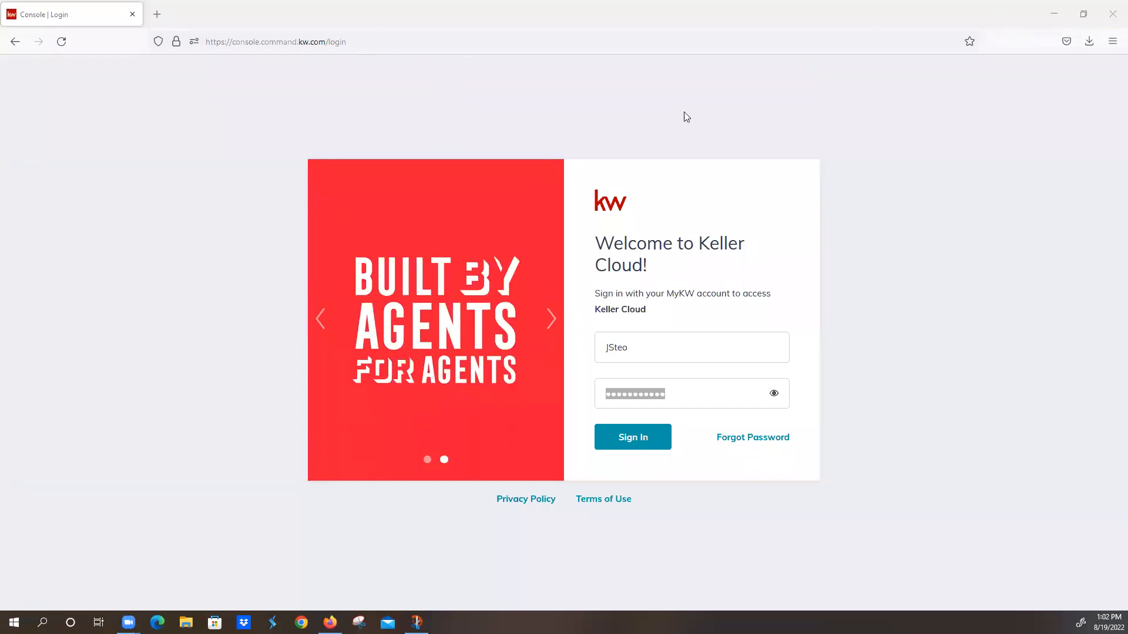
# Step: Bring up the Keller Cloud login page and sign in with the prefilled account credentials
pyautogui.click(330, 623)
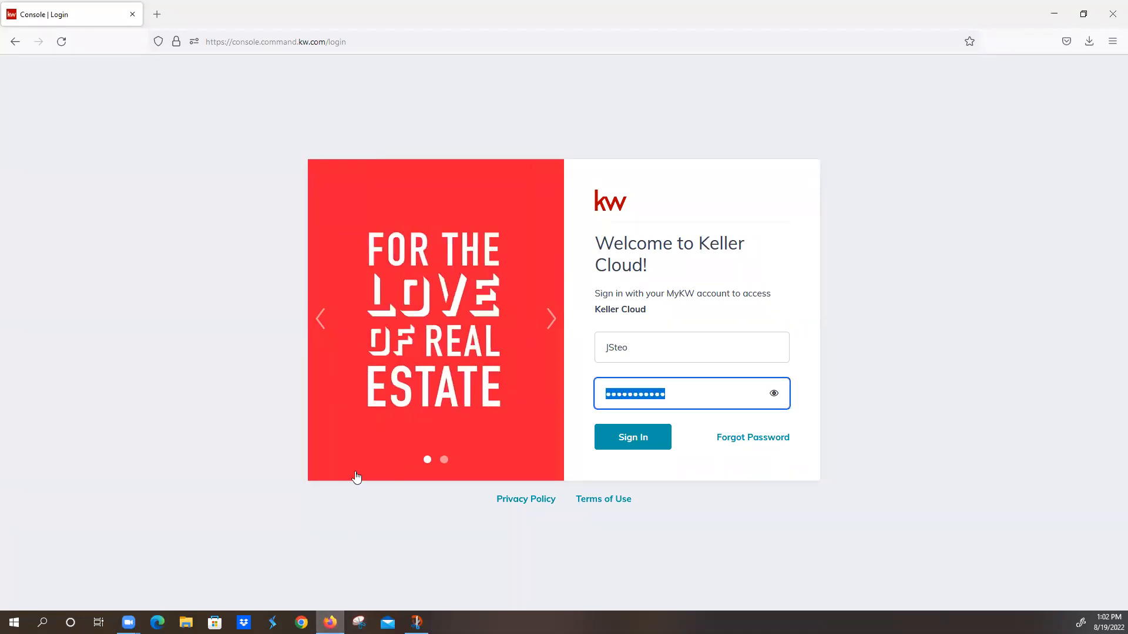
pyautogui.click(330, 623)
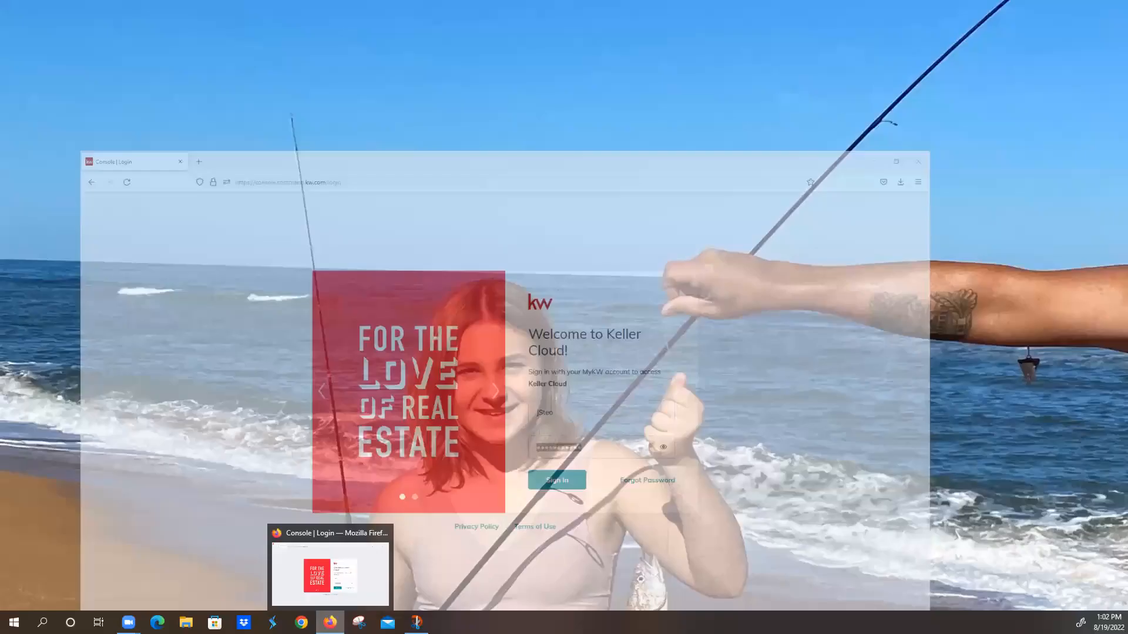
pyautogui.click(336, 561)
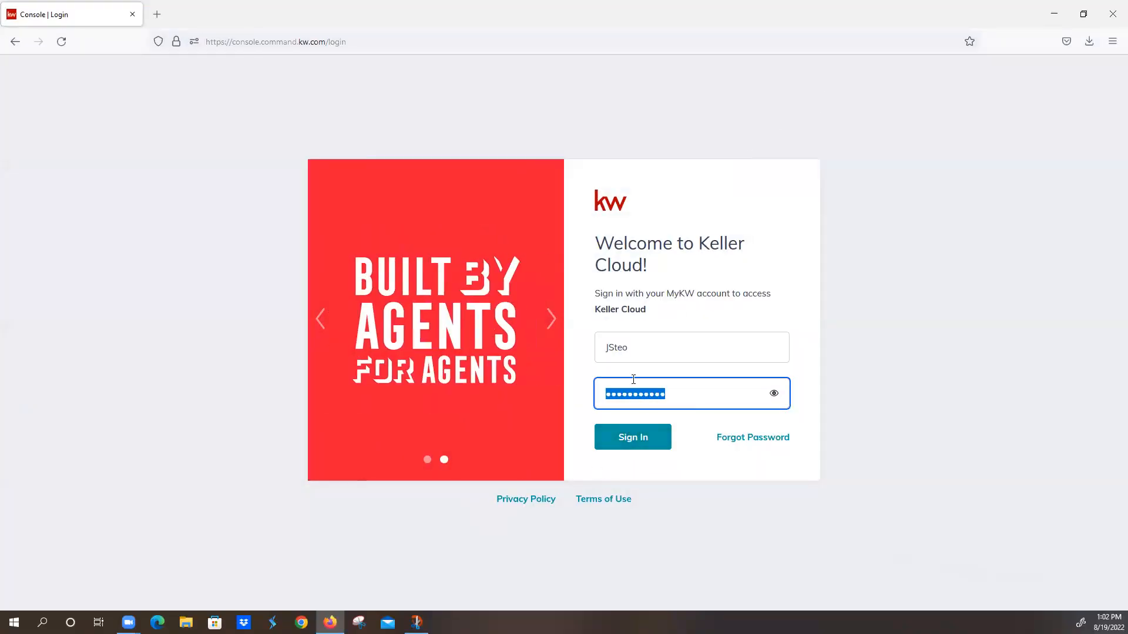
pyautogui.click(631, 348)
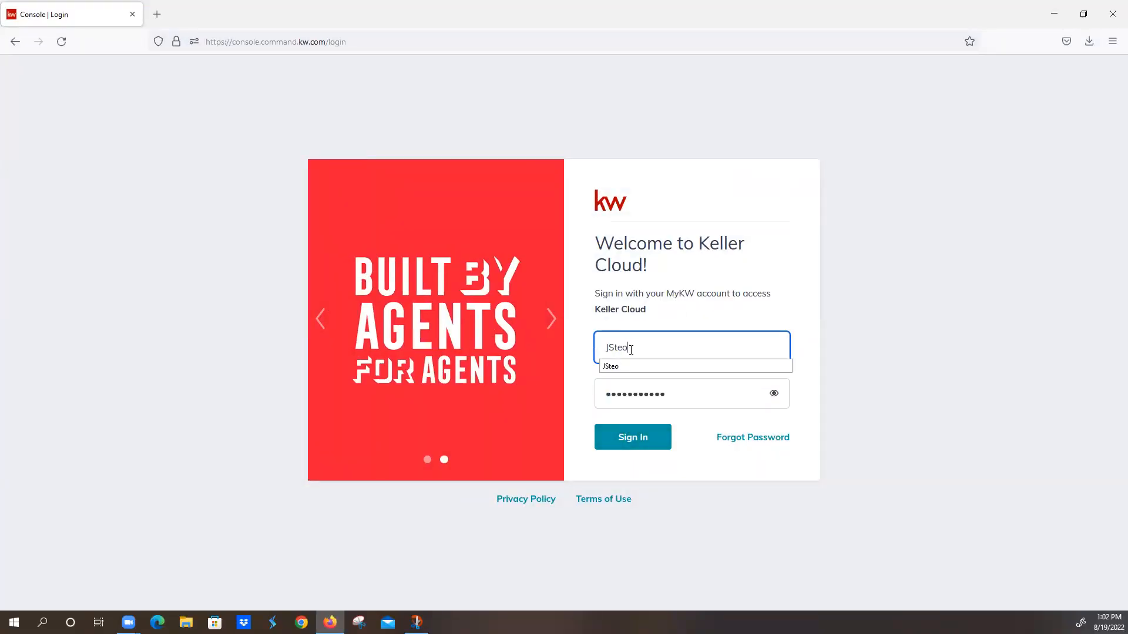
pyautogui.click(632, 439)
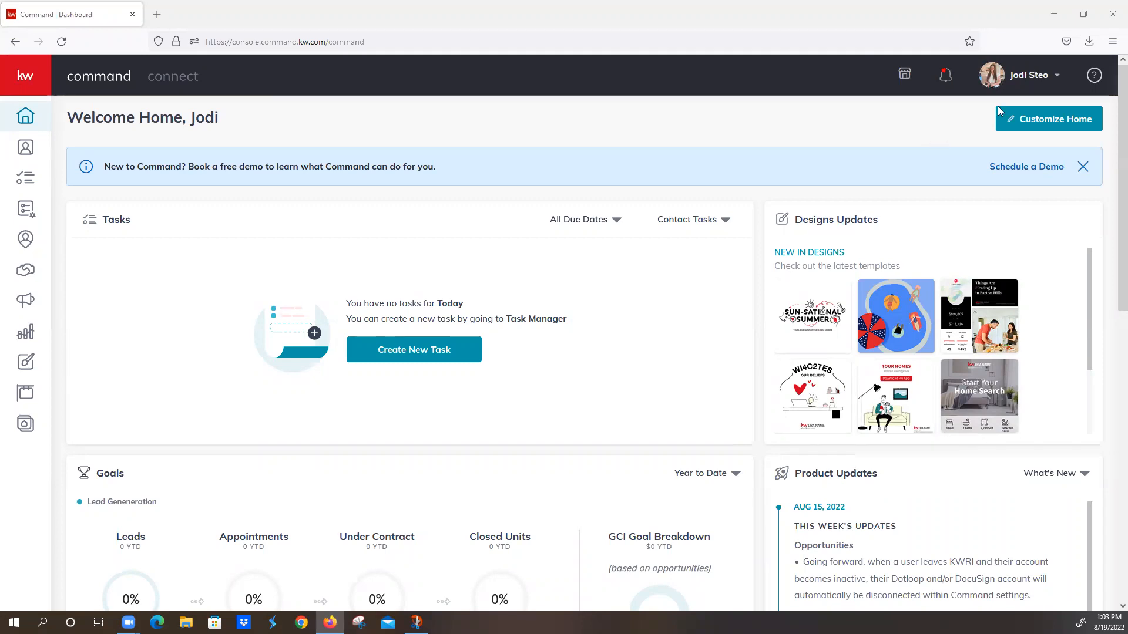
# Step: Open the Marketing Profile page under Connect Settings in the account's settings
pyautogui.click(1028, 80)
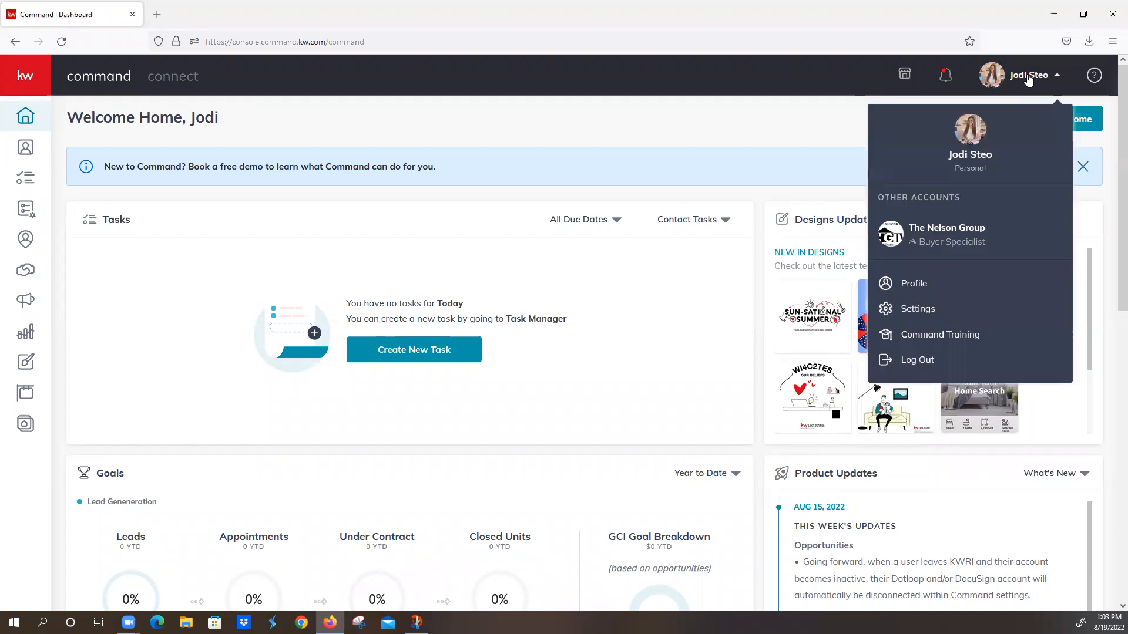
pyautogui.click(946, 311)
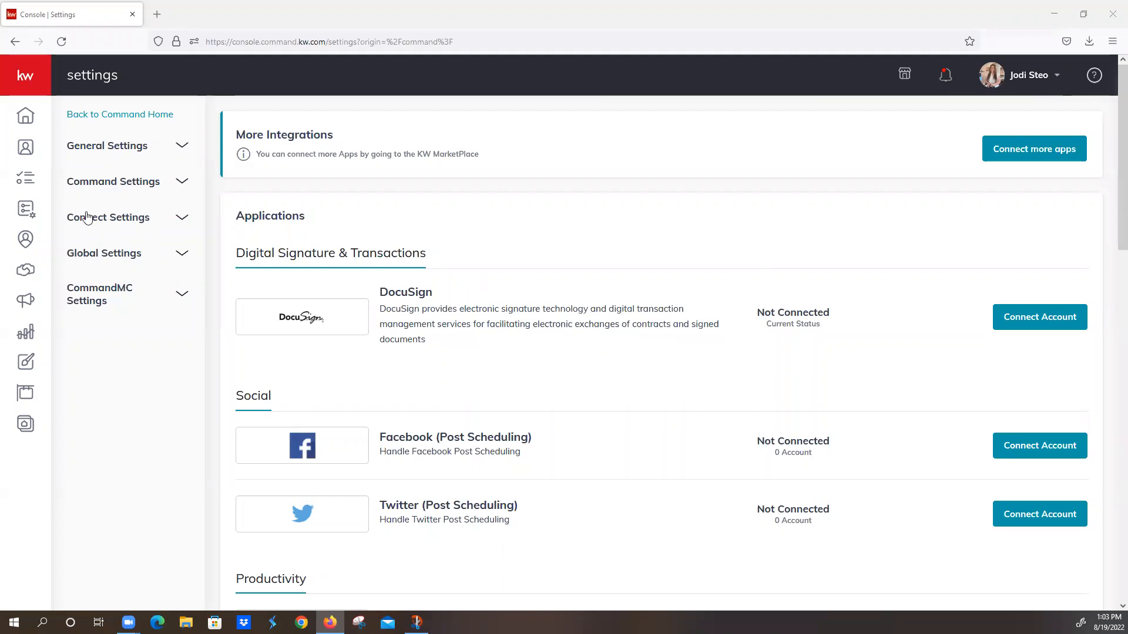
pyautogui.click(103, 226)
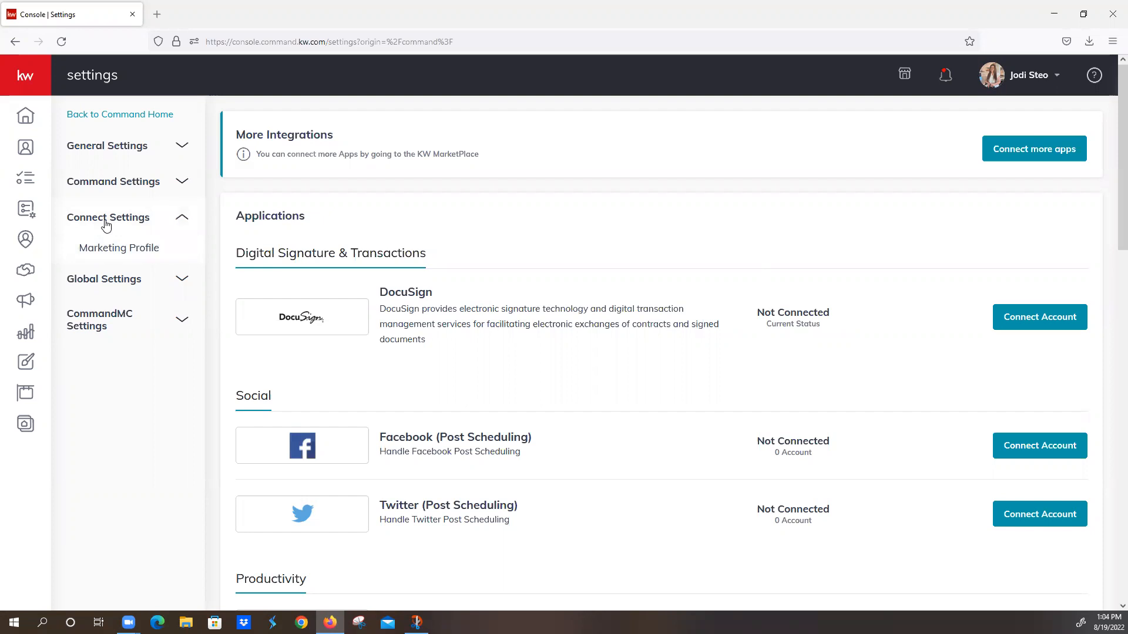
pyautogui.click(118, 250)
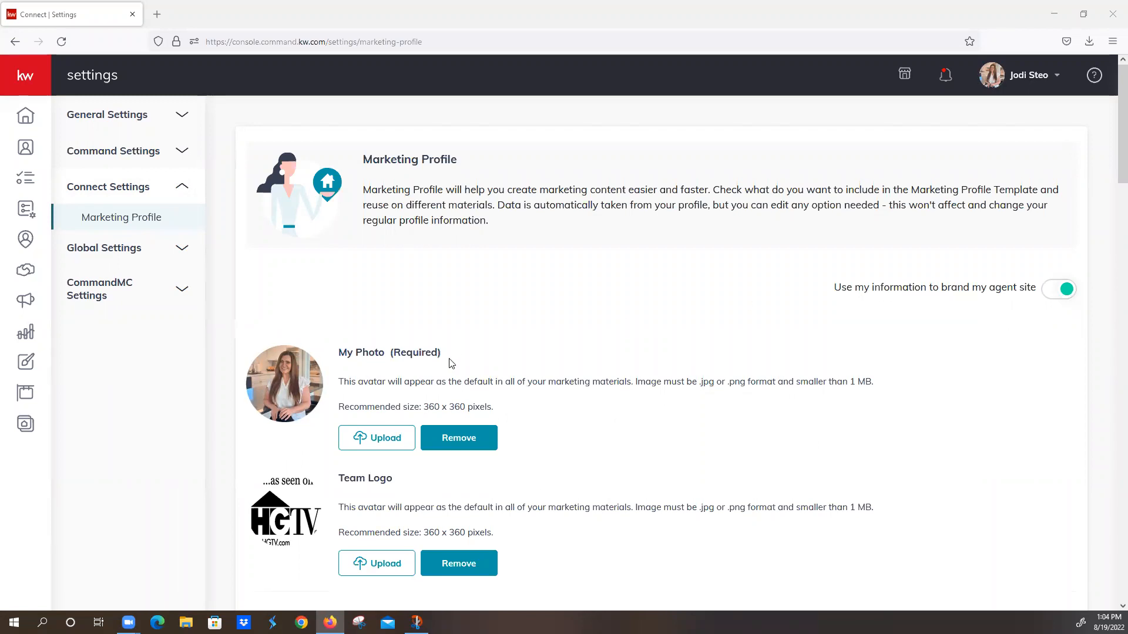
# Step: Look through the marketing profile's photo, team logo, personal details and brokerage information
pyautogui.scroll(-2, 451, 363)
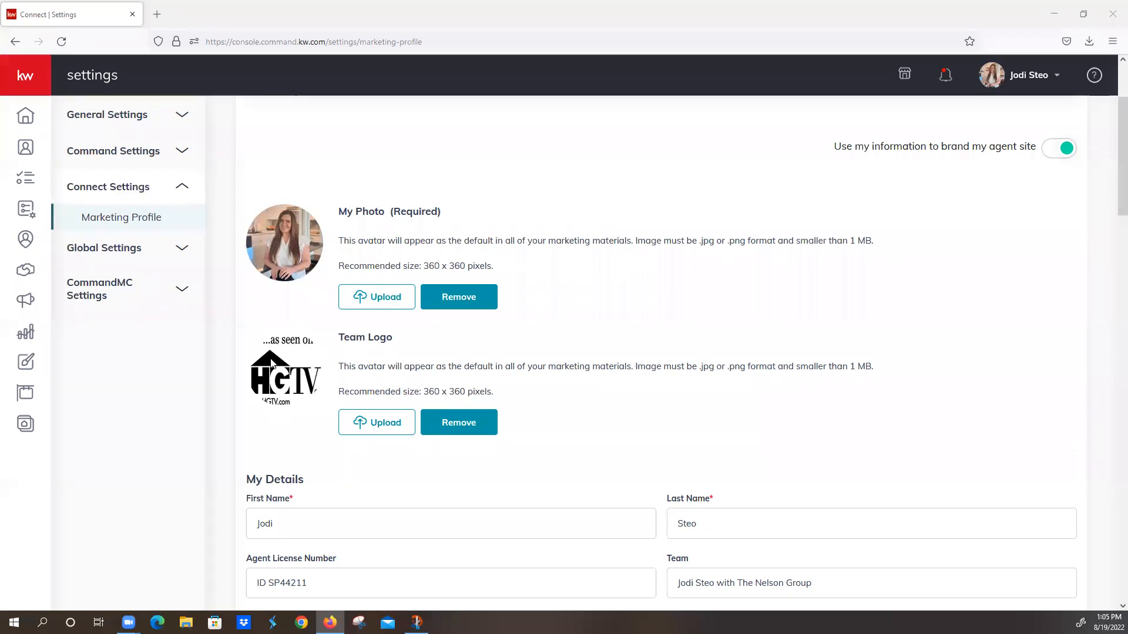
pyautogui.scroll(-8, 270, 364)
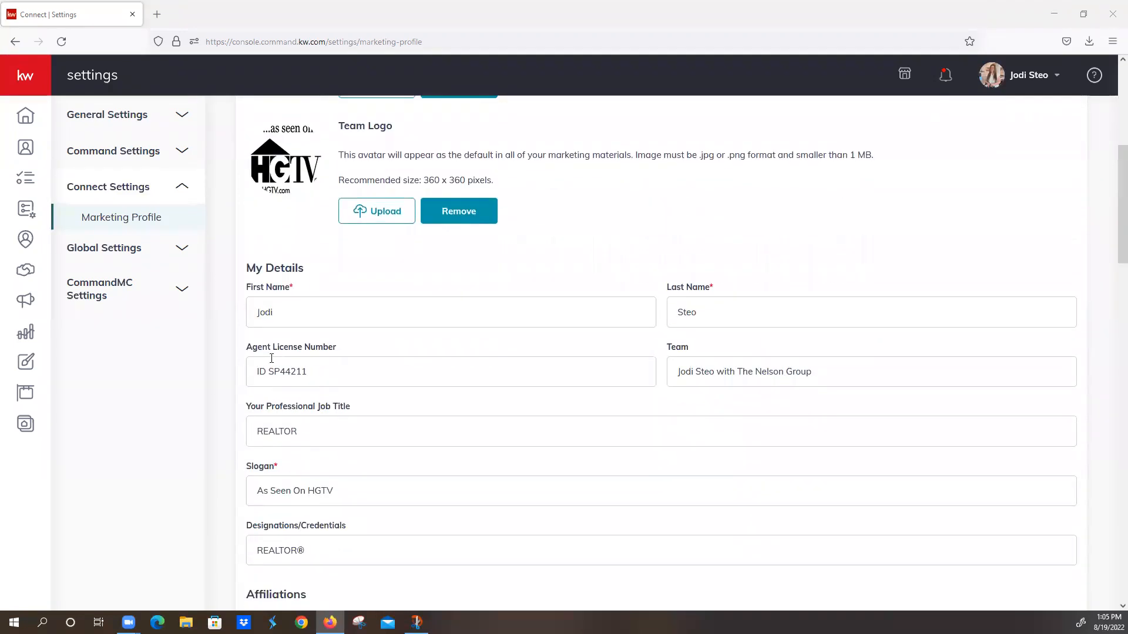
pyautogui.scroll(-8, 270, 363)
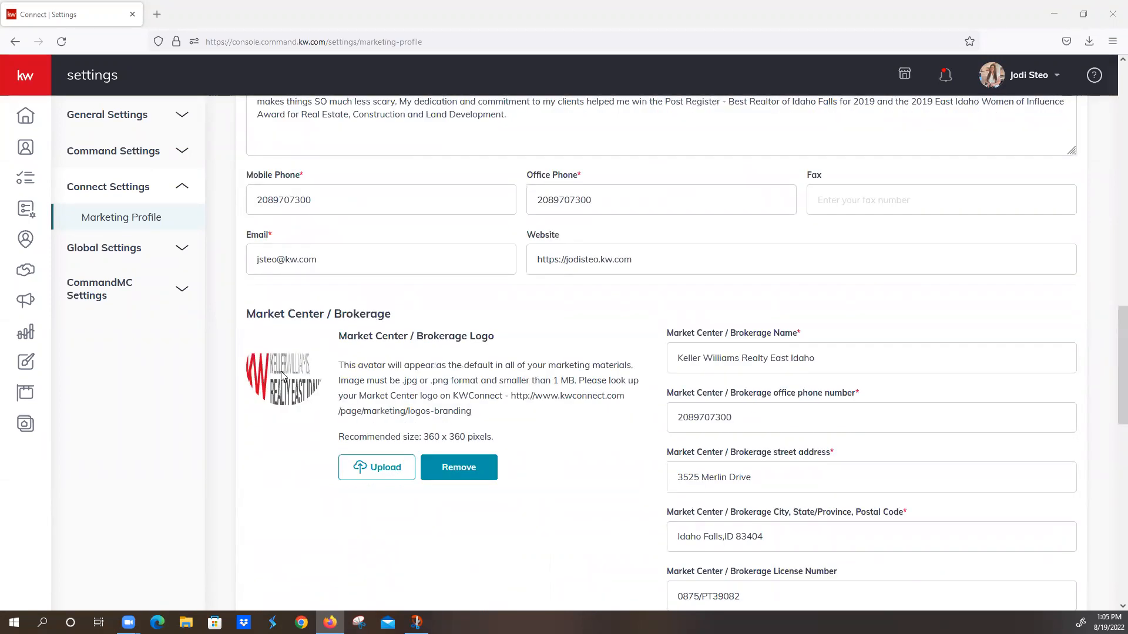
pyautogui.scroll(2, 283, 376)
pyautogui.scroll(6, 282, 372)
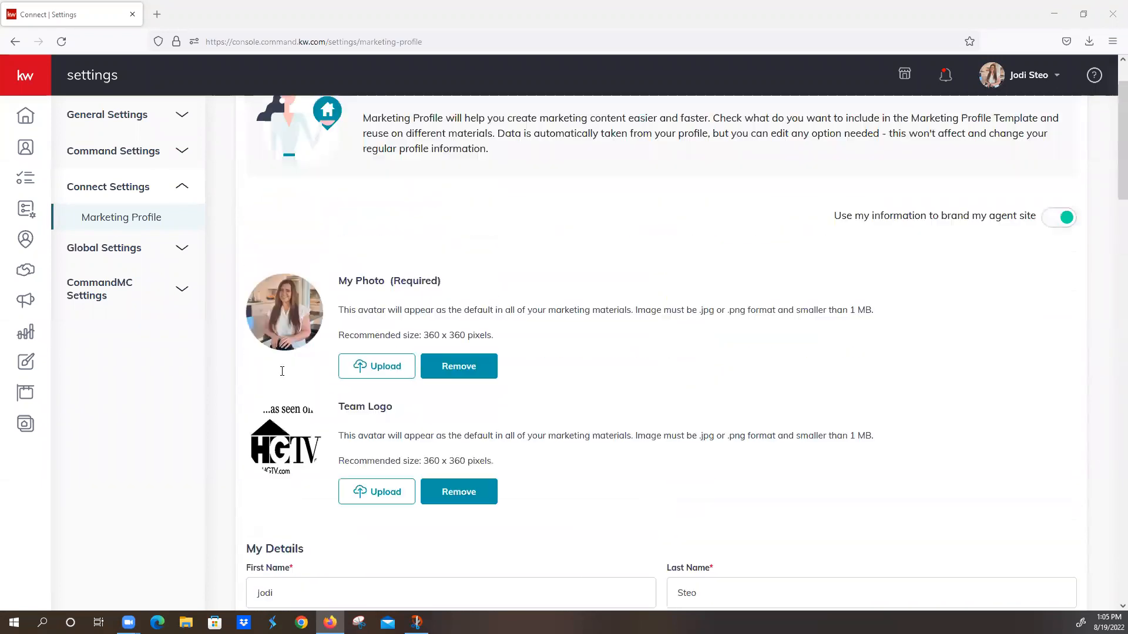
pyautogui.scroll(-1, 322, 448)
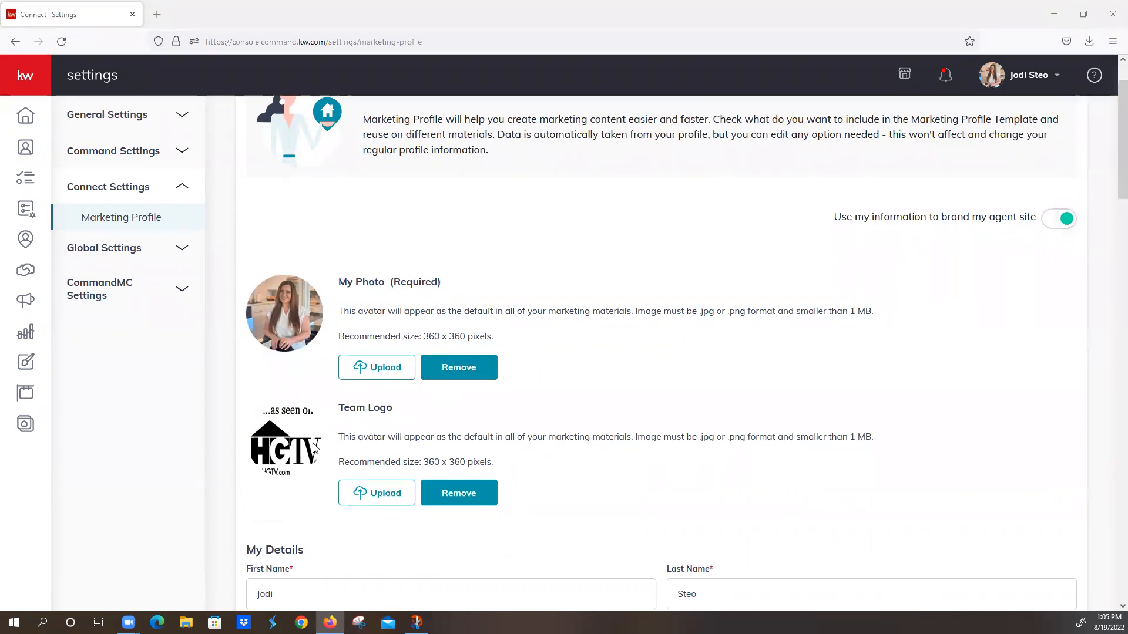
pyautogui.scroll(-3, 313, 447)
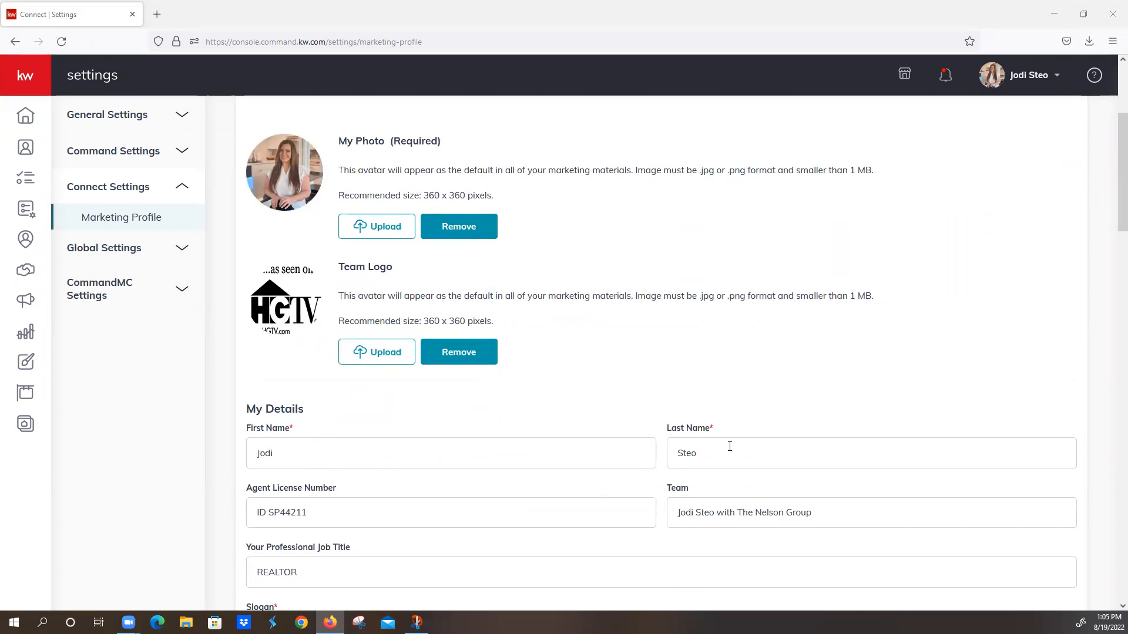
# Step: Replace the slogan in My Details with "For All Your Real Estate Needs"
pyautogui.scroll(-4, 731, 448)
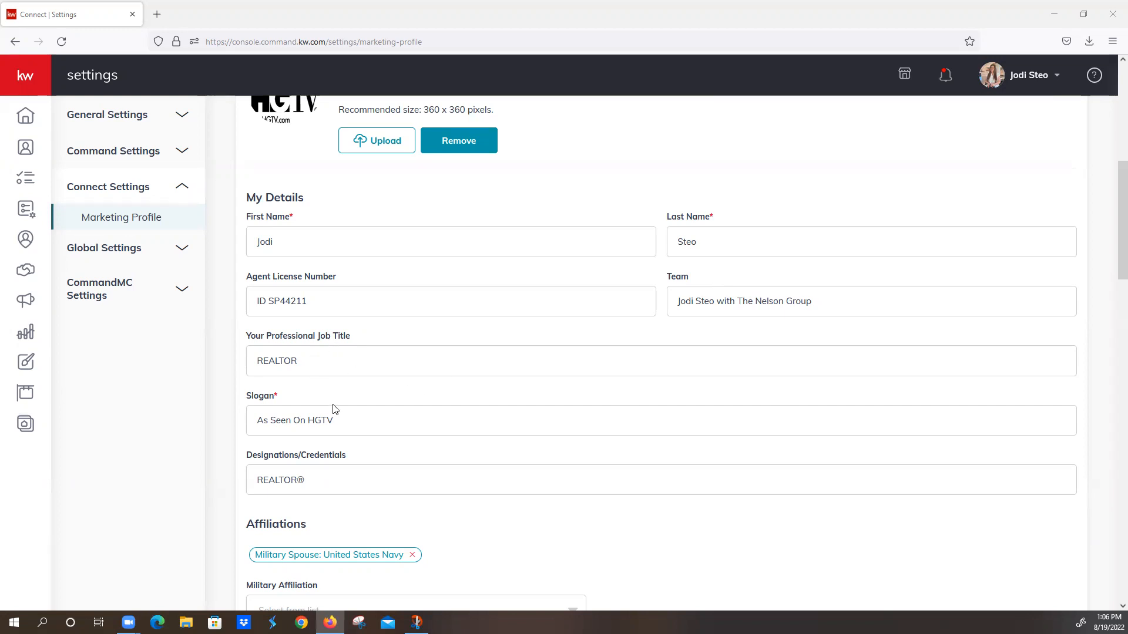
pyautogui.click(346, 416)
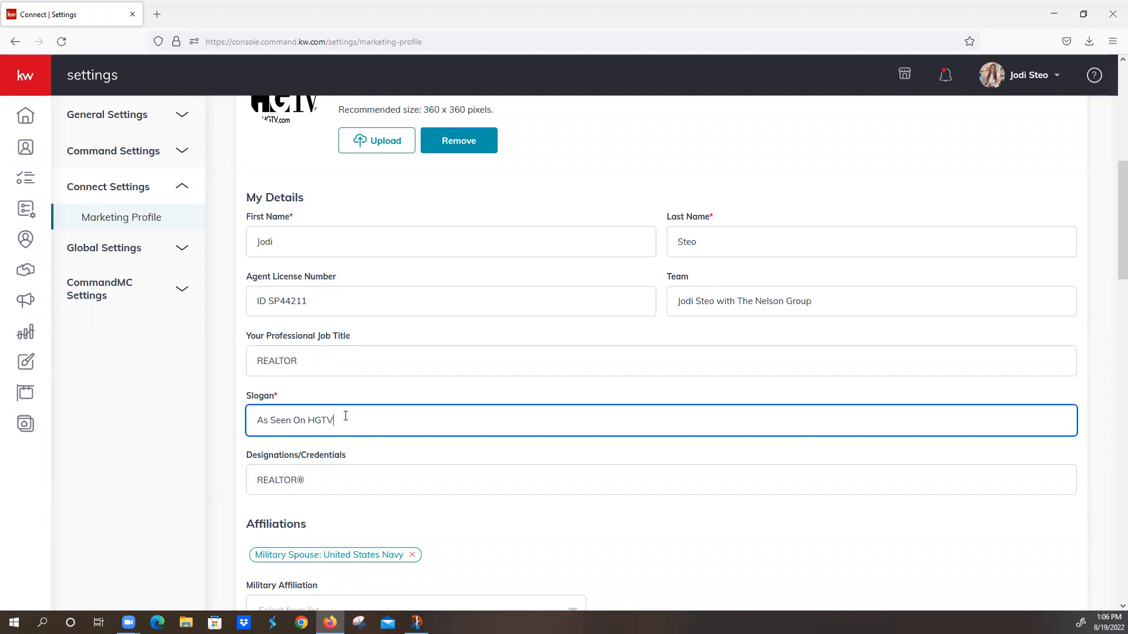
pyautogui.moveTo(345, 416); pyautogui.dragTo(170, 396)
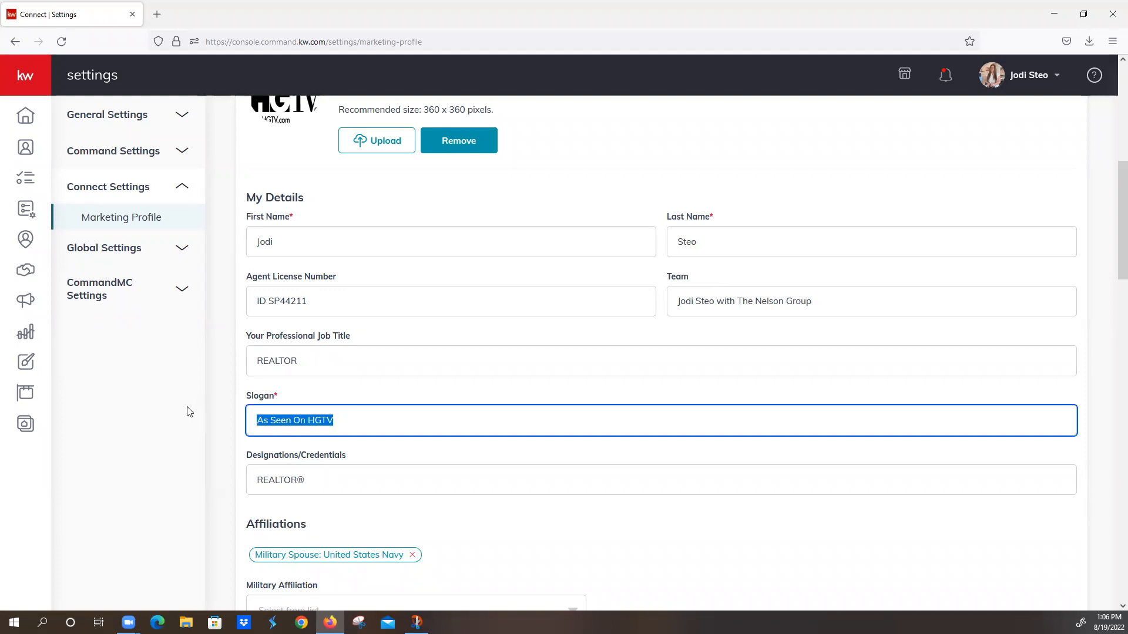
pyautogui.write('For')
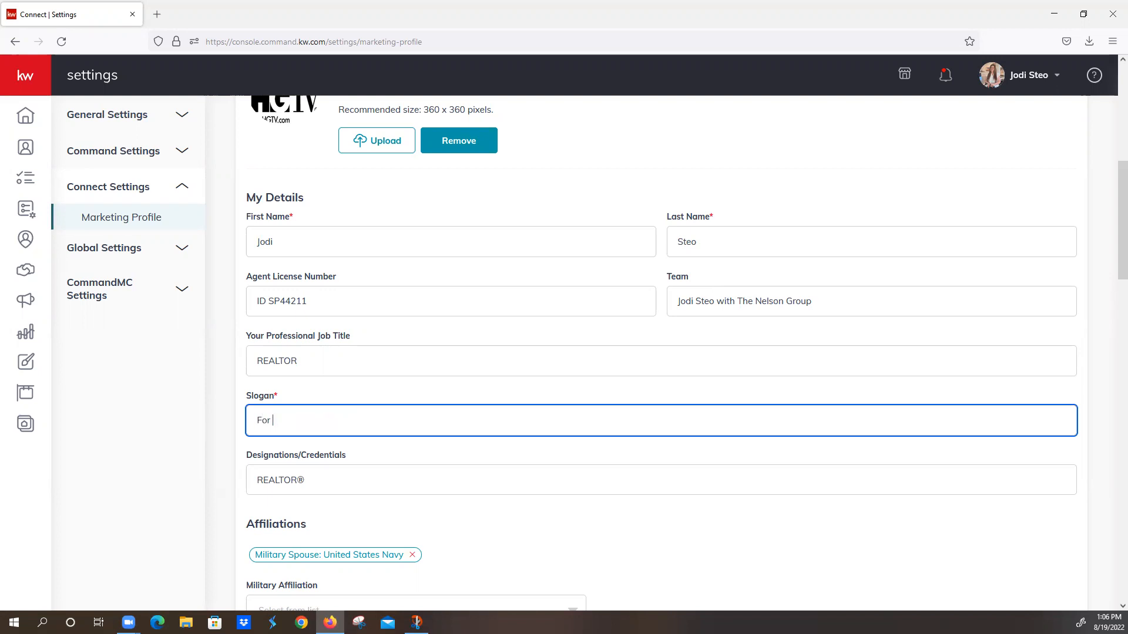
pyautogui.write(' All Your Real Estate Needs')
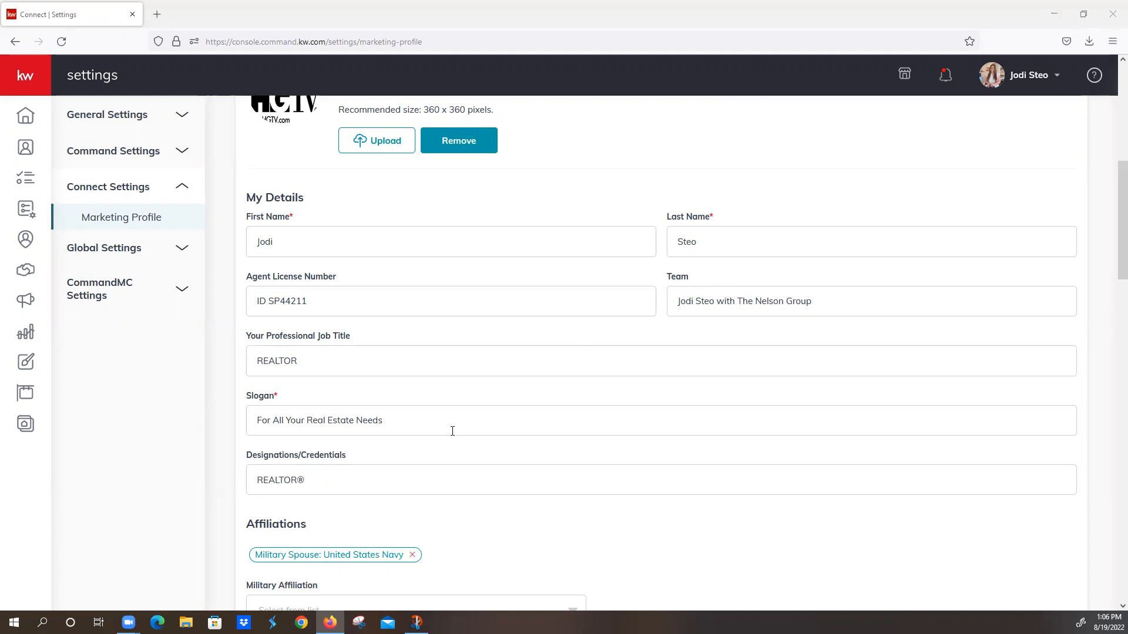
# Step: Delete the end of the Designations/Credentials entry and re-enter it as REALTOR®
pyautogui.click(362, 480)
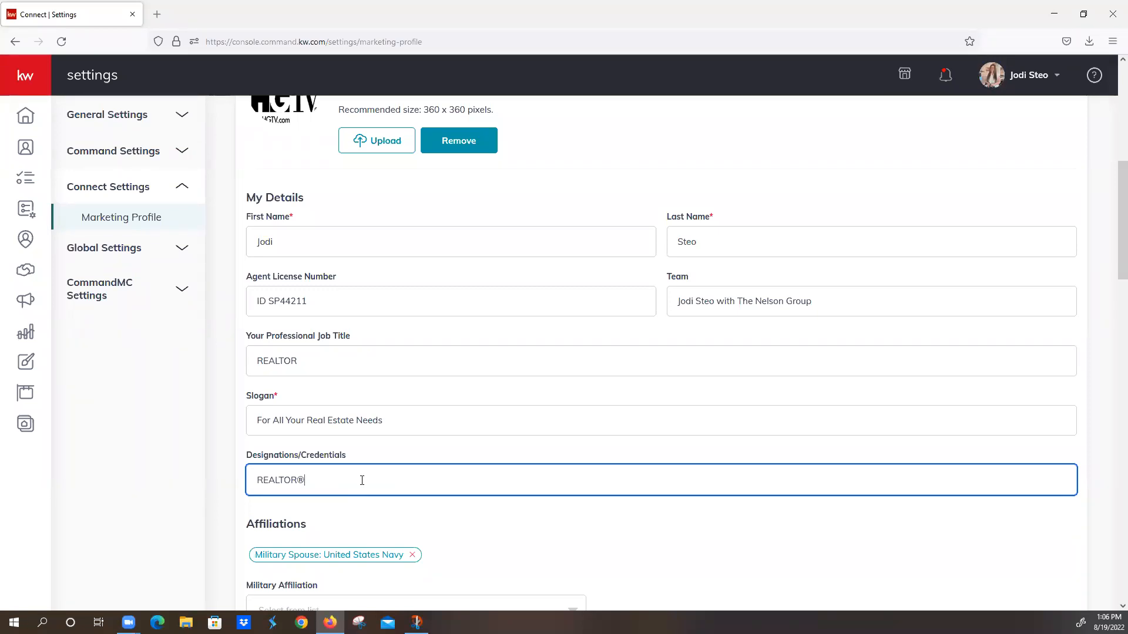
pyautogui.press('BackSpace')
pyautogui.press('BackSpace')
pyautogui.press('BackSpace')
pyautogui.press('BackSpace')
pyautogui.press('BackSpace')
pyautogui.press('BackSpace')
pyautogui.press('BackSpace')
pyautogui.press('BackSpace')
pyautogui.write('REALTOR')
pyautogui.write('®')
# Step: Check the available Military Affiliation options without choosing one
pyautogui.scroll(-1, 423, 442)
pyautogui.scroll(-2, 451, 443)
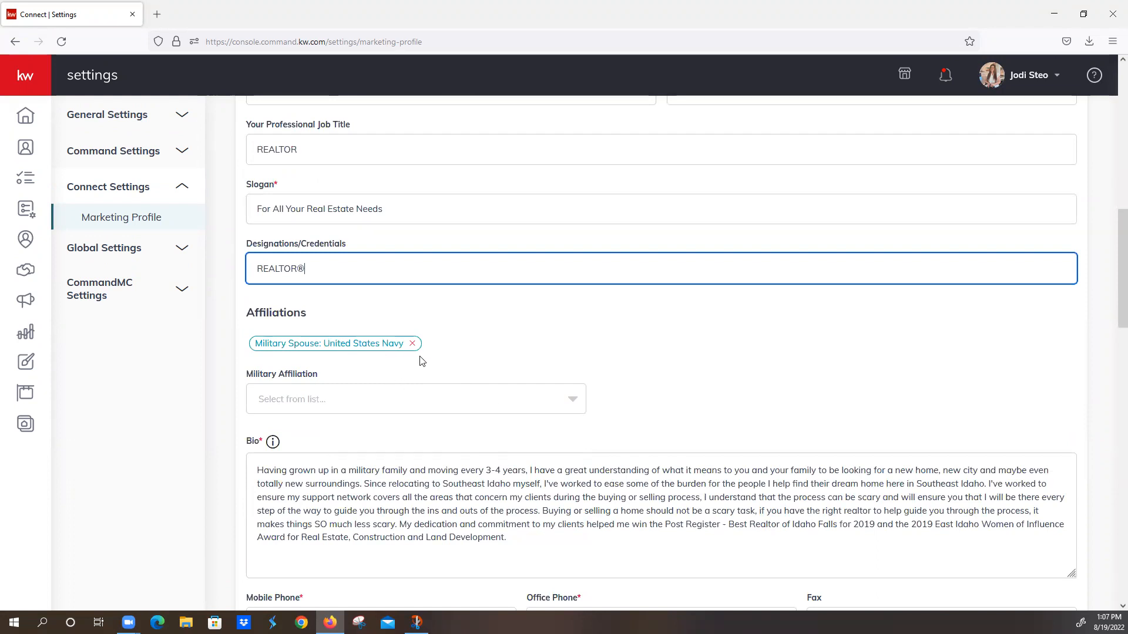
pyautogui.click(573, 400)
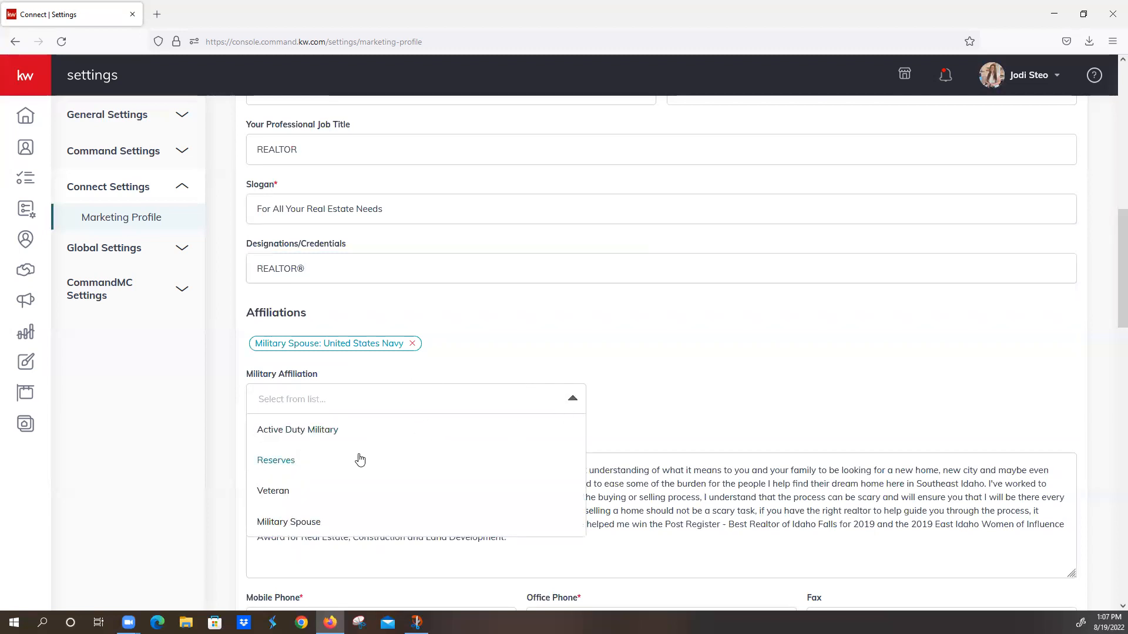
pyautogui.click(464, 353)
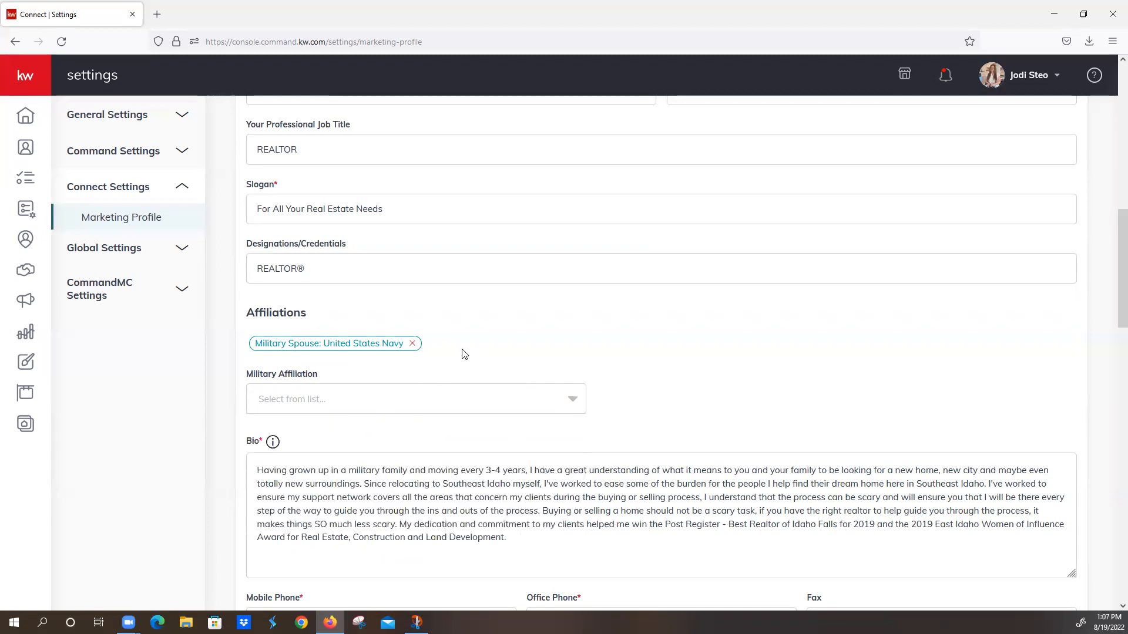
# Step: Try a paragraph break in the bio before "I've worked to ensure my support network", and remove it again
pyautogui.scroll(-2, 466, 352)
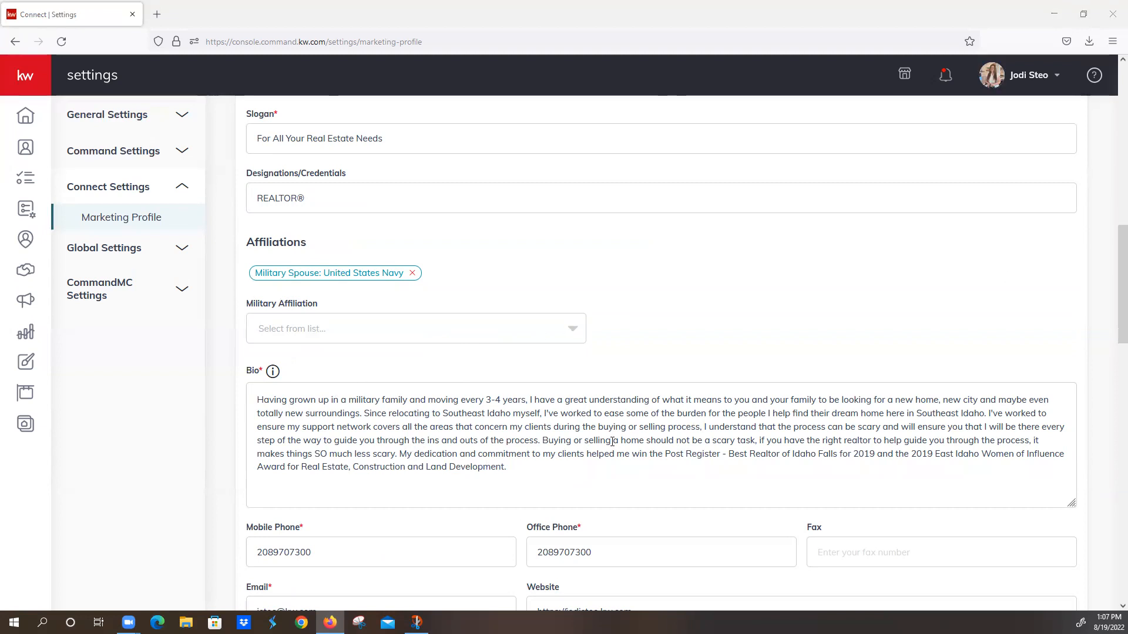
pyautogui.click(988, 414)
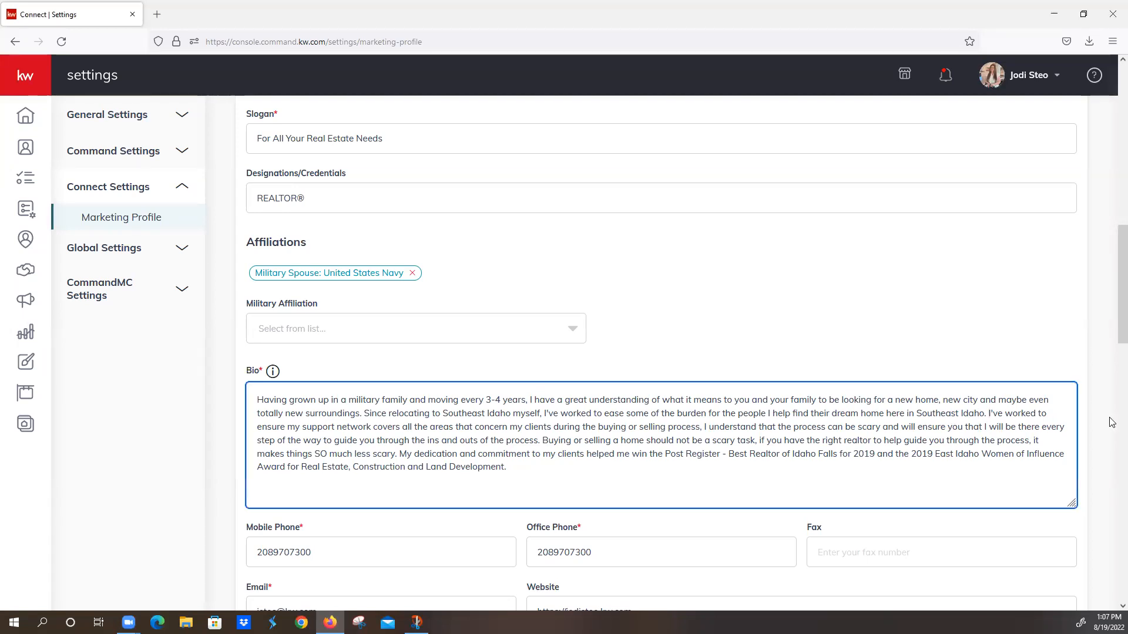
pyautogui.press('Return')
pyautogui.press('Return')
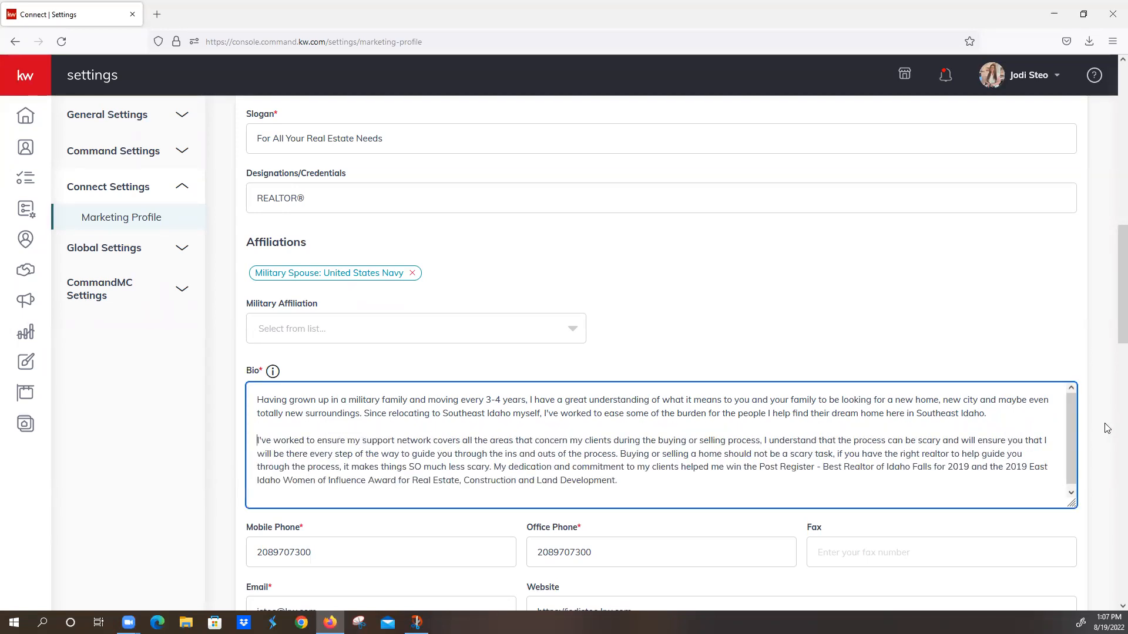
pyautogui.press('BackSpace')
pyautogui.press('BackSpace')
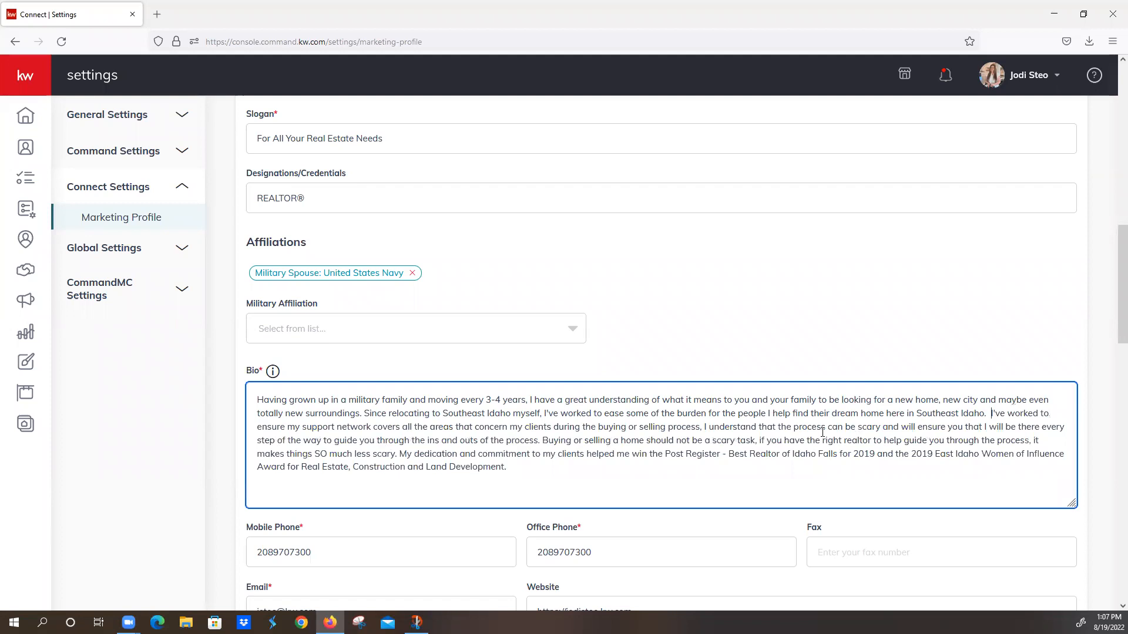
# Step: Check the mobile and office phone fields and replace the Market Center / Brokerage office phone number with the office's number
pyautogui.scroll(-3, 376, 424)
pyautogui.click(361, 412)
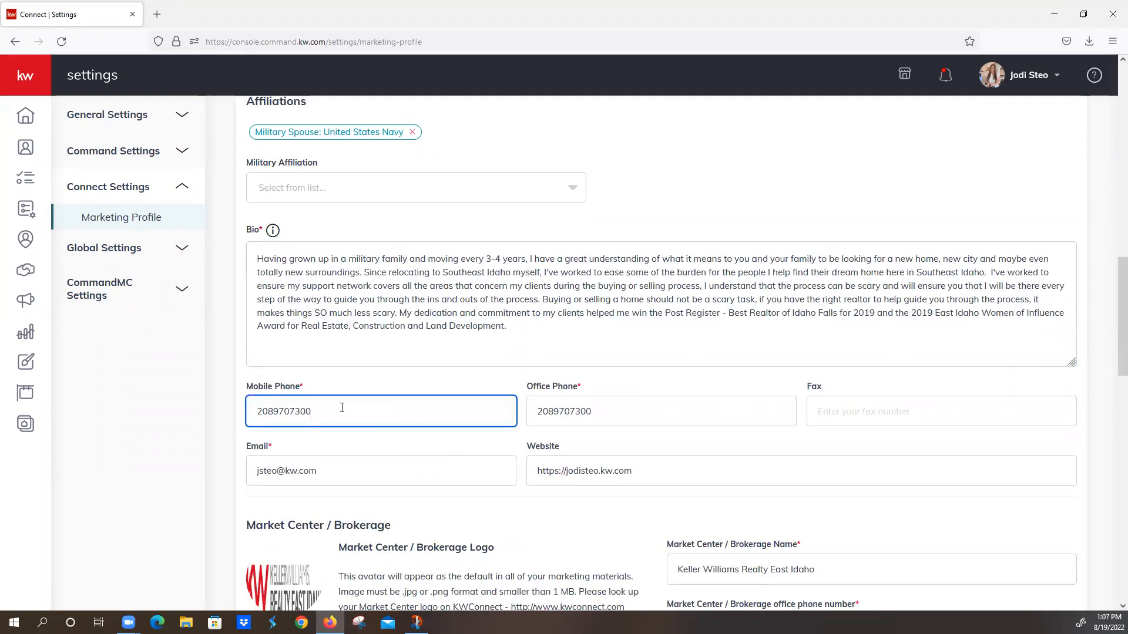
pyautogui.click(614, 409)
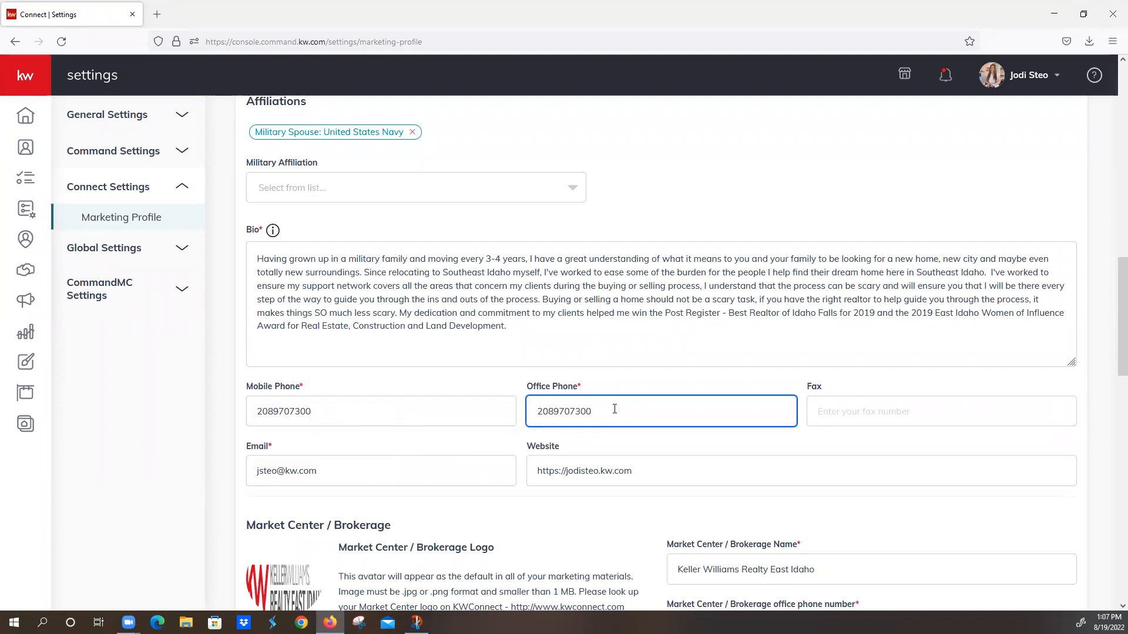
pyautogui.scroll(-3, 616, 407)
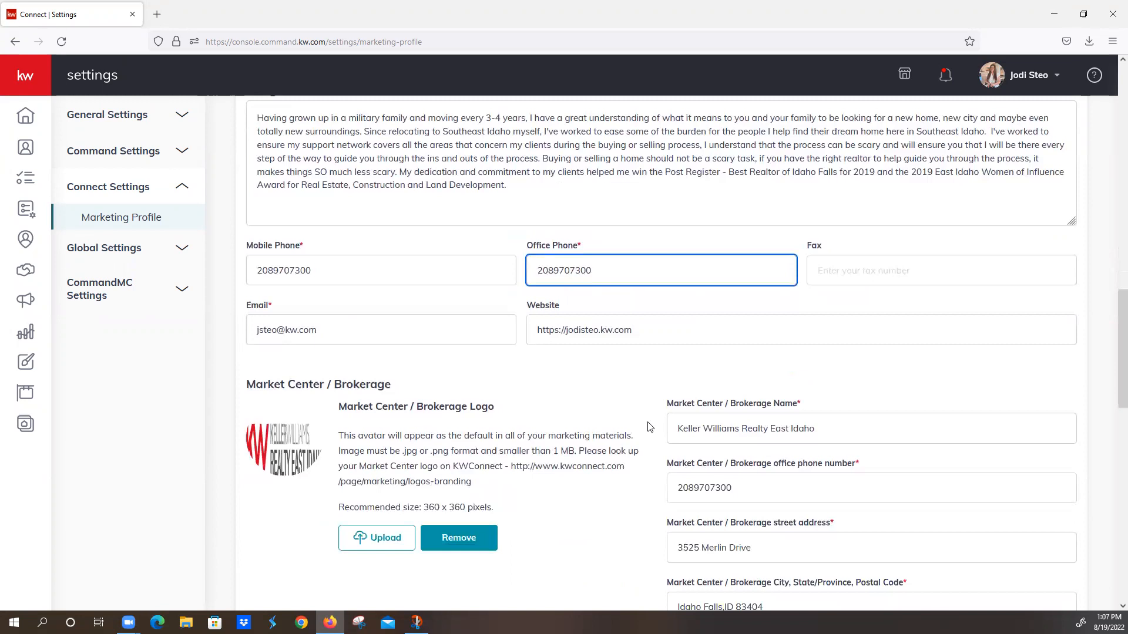
pyautogui.click(751, 493)
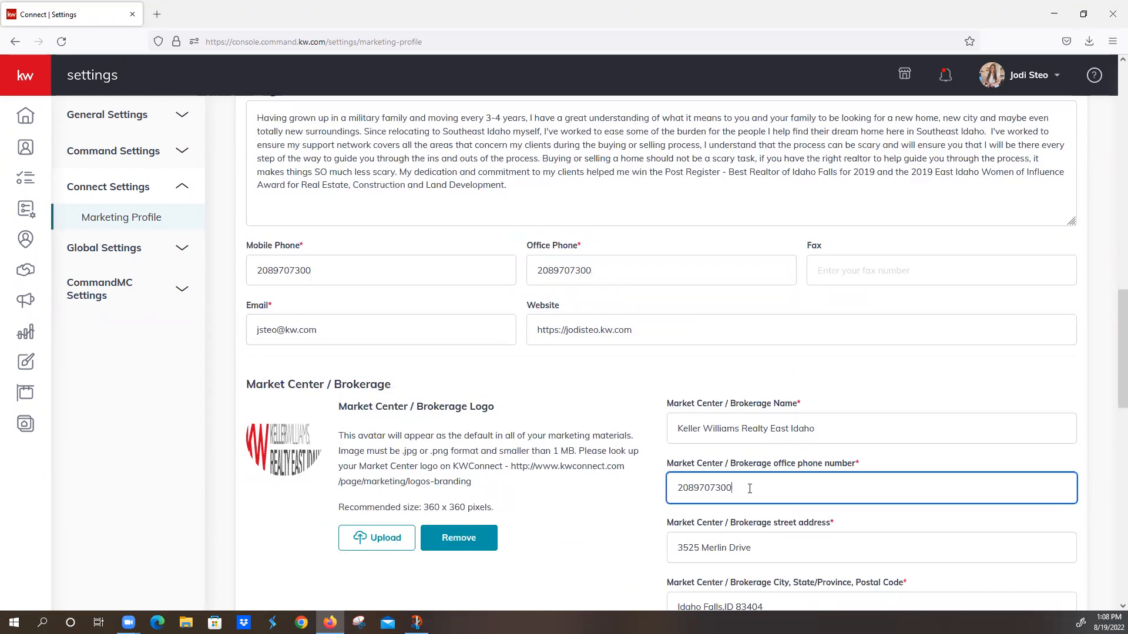
pyautogui.hotkey('ctrl', 'a')
pyautogui.click(597, 267)
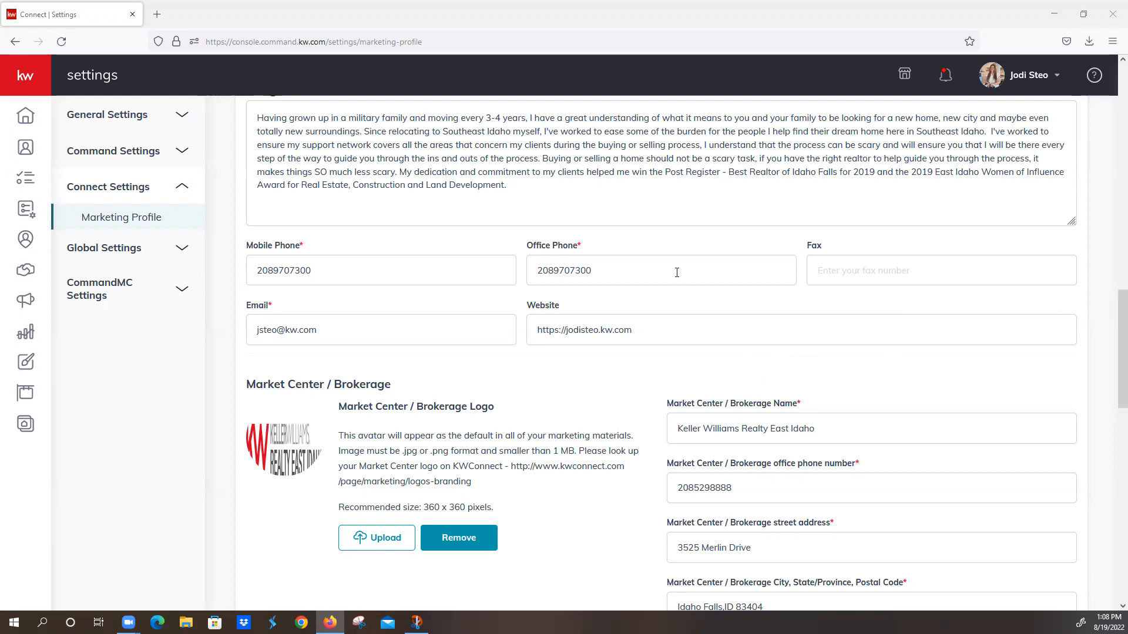
pyautogui.click(350, 330)
pyautogui.click(565, 331)
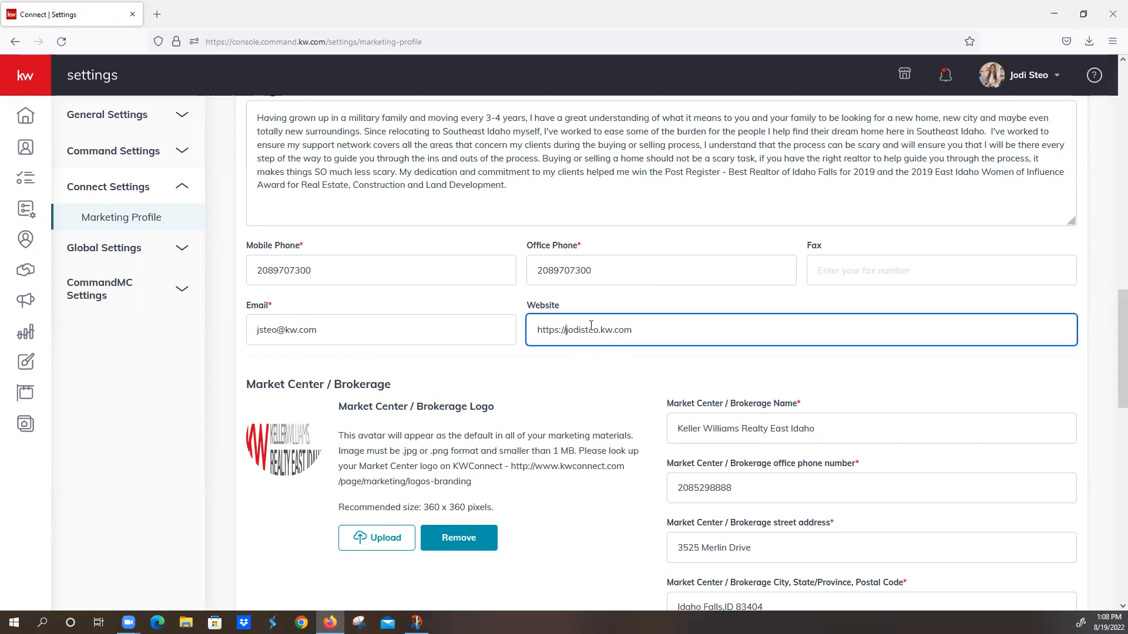
pyautogui.write('www.')
pyautogui.press('BackSpace')
pyautogui.press('BackSpace')
pyautogui.press('BackSpace')
pyautogui.press('BackSpace')
pyautogui.press('BackSpace')
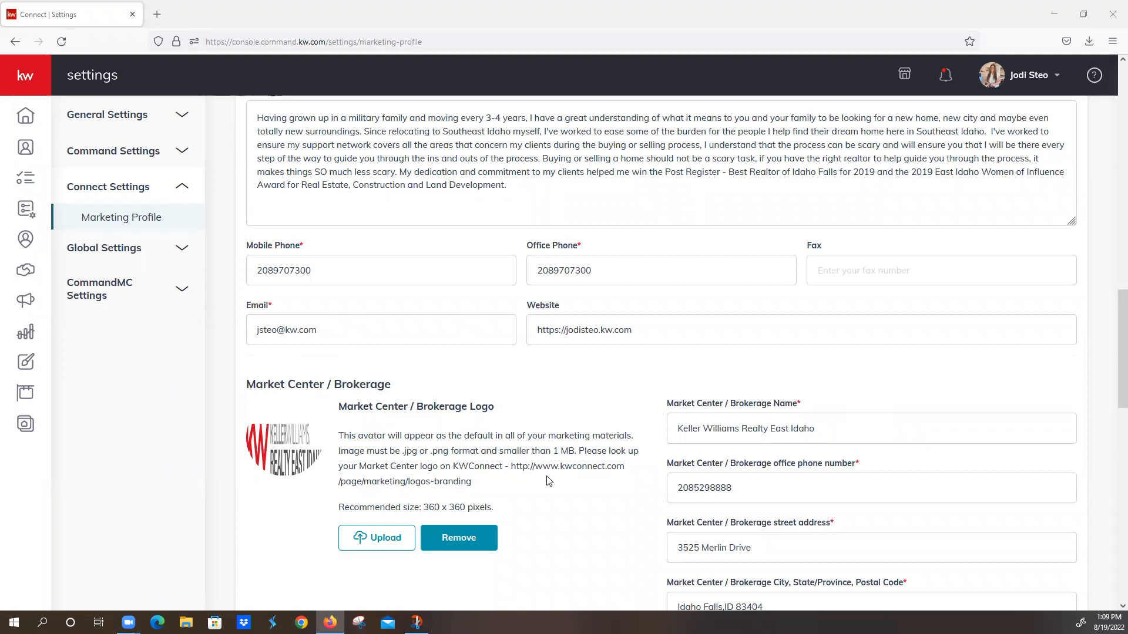
# Step: Review the Market Center / Brokerage section, including the logo download link, name, phone, address and license number fields
pyautogui.moveTo(511, 466); pyautogui.dragTo(634, 480)
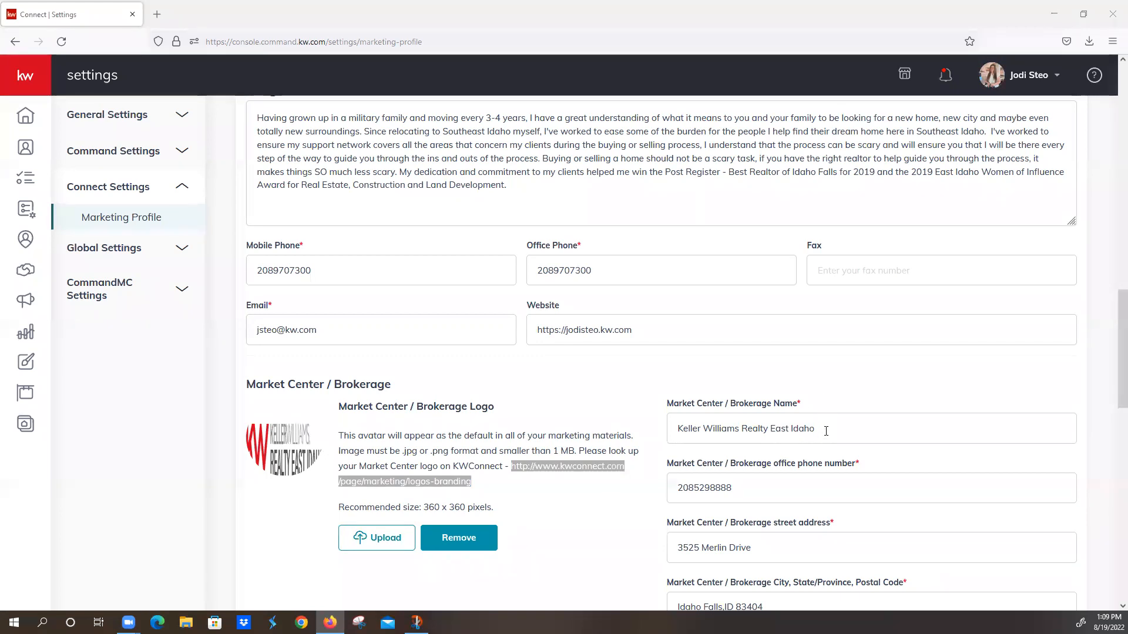
pyautogui.scroll(-1, 827, 415)
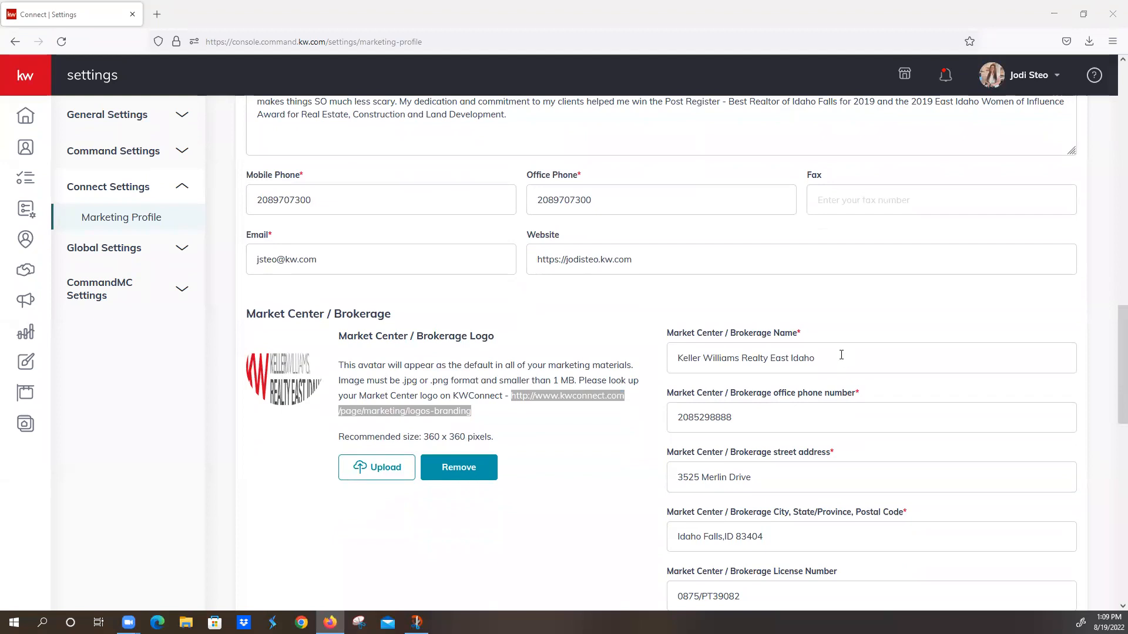
pyautogui.scroll(-4, 764, 476)
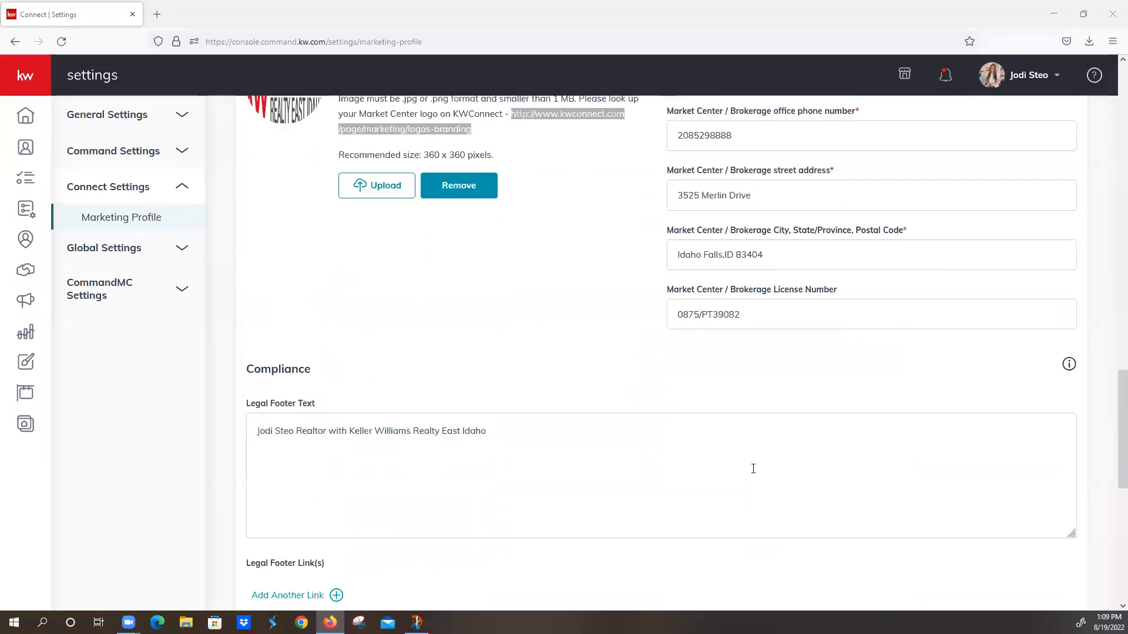
# Step: Review the Compliance section's legal footer text, links and recommended image size, and the optional social profile fields
pyautogui.scroll(-1, 356, 396)
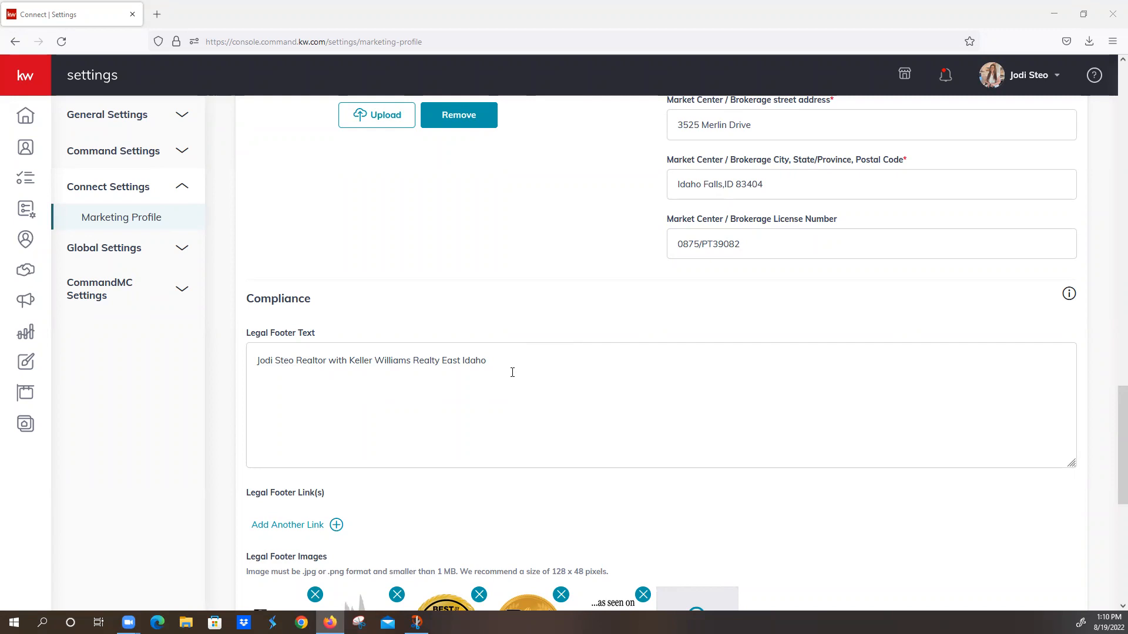
pyautogui.scroll(-2, 415, 395)
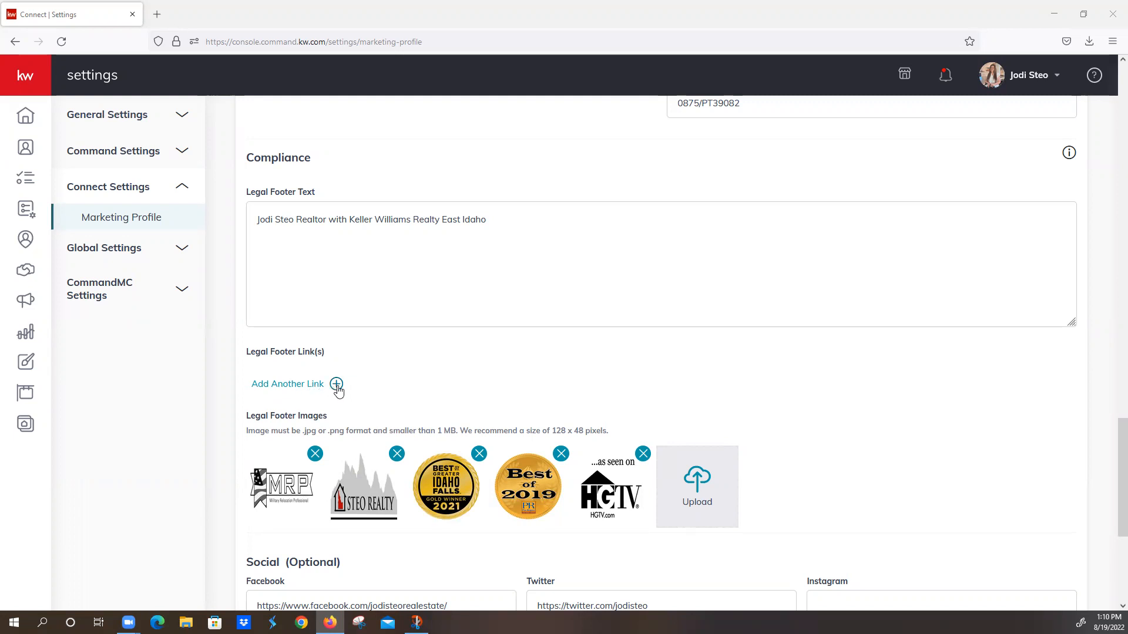
pyautogui.scroll(-2, 338, 390)
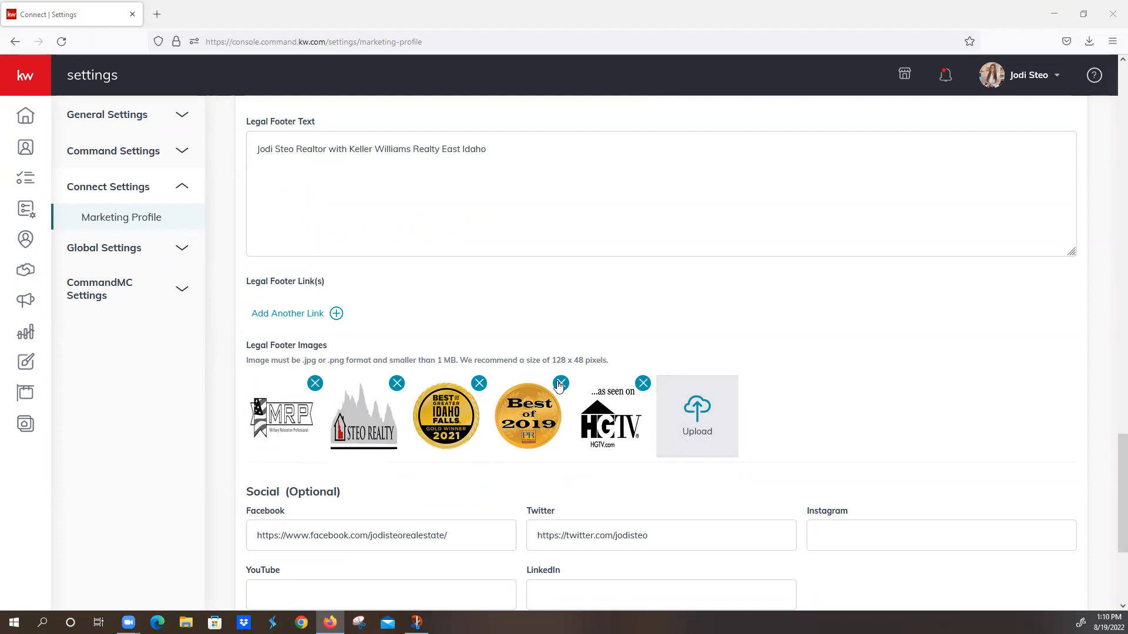
pyautogui.moveTo(554, 357); pyautogui.dragTo(585, 360)
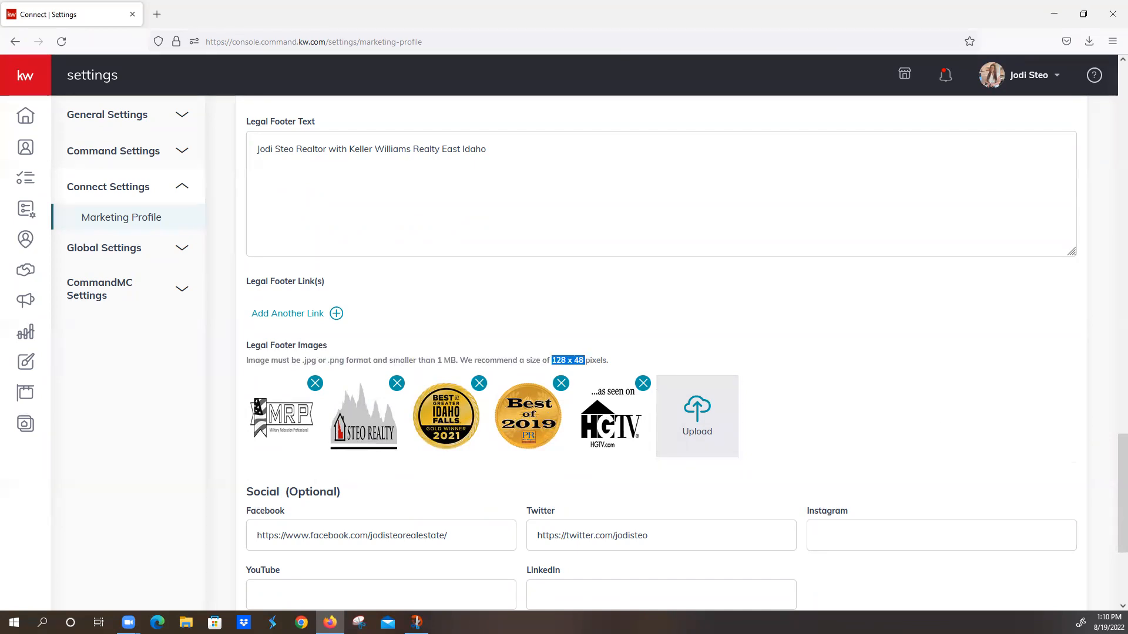
pyautogui.scroll(-3, 630, 340)
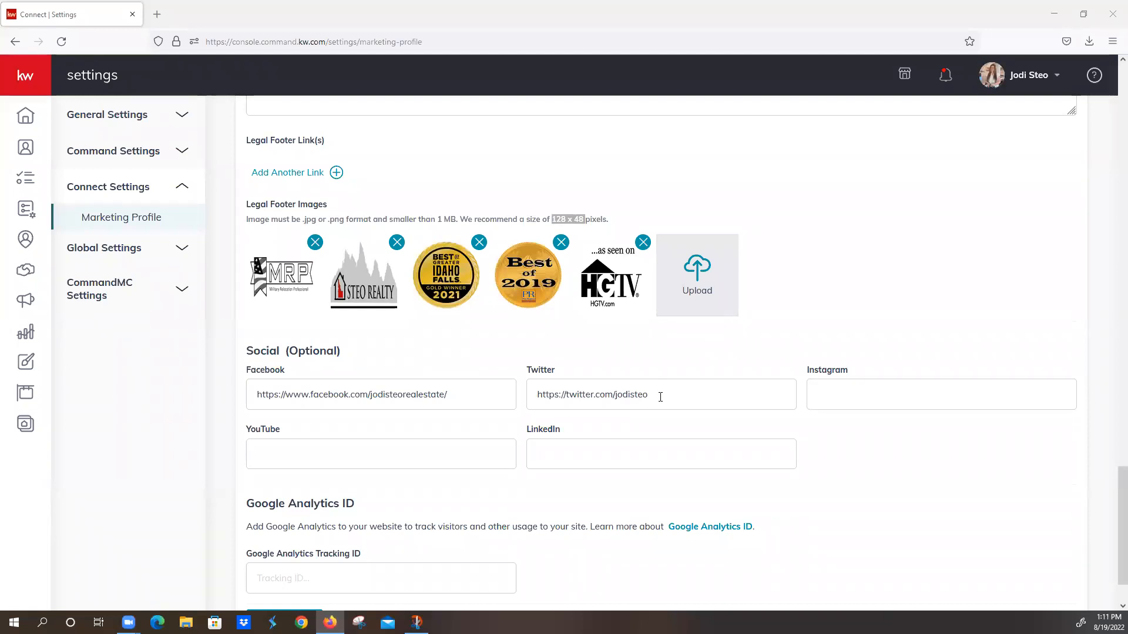
# Step: Save the Marketing Profile and dismiss the confirmation message
pyautogui.scroll(-2, 660, 397)
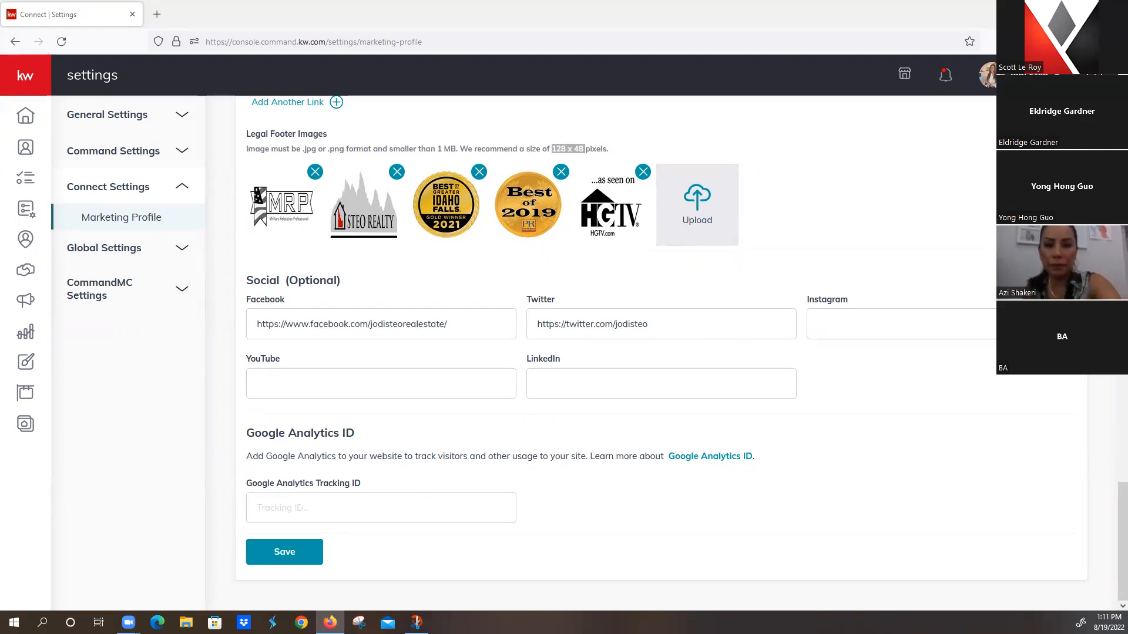
pyautogui.click(292, 552)
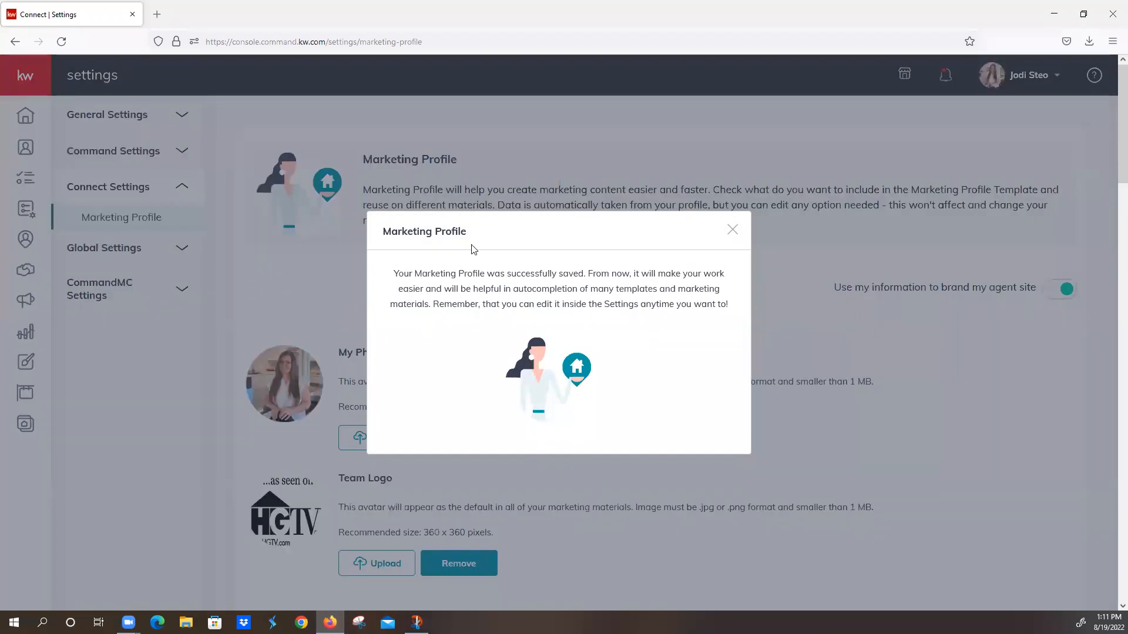
pyautogui.click(732, 230)
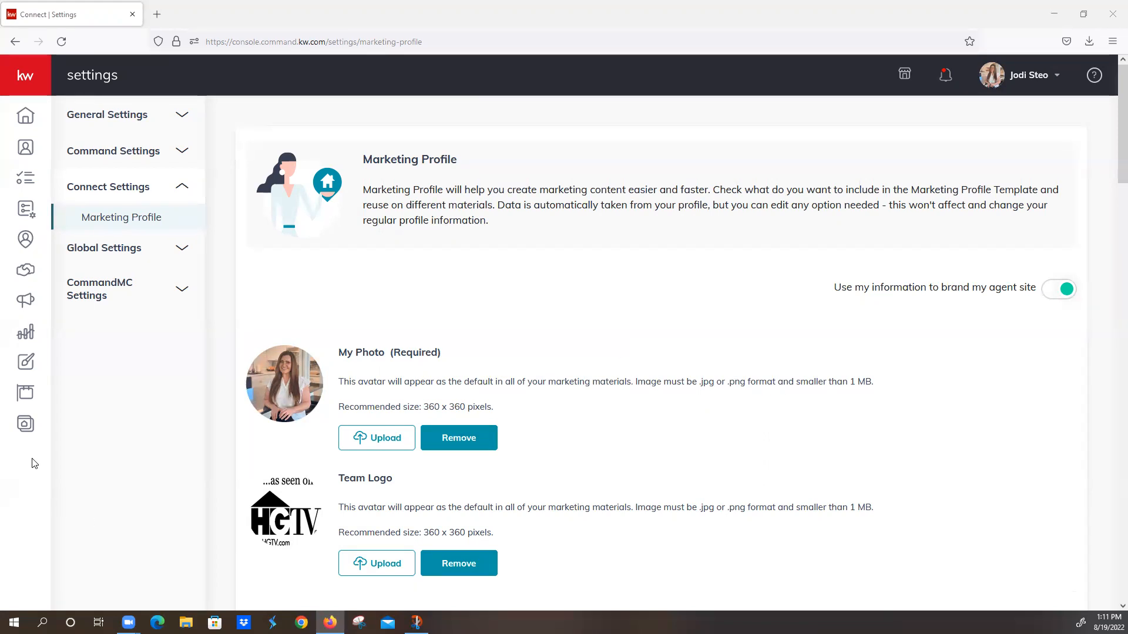
# Step: Open Listings and check the available type, status and detail filters without applying any
pyautogui.click(21, 398)
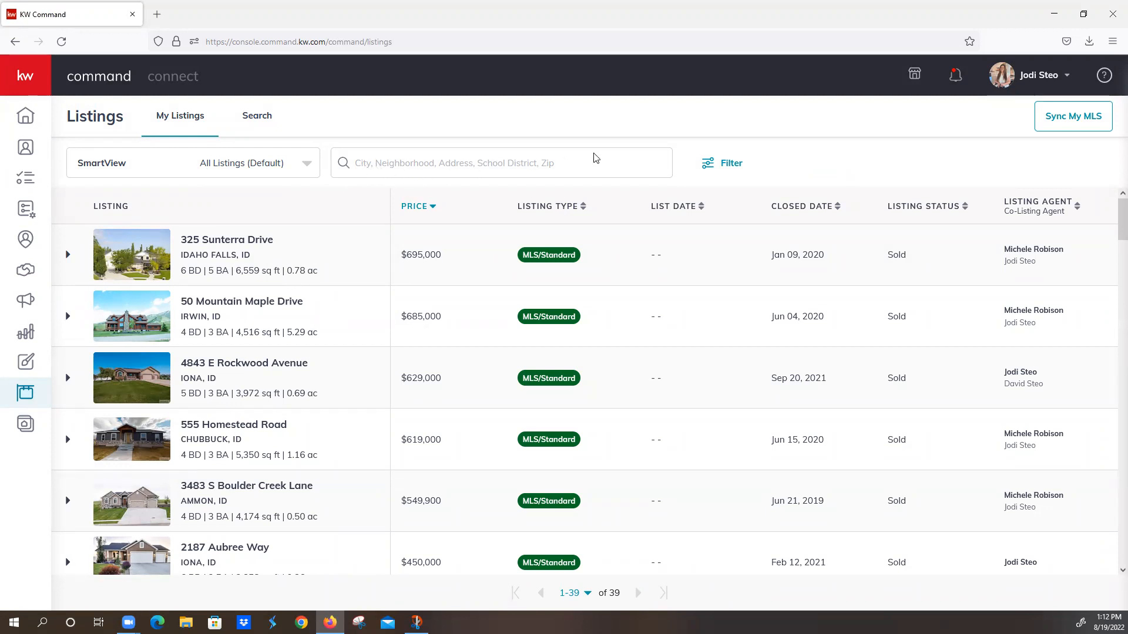
pyautogui.click(732, 167)
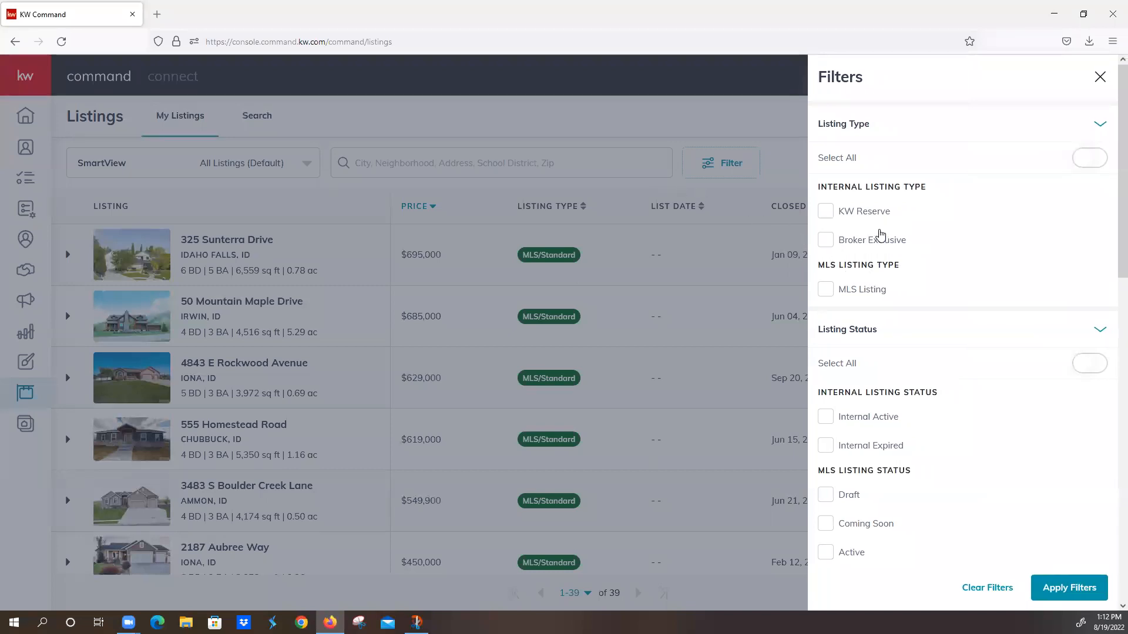
pyautogui.scroll(-5, 887, 259)
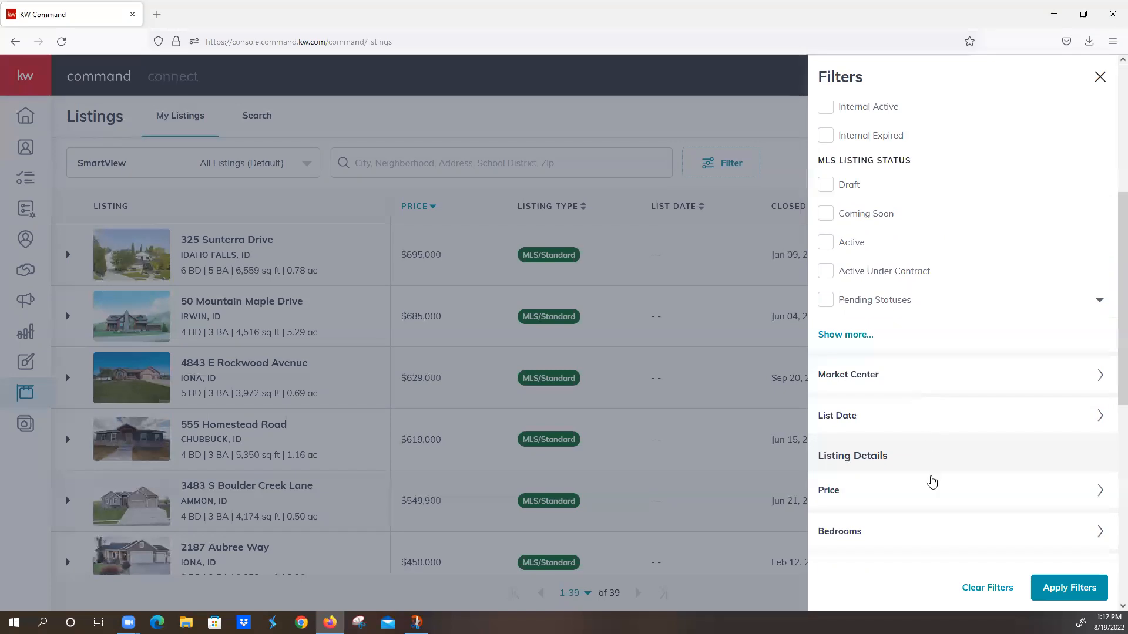
pyautogui.scroll(5, 932, 481)
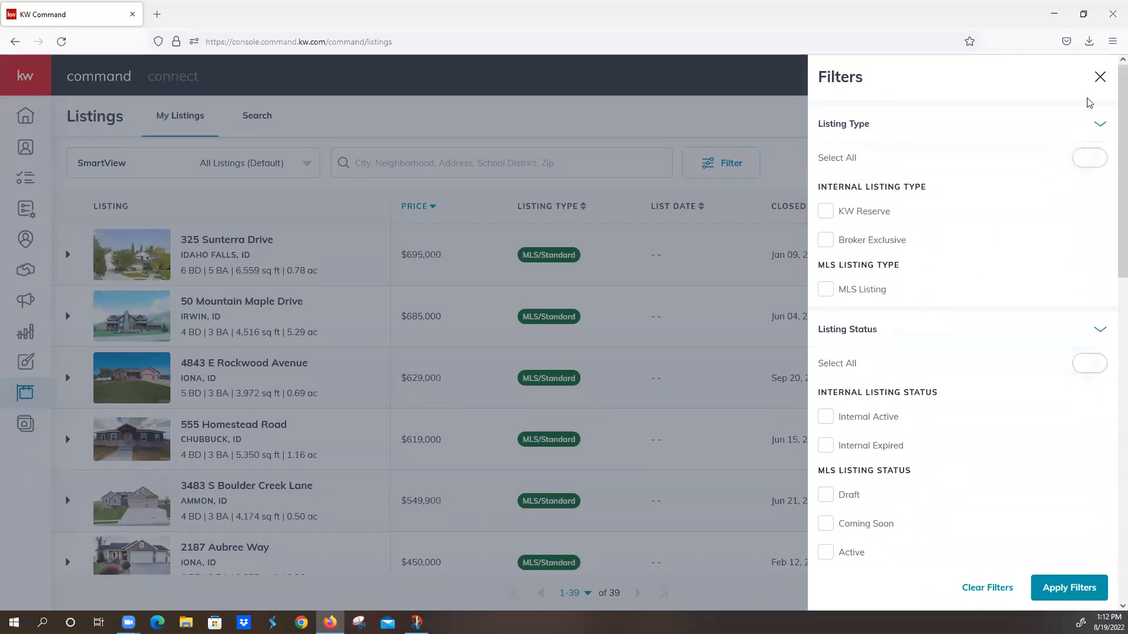
pyautogui.click(1100, 79)
# Step: Switch the listings SmartView to Active, open the Rexburg listing and view its Virtual Tours
pyautogui.click(304, 168)
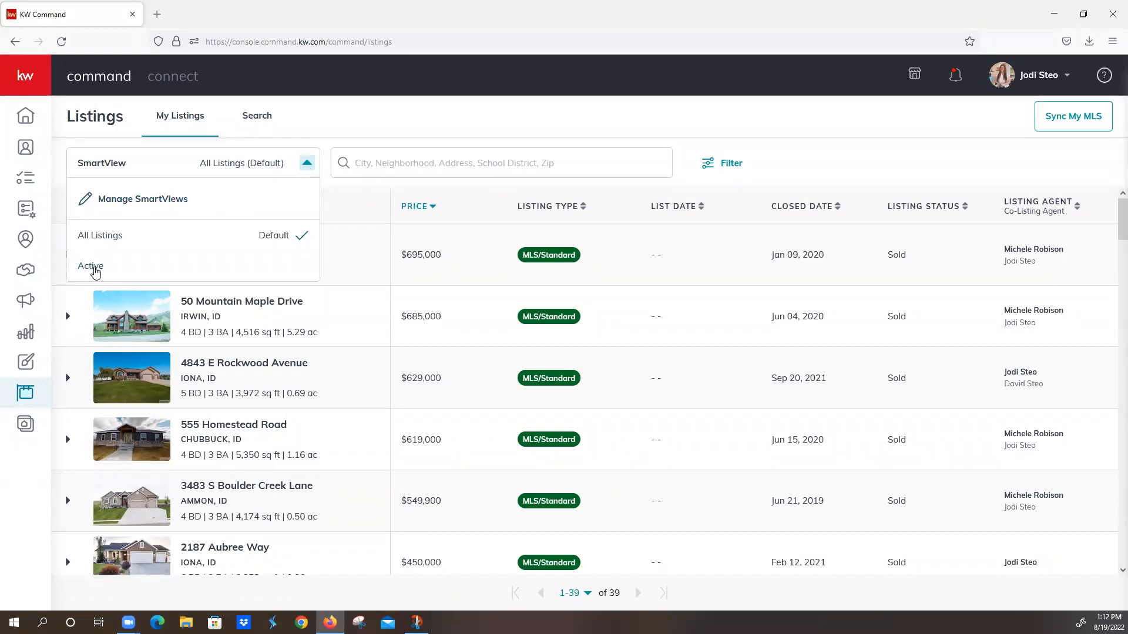
pyautogui.click(93, 268)
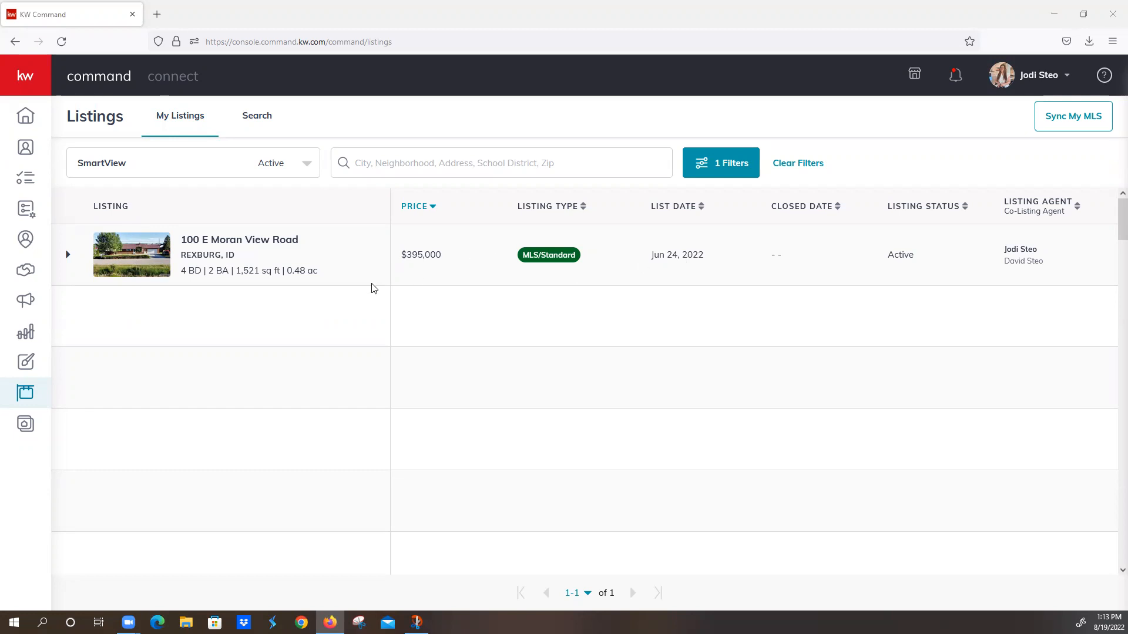
pyautogui.click(212, 242)
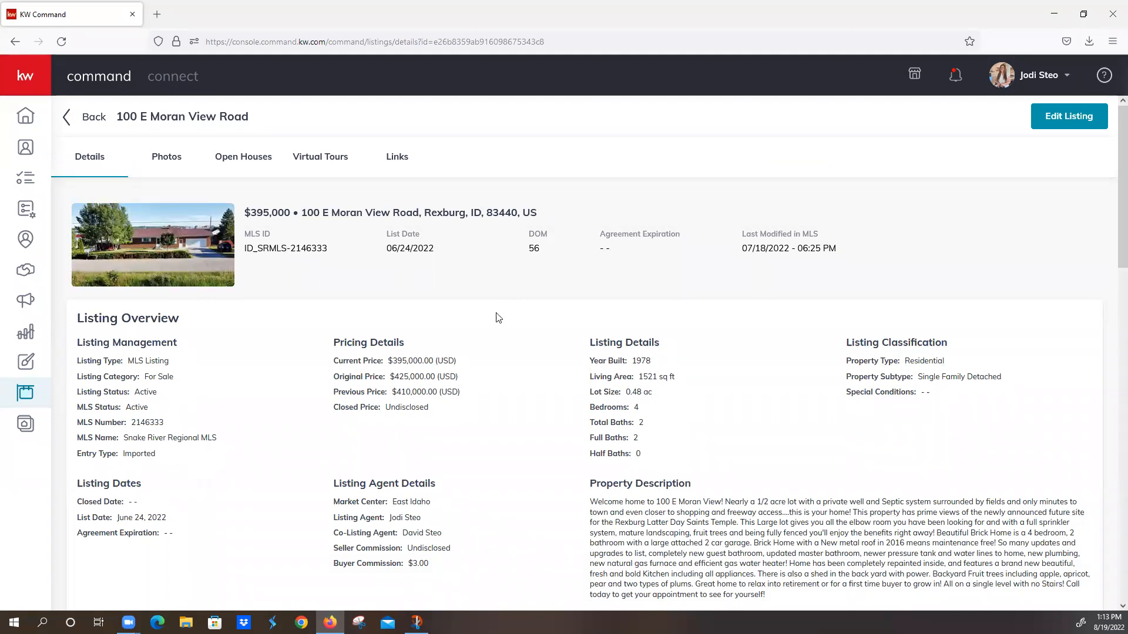
pyautogui.click(176, 162)
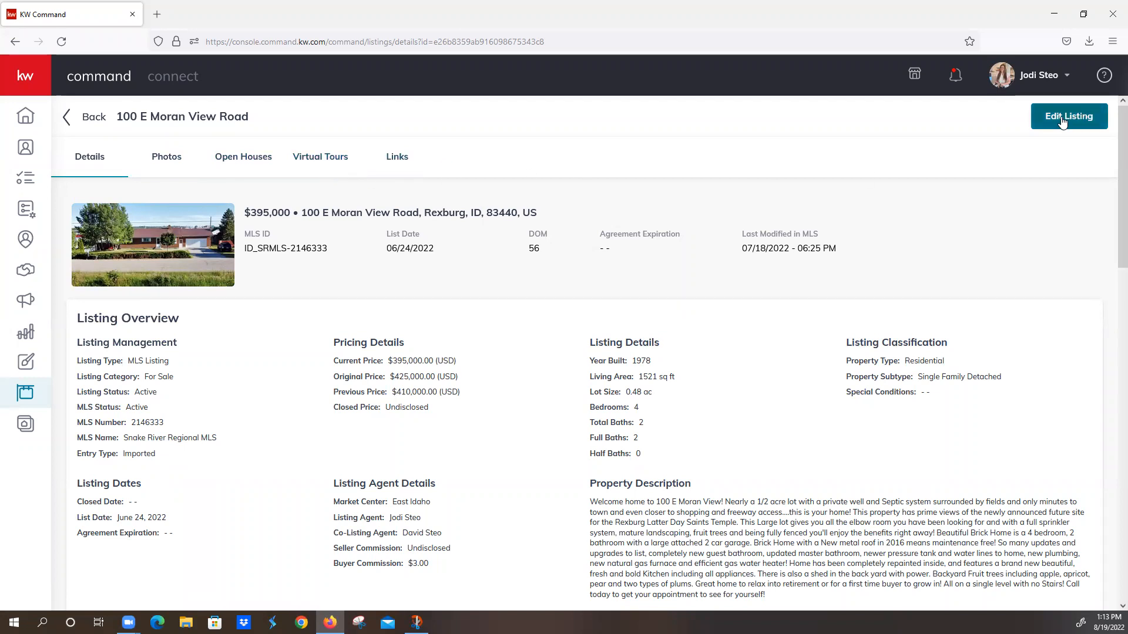
pyautogui.click(339, 162)
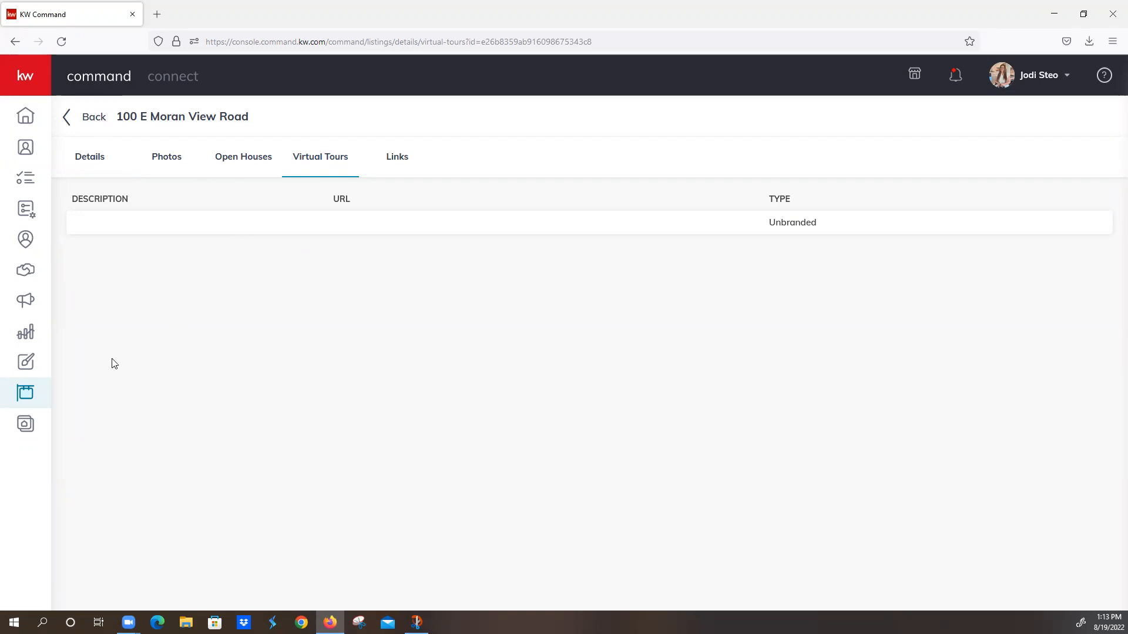
# Step: Open the Consumer Site & App Settings and review the General settings for hero images, registration limits and virtual tours
pyautogui.click(24, 425)
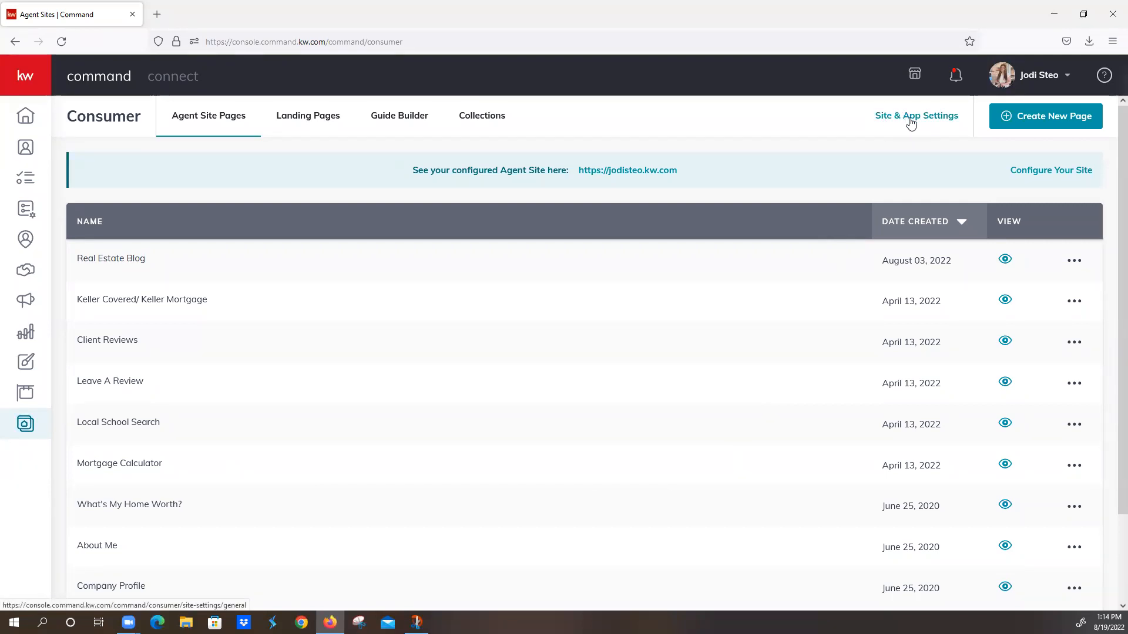
pyautogui.click(931, 118)
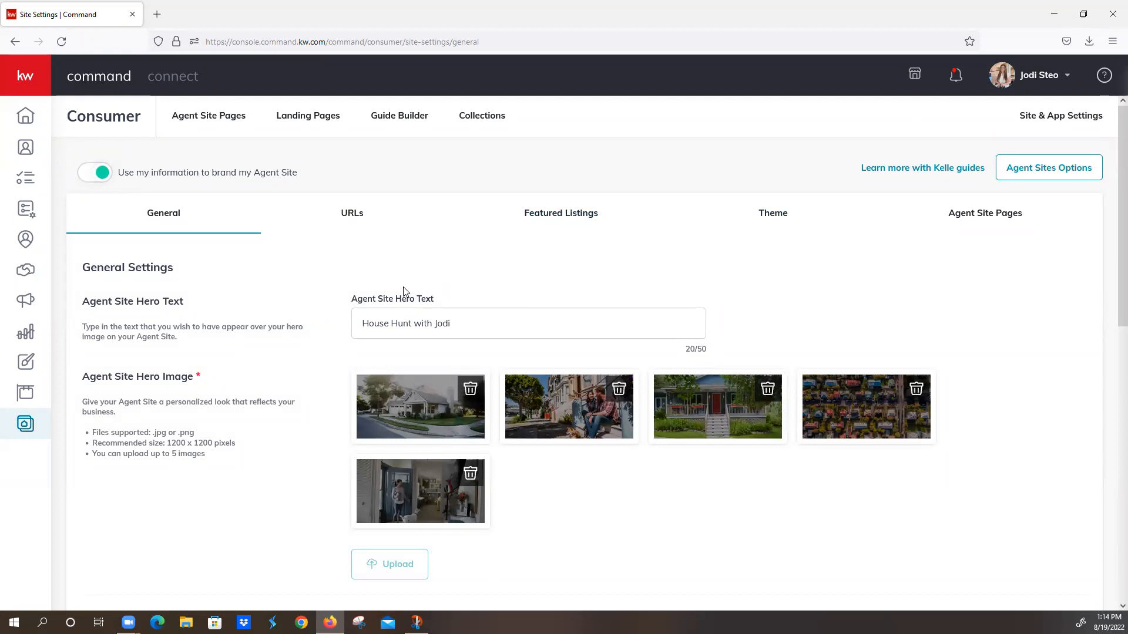
pyautogui.scroll(-3, 404, 289)
pyautogui.scroll(-6, 404, 292)
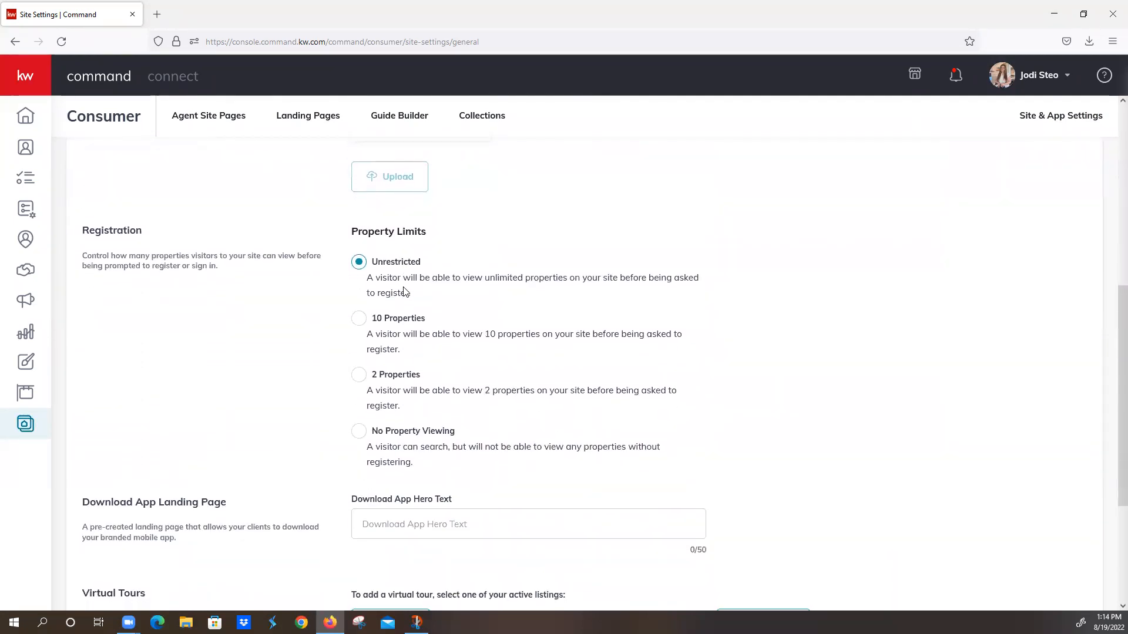
pyautogui.scroll(-2, 404, 292)
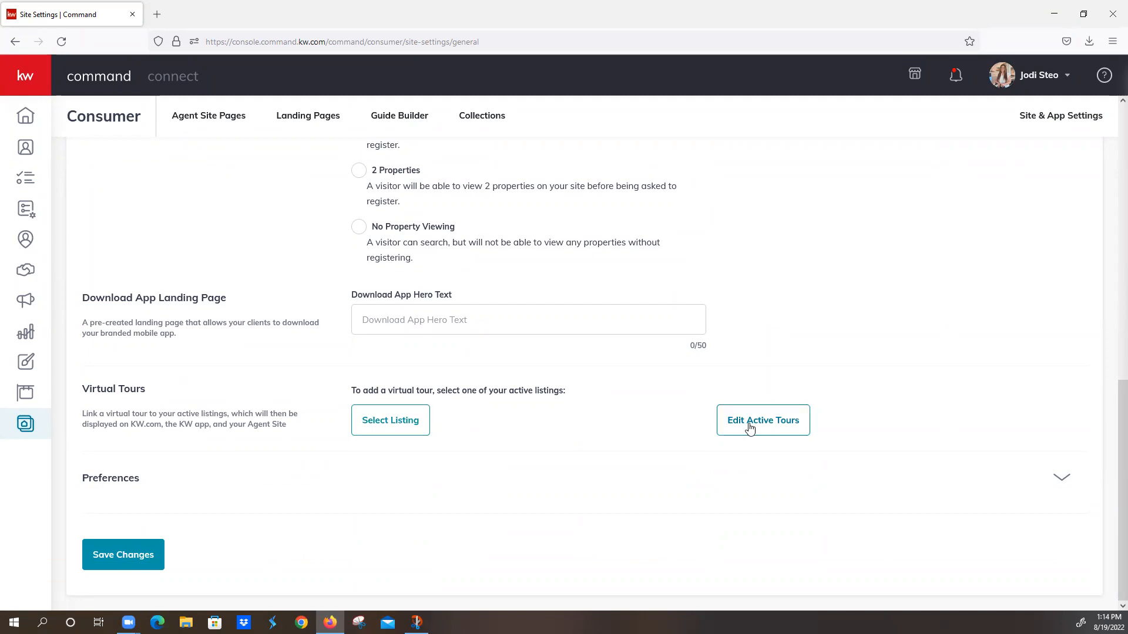
pyautogui.scroll(6, 551, 410)
pyautogui.scroll(4, 552, 412)
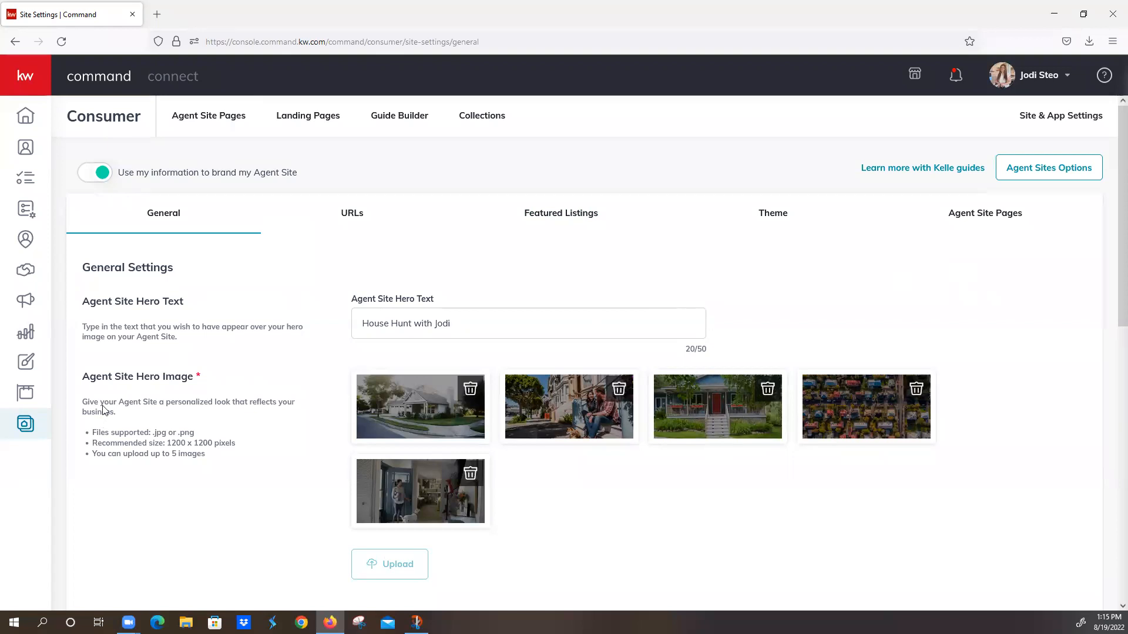
# Step: Return to Listings, show the Active SmartView again and recheck the Rexburg listing's Virtual Tours
pyautogui.click(24, 395)
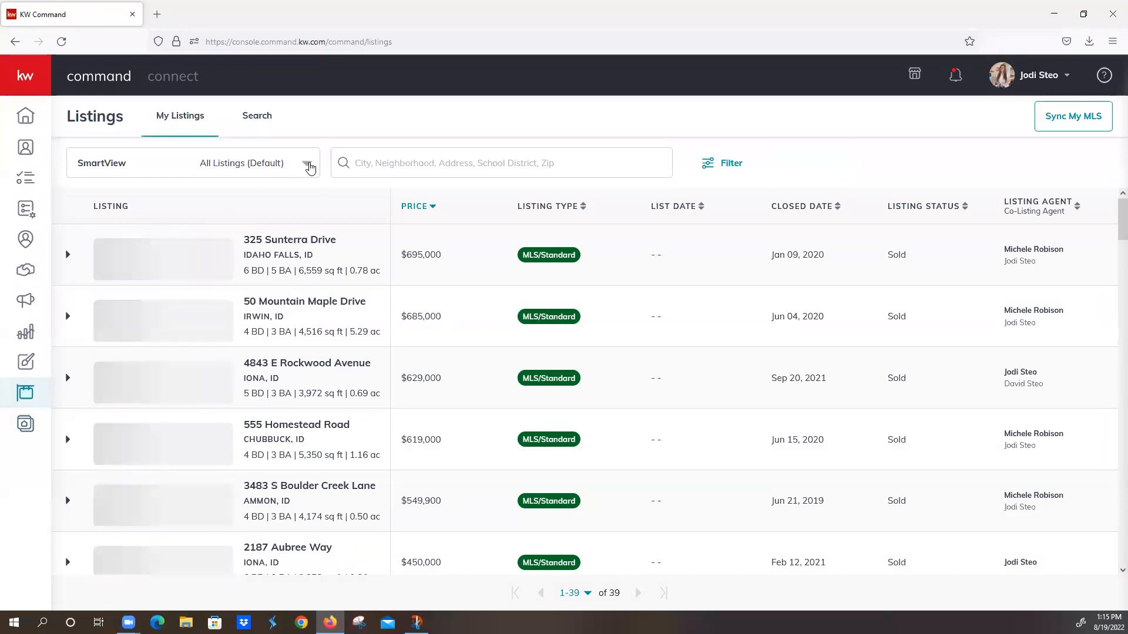
pyautogui.click(306, 164)
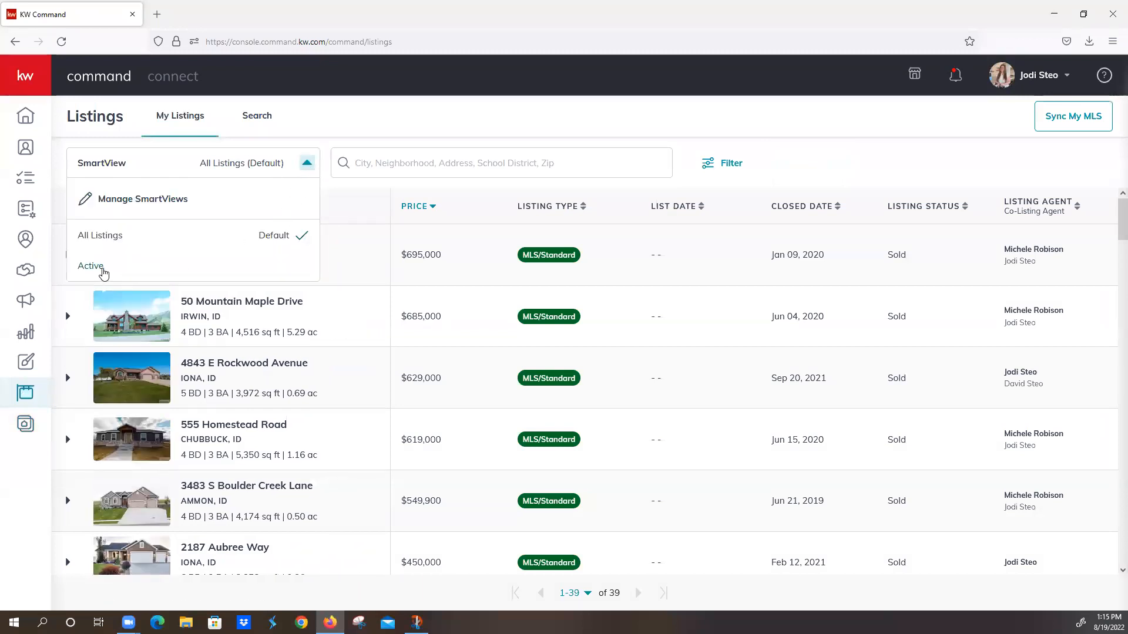
pyautogui.click(105, 271)
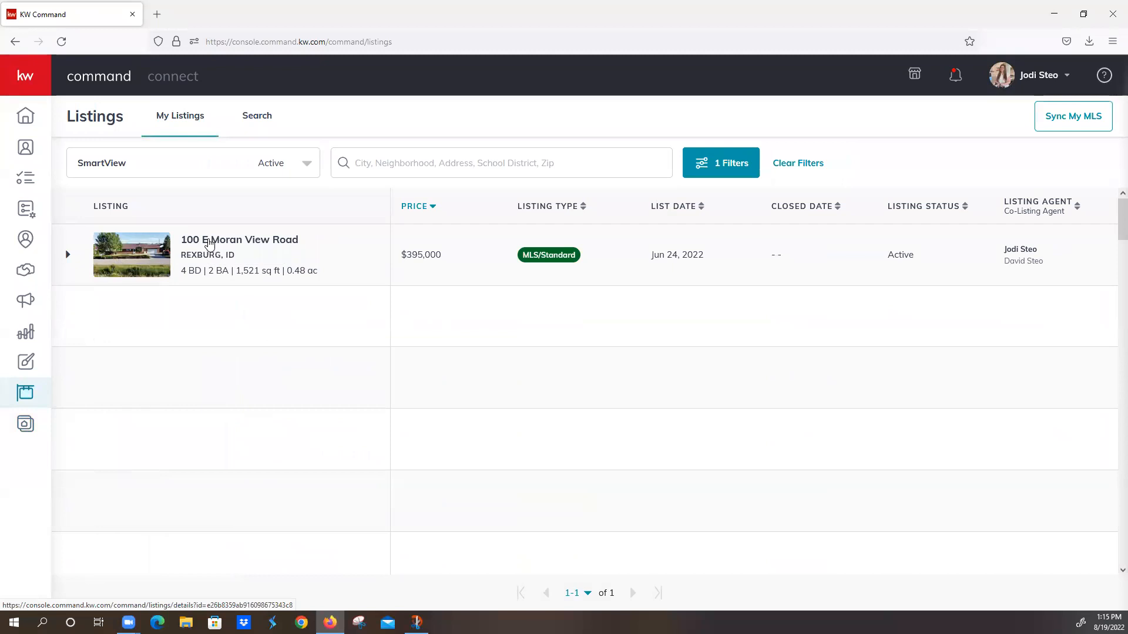
pyautogui.click(210, 242)
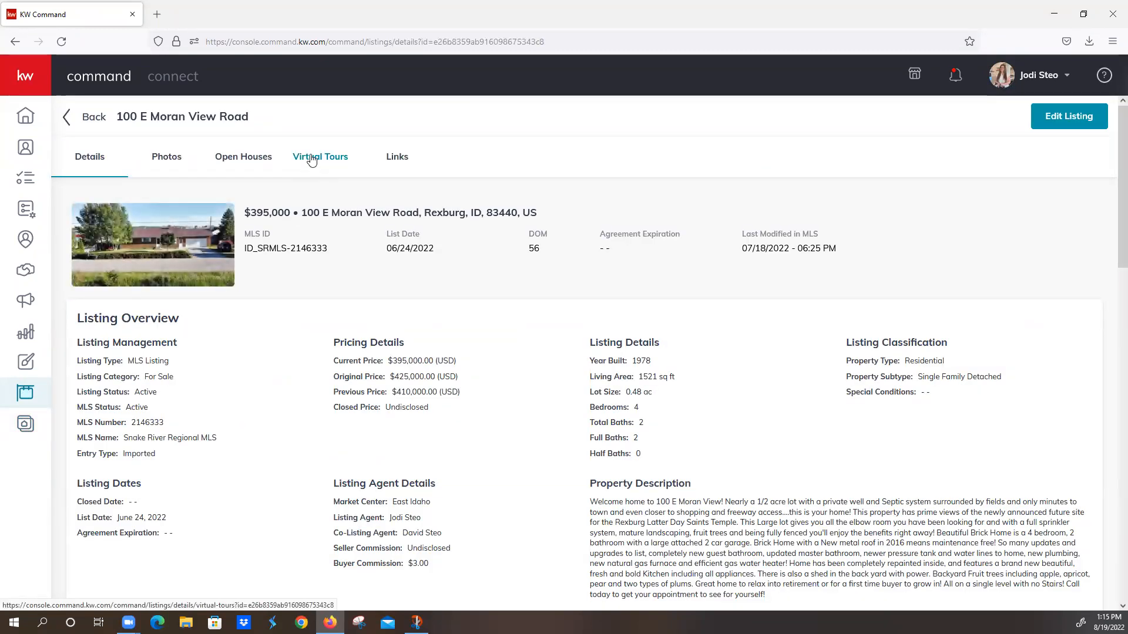
pyautogui.click(312, 162)
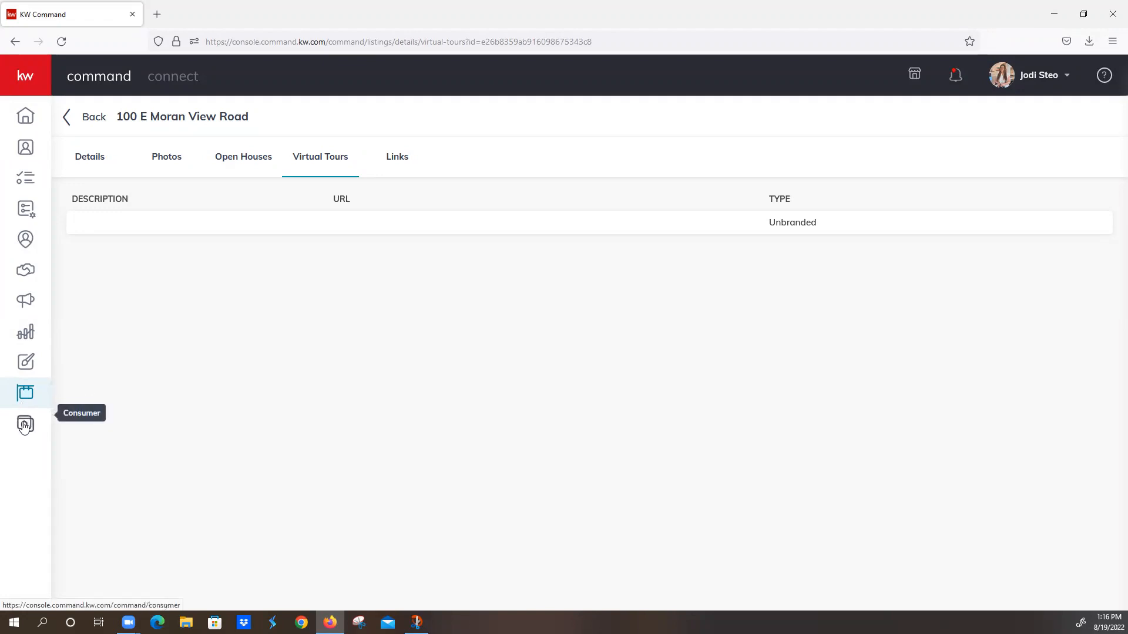
# Step: Open the Consumer Site & App Settings, reload the page and review the General settings down to Virtual Tours
pyautogui.moveTo(17, 82)
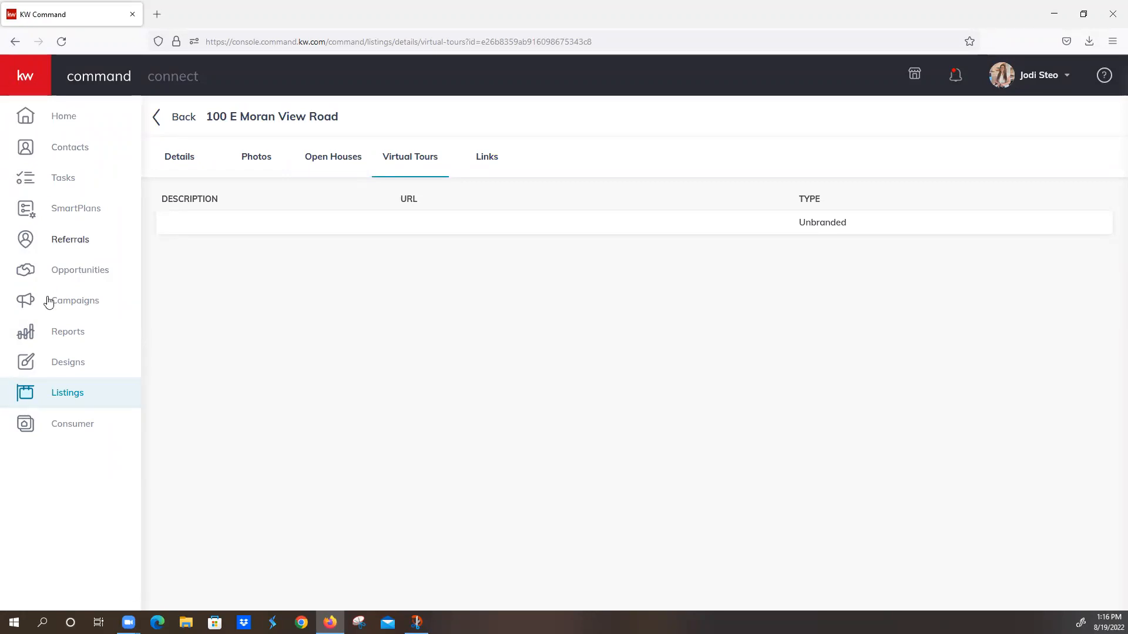
pyautogui.click(26, 428)
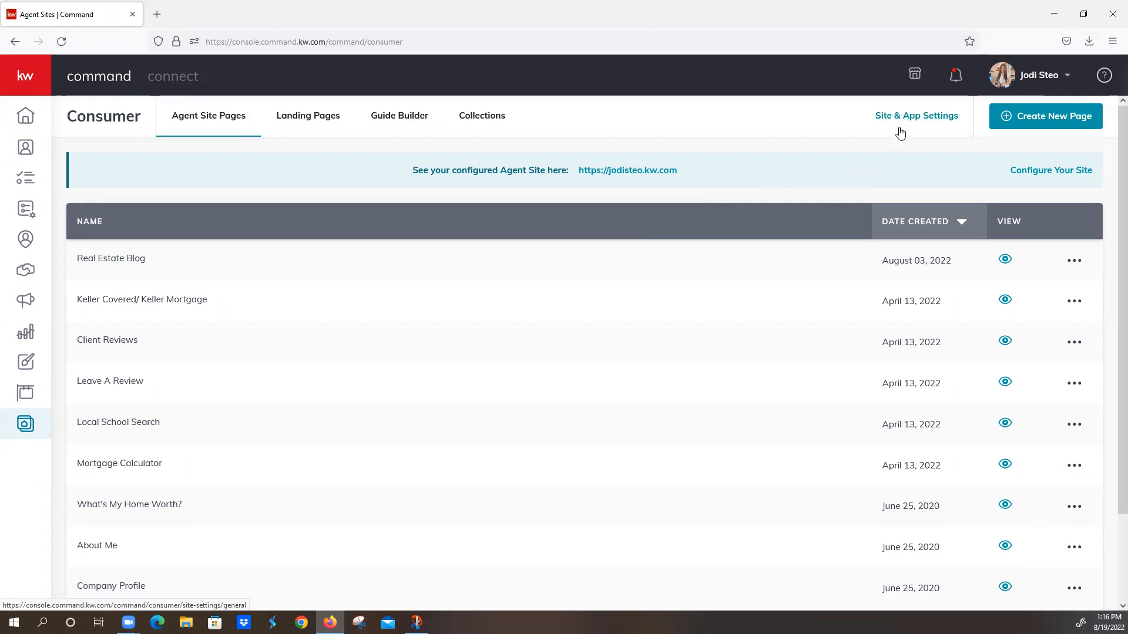
pyautogui.click(920, 124)
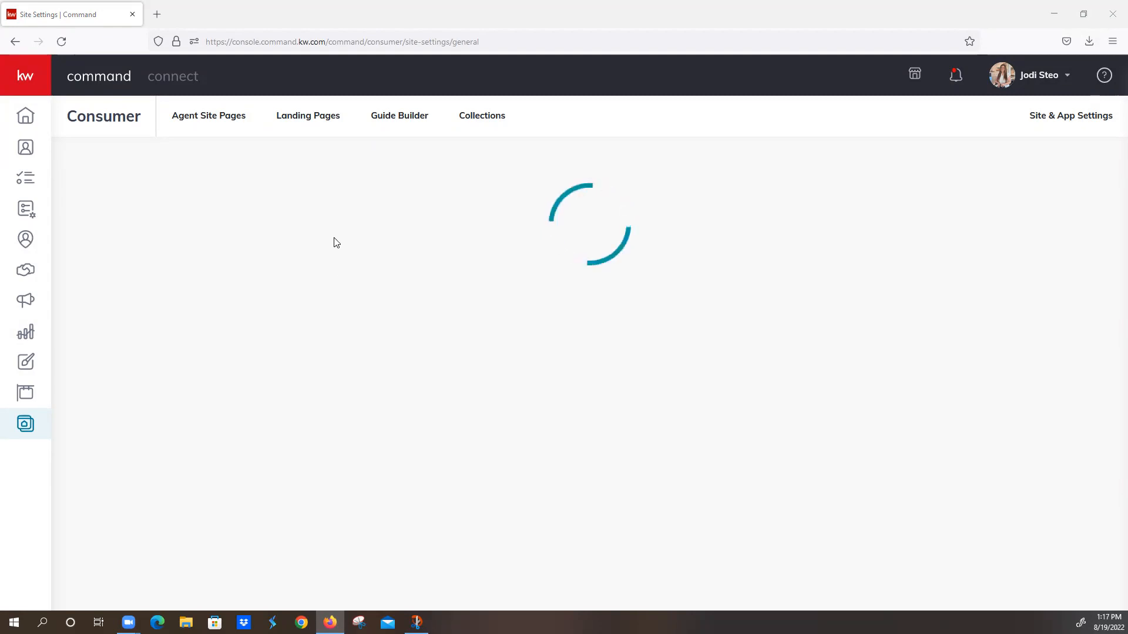
pyautogui.click(61, 41)
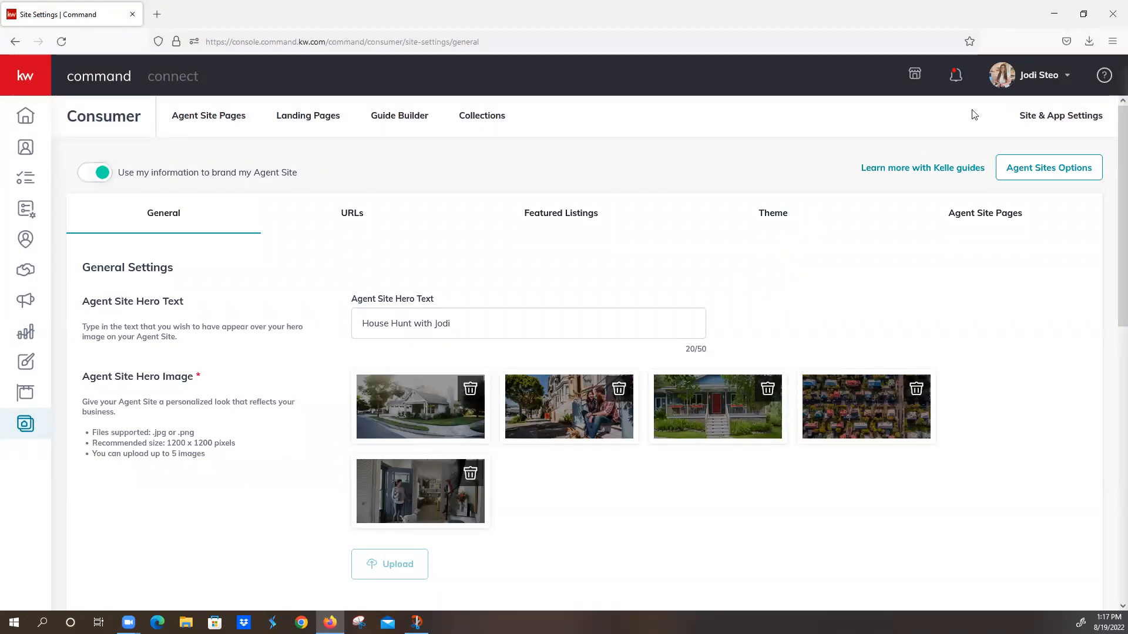
pyautogui.scroll(-5, 427, 421)
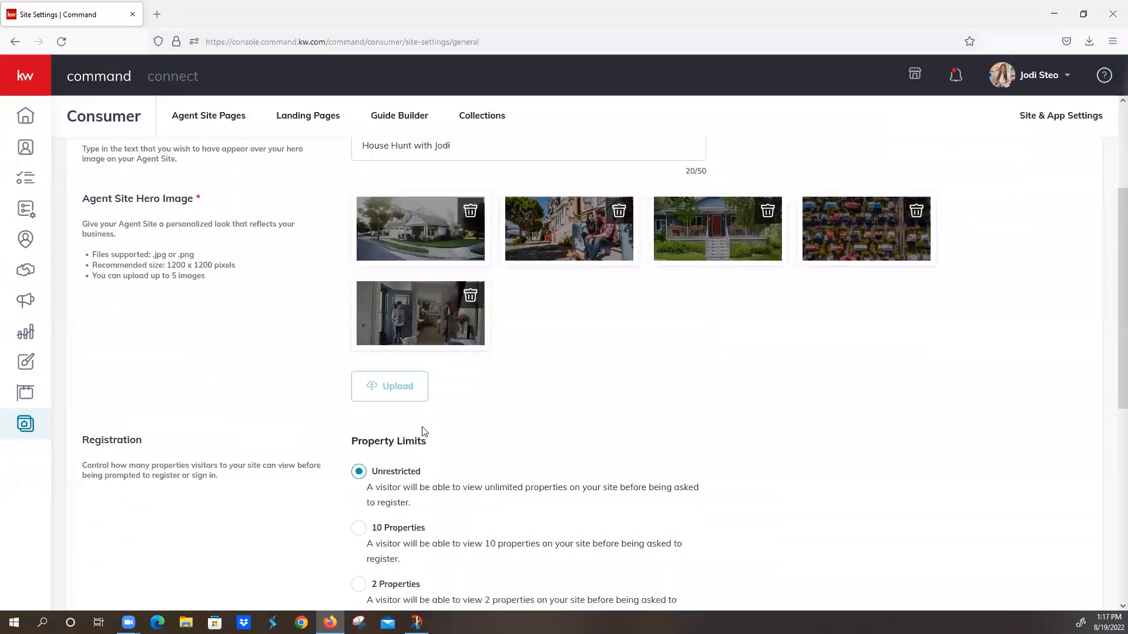
pyautogui.scroll(-5, 424, 432)
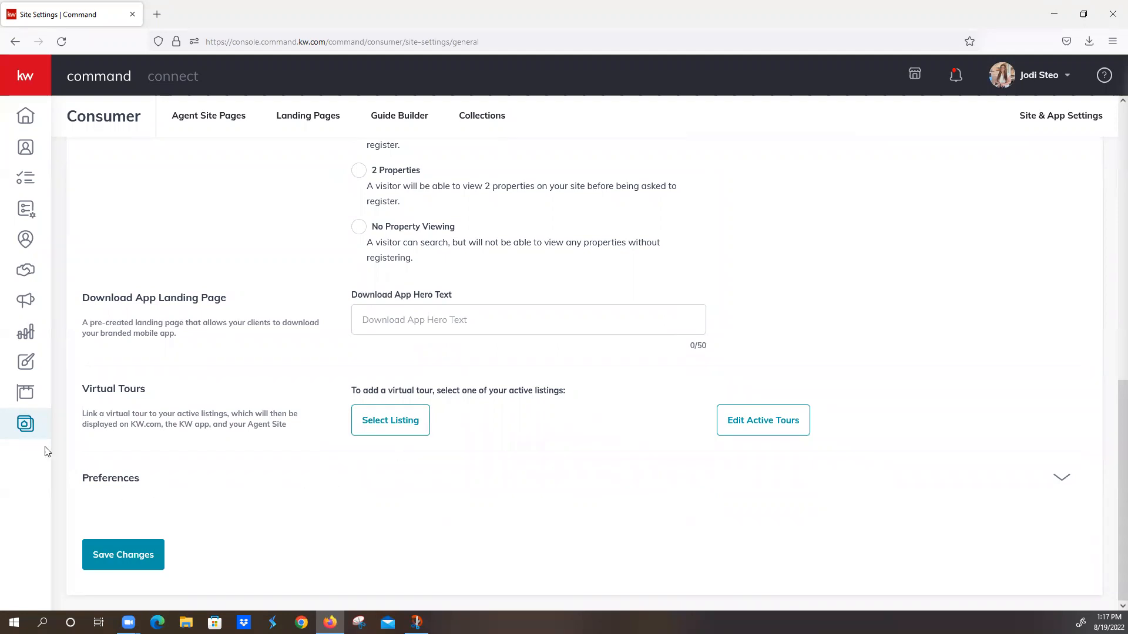
# Step: Return to Listings and check the filter options and available SmartViews without changing either
pyautogui.click(27, 397)
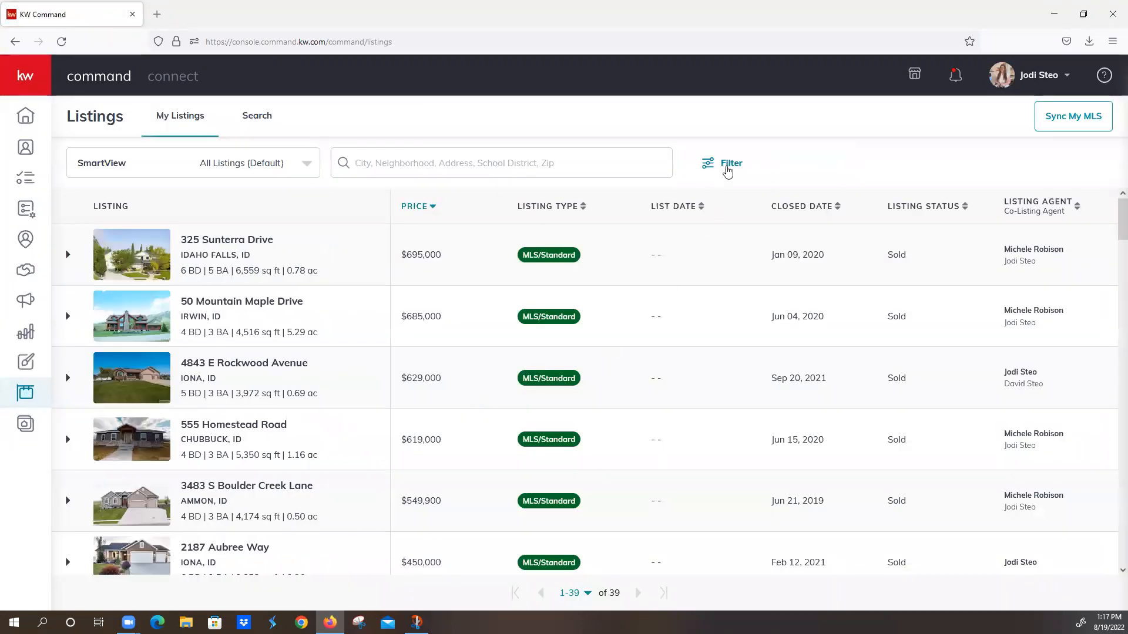
pyautogui.click(728, 168)
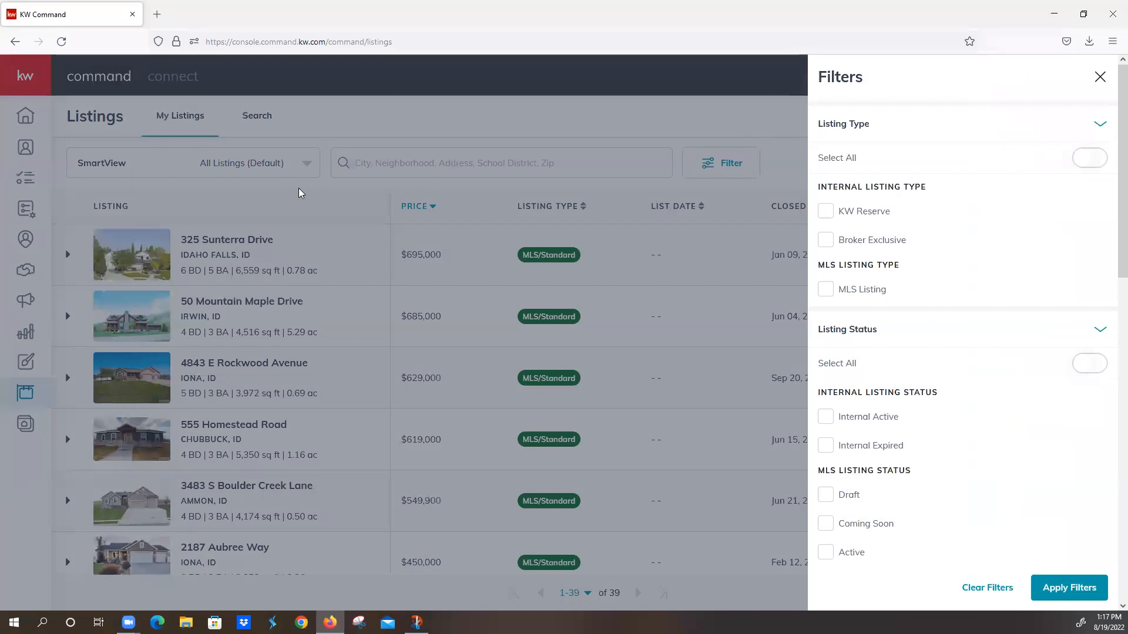
pyautogui.click(671, 153)
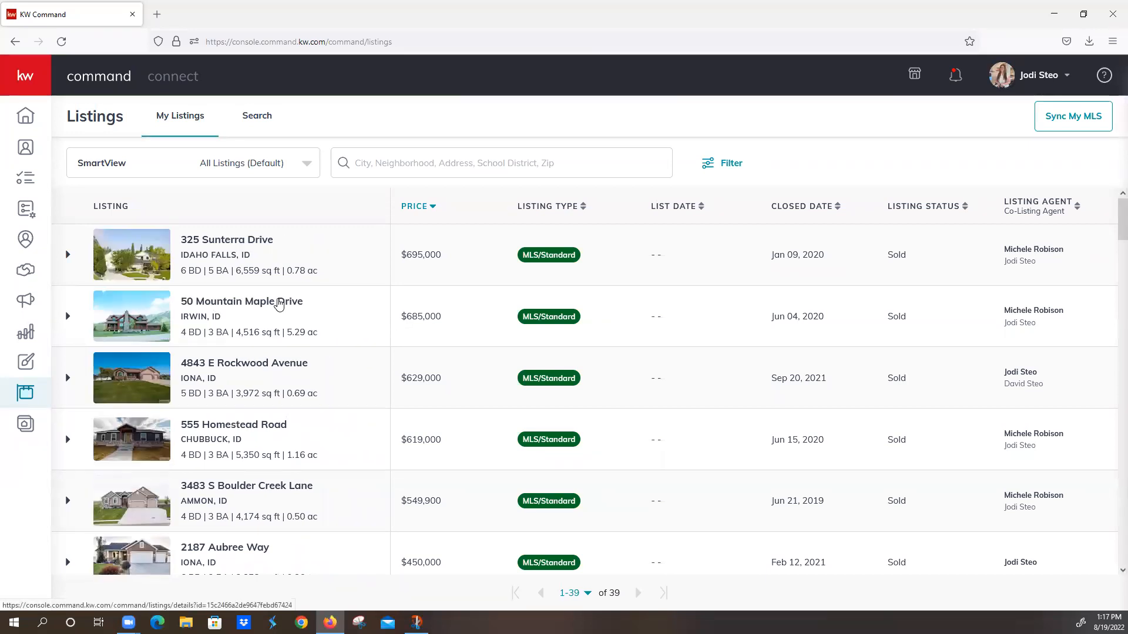
pyautogui.click(304, 165)
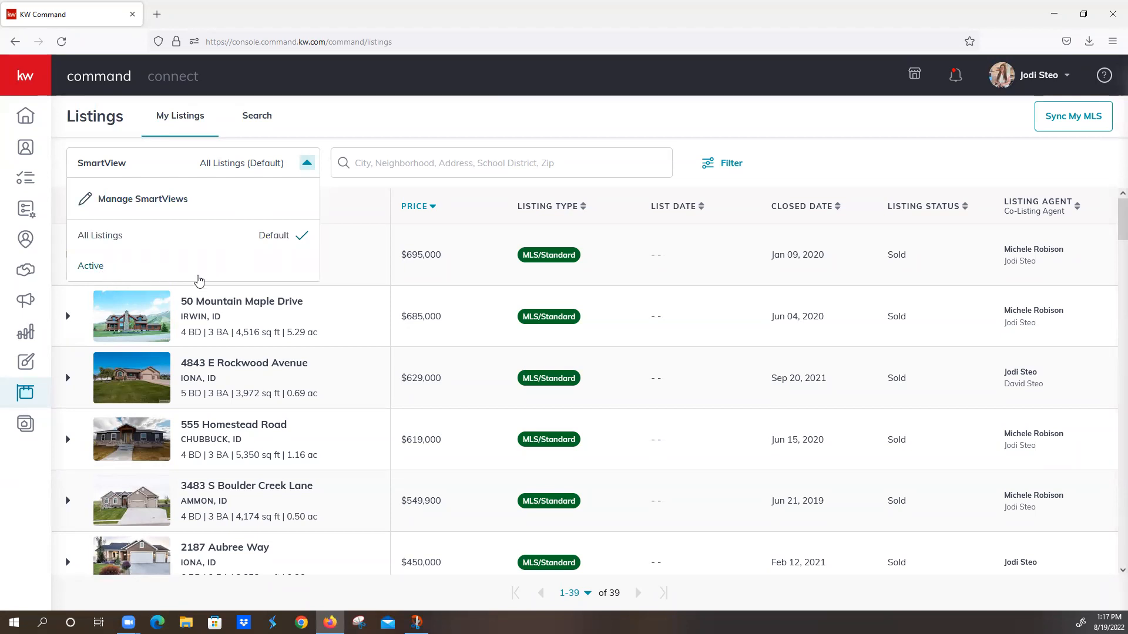
pyautogui.click(343, 114)
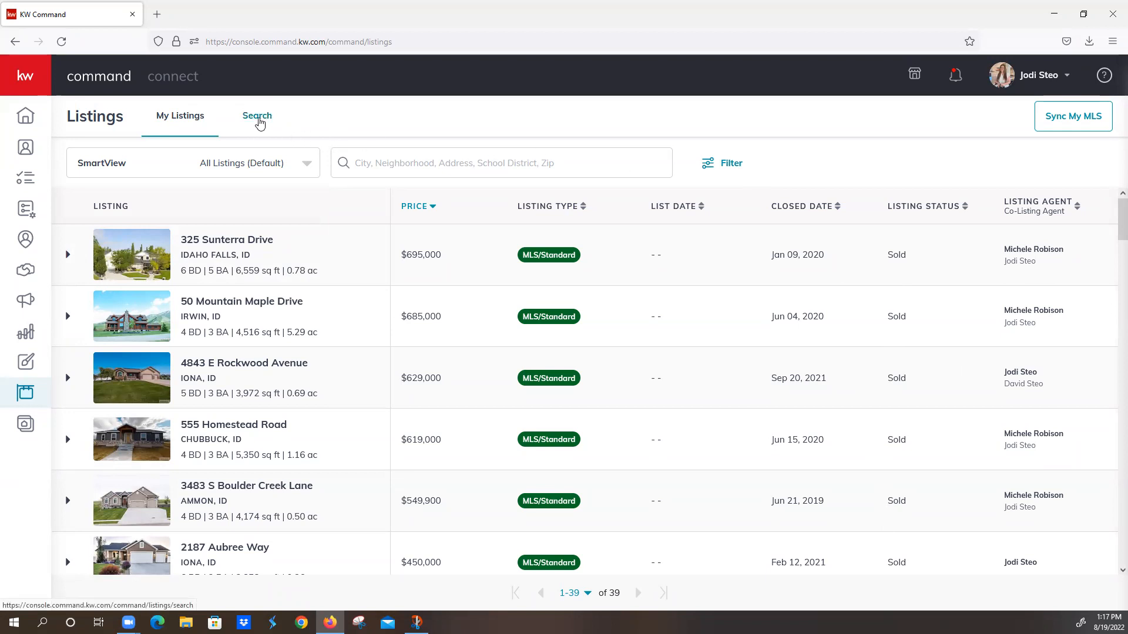
# Step: Open the listings Search, block location access and narrow the map to the Flagler Beach area in Florida
pyautogui.click(256, 118)
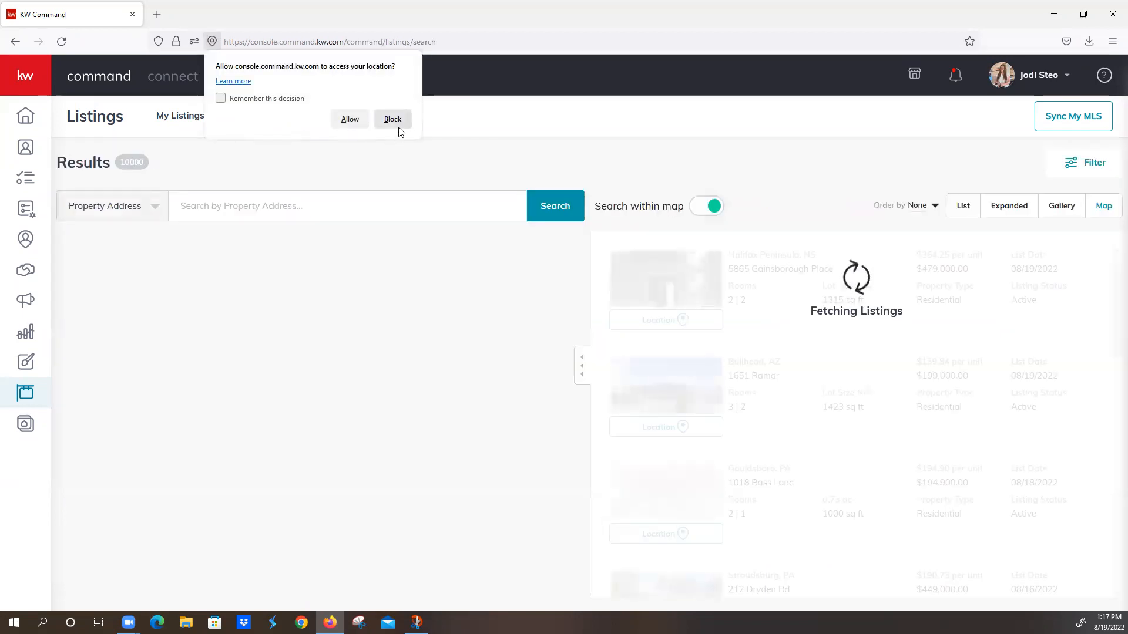
pyautogui.click(397, 120)
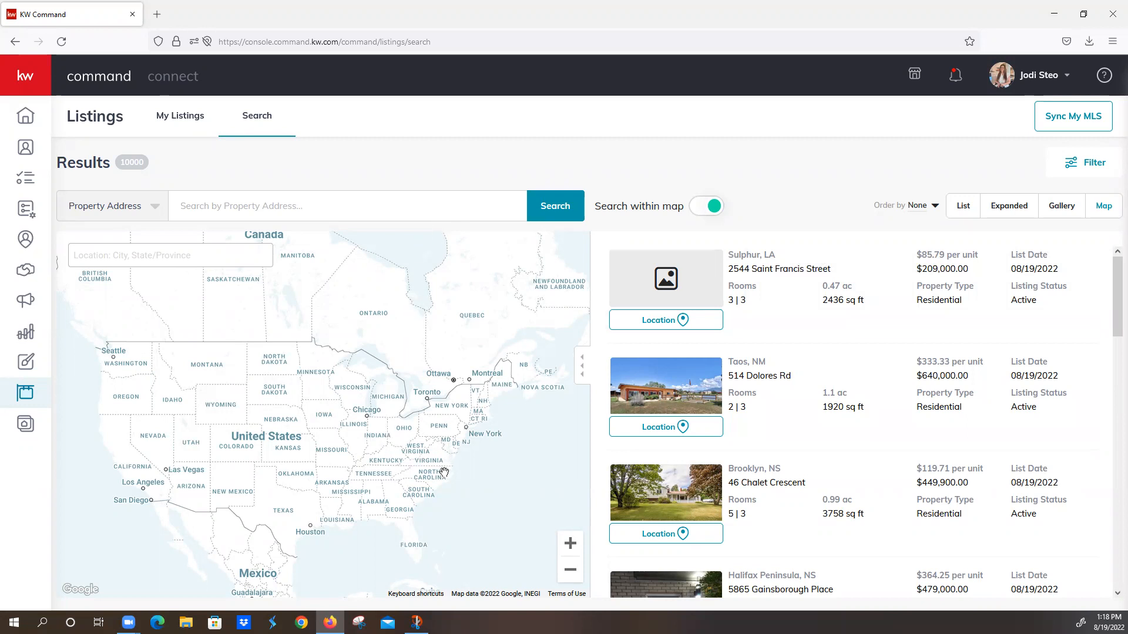
pyautogui.scroll(-2, 446, 494)
pyautogui.scroll(3, 444, 501)
pyautogui.scroll(3, 444, 501)
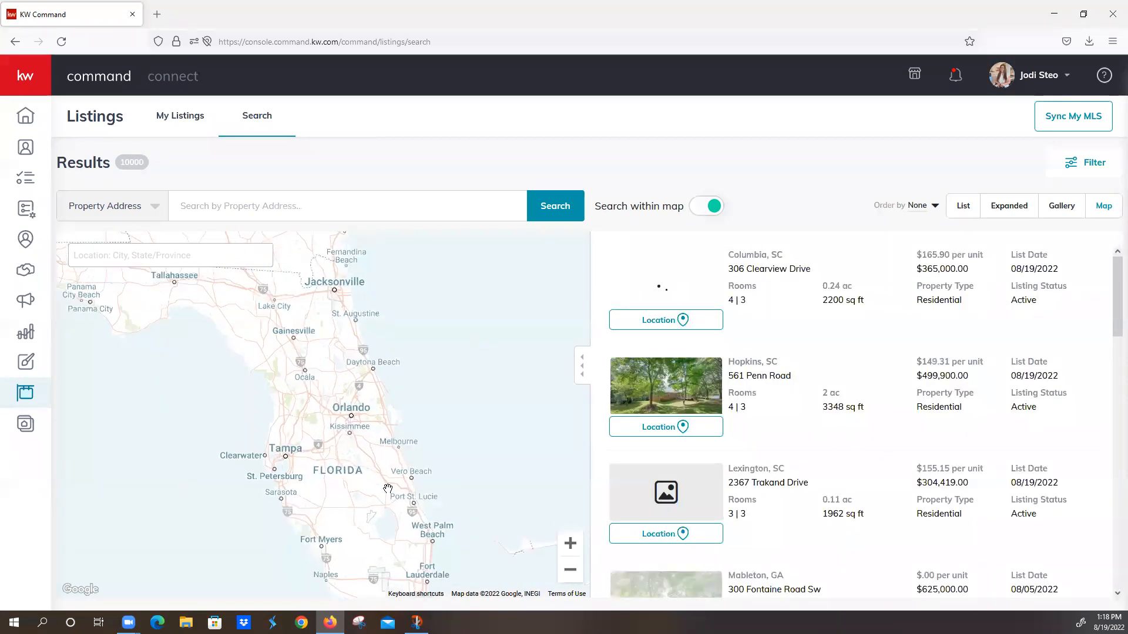
pyautogui.scroll(2, 388, 489)
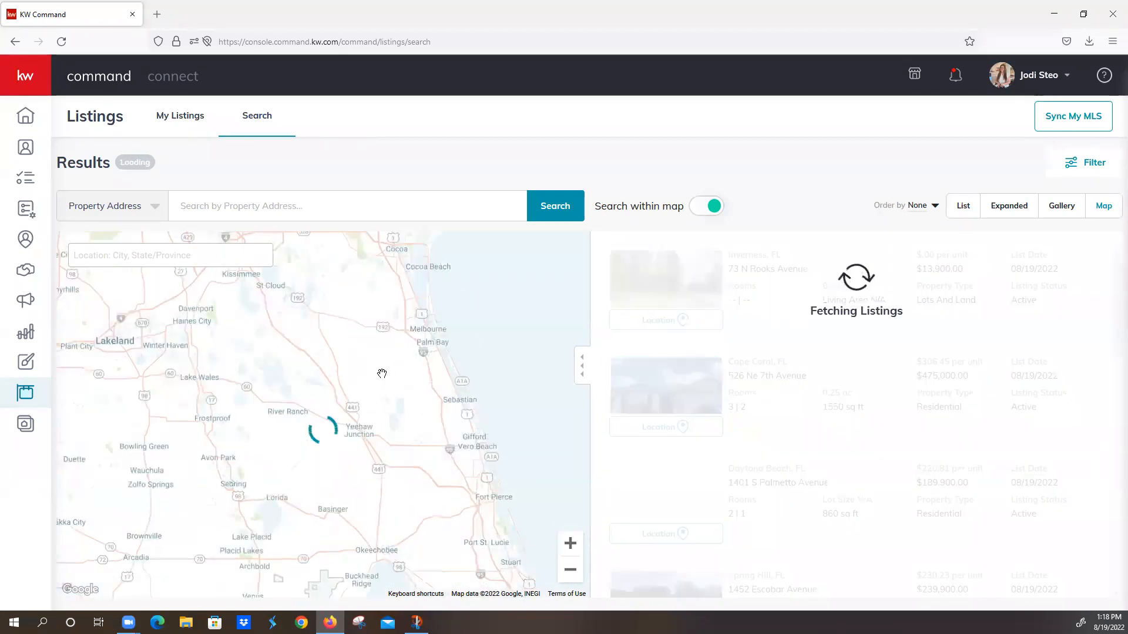
pyautogui.moveTo(392, 359); pyautogui.dragTo(415, 415)
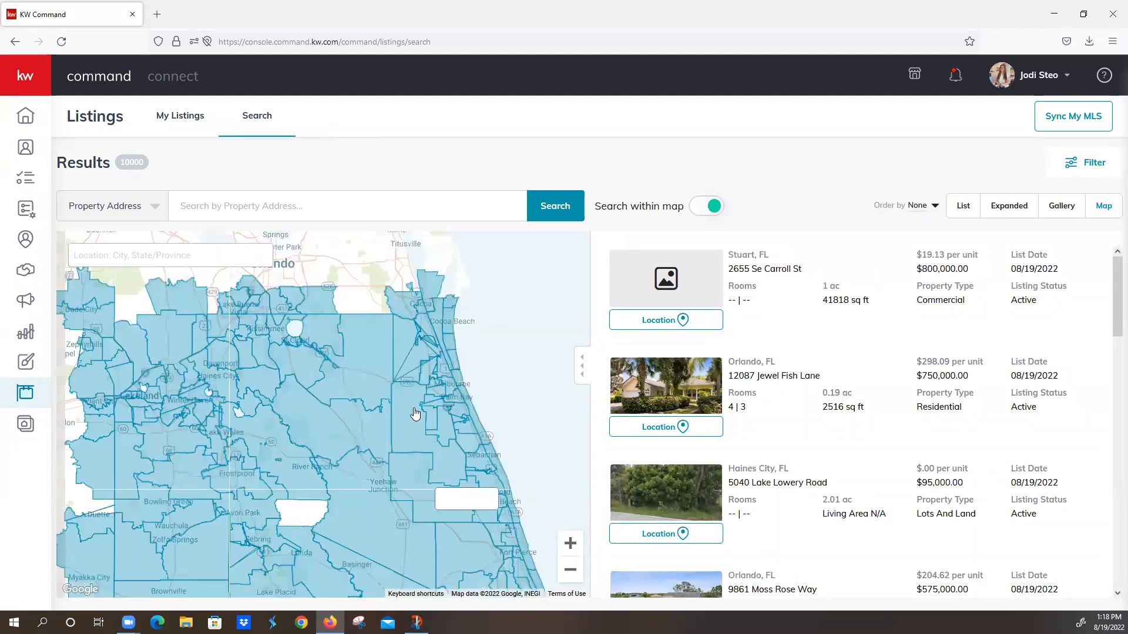
pyautogui.moveTo(419, 351); pyautogui.dragTo(455, 466)
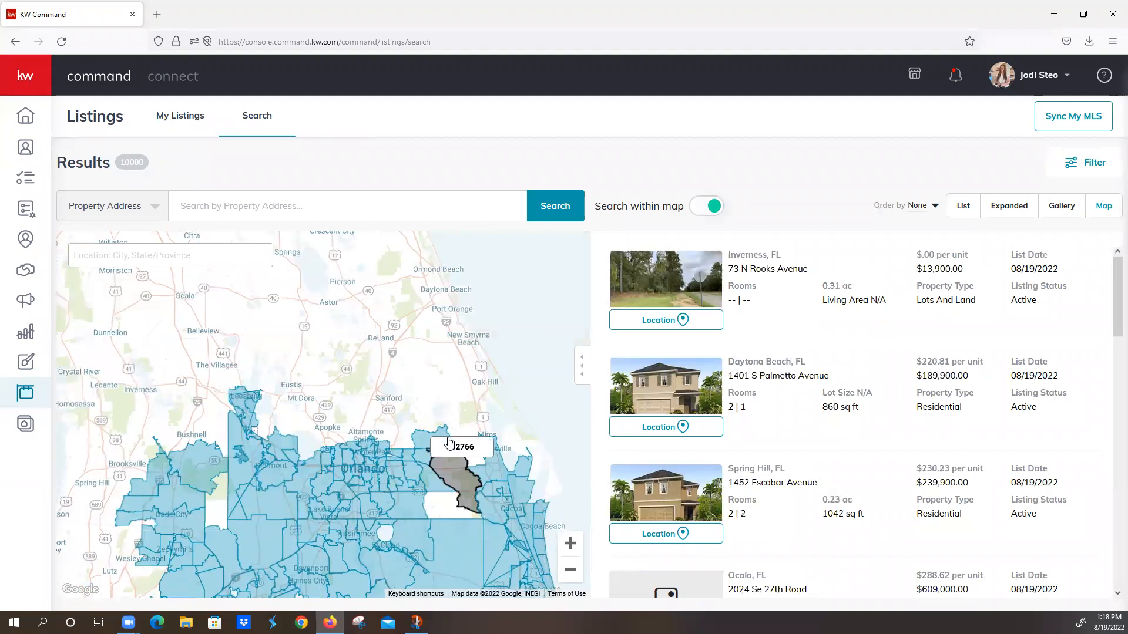
pyautogui.moveTo(408, 309); pyautogui.dragTo(471, 438)
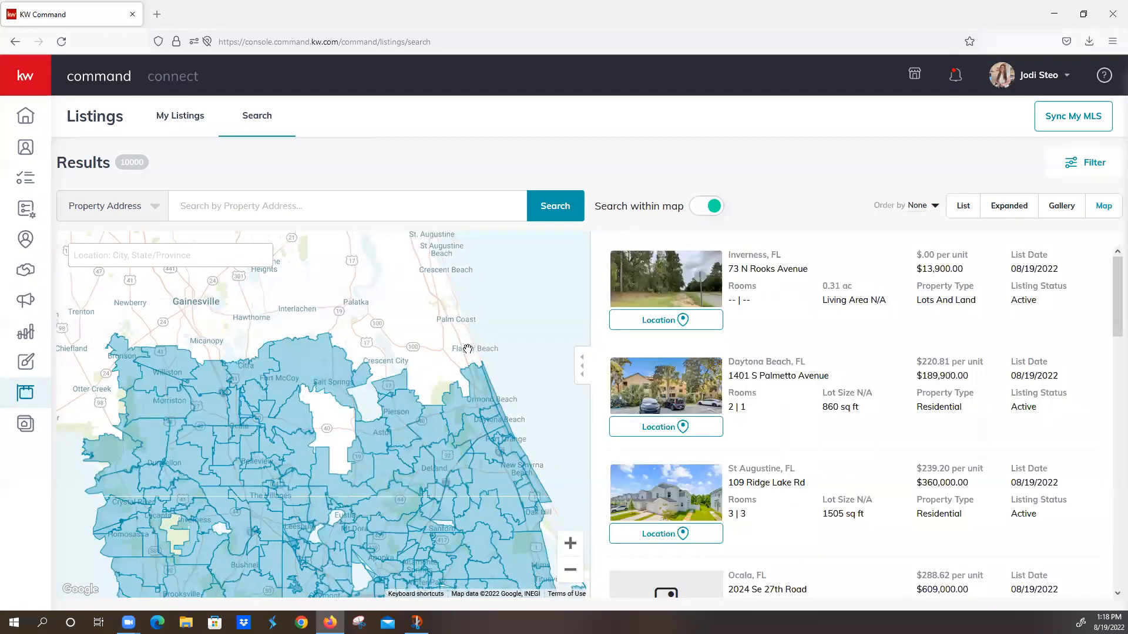
pyautogui.scroll(3, 467, 352)
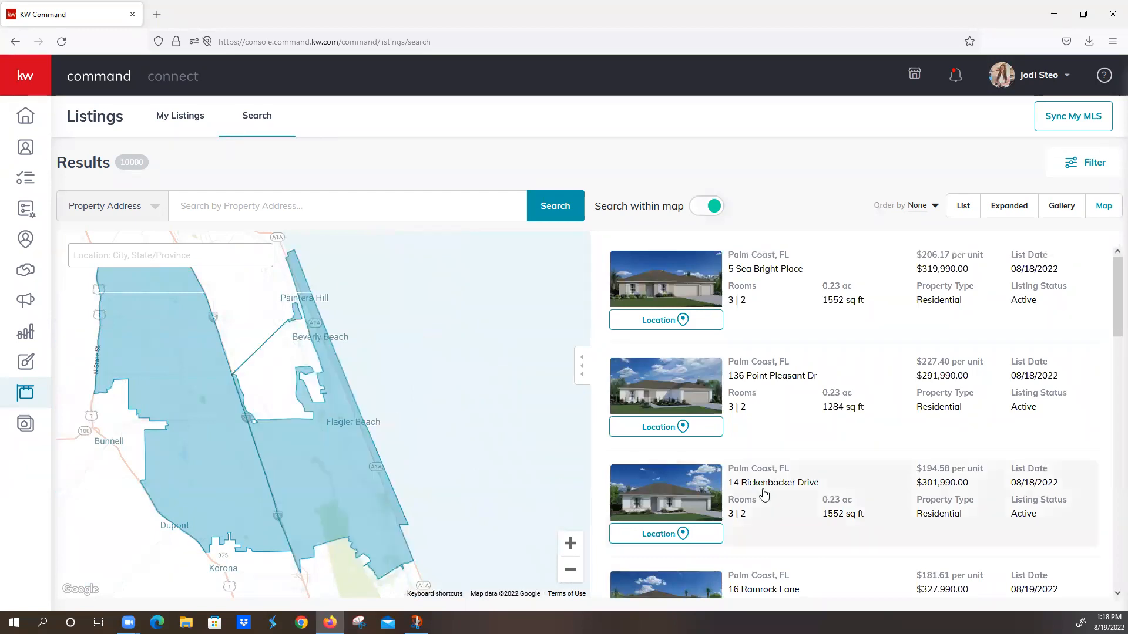
# Step: Filter the search results to the MLS listing status Active
pyautogui.click(1093, 164)
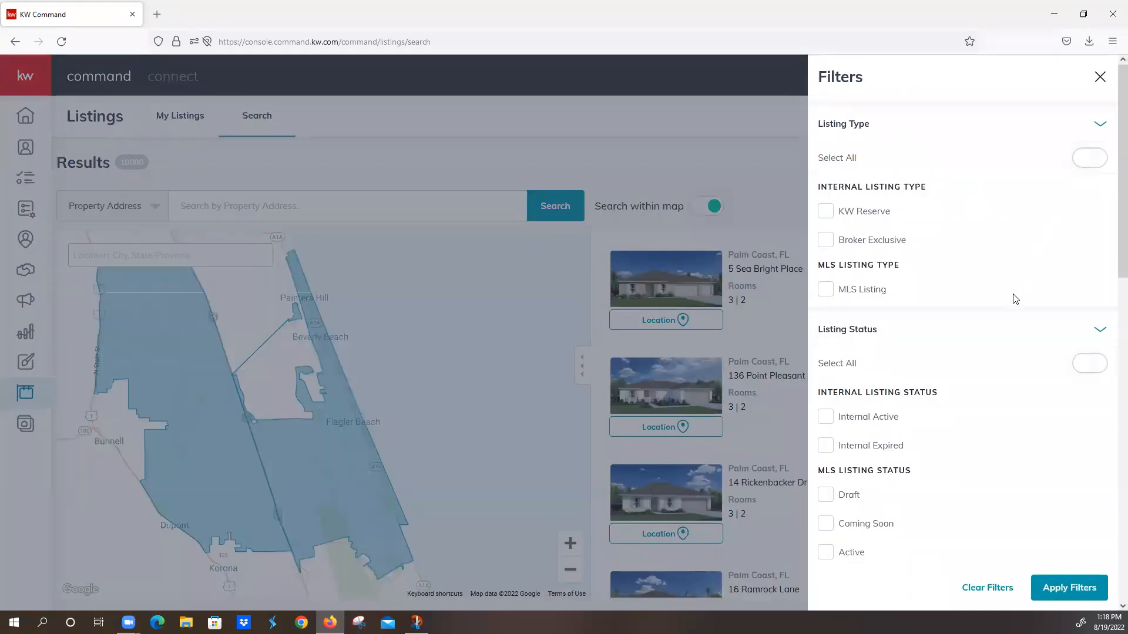
pyautogui.click(1096, 329)
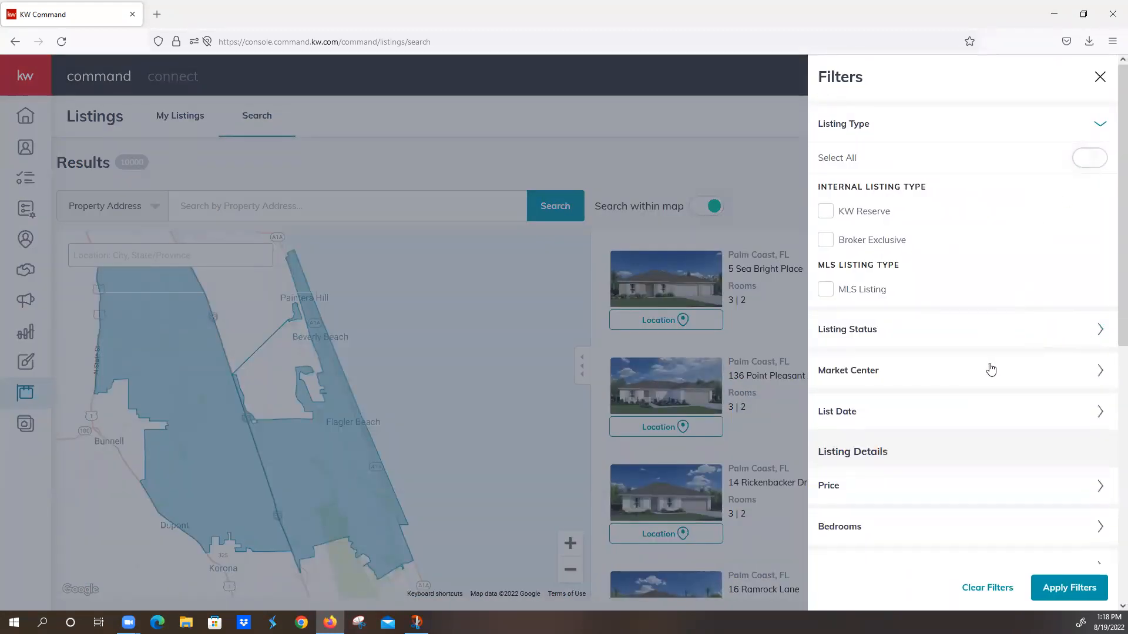
pyautogui.click(985, 343)
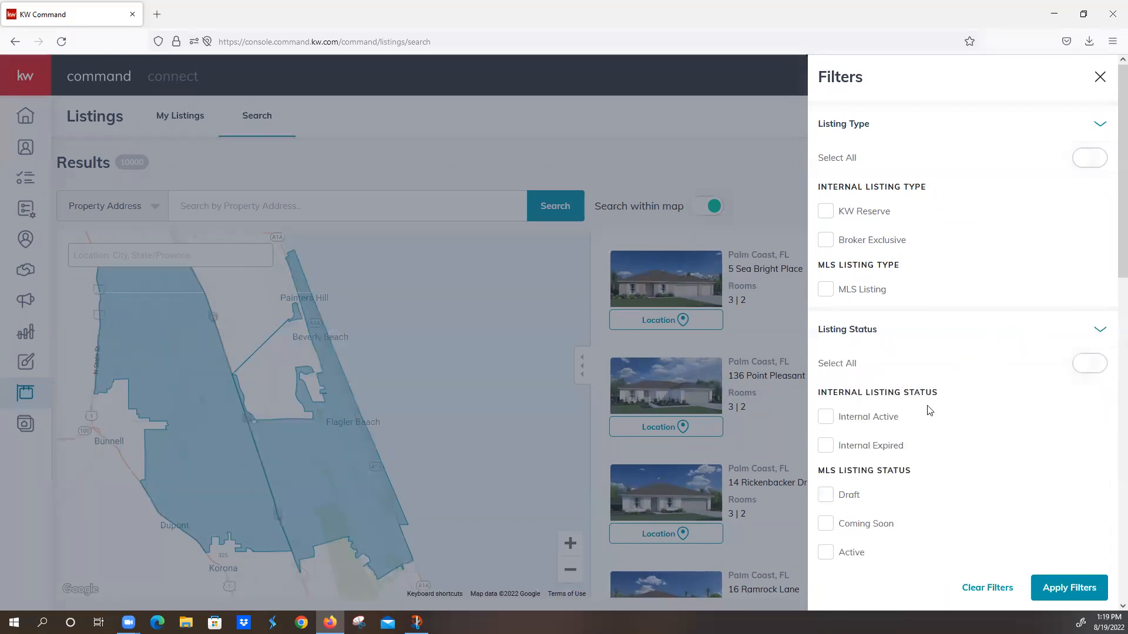
pyautogui.scroll(-4, 925, 409)
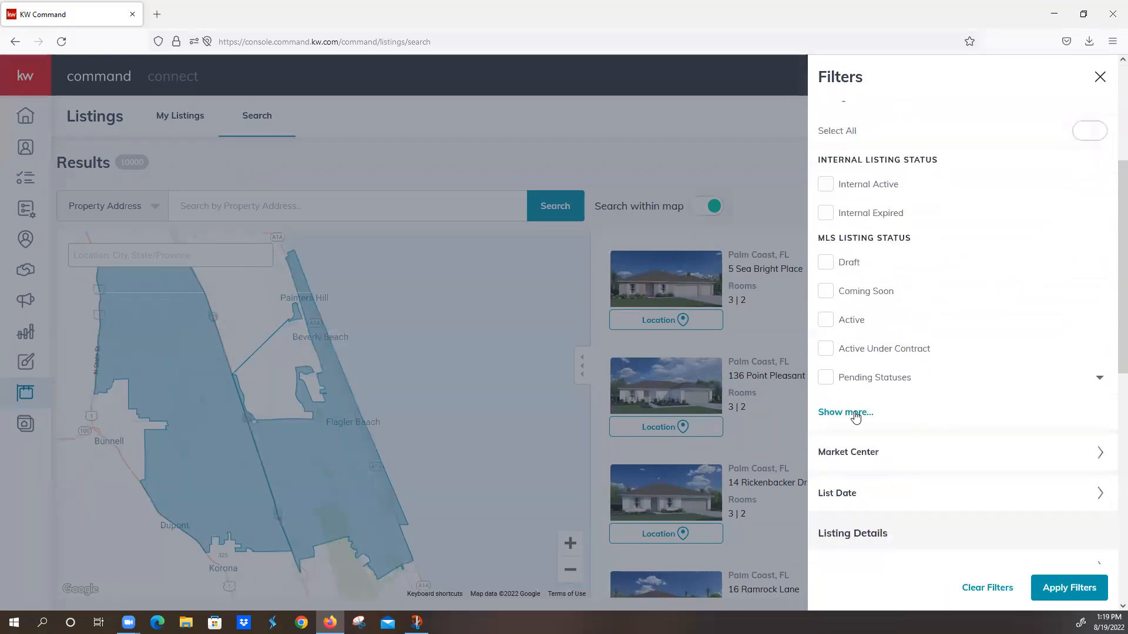
pyautogui.click(855, 413)
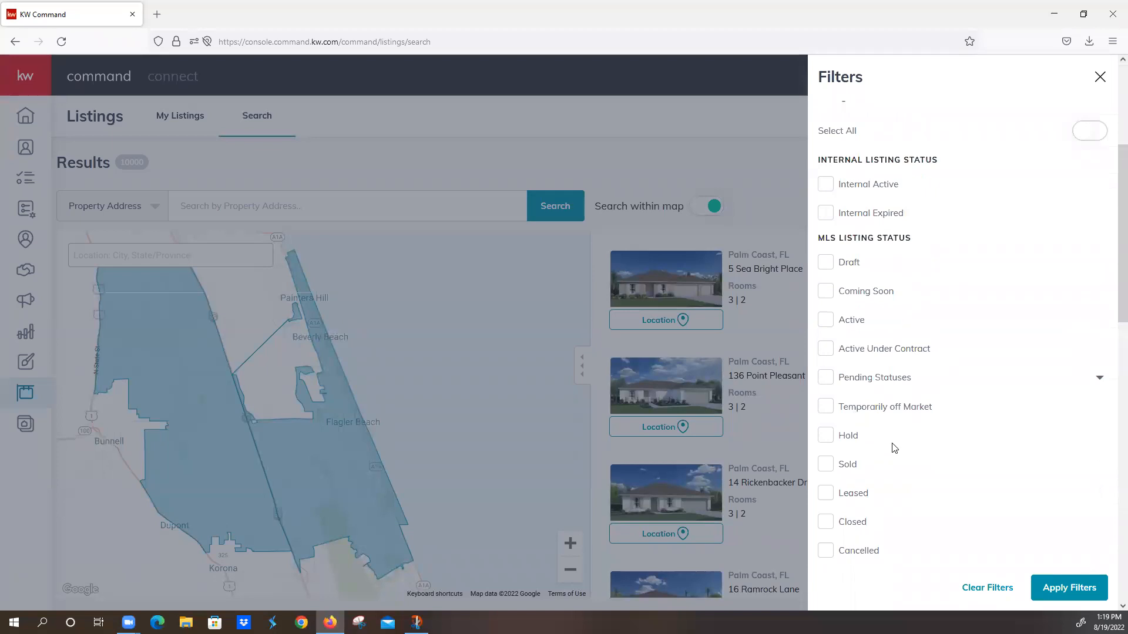
pyautogui.scroll(-3, 892, 447)
pyautogui.scroll(-1, 892, 446)
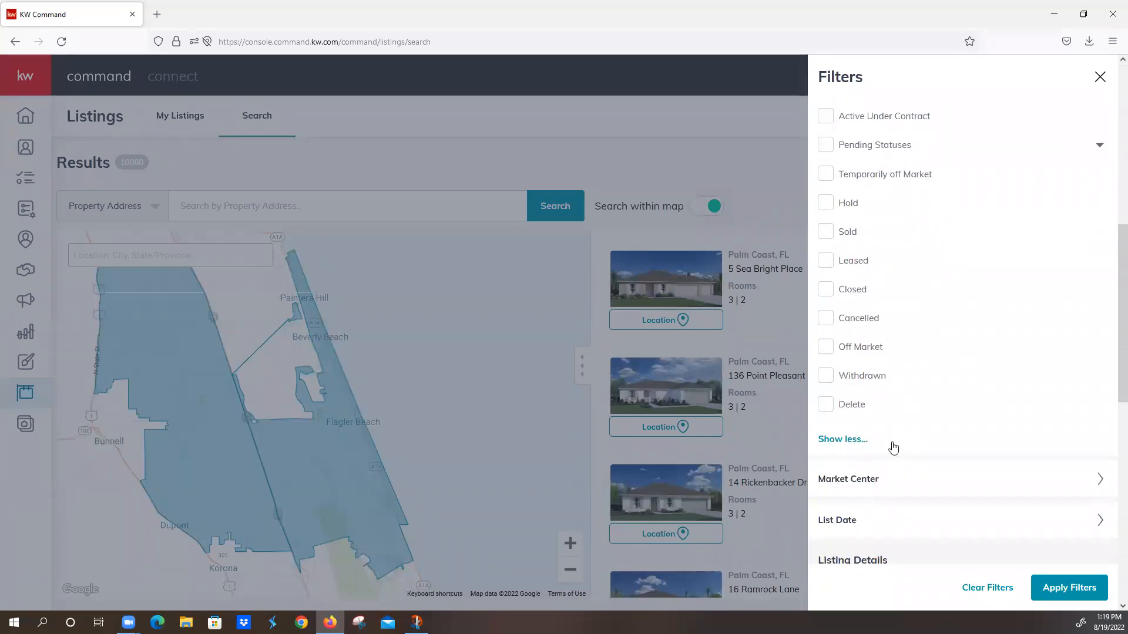
pyautogui.scroll(1, 891, 447)
pyautogui.click(825, 164)
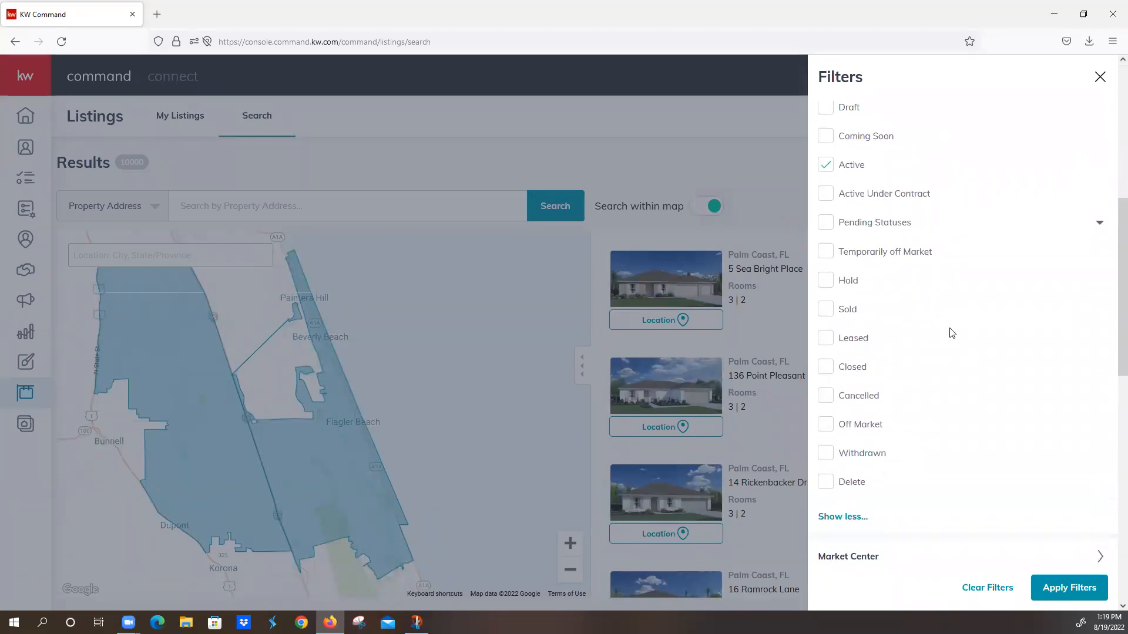
pyautogui.click(1061, 589)
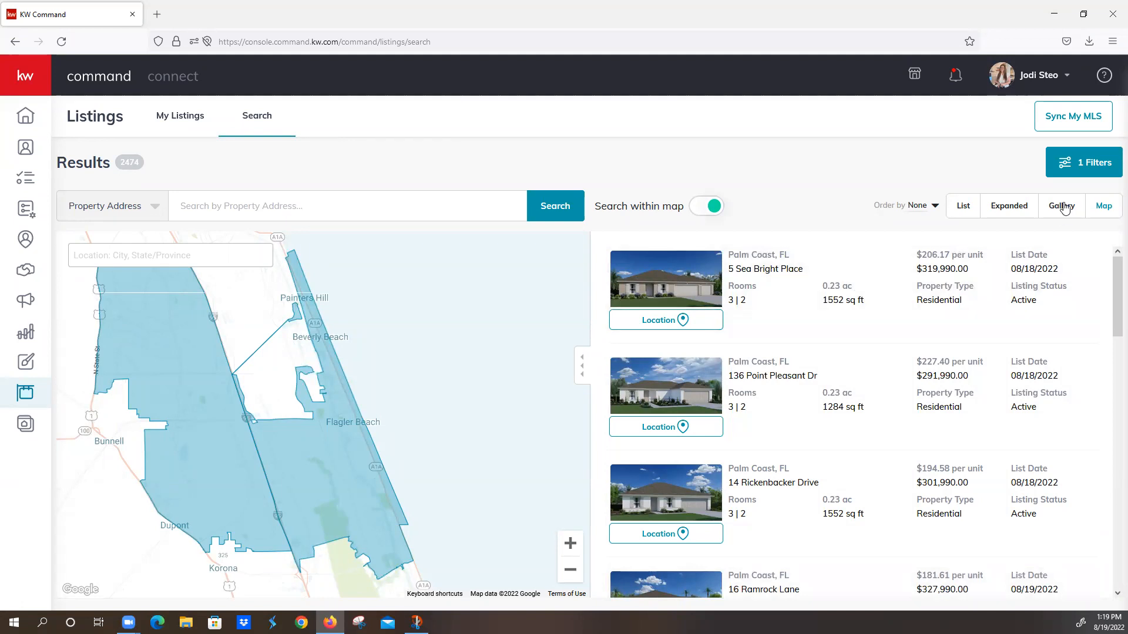
# Step: Review the remaining listing filters, such as price, bedrooms and lot size, and reapply the filters unchanged
pyautogui.click(1080, 165)
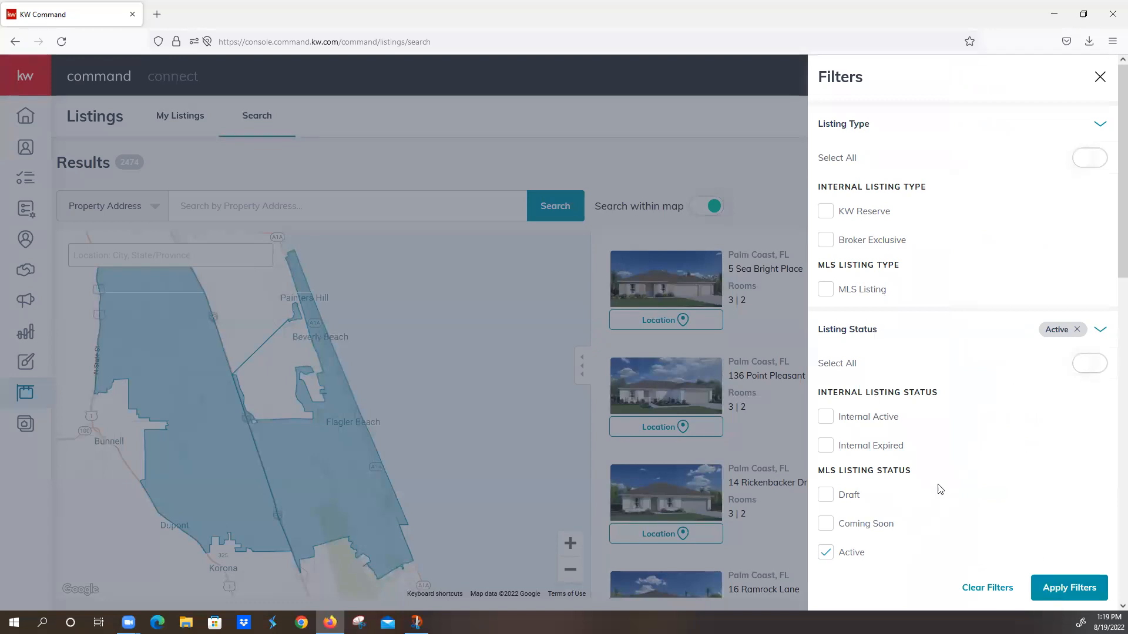
pyautogui.scroll(-5, 937, 486)
pyautogui.scroll(-6, 939, 489)
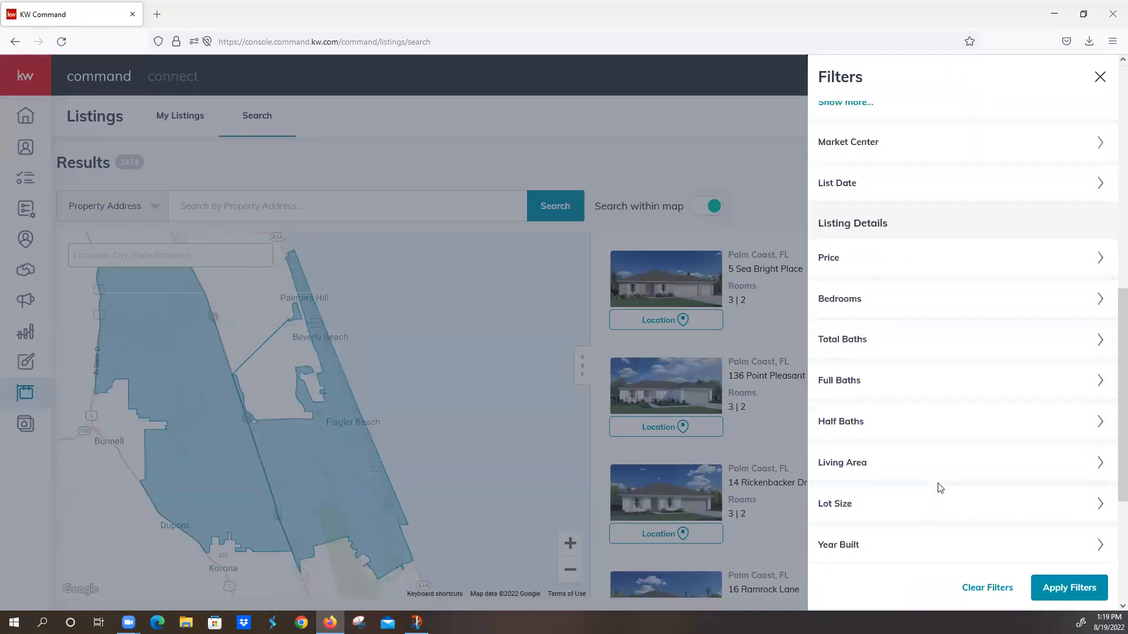
pyautogui.scroll(11, 939, 489)
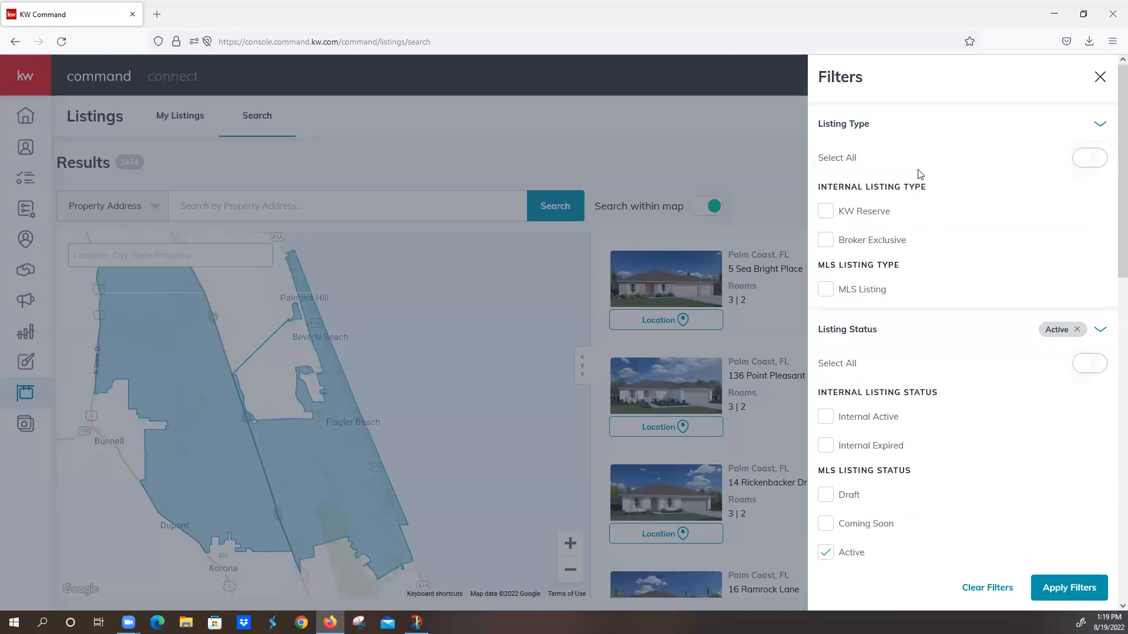
pyautogui.click(1059, 589)
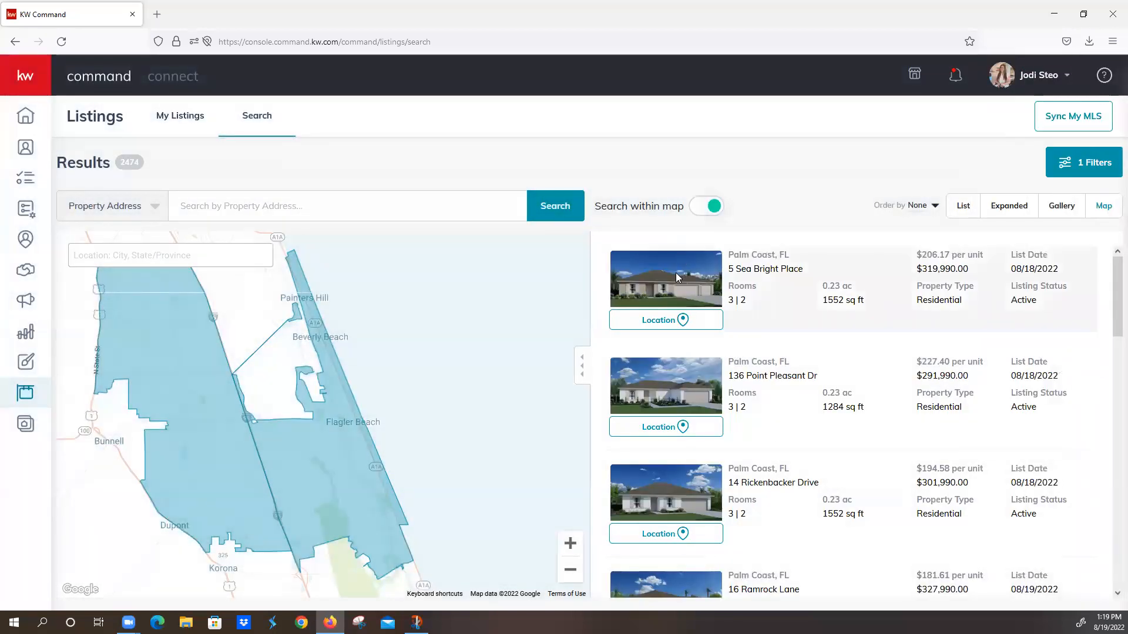
# Step: Check the search-by options and view the photo of the first Palm Coast listing
pyautogui.click(154, 207)
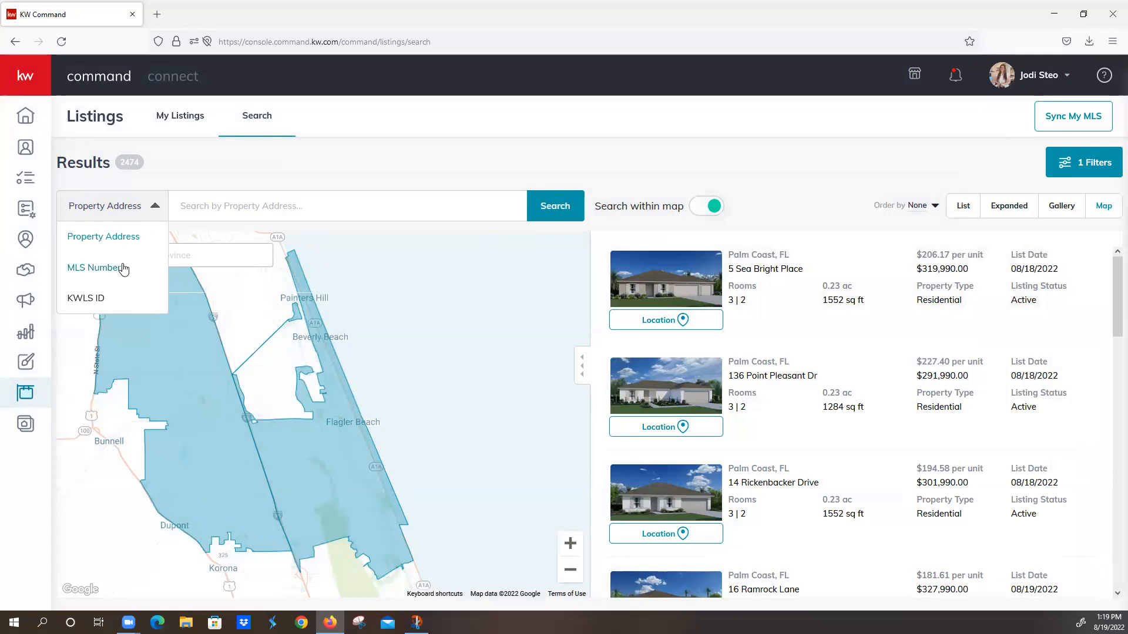
pyautogui.click(691, 289)
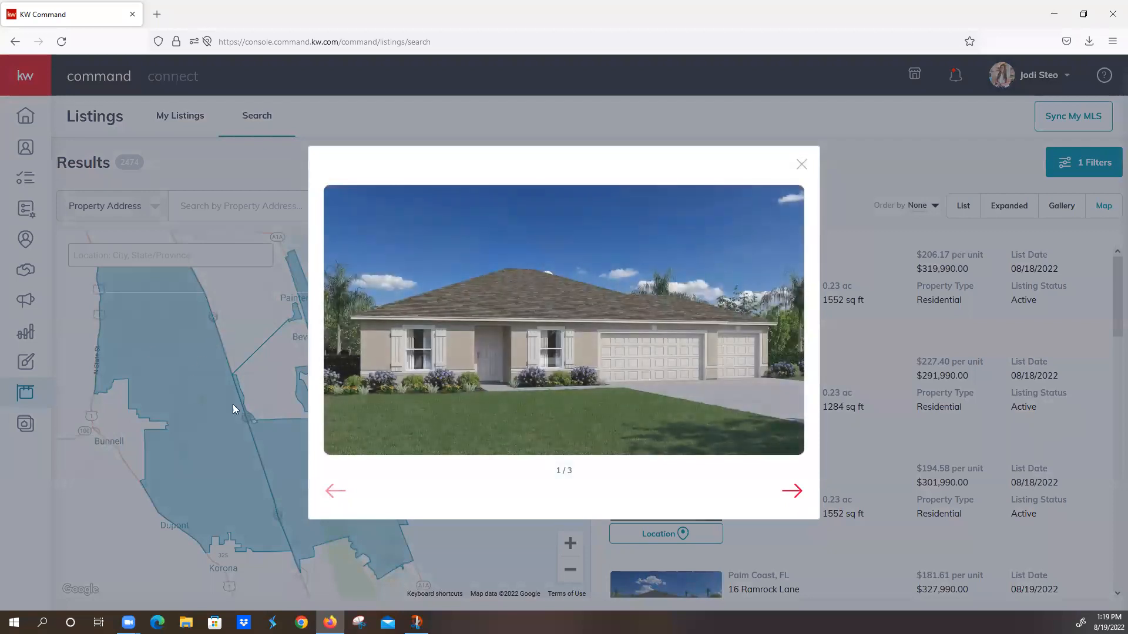
pyautogui.click(802, 164)
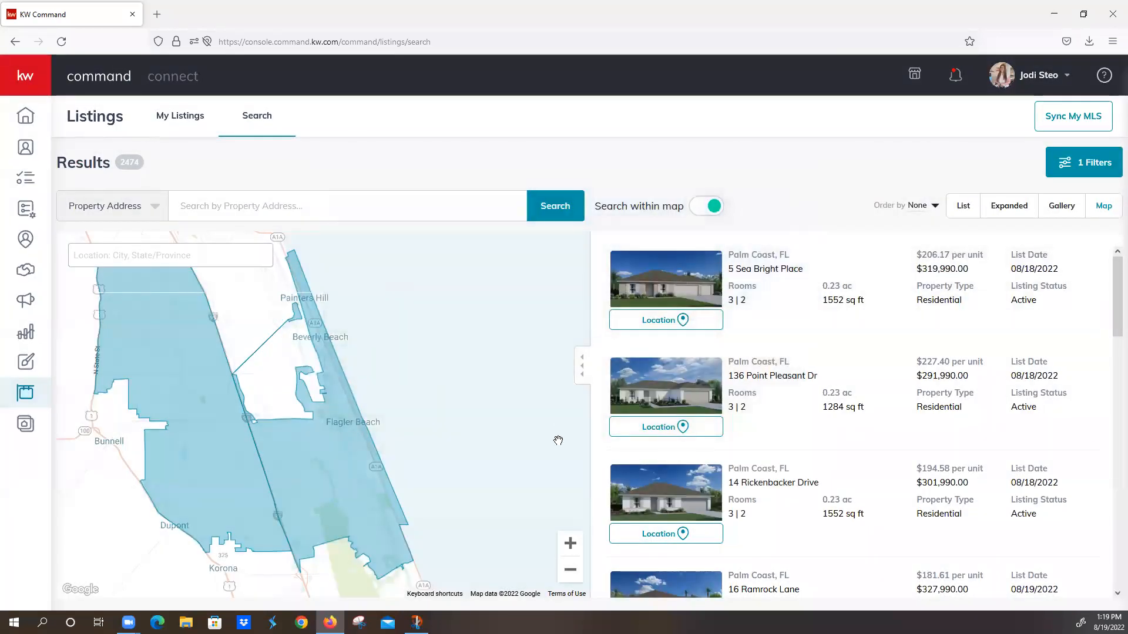
# Step: Narrow the listings map search to the streets of Flagler Beach
pyautogui.click(569, 547)
pyautogui.click(569, 546)
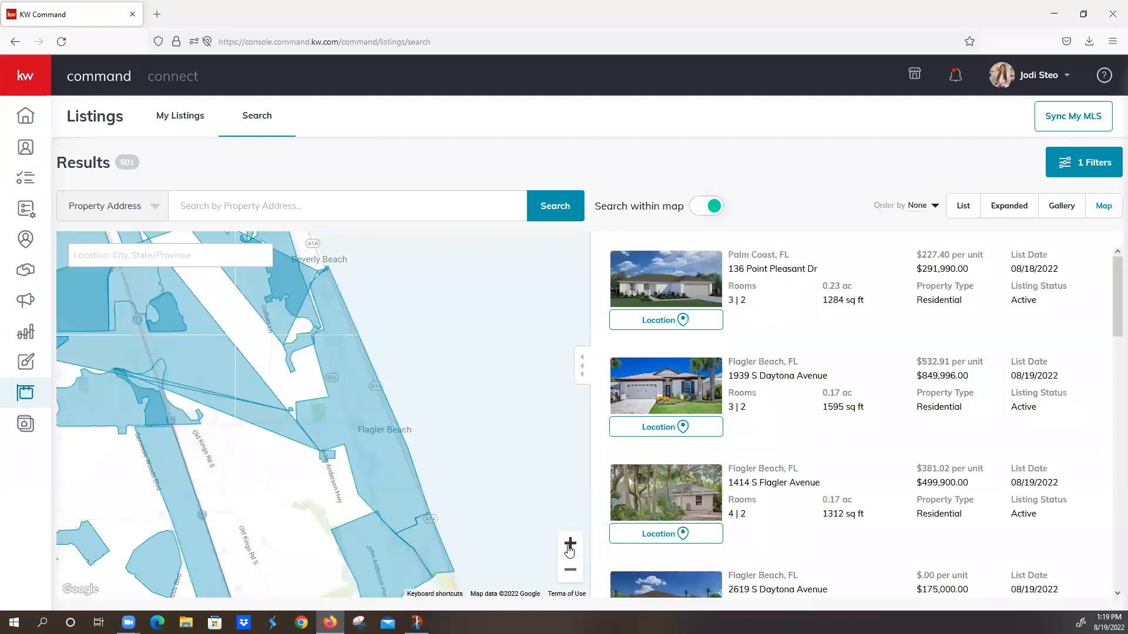
pyautogui.click(570, 547)
pyautogui.click(570, 546)
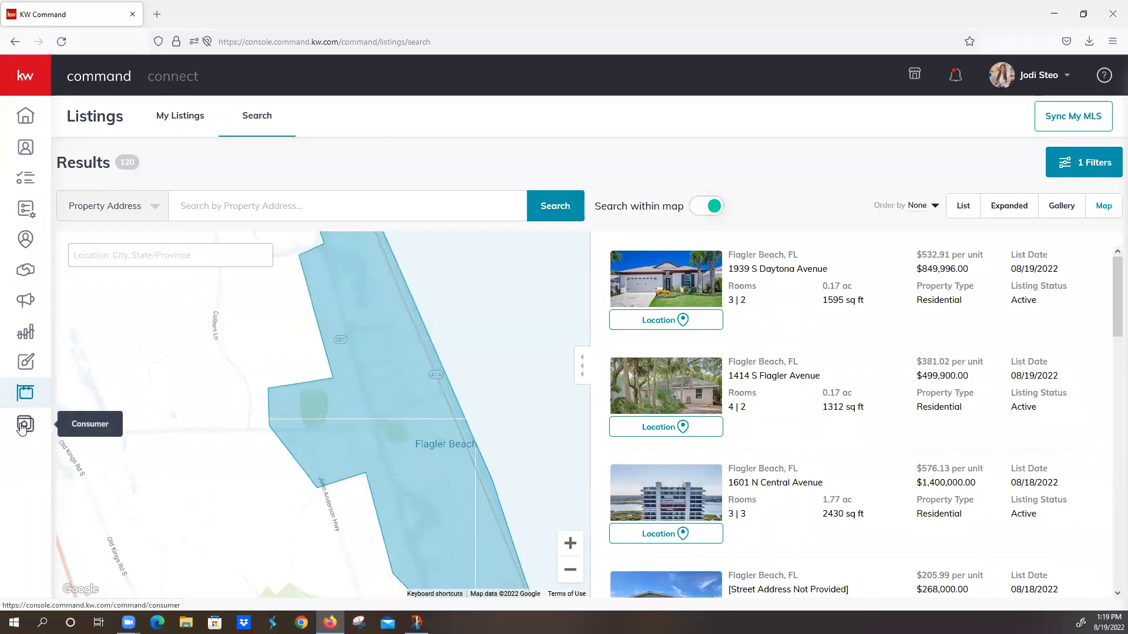
# Step: Create a new landing page in the Consumer area and name it Moran Drive
pyautogui.click(24, 427)
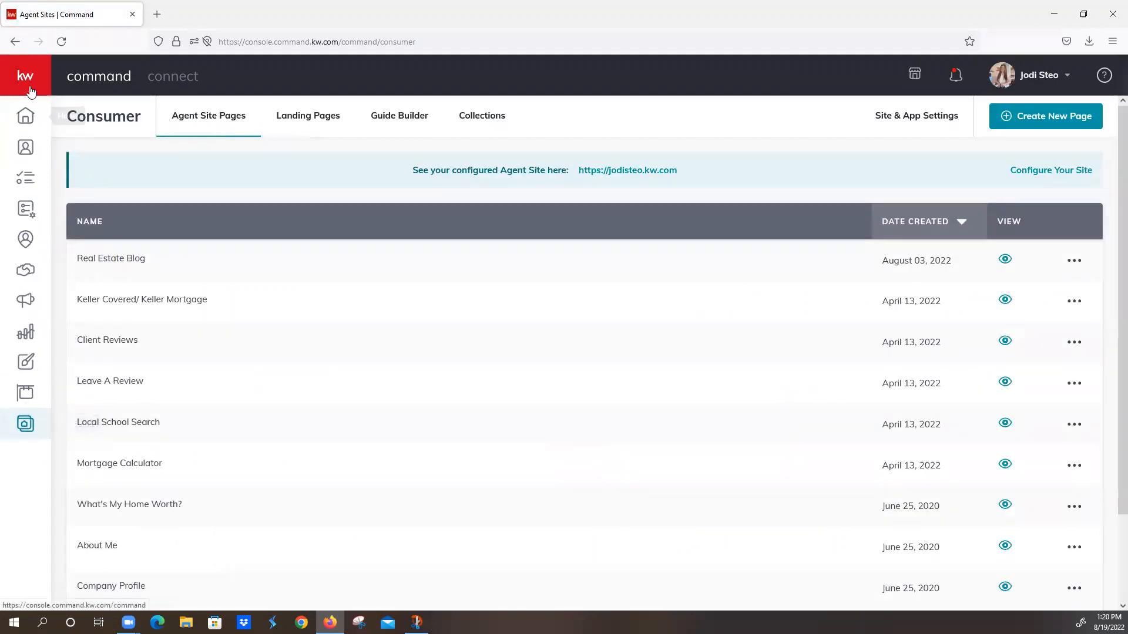
pyautogui.moveTo(22, 399)
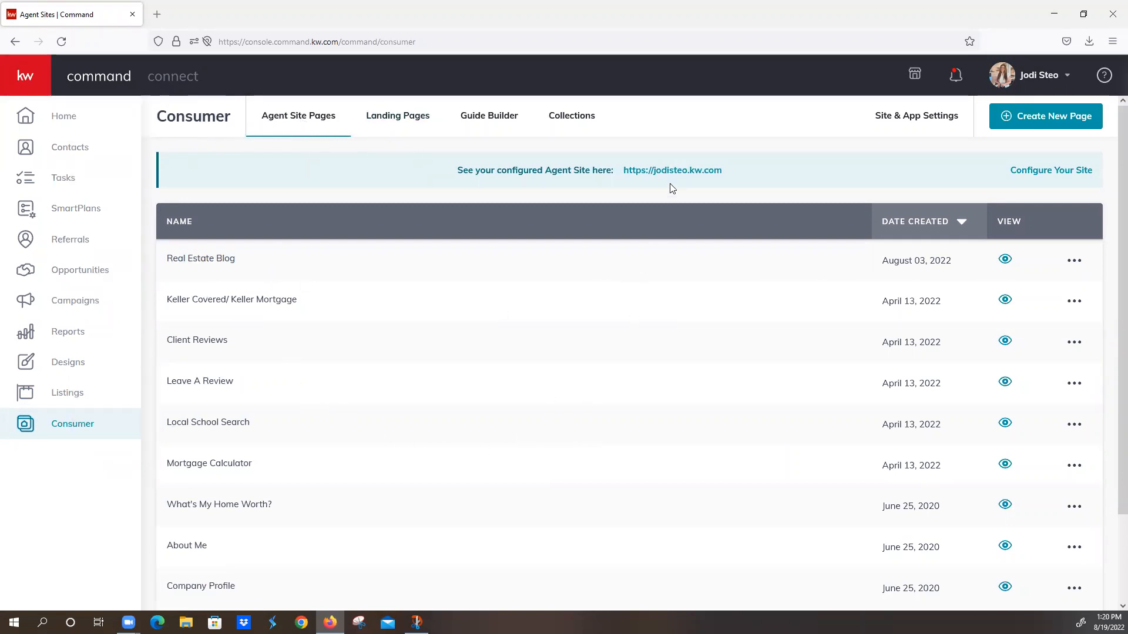
pyautogui.click(383, 120)
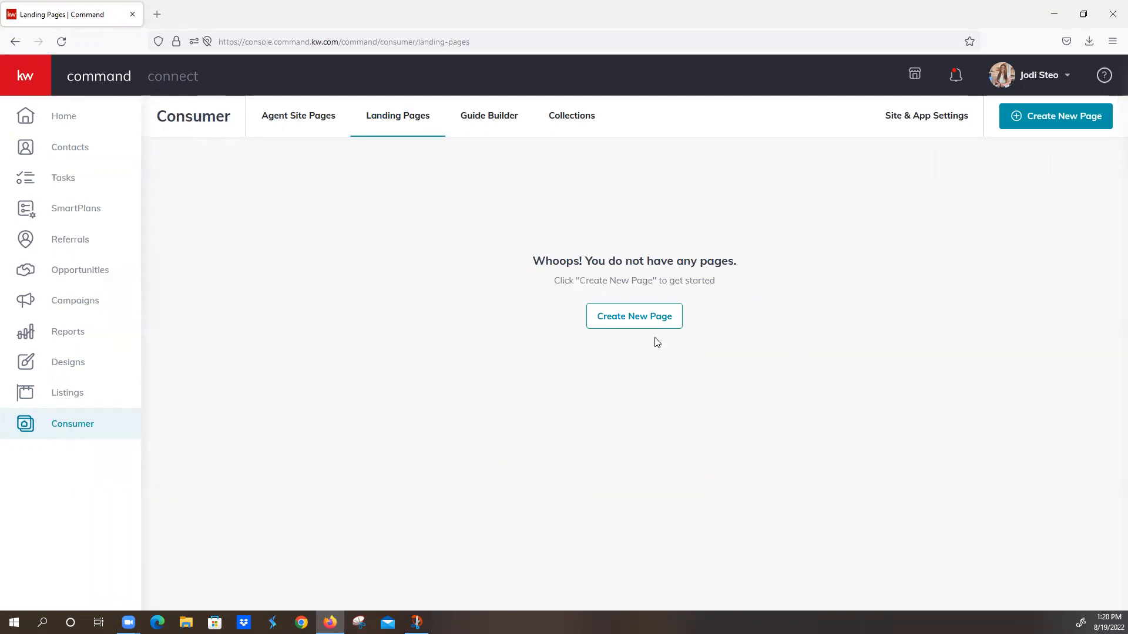
pyautogui.click(649, 316)
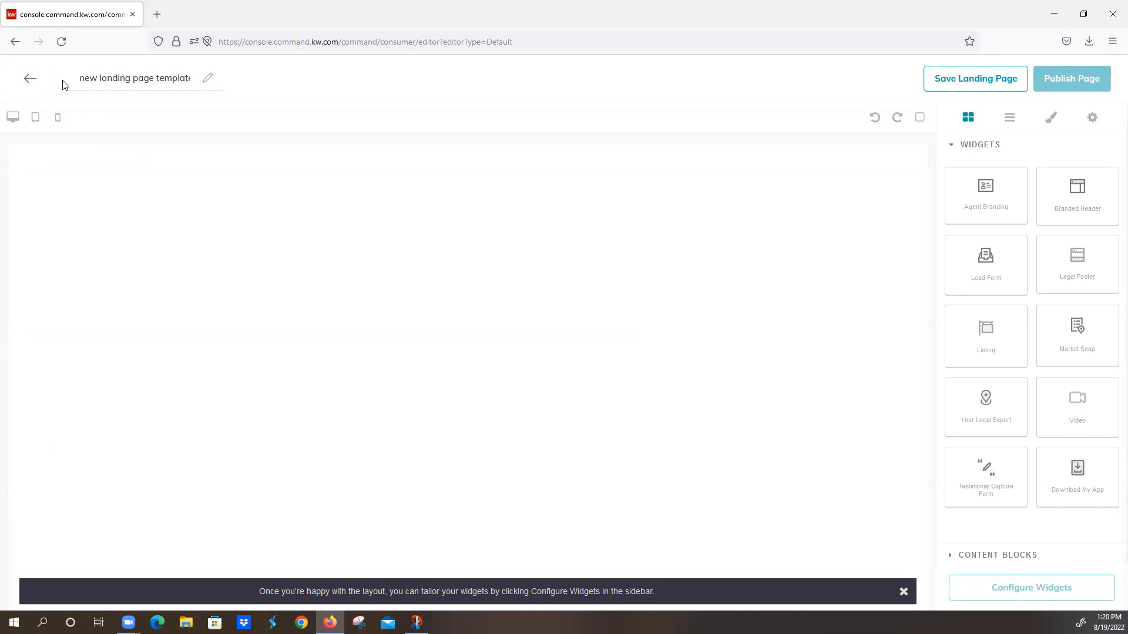
pyautogui.moveTo(118, 82); pyautogui.dragTo(232, 81)
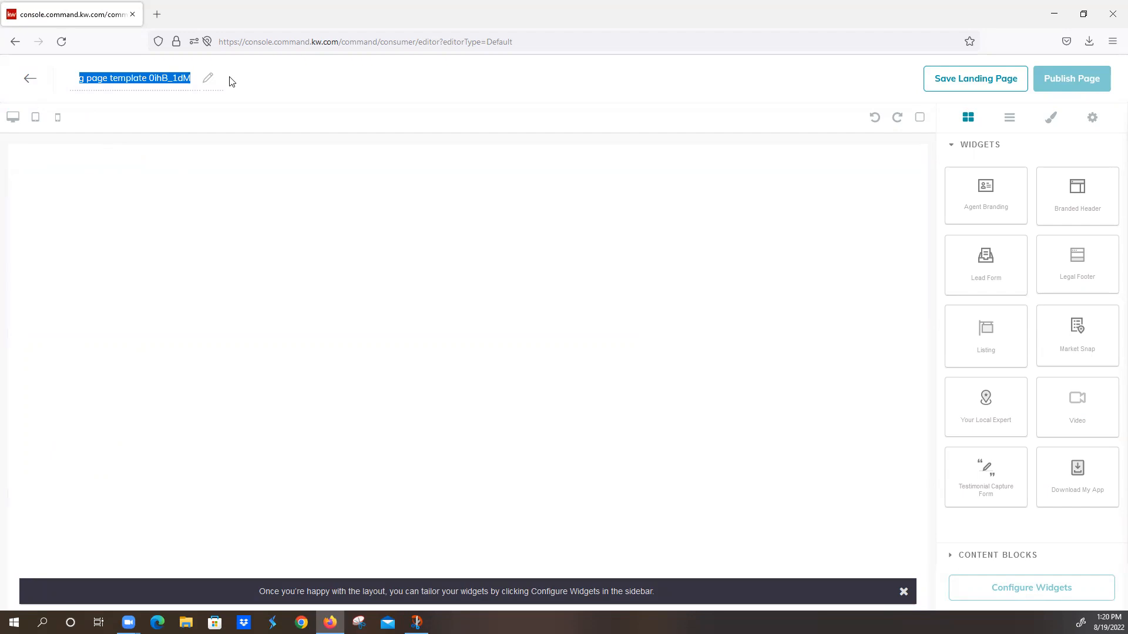
pyautogui.write('Moran Drive')
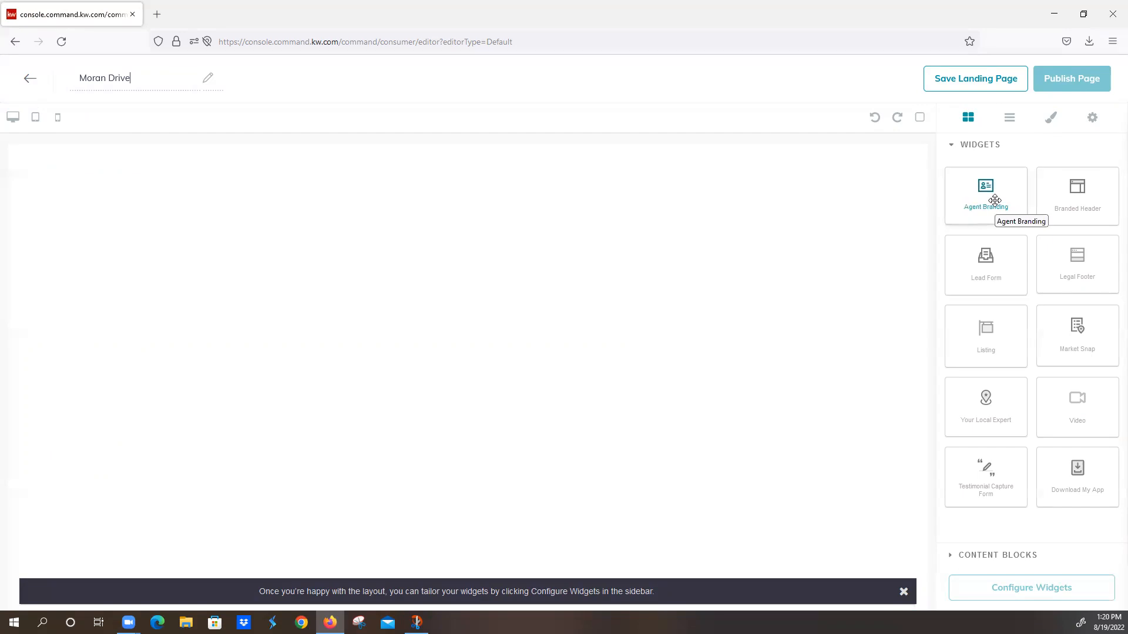
# Step: Try the Agent Branding widget on the blank page and delete it
pyautogui.moveTo(995, 200)
pyautogui.mouseDown()
pyautogui.moveTo(909, 206)
pyautogui.moveTo(1010, 196)
pyautogui.mouseUp()
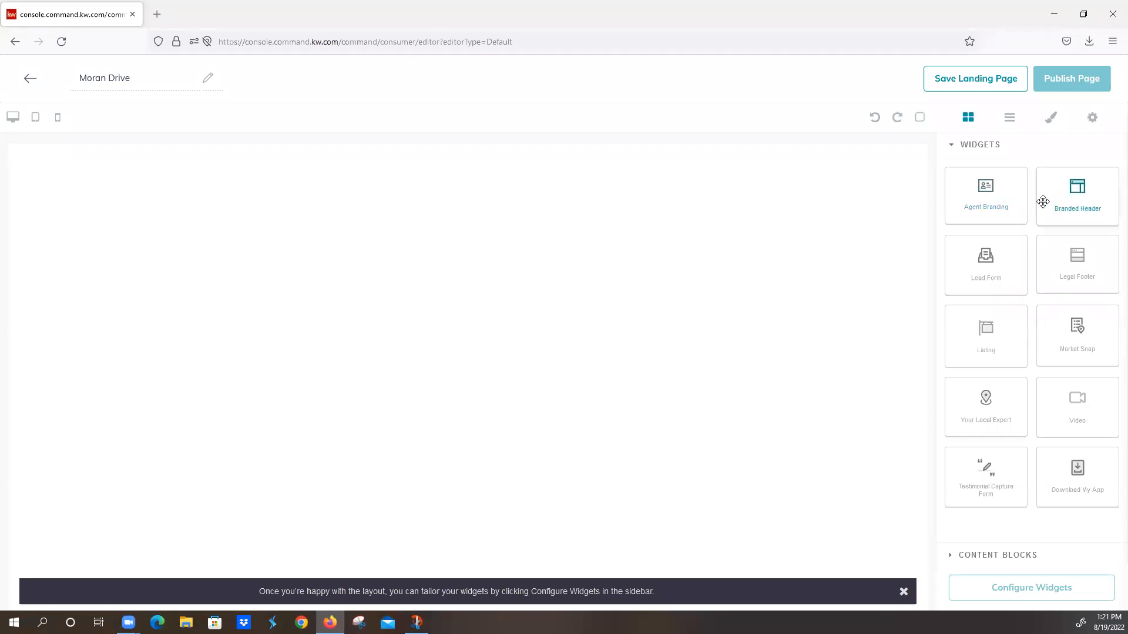
pyautogui.moveTo(971, 194); pyautogui.dragTo(842, 188)
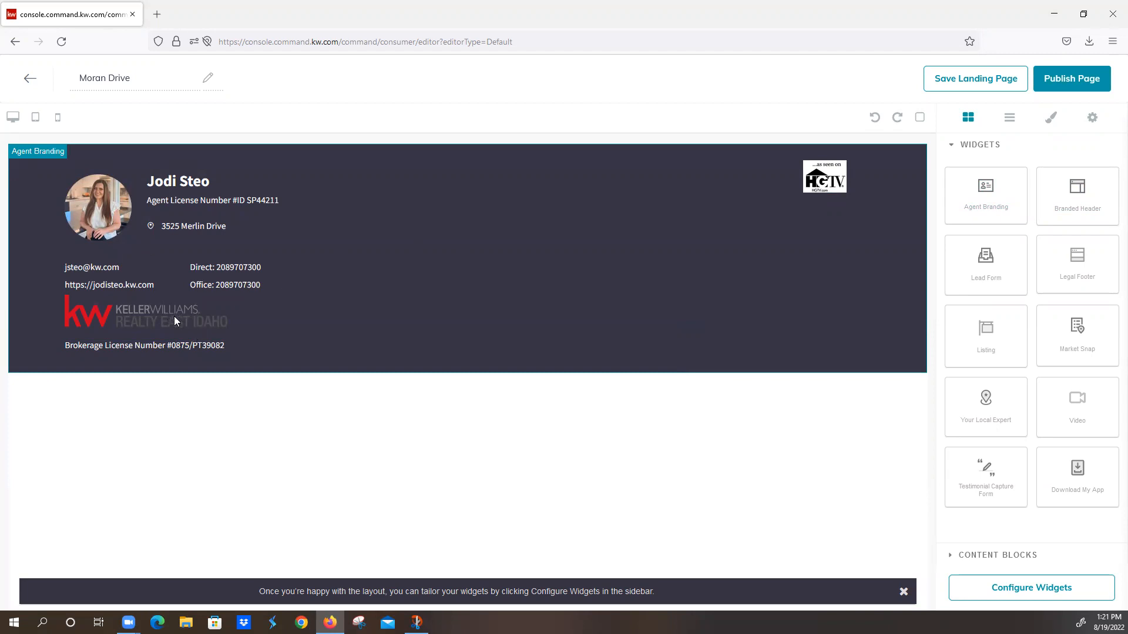
pyautogui.click(915, 158)
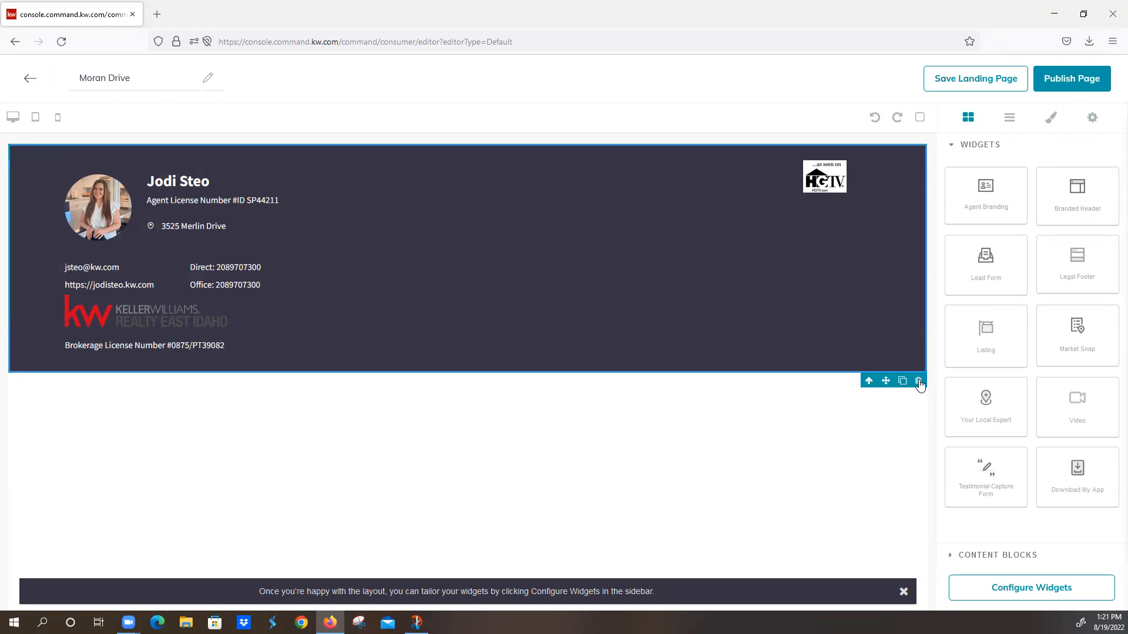
pyautogui.click(686, 412)
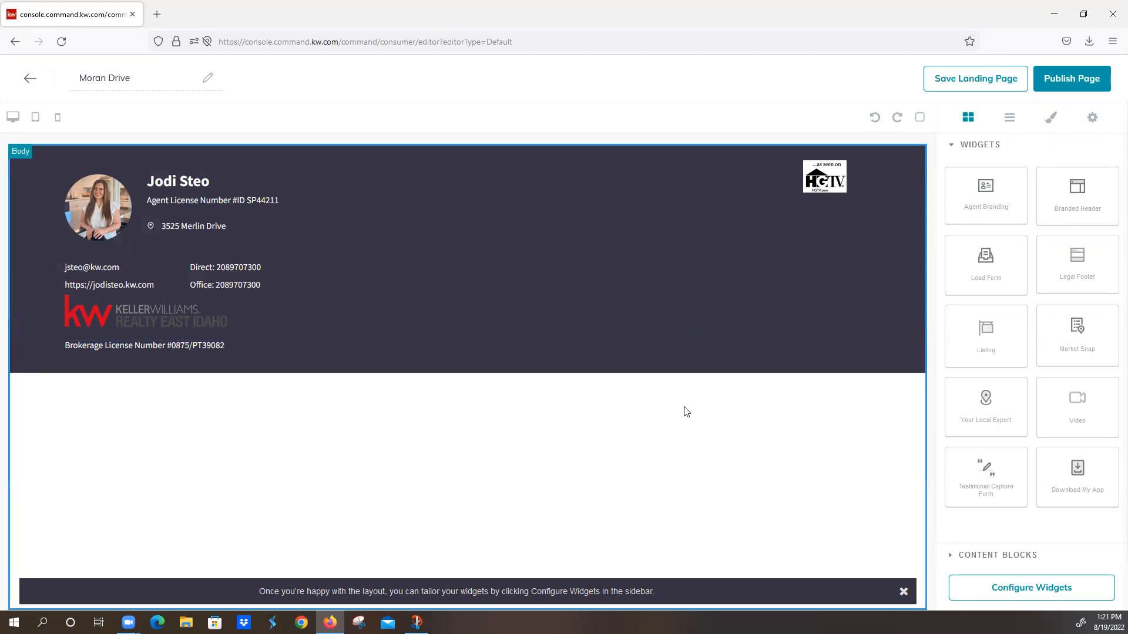
pyautogui.click(713, 309)
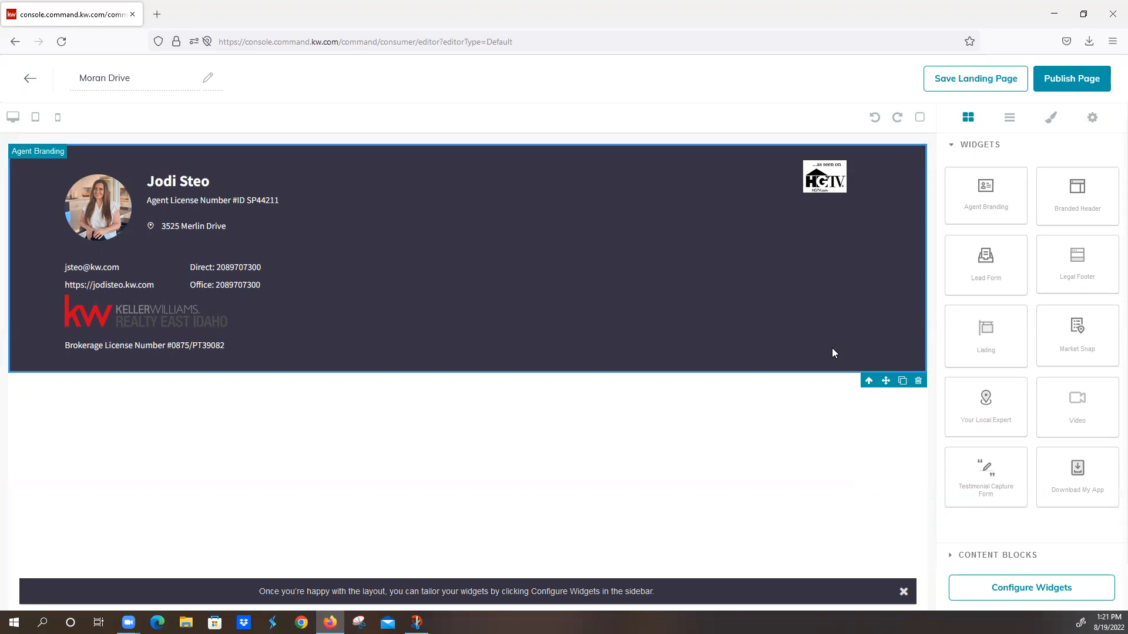
pyautogui.click(918, 383)
# Step: Add a Branded Header widget to the landing page and a Listing widget beneath it
pyautogui.moveTo(1072, 197); pyautogui.dragTo(800, 201)
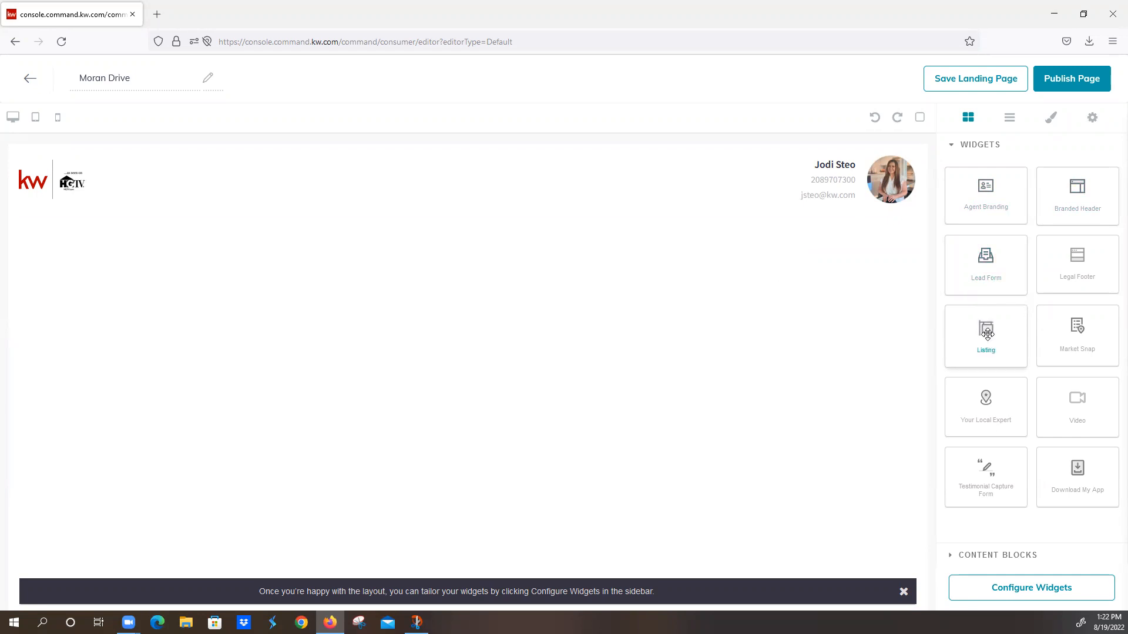
pyautogui.moveTo(1005, 345); pyautogui.dragTo(740, 305)
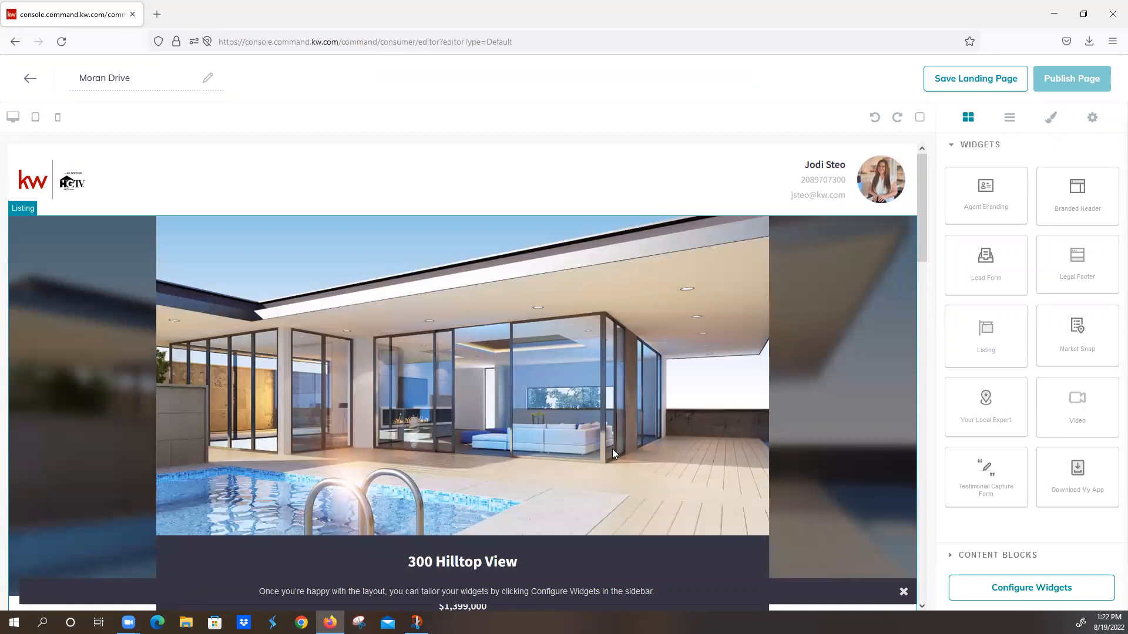
pyautogui.scroll(-7, 612, 447)
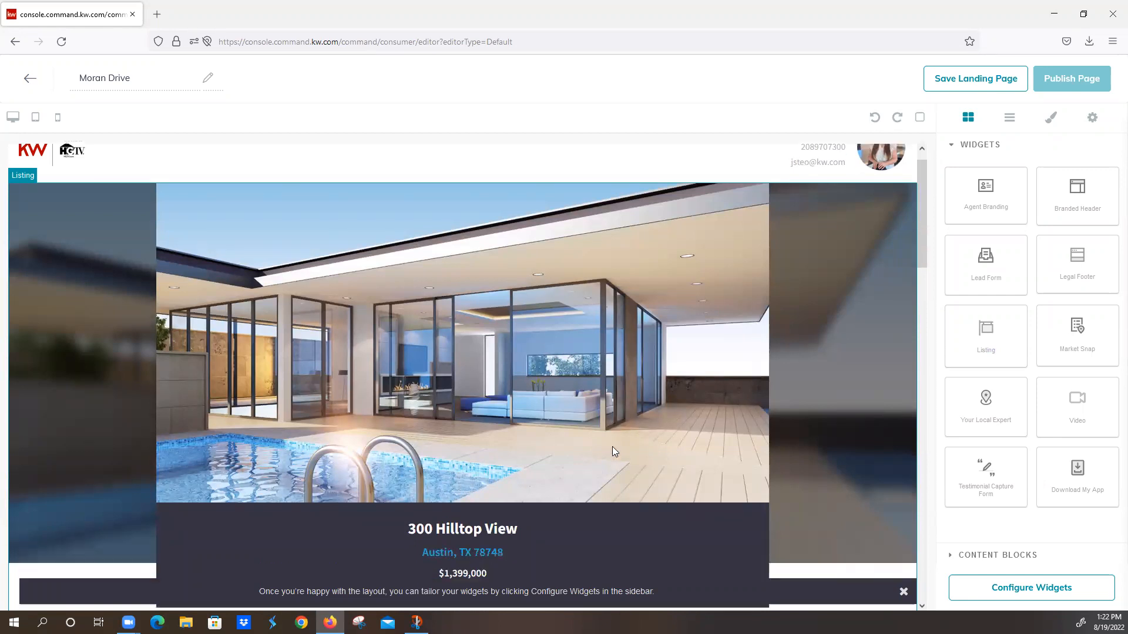
pyautogui.scroll(-13, 699, 410)
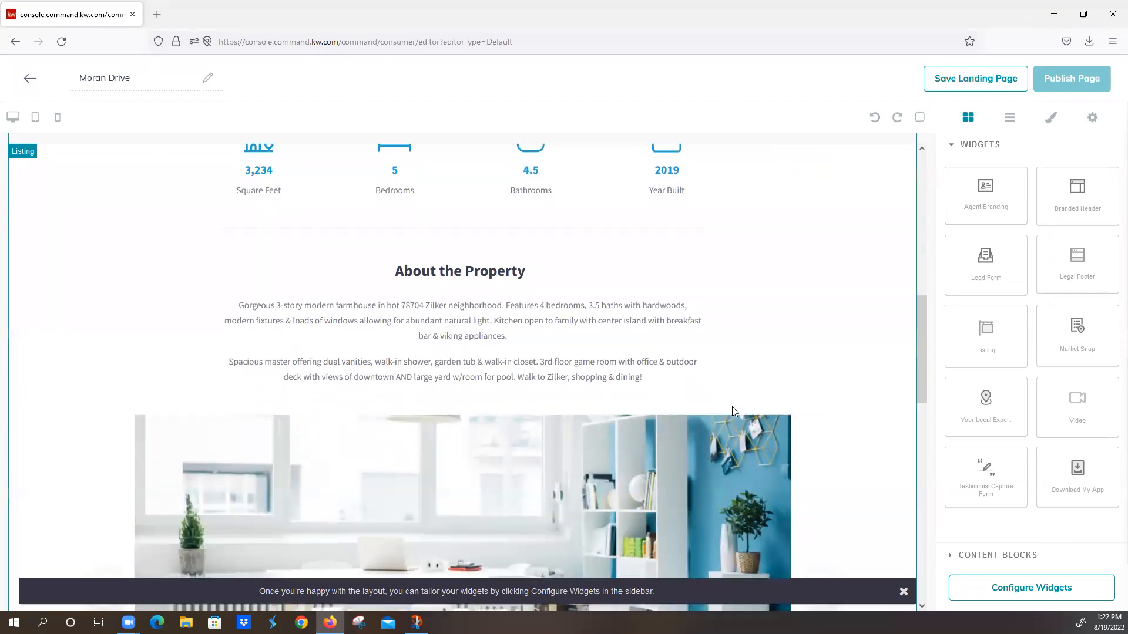
pyautogui.scroll(-3, 752, 410)
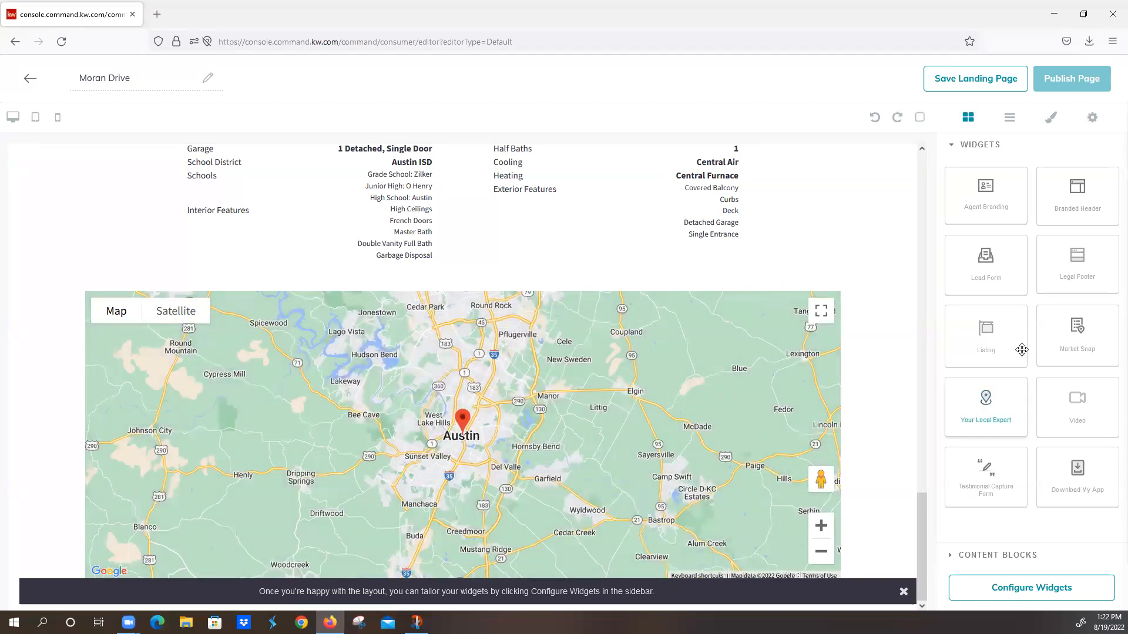
# Step: Try a Lead Form widget below the listing's map and delete it
pyautogui.moveTo(994, 262); pyautogui.dragTo(574, 563)
pyautogui.click(903, 592)
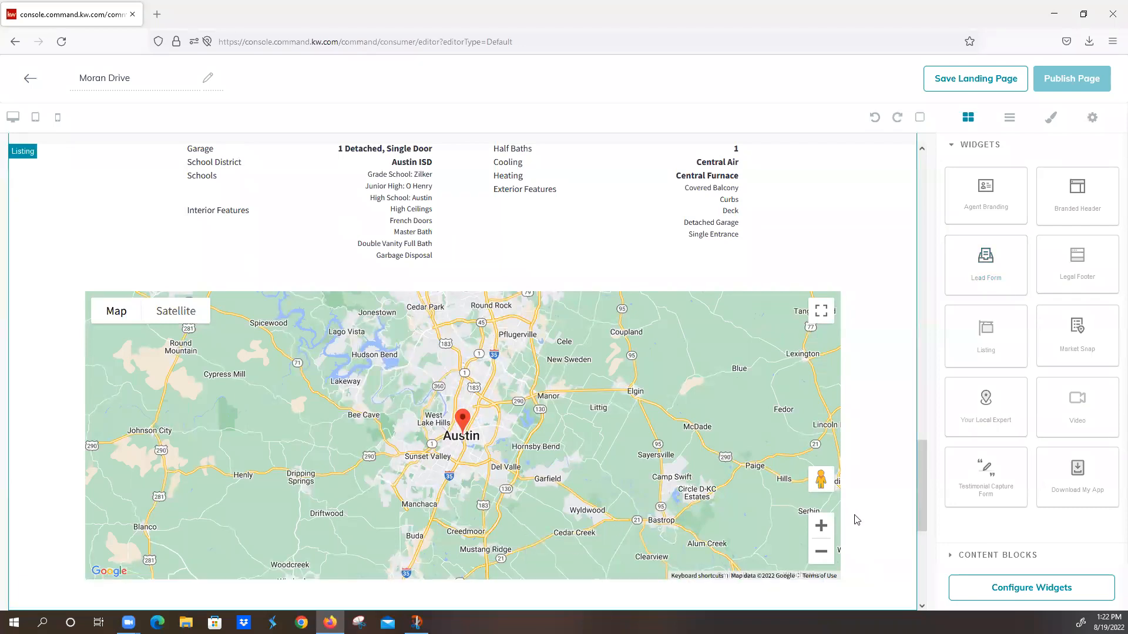
pyautogui.scroll(-5, 857, 520)
pyautogui.click(898, 317)
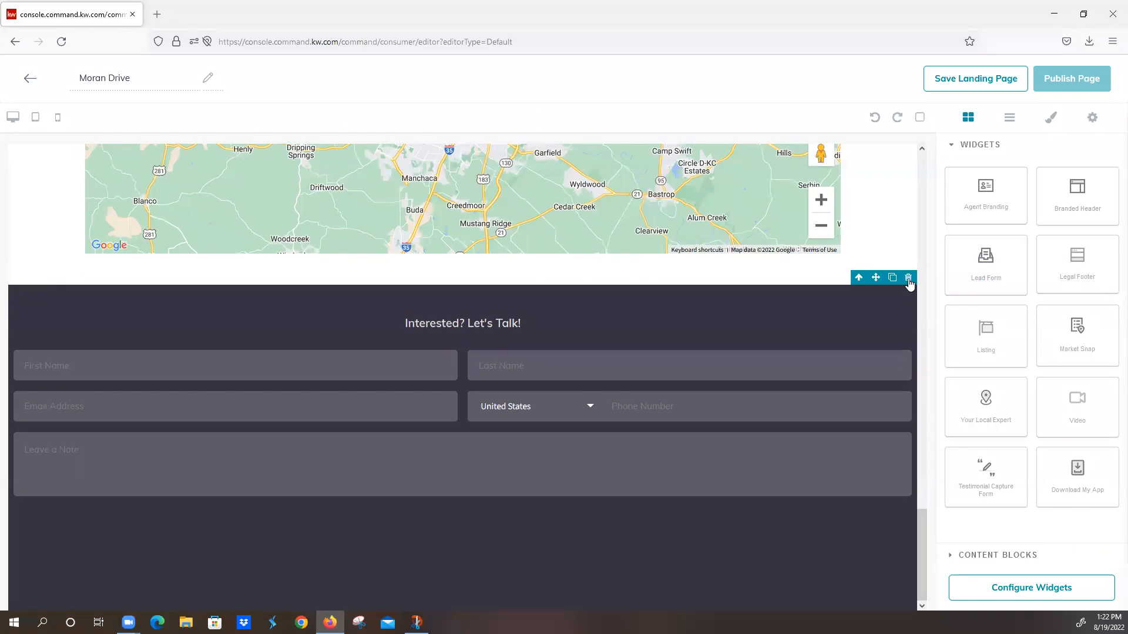
pyautogui.click(908, 278)
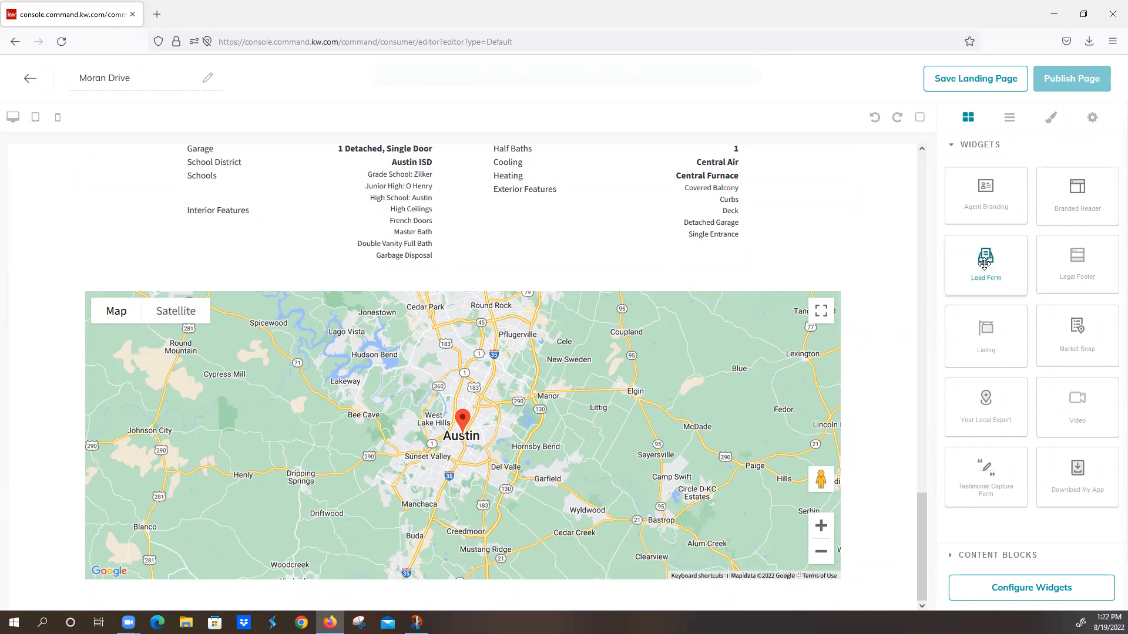
# Step: Add the Lead Form widget at the end of the page, below the listing's map, and reduce the browser zoom to 90%
pyautogui.moveTo(970, 265); pyautogui.dragTo(825, 605)
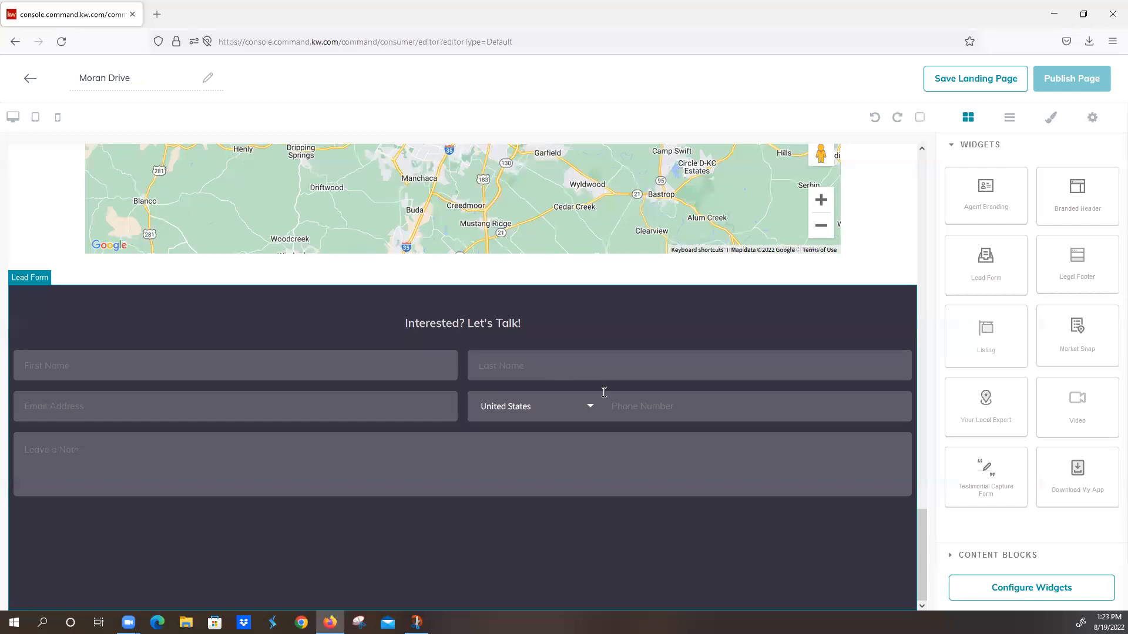
pyautogui.click(1112, 41)
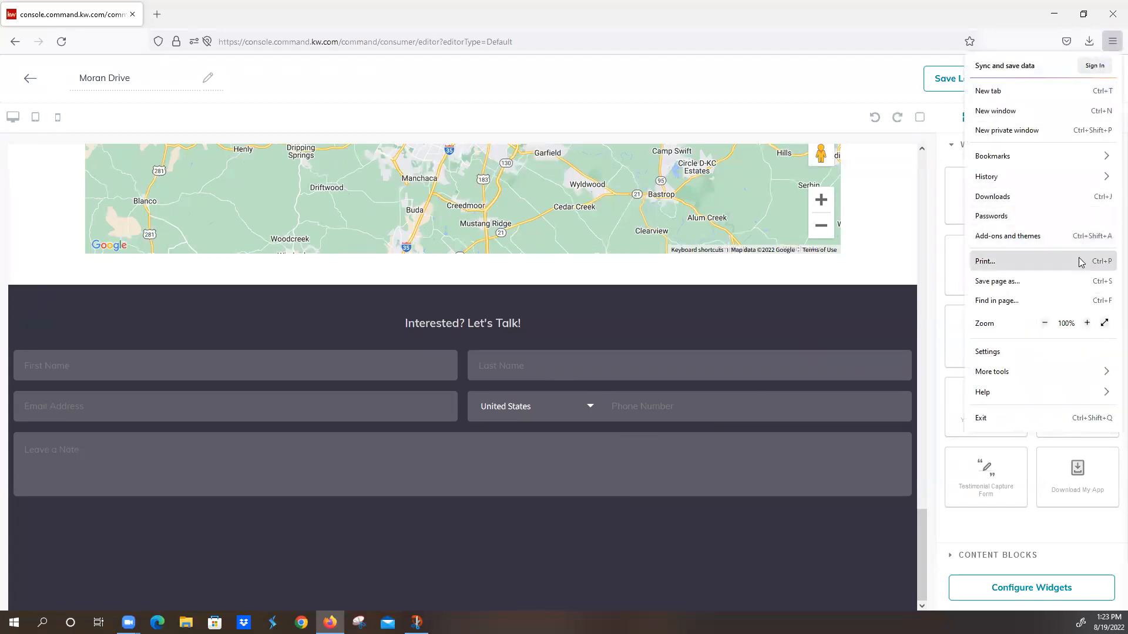
pyautogui.click(1044, 323)
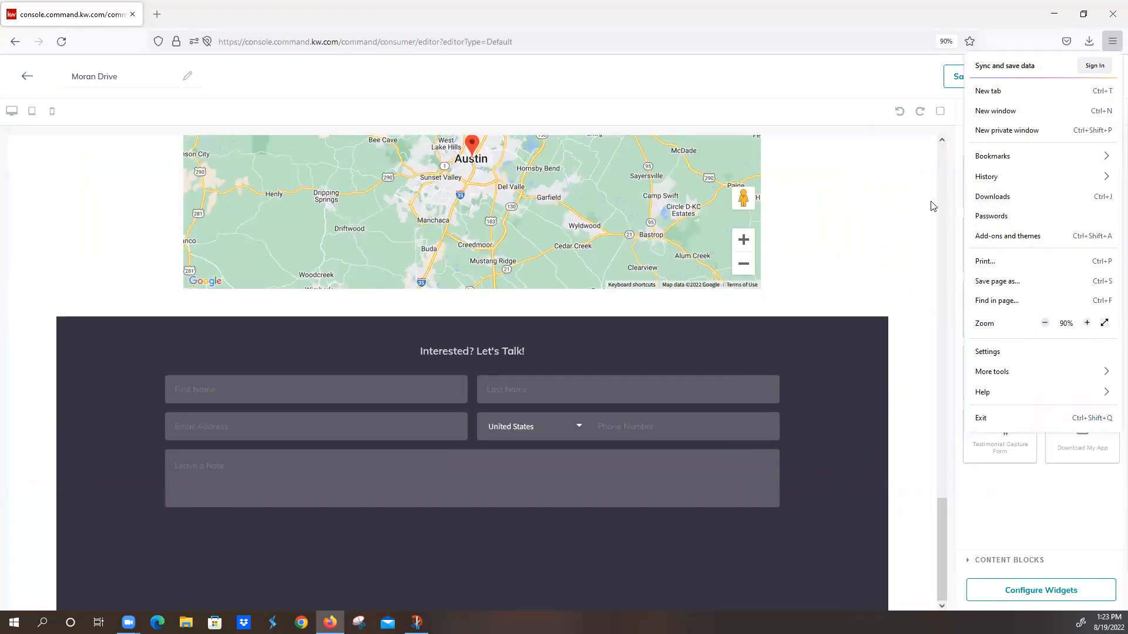
pyautogui.click(890, 203)
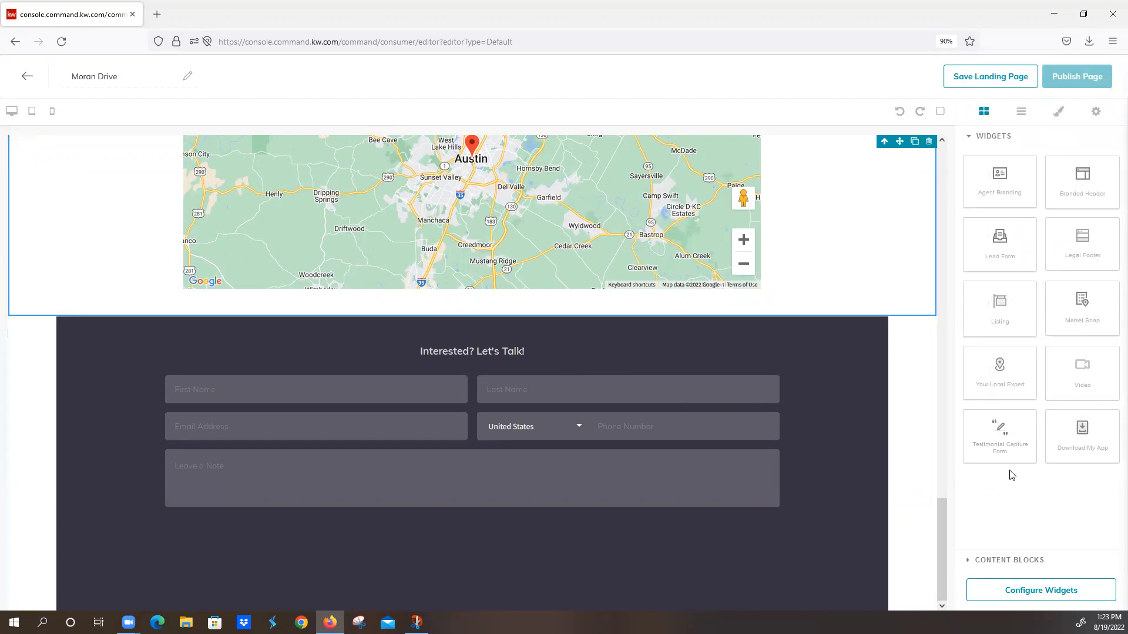
# Step: Add a Video widget below the lead form and a Legal Footer widget beneath the video
pyautogui.moveTo(1087, 371); pyautogui.dragTo(703, 522)
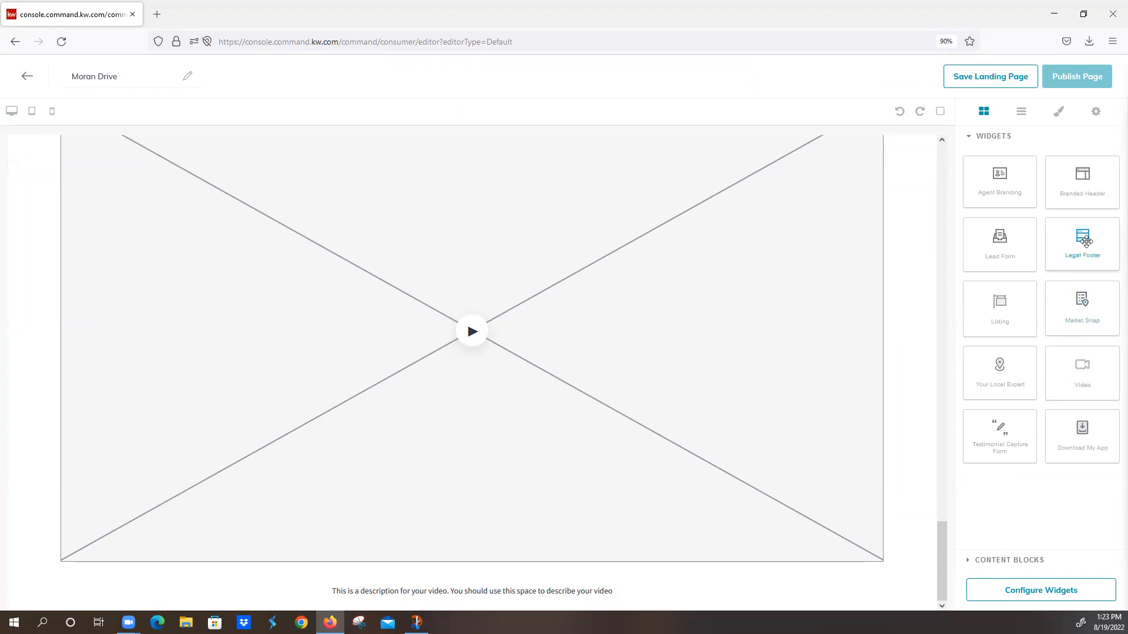
pyautogui.moveTo(1086, 241); pyautogui.dragTo(746, 395)
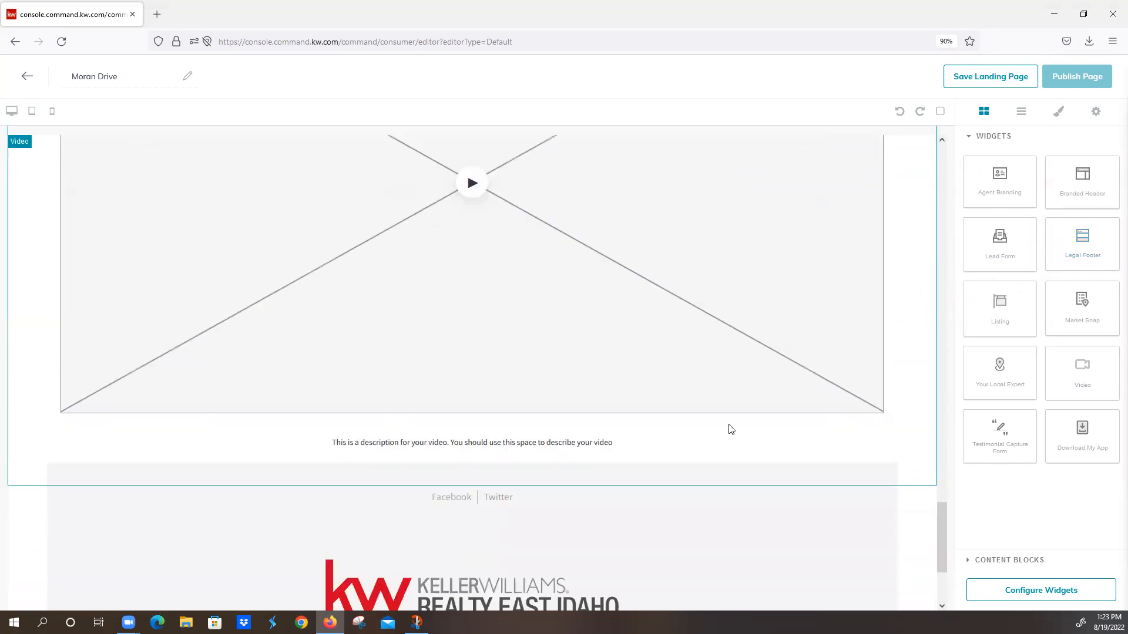
pyautogui.scroll(-1, 726, 432)
pyautogui.scroll(10, 724, 430)
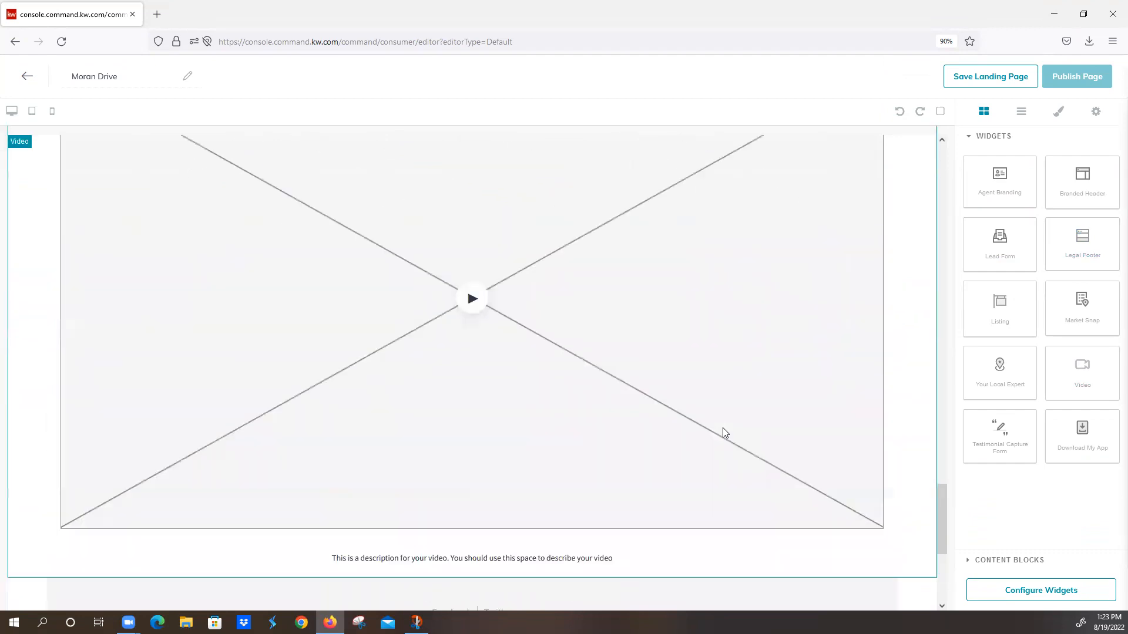
# Step: Set the browser zoom to 110% and review the placeholder photo, price and property details in the Listing widget
pyautogui.click(1111, 41)
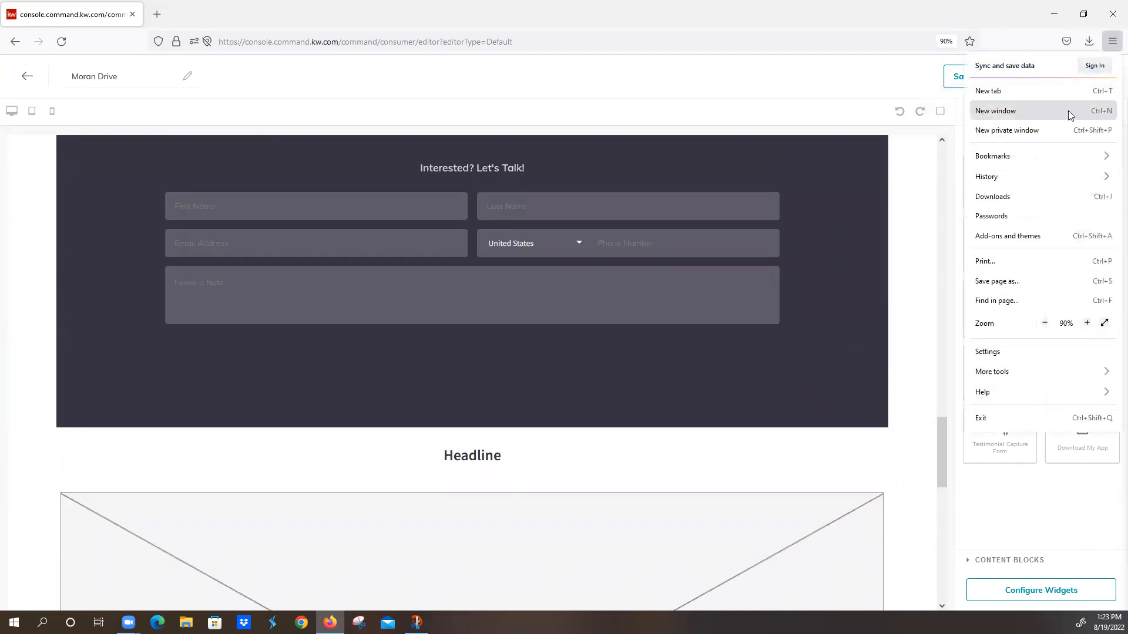
pyautogui.click(1087, 323)
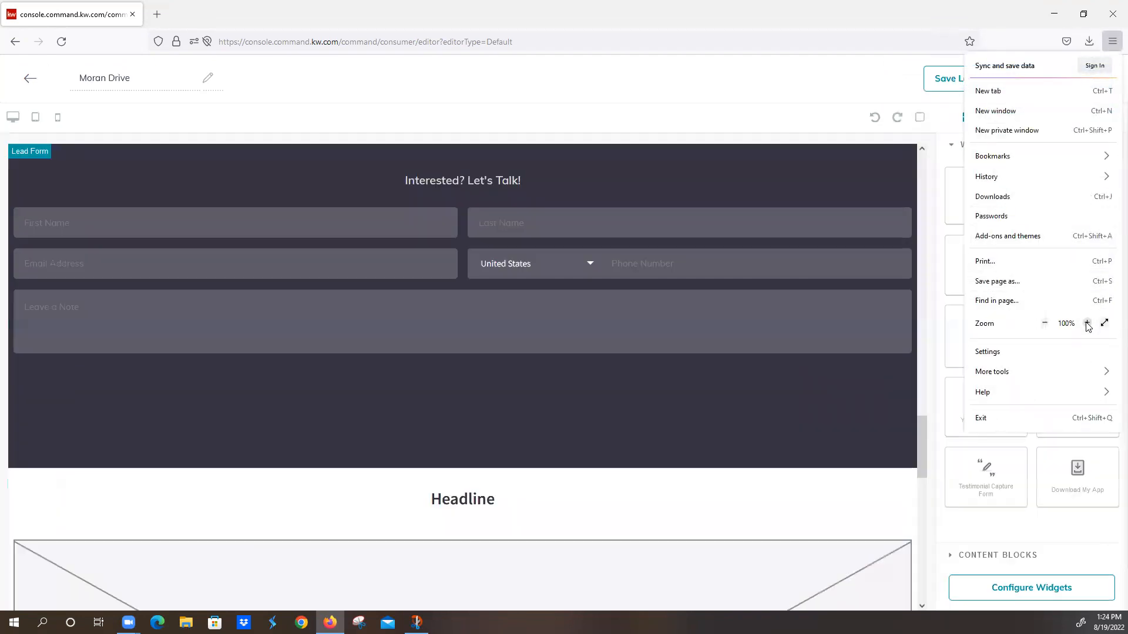
pyautogui.click(1087, 324)
pyautogui.scroll(20, 487, 323)
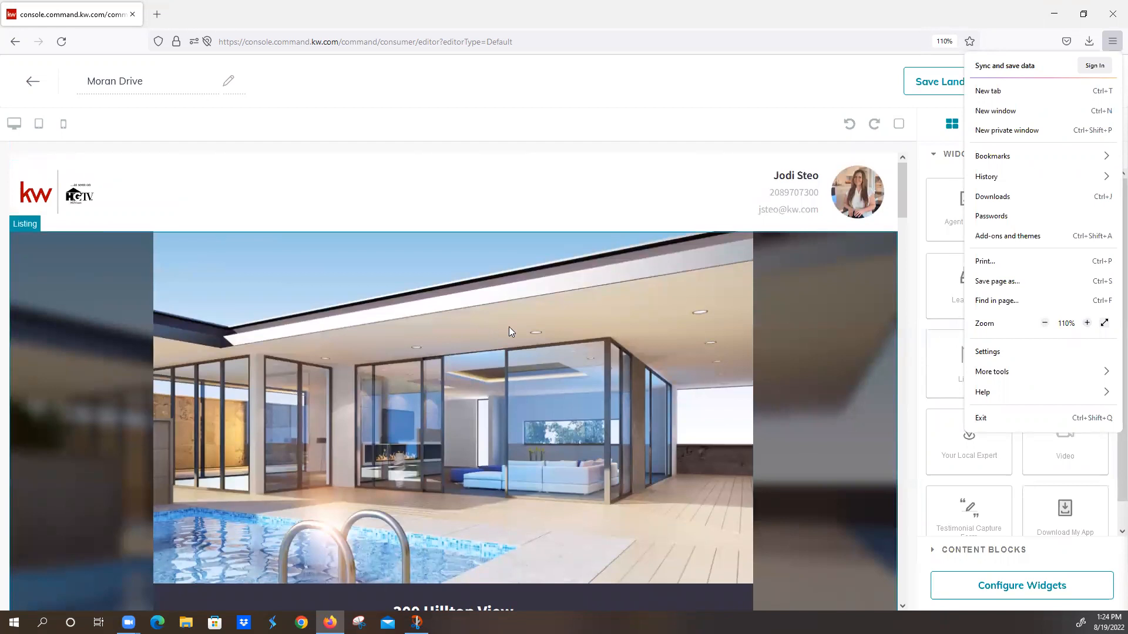
pyautogui.click(879, 344)
pyautogui.scroll(-5, 852, 353)
pyautogui.scroll(1, 870, 246)
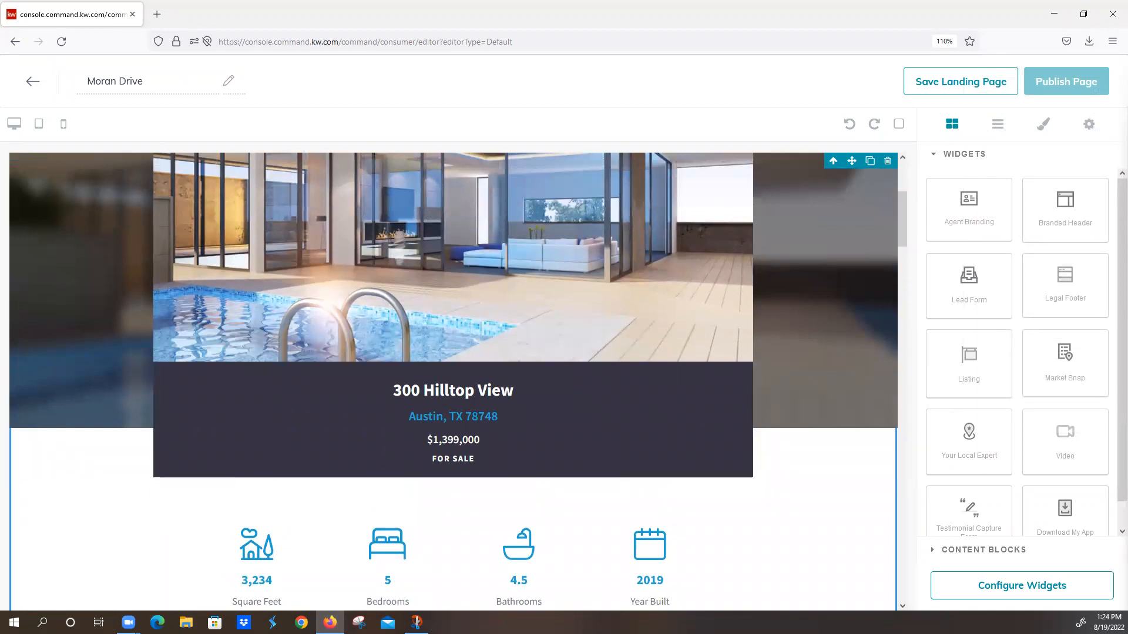
pyautogui.scroll(3, 577, 346)
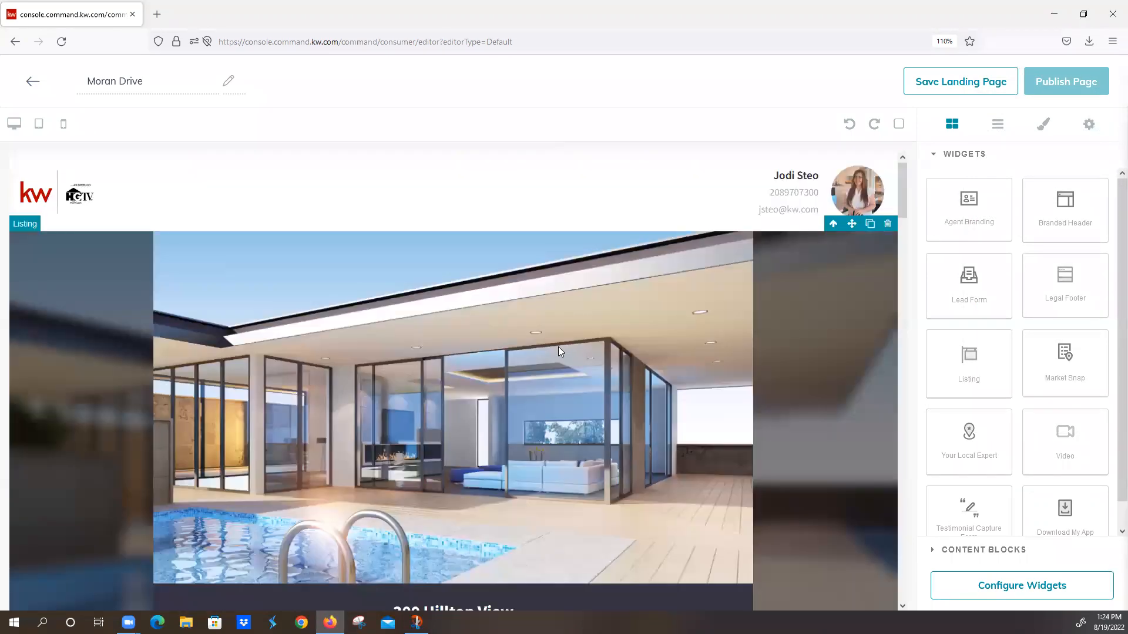
pyautogui.scroll(-5, 546, 370)
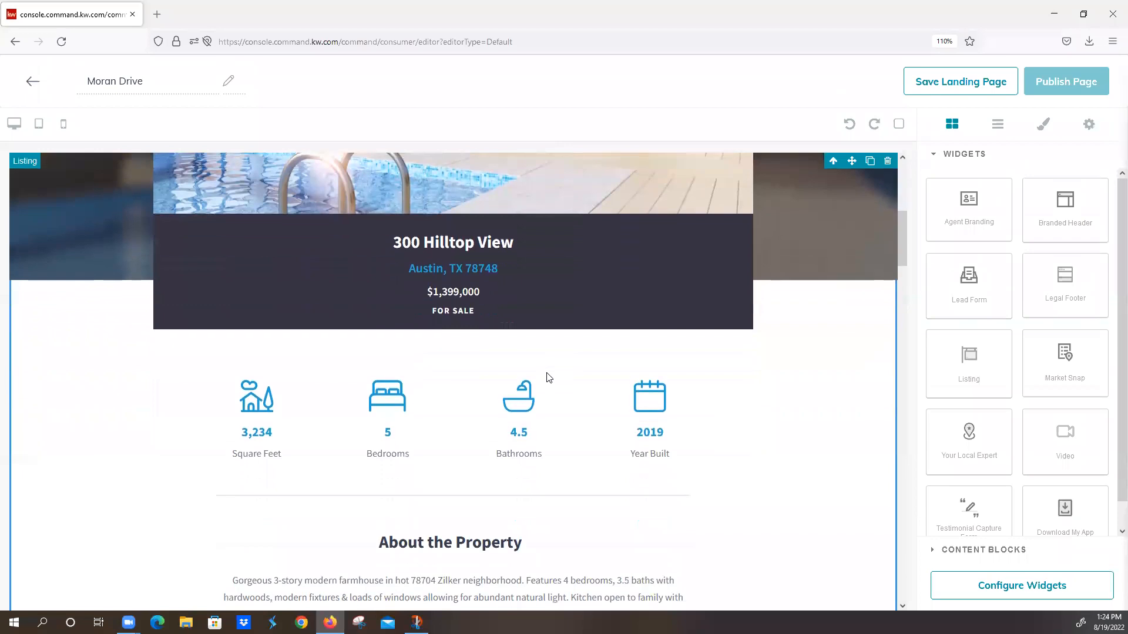
pyautogui.scroll(5, 545, 375)
pyautogui.scroll(-9, 545, 374)
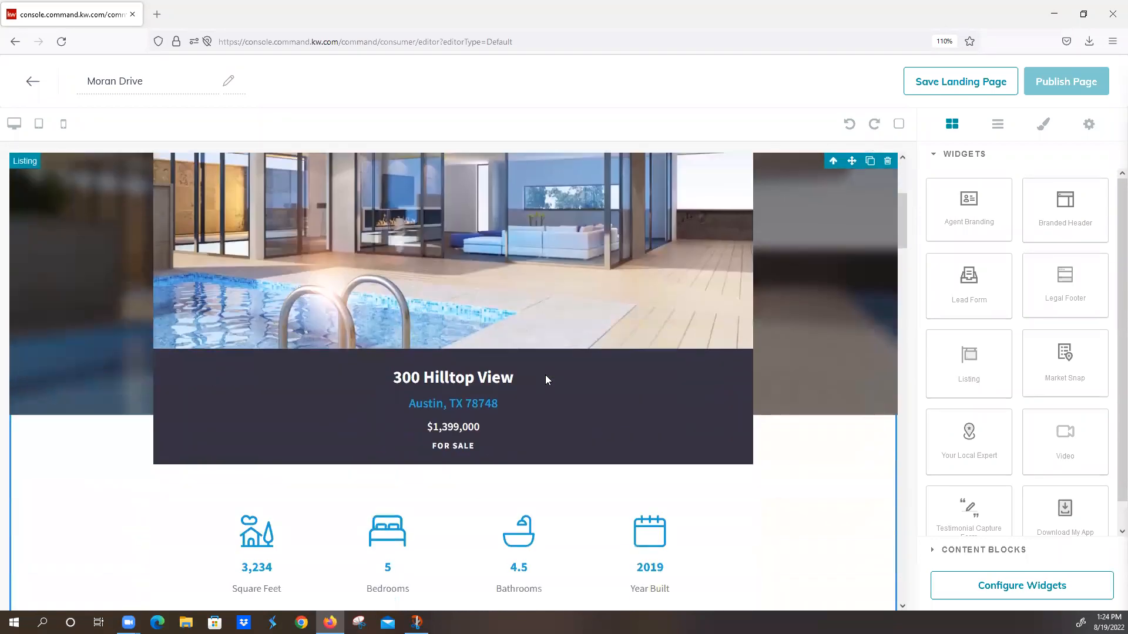
# Step: Examine the rest of the landing page, from the listing details and map through the lead form and video to the legal footer
pyautogui.scroll(-13, 545, 381)
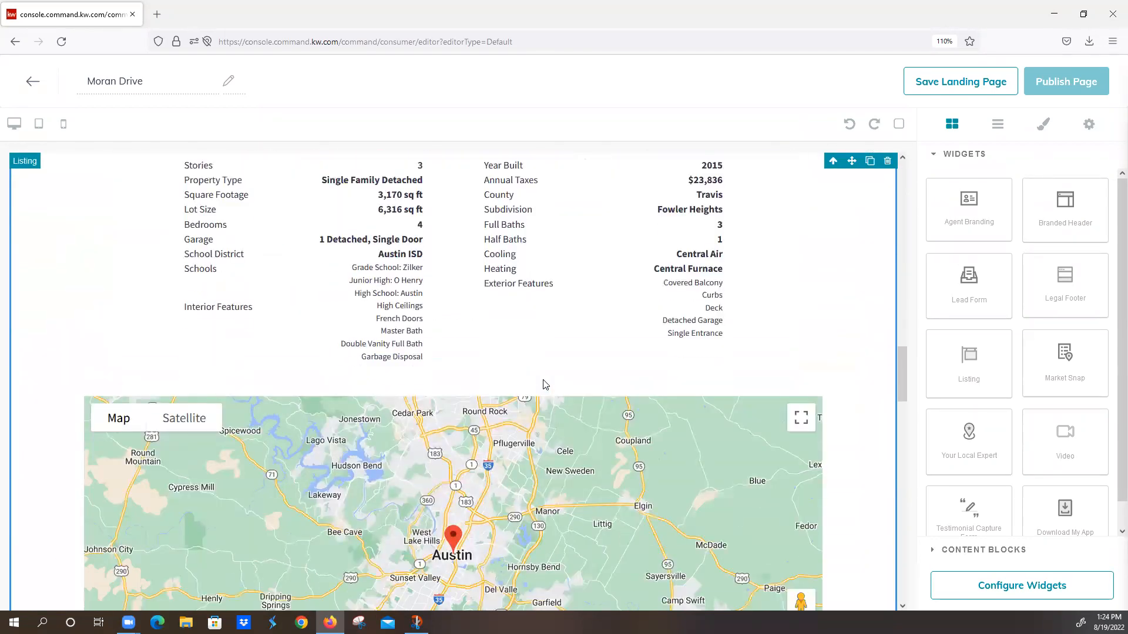
pyautogui.scroll(-2, 543, 380)
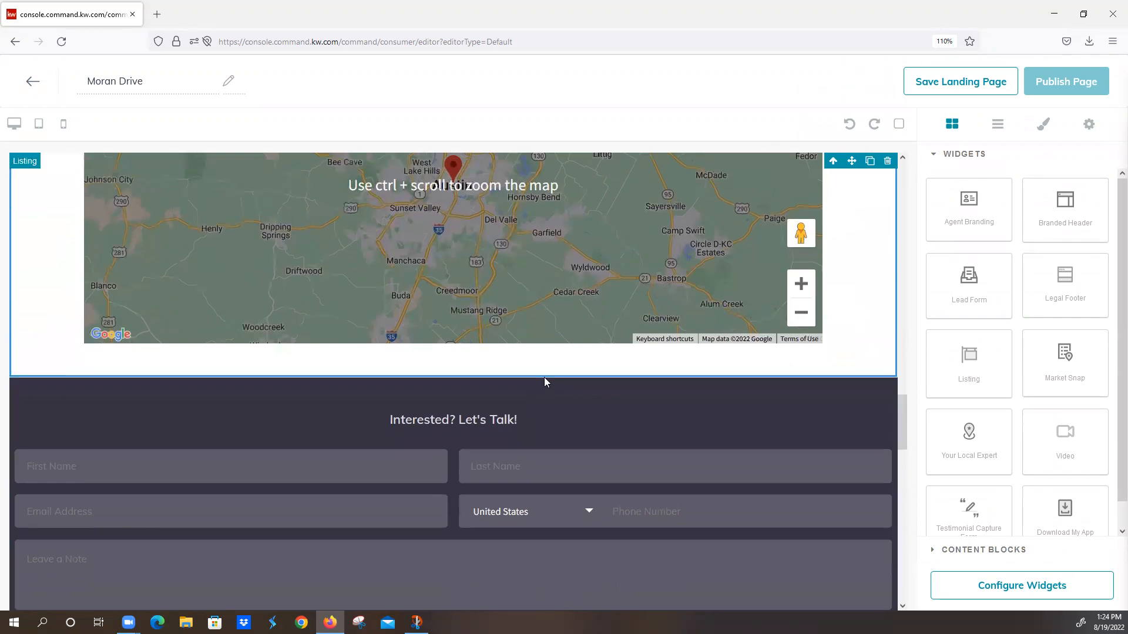
pyautogui.scroll(-2, 544, 376)
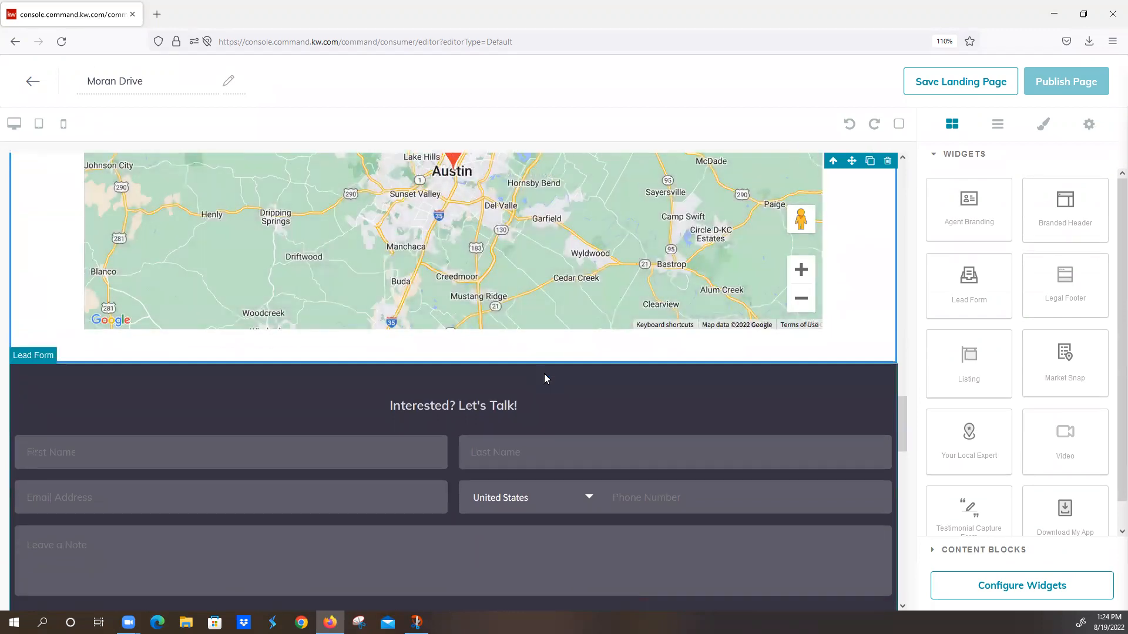
pyautogui.scroll(-6, 544, 376)
pyautogui.scroll(-2, 544, 385)
pyautogui.scroll(-2, 544, 394)
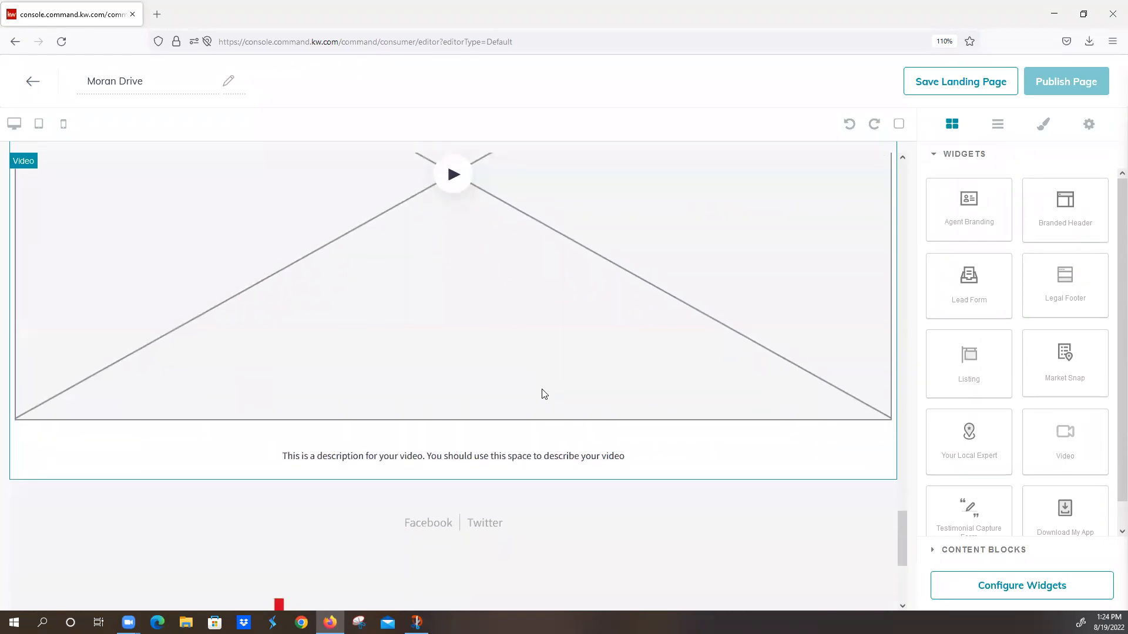
pyautogui.scroll(-3, 544, 394)
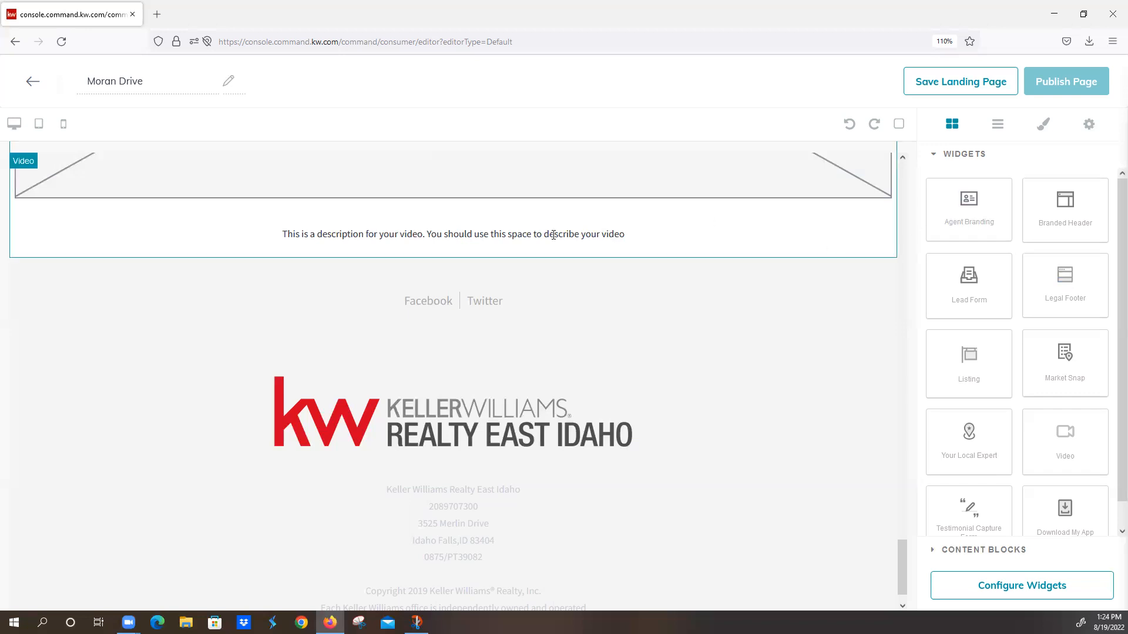
pyautogui.scroll(-1, 564, 336)
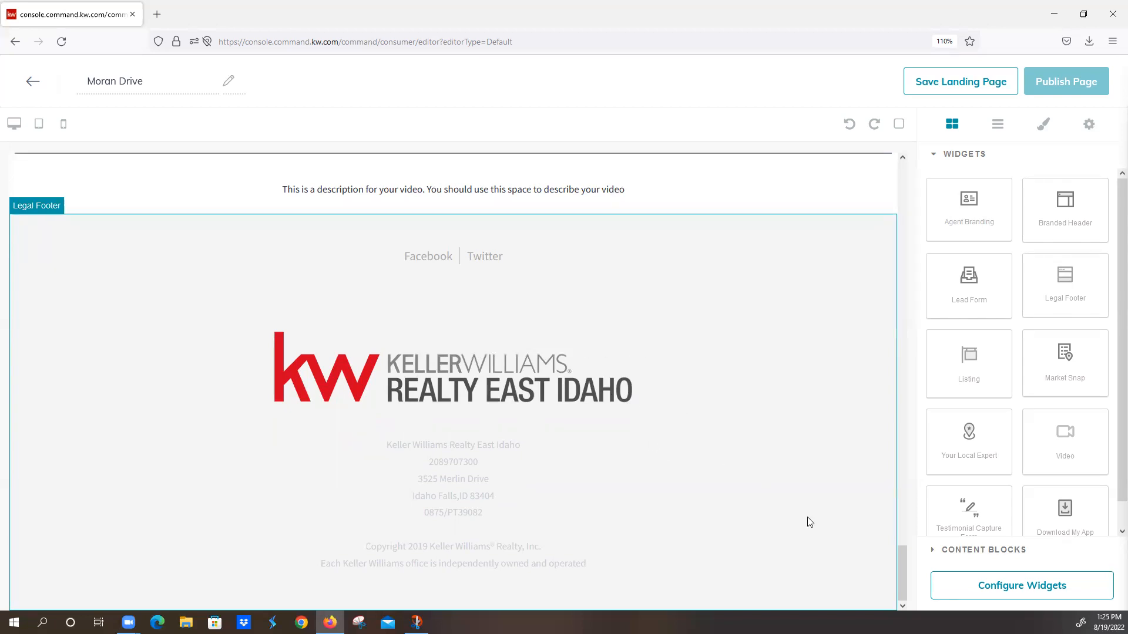
# Step: Configure the Branded Header widget with the header text "Welcome to Moran Drive", apply it and check the header's remaining fields
pyautogui.click(975, 588)
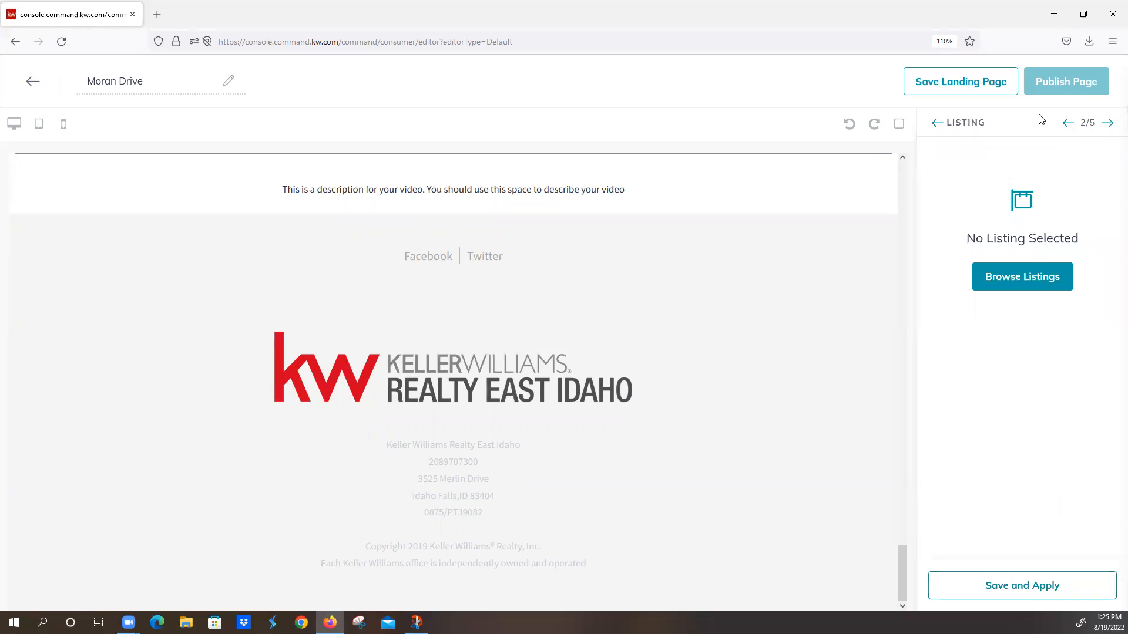
pyautogui.click(1068, 122)
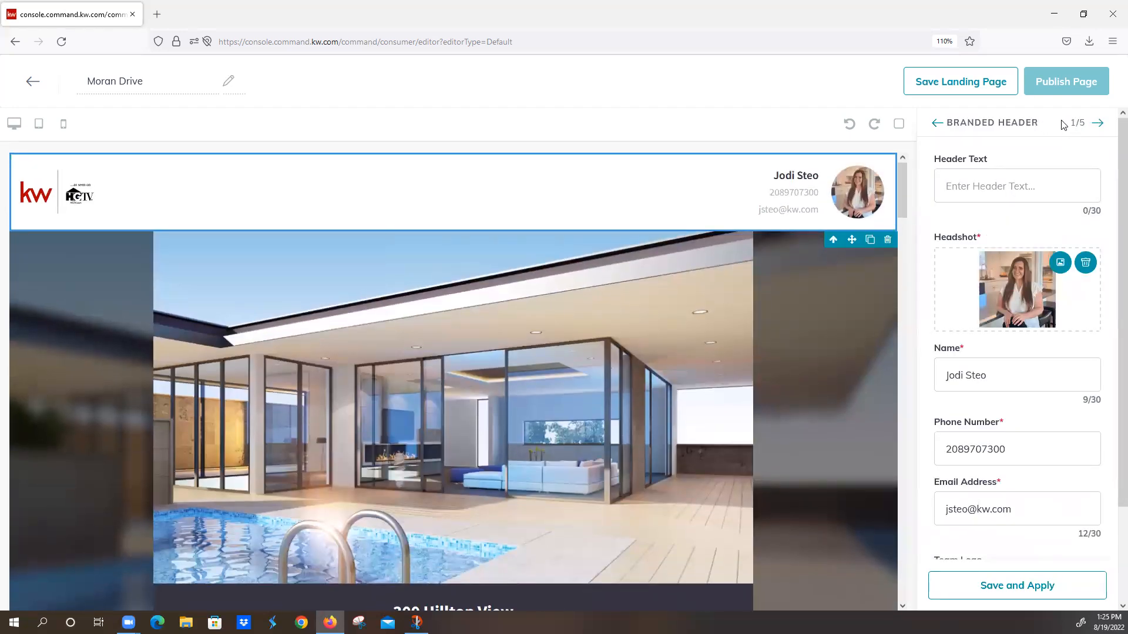
pyautogui.click(1004, 188)
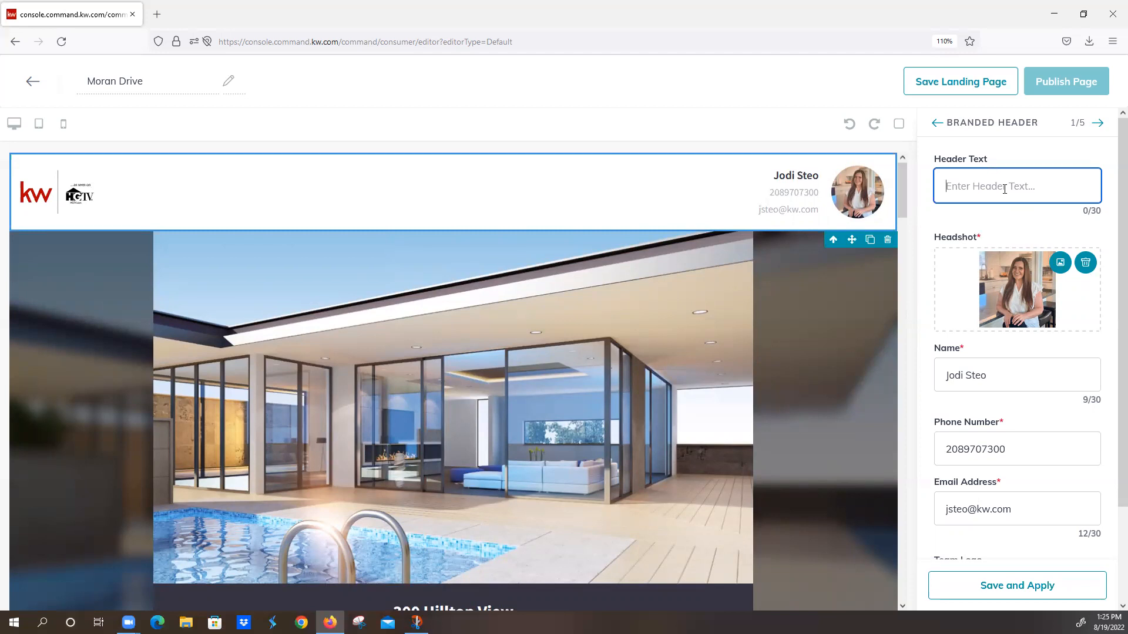
pyautogui.write('Moran Drive')
pyautogui.write('Welcome ')
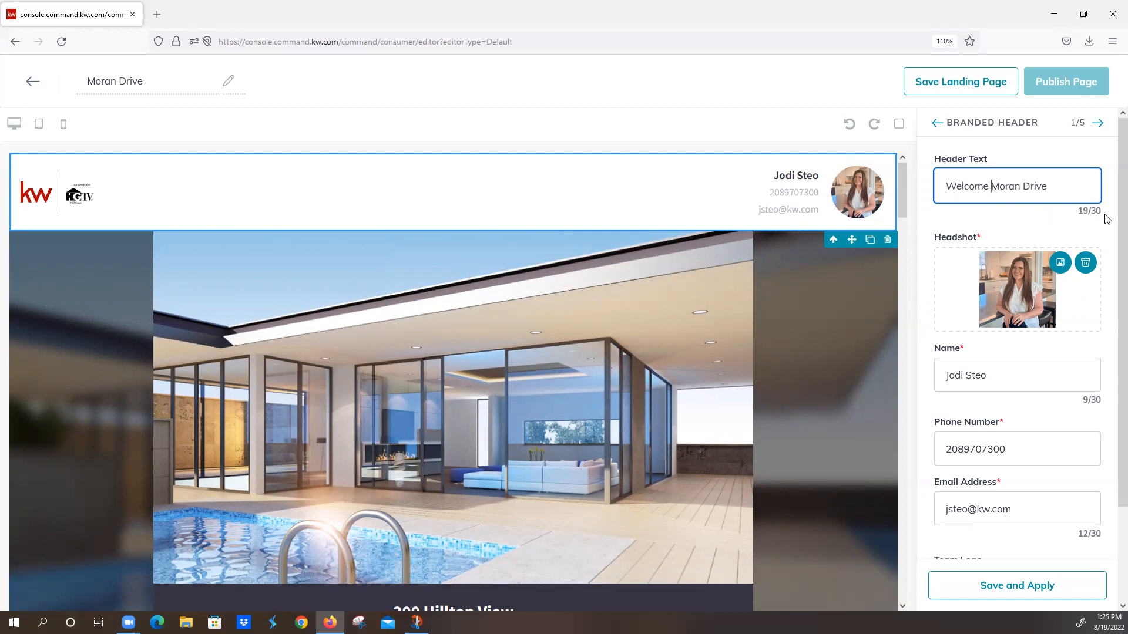
pyautogui.write('to')
pyautogui.click(1032, 235)
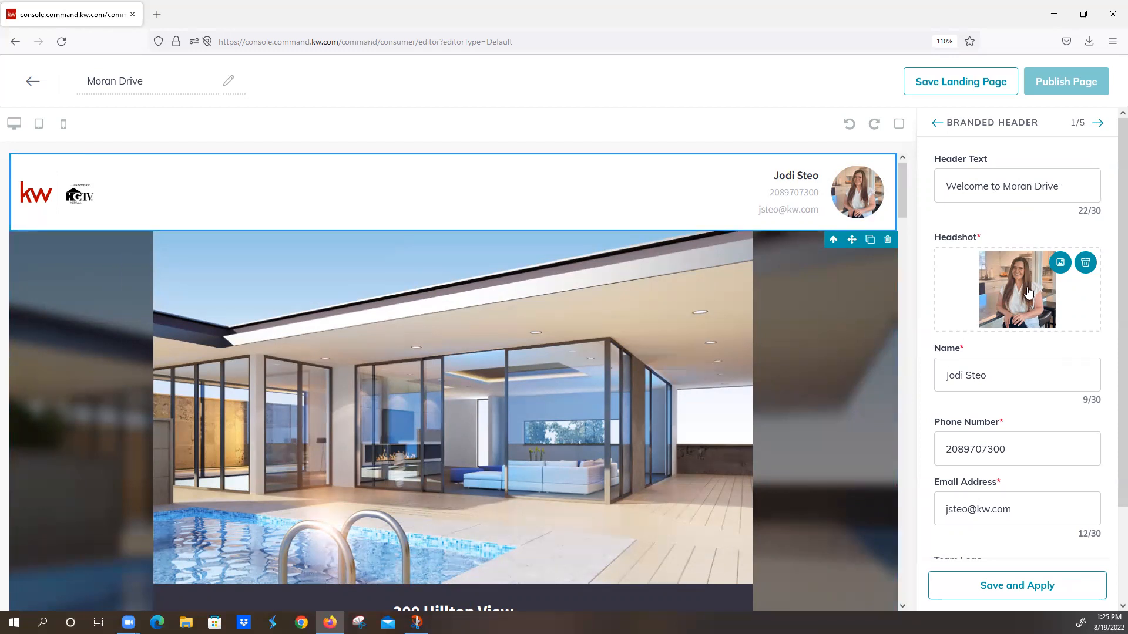
pyautogui.scroll(-3, 1028, 292)
pyautogui.scroll(-1, 1024, 267)
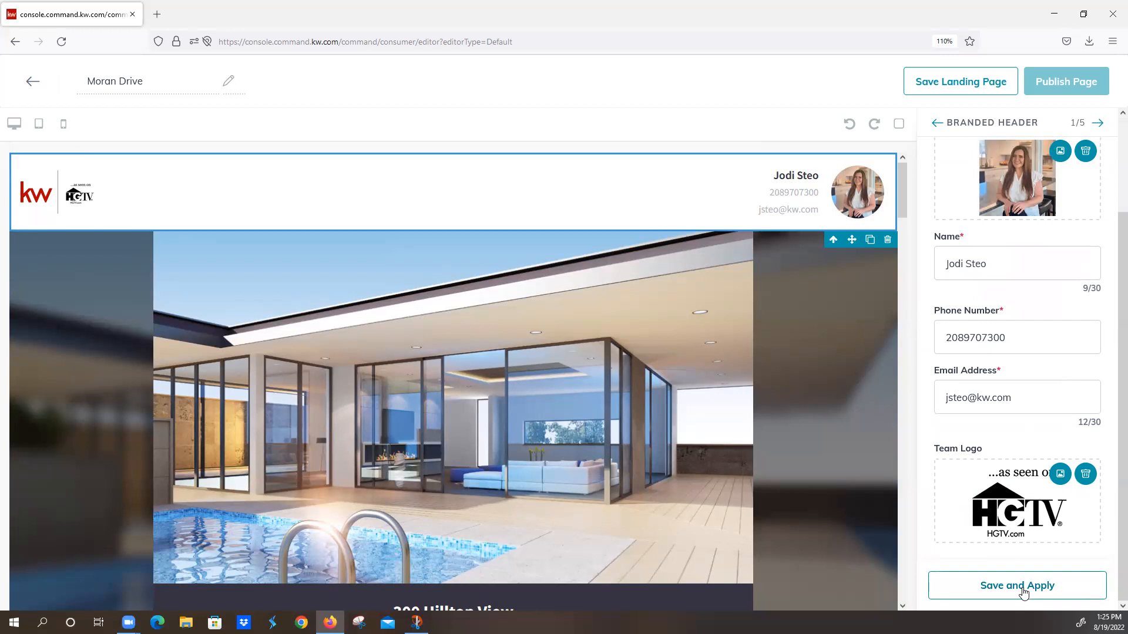
pyautogui.click(1023, 592)
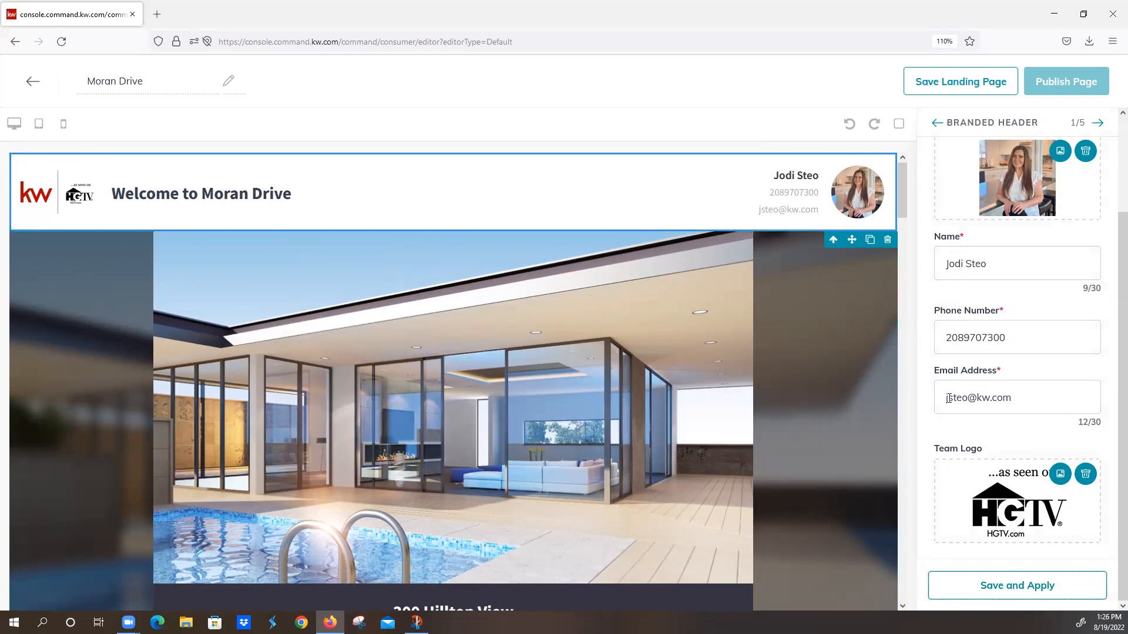
pyautogui.scroll(3, 1012, 366)
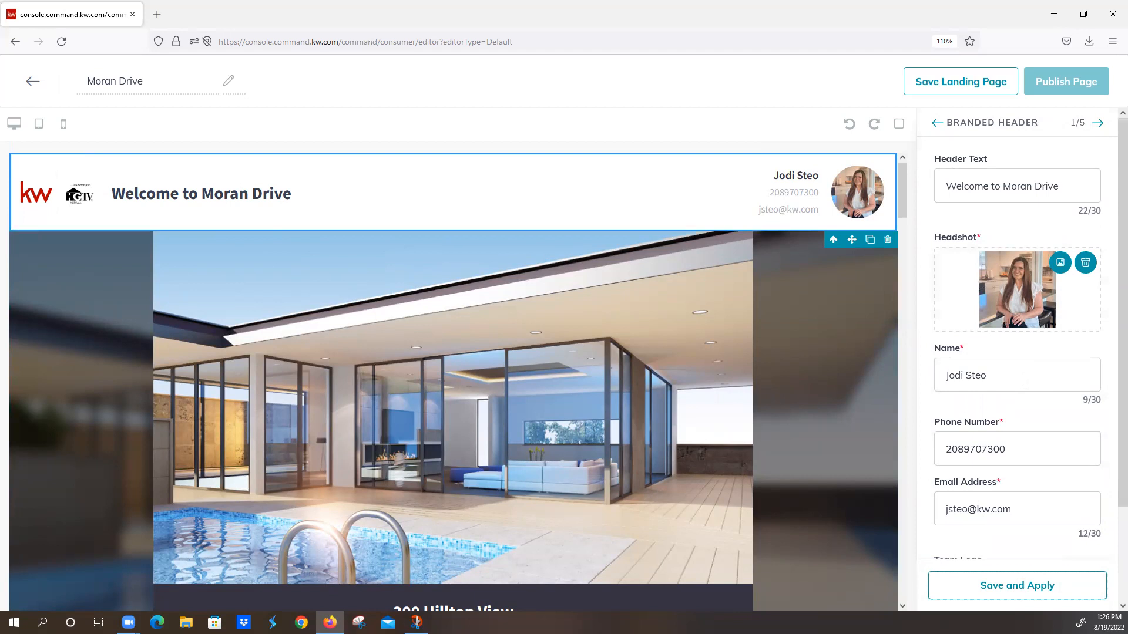
pyautogui.scroll(-2, 1025, 385)
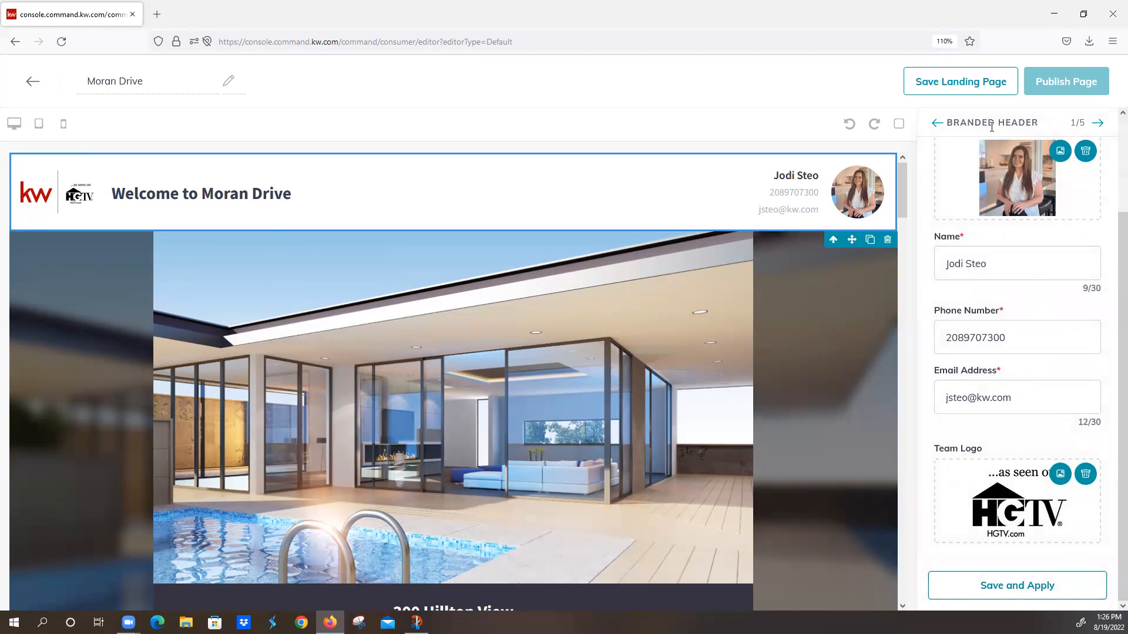
# Step: Open the Listing widget's settings and search the listings by property address for "moran drive rexburg"
pyautogui.click(1100, 124)
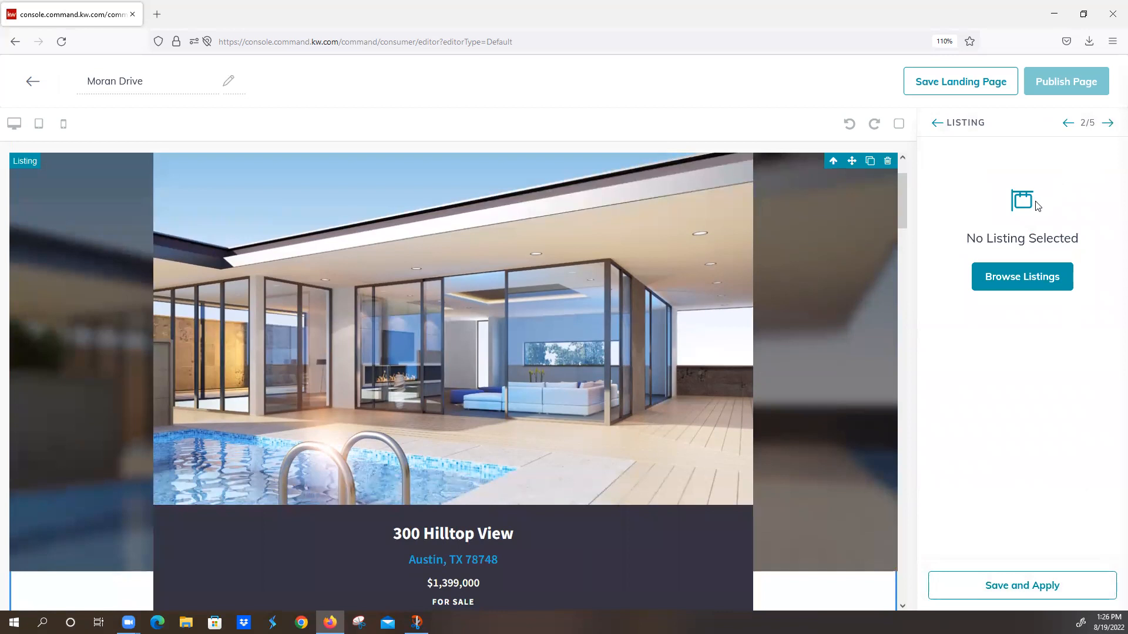
pyautogui.click(1013, 284)
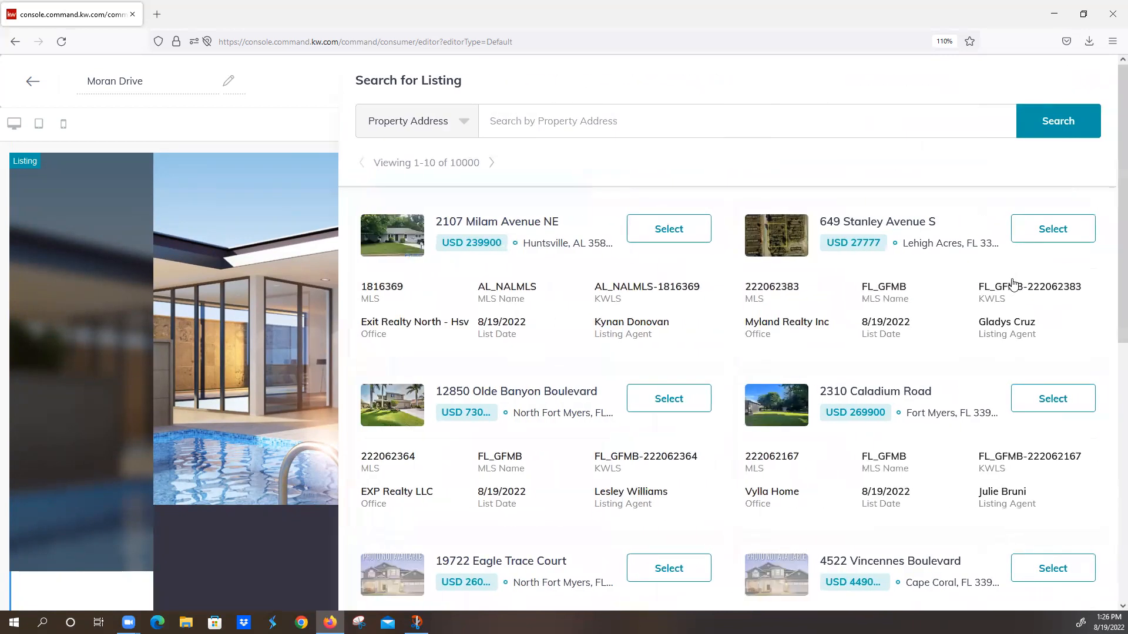
pyautogui.click(617, 124)
pyautogui.write('moran ')
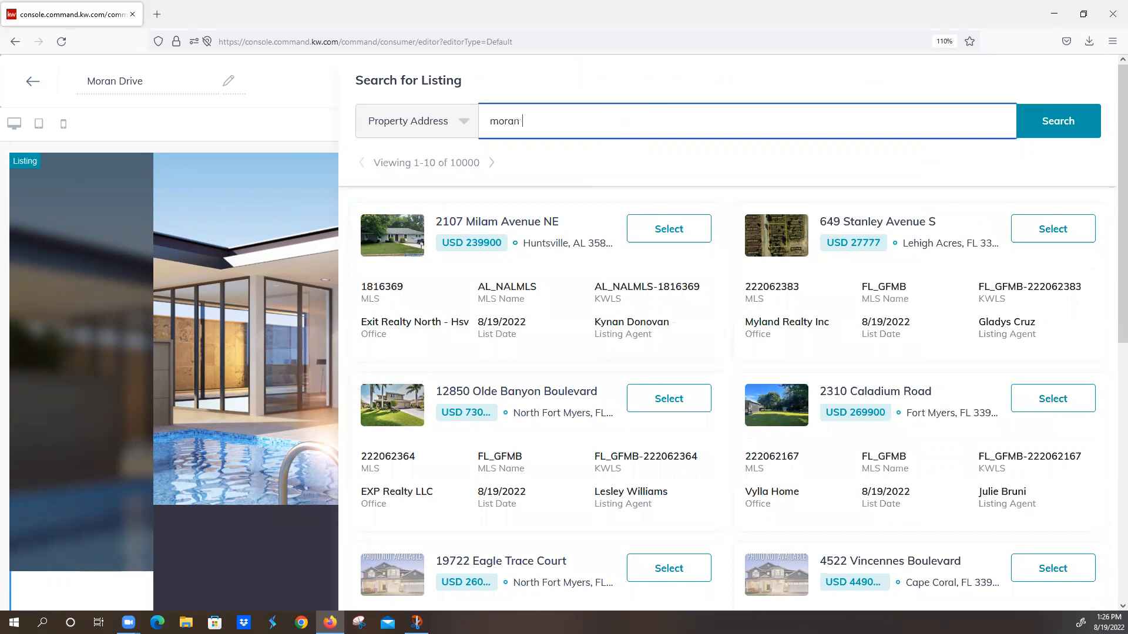
pyautogui.write('drive rexburg')
pyautogui.click(1043, 121)
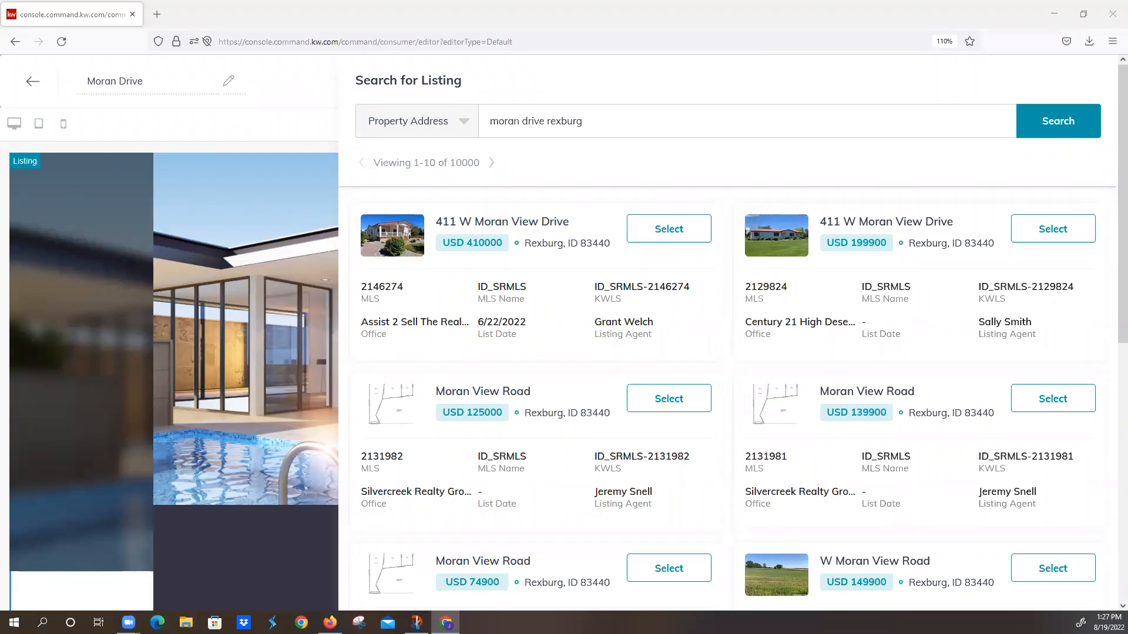
# Step: Check the search type choices, refine the search to the property's full street address, and select the matching listing priced at USD 395000
pyautogui.click(460, 121)
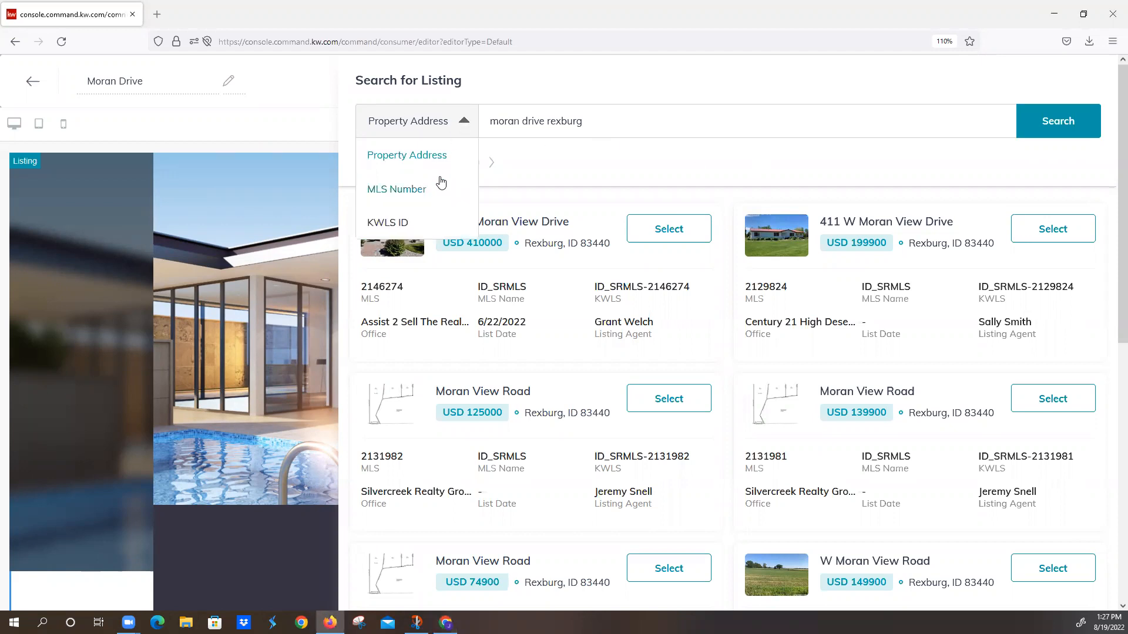
pyautogui.click(464, 125)
pyautogui.click(465, 127)
pyautogui.hotkey('alt', 'Tab')
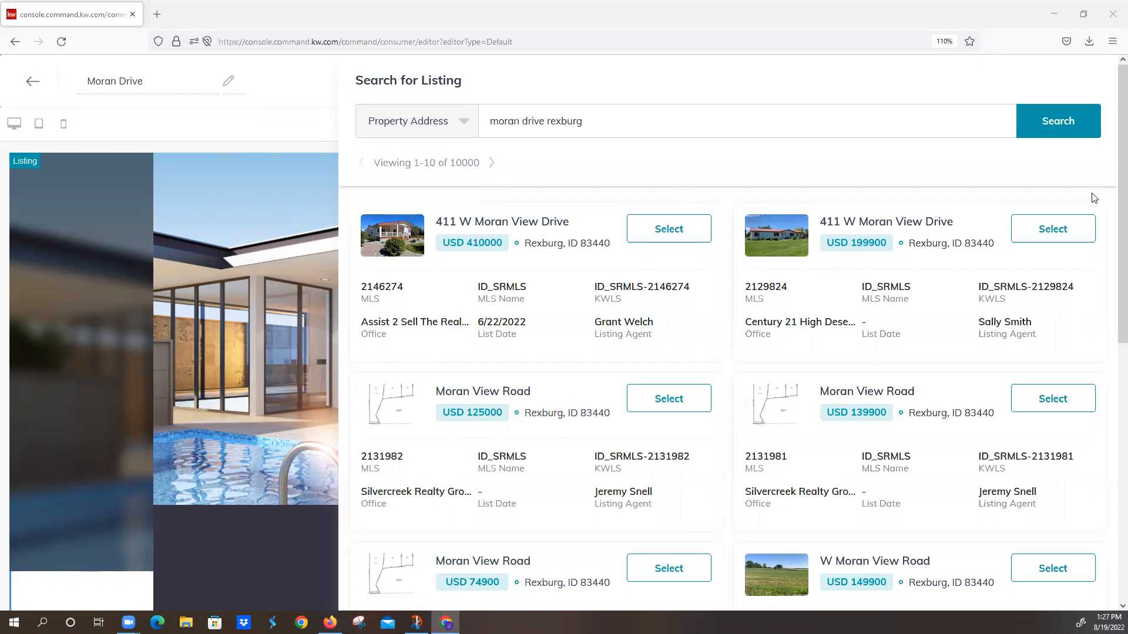
pyautogui.click(490, 121)
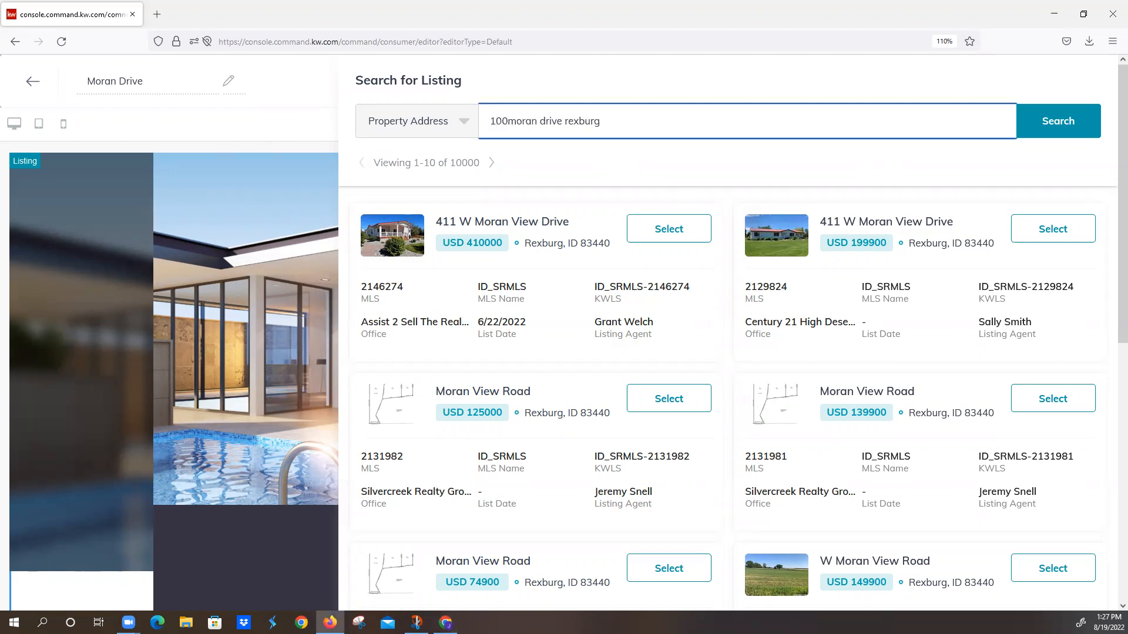
pyautogui.click(552, 120)
pyautogui.write('view')
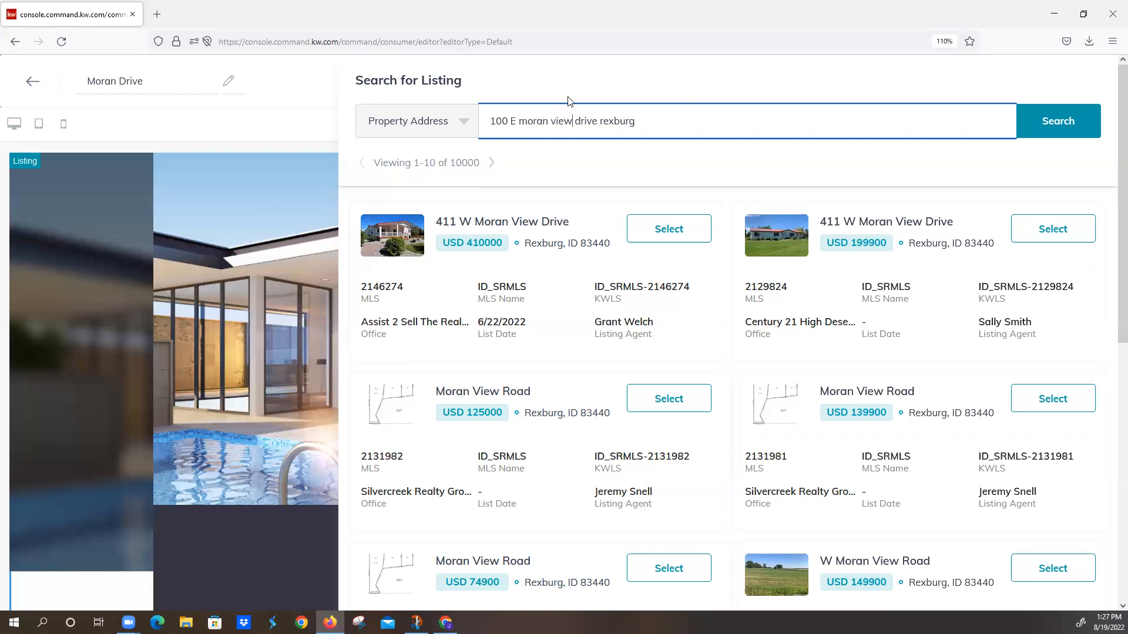
pyautogui.click(1036, 121)
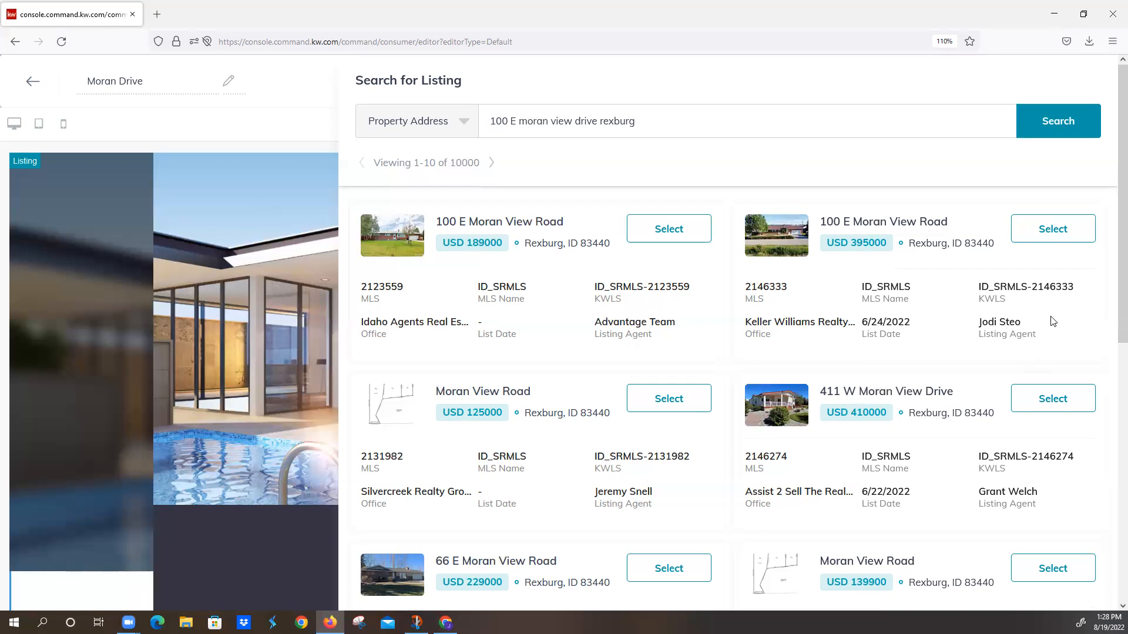
pyautogui.click(1057, 234)
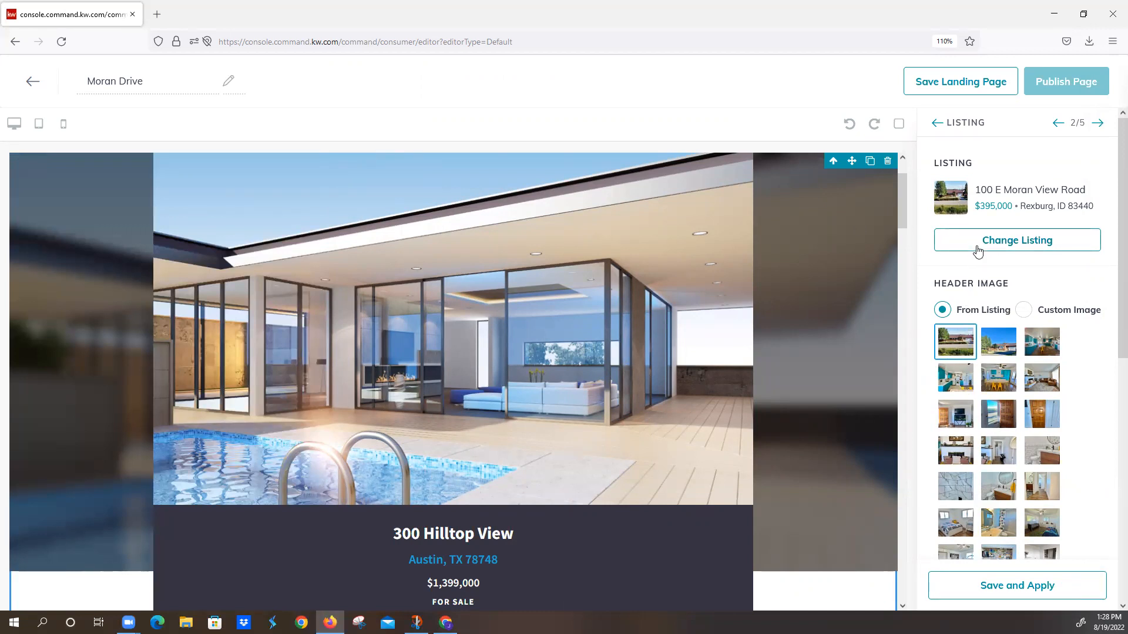
# Step: Review the listing's header image choices, keep the first photo, and apply the listing to the page
pyautogui.scroll(-3, 992, 308)
pyautogui.scroll(2, 987, 278)
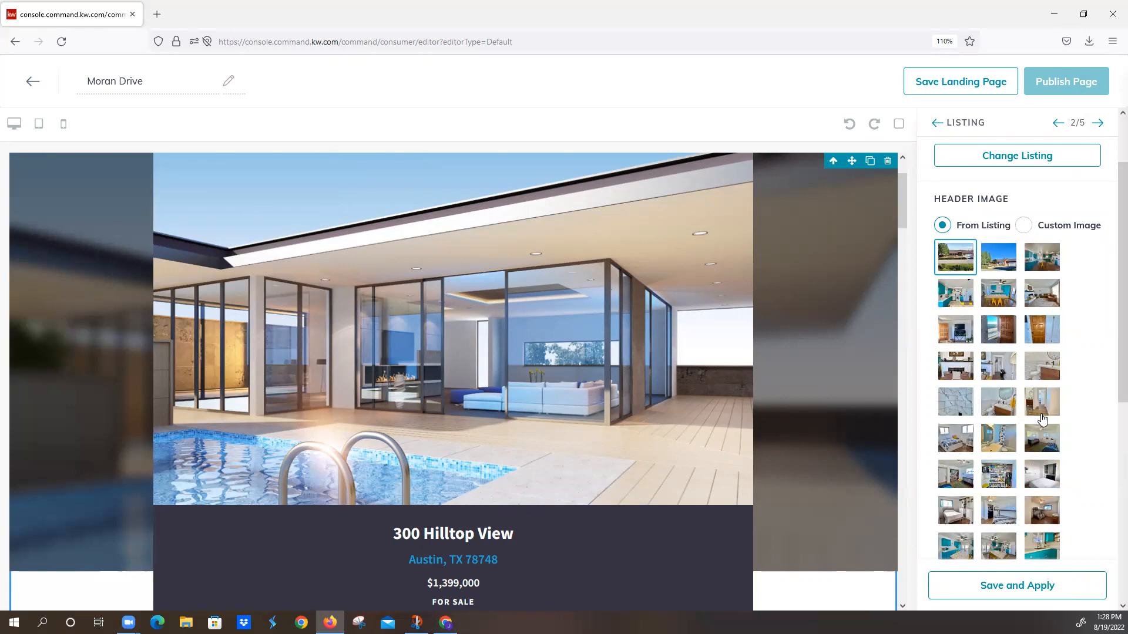
pyautogui.scroll(-3, 1013, 504)
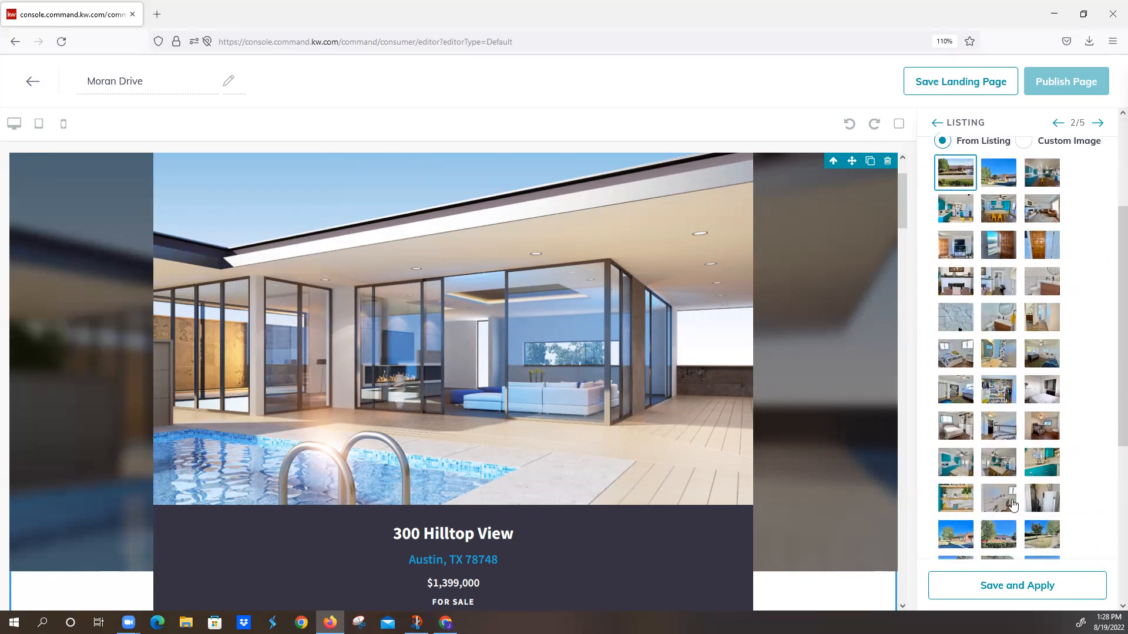
pyautogui.scroll(-10, 1013, 504)
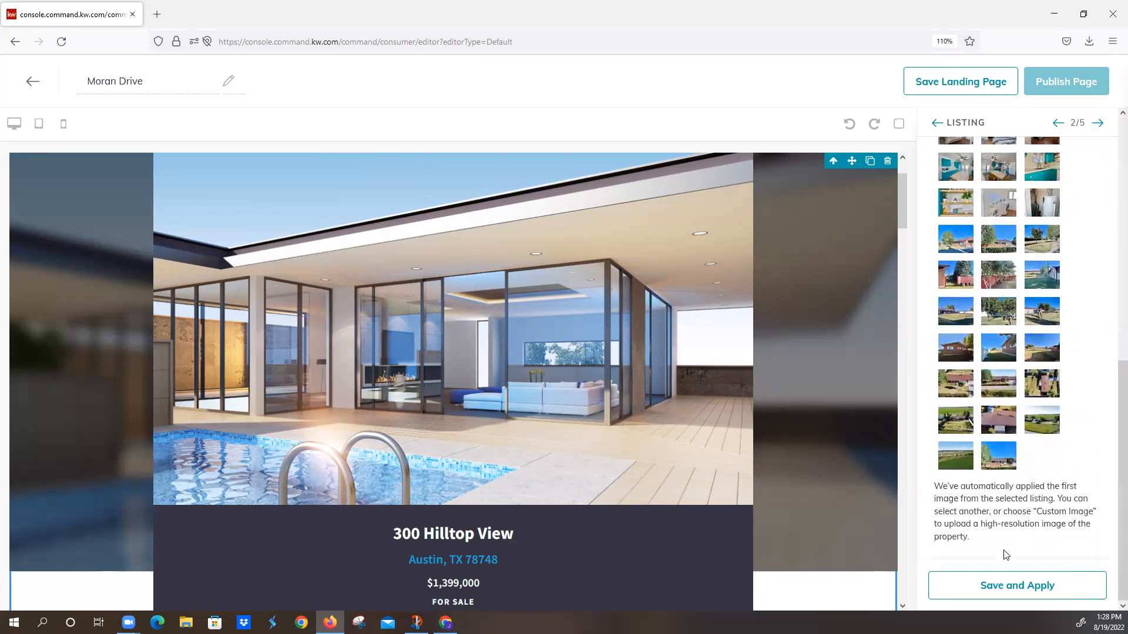
pyautogui.moveTo(936, 490); pyautogui.dragTo(1078, 500)
pyautogui.click(1034, 537)
pyautogui.click(1018, 588)
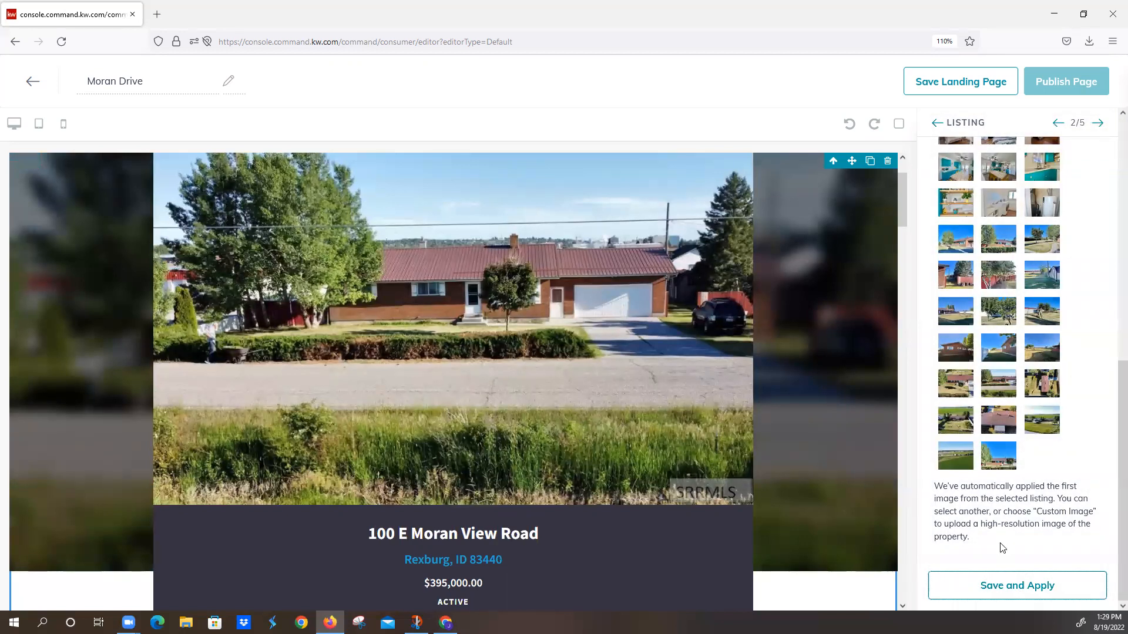
# Step: Open the Lead Form widget's settings and select its entire form header text
pyautogui.click(1101, 124)
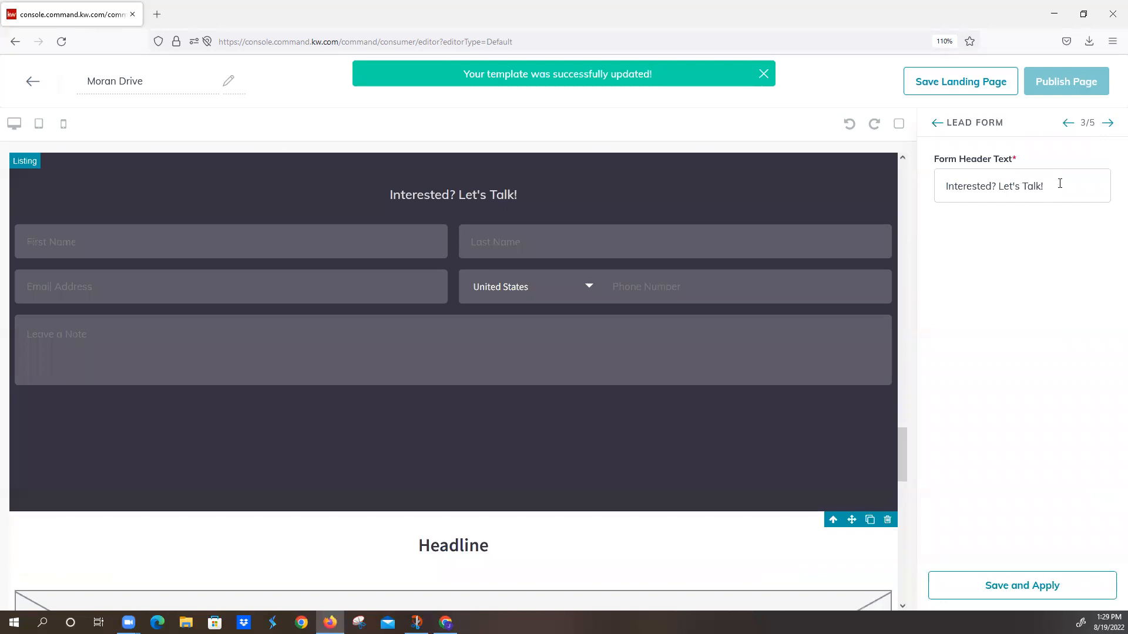
pyautogui.moveTo(1059, 183); pyautogui.dragTo(885, 189)
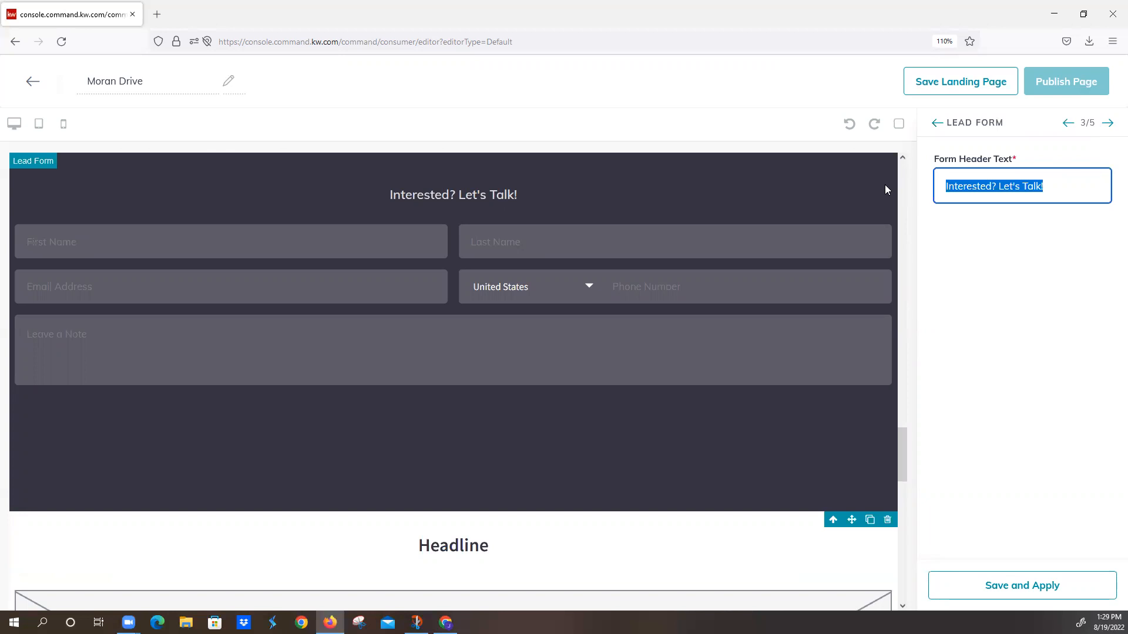
pyautogui.write('W')
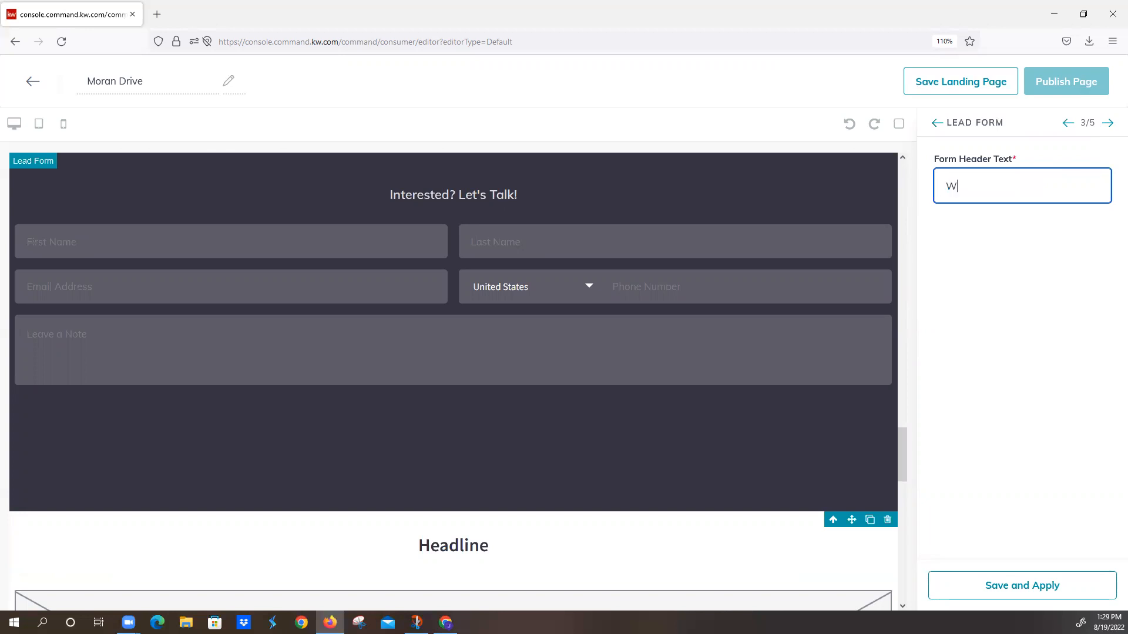
pyautogui.write('elcome To')
pyautogui.press('BackSpace')
pyautogui.press('BackSpace')
pyautogui.press('BackSpace')
pyautogui.press('BackSpace')
pyautogui.press('BackSpace')
pyautogui.press('BackSpace')
pyautogui.press('BackSpace')
pyautogui.press('BackSpace')
pyautogui.press('BackSpace')
pyautogui.press('BackSpace')
pyautogui.write('Pea')
pyautogui.press('BackSpace')
pyautogui.press('BackSpace')
pyautogui.write('lease Sign In')
pyautogui.press('BackSpace')
pyautogui.press('BackSpace')
pyautogui.press('BackSpace')
pyautogui.press('BackSpace')
pyautogui.press('BackSpace')
pyautogui.press('BackSpace')
pyautogui.press('BackSpace')
pyautogui.press('BackSpace')
pyautogui.press('BackSpace')
pyautogui.press('BackSpace')
pyautogui.press('BackSpace')
pyautogui.press('BackSpace')
pyautogui.press('BackSpace')
pyautogui.press('BackSpace')
# Step: Set the lead form's header text to "Tell us about you" and apply it
pyautogui.write('TE')
pyautogui.press('BackSpace')
pyautogui.write('ell us about you')
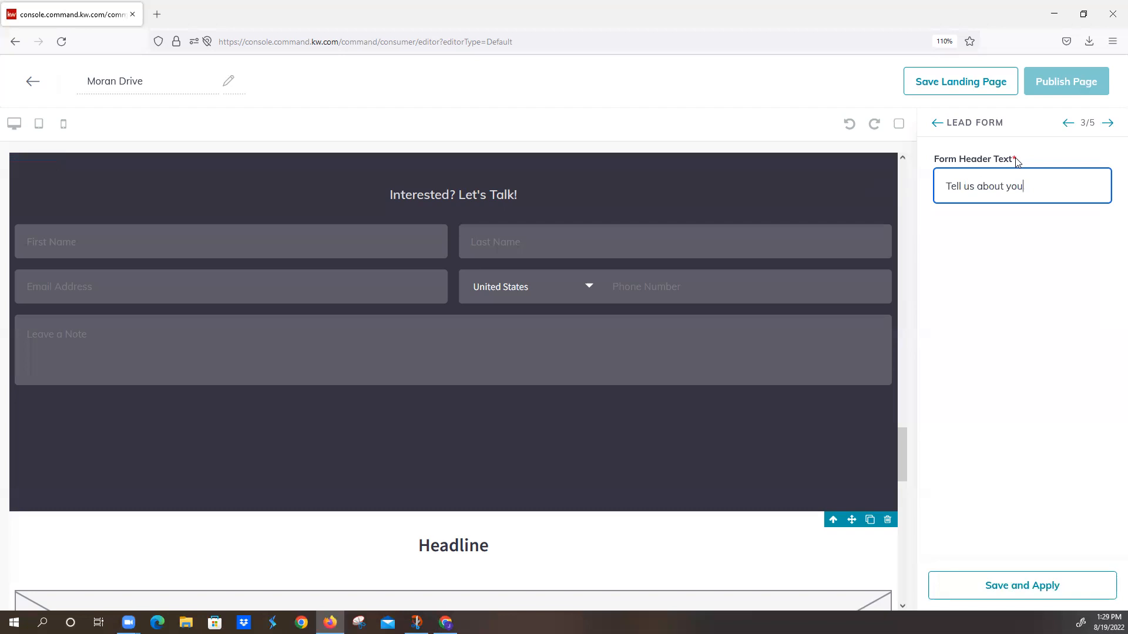
pyautogui.click(1025, 587)
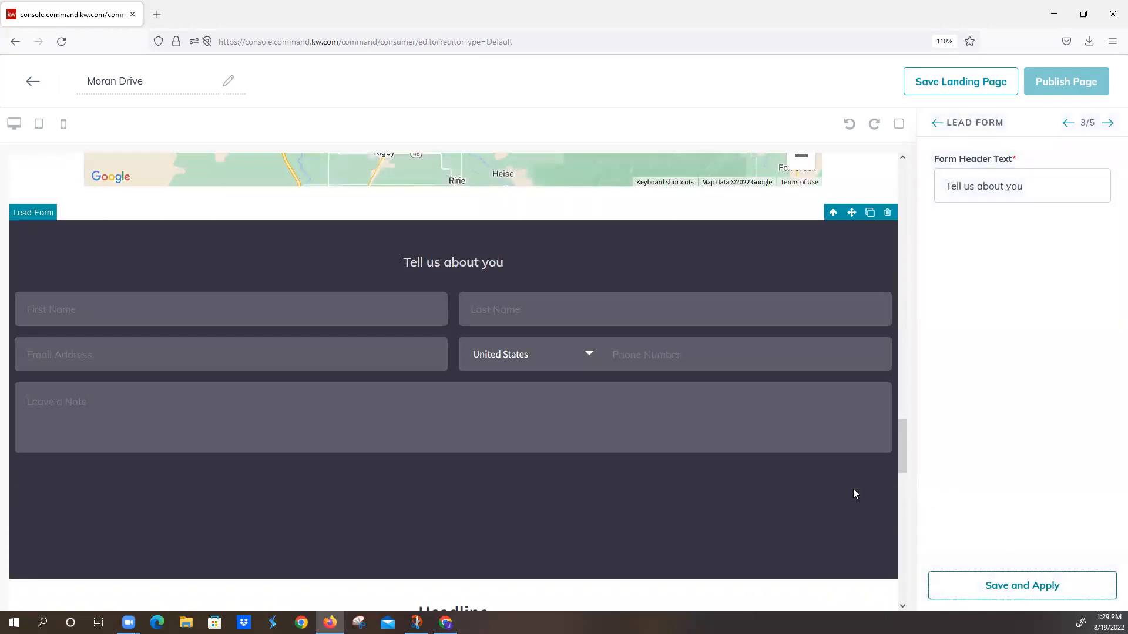
# Step: Open the Video widget's settings and switch to another open window
pyautogui.scroll(-5, 843, 506)
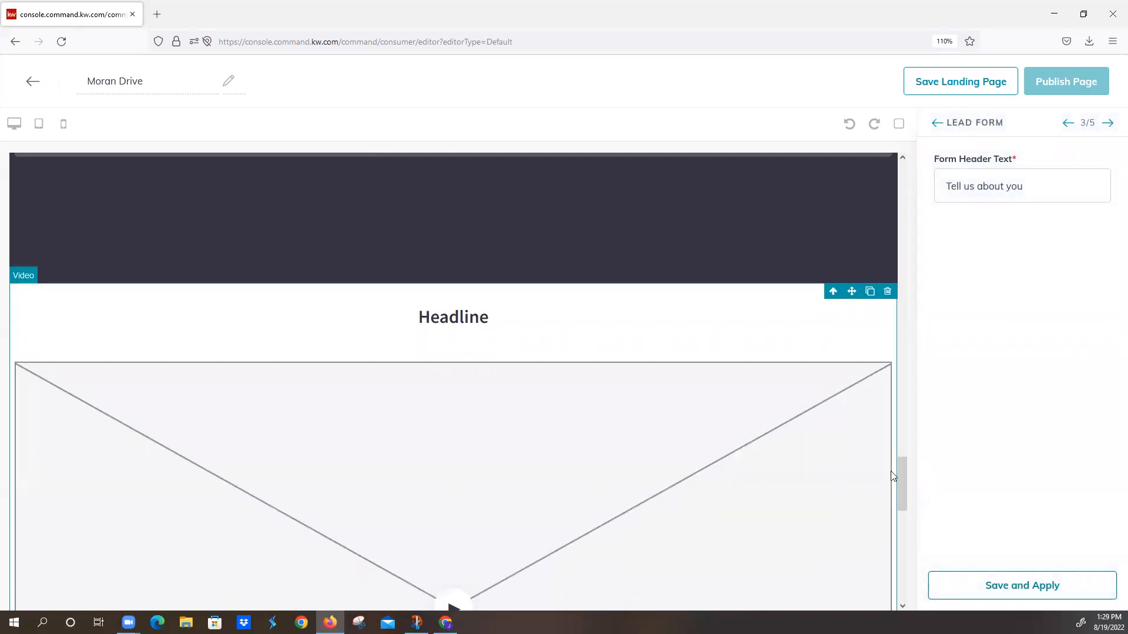
pyautogui.click(1108, 124)
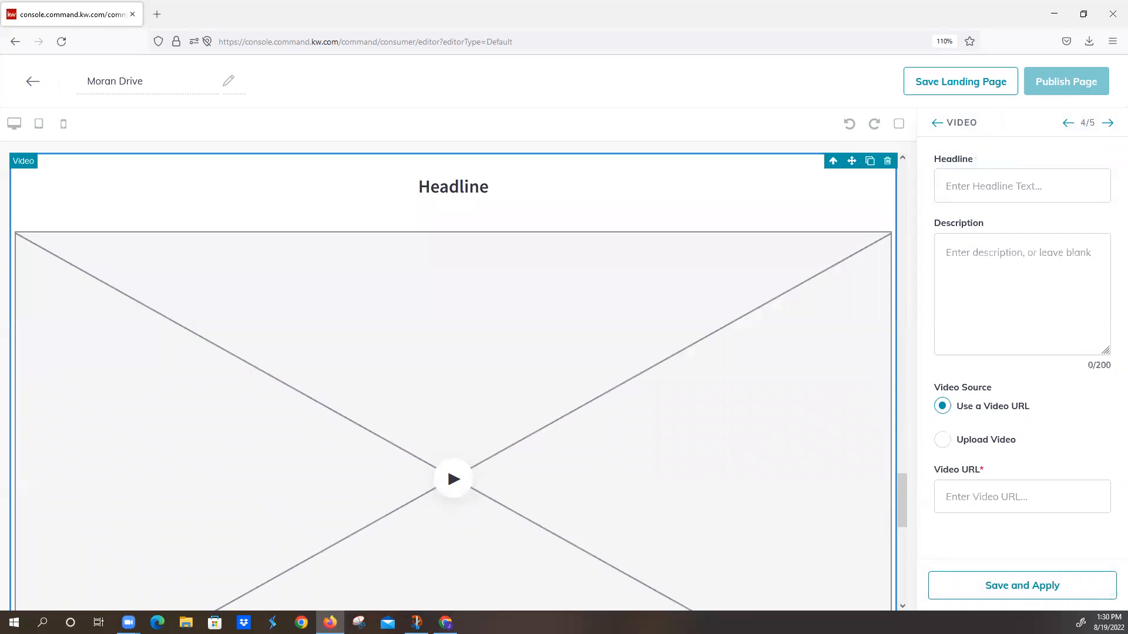
pyautogui.hotkey('alt', 'Tab')
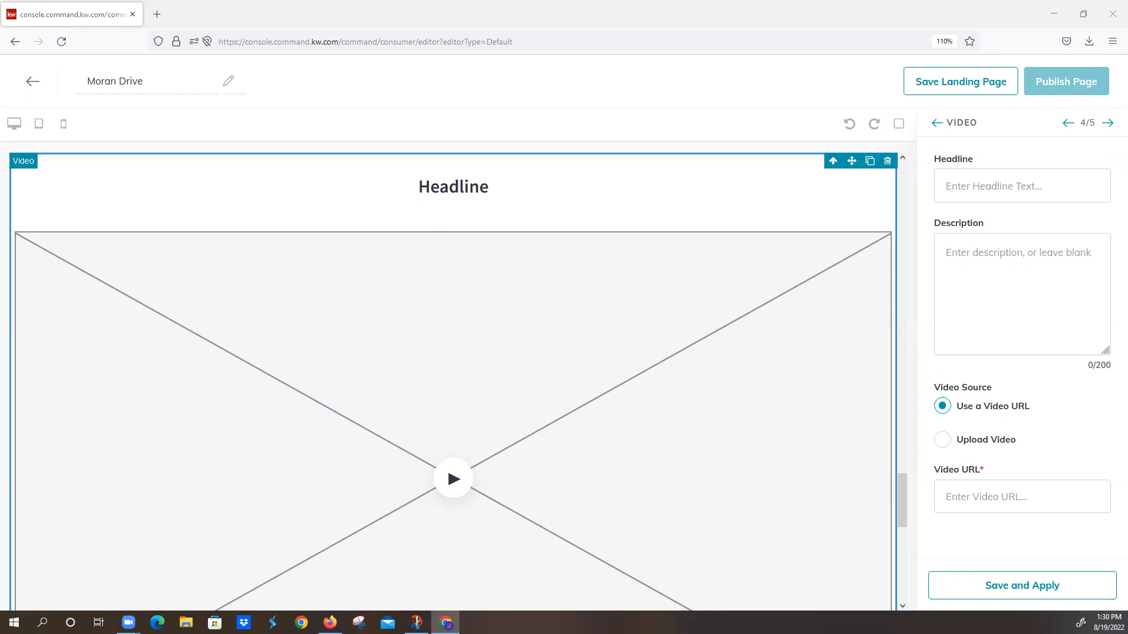
# Step: Paste the copied YouTube link as the Video widget's video URL and set its headline to "Luxury Views"
pyautogui.click(946, 496)
pyautogui.write('https://www.youtube.com/watch?v=vfMaTnLNUtg')
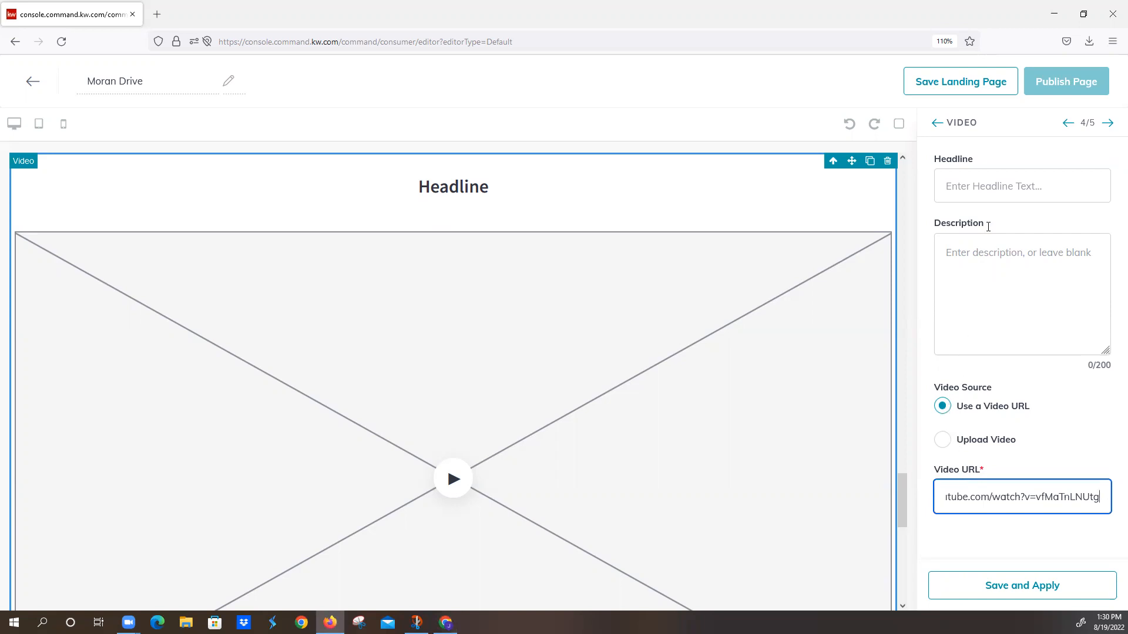
pyautogui.click(979, 192)
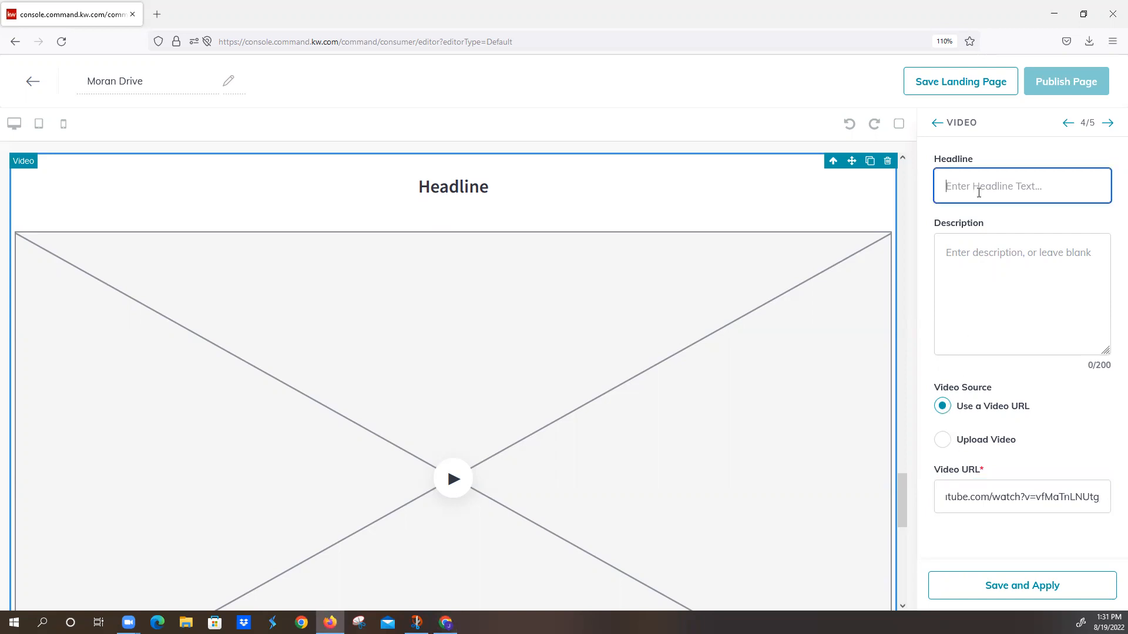
pyautogui.write('CHeck')
pyautogui.press('BackSpace')
pyautogui.press('BackSpace')
pyautogui.press('BackSpace')
pyautogui.press('BackSpace')
pyautogui.write('heck')
pyautogui.press('BackSpace')
pyautogui.press('BackSpace')
pyautogui.press('BackSpace')
pyautogui.press('BackSpace')
pyautogui.press('BackSpace')
pyautogui.press('BackSpace')
pyautogui.write('Luxur')
pyautogui.press('BackSpace')
pyautogui.write('ry Views')
# Step: Set the video description to "Rexburg Idaho home of...." and apply the Video widget's settings
pyautogui.click(1007, 266)
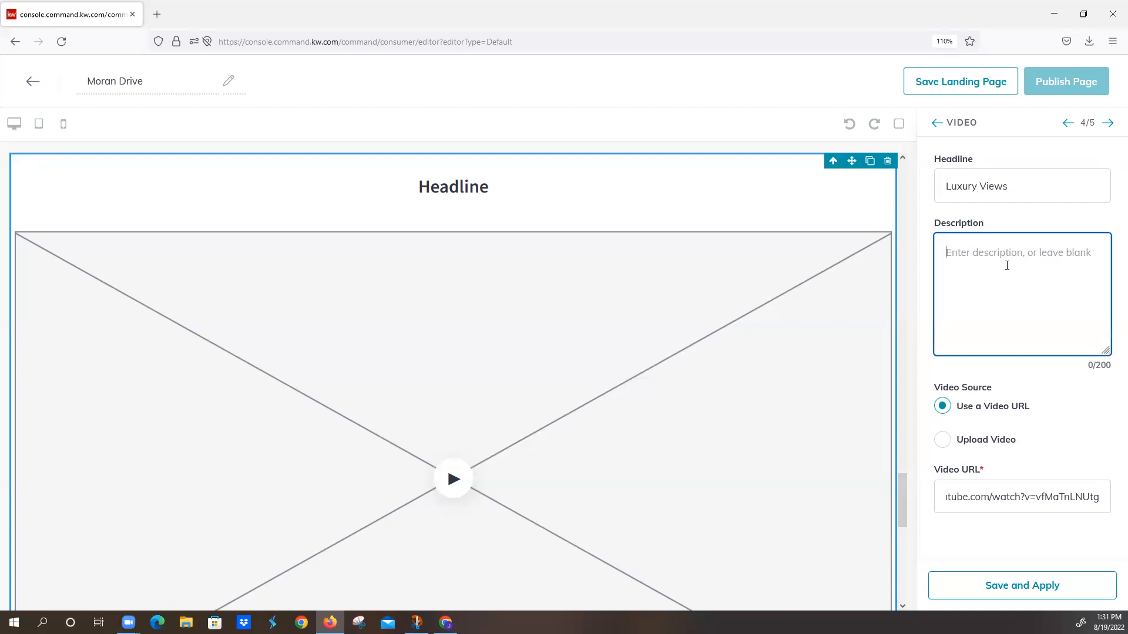
pyautogui.write('Rex')
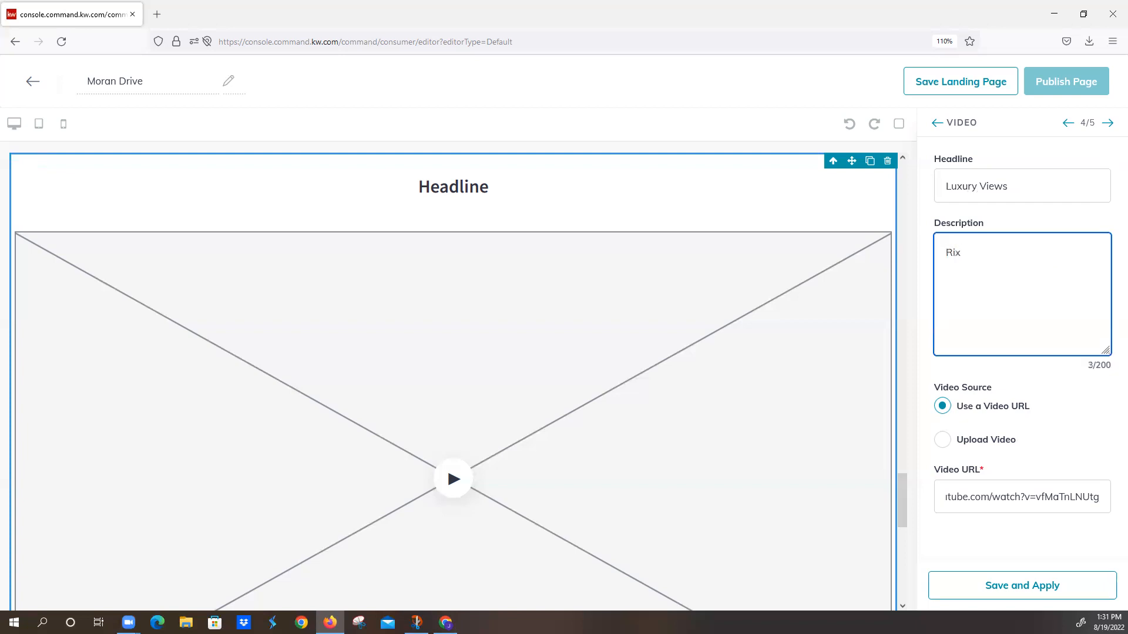
pyautogui.write('burg Idaho home of....')
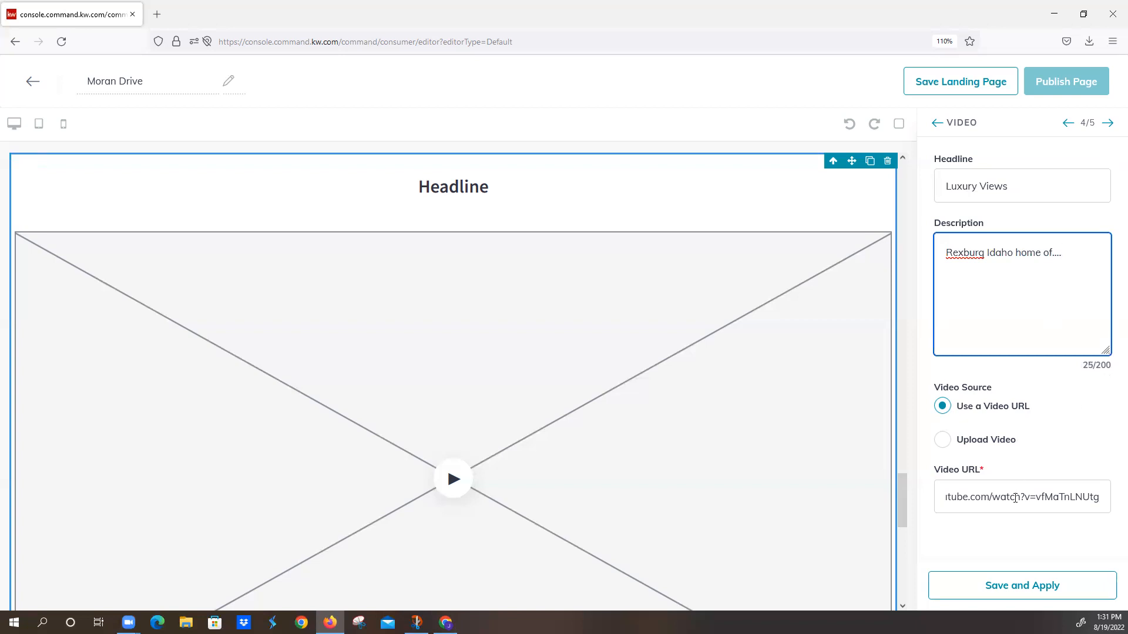
pyautogui.click(997, 590)
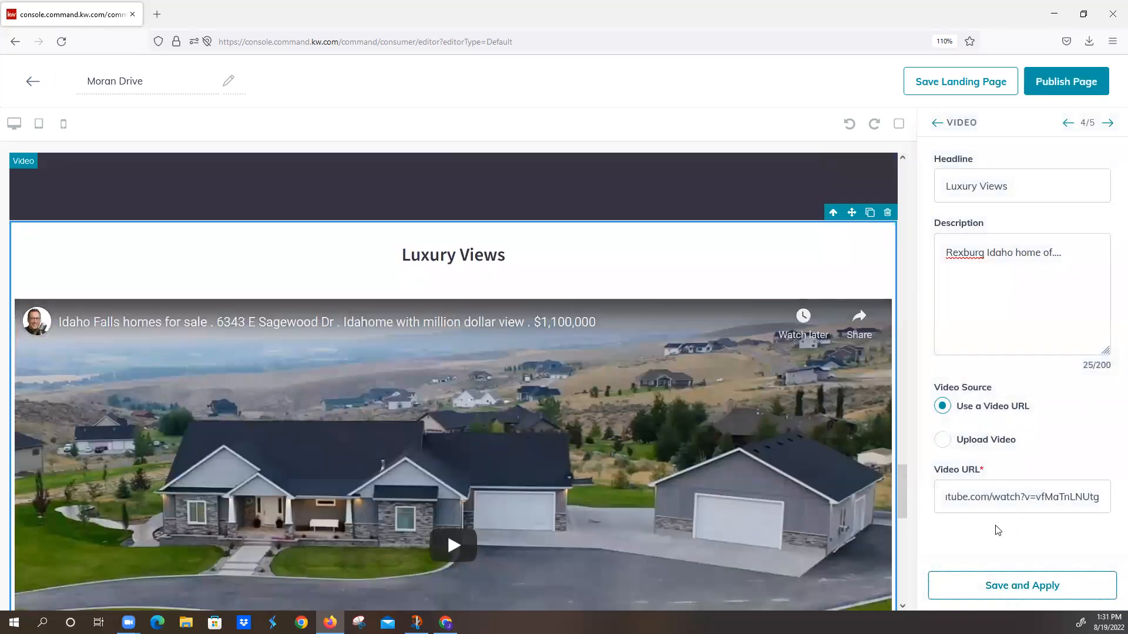
# Step: Open the Legal Footer widget's settings, check its social links and market center details, and apply them
pyautogui.scroll(-10, 821, 507)
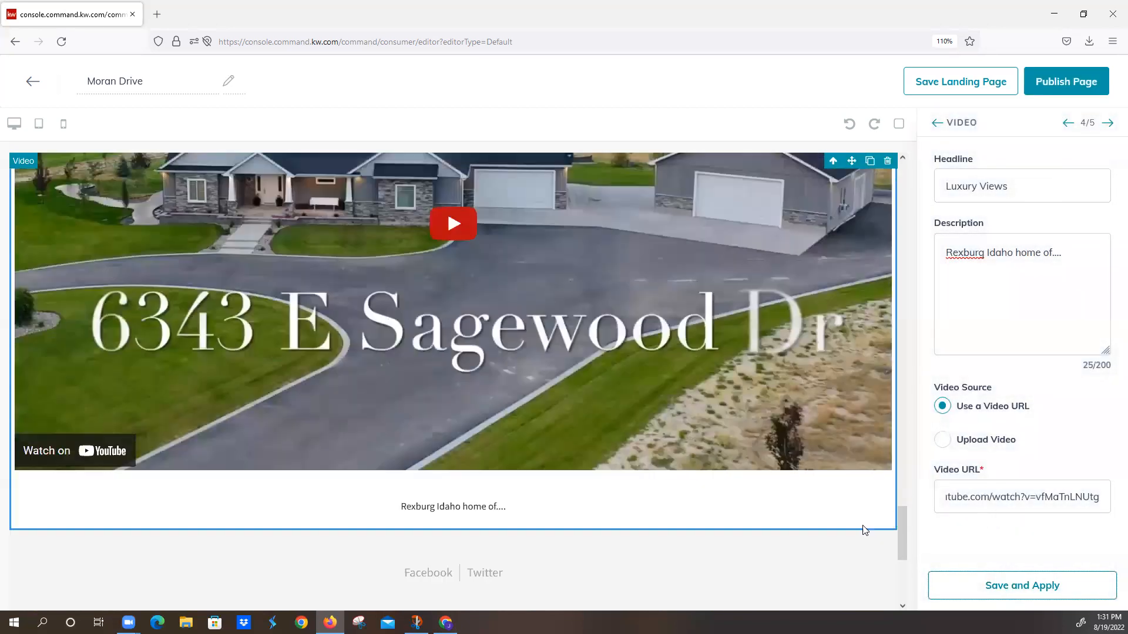
pyautogui.scroll(-1, 899, 526)
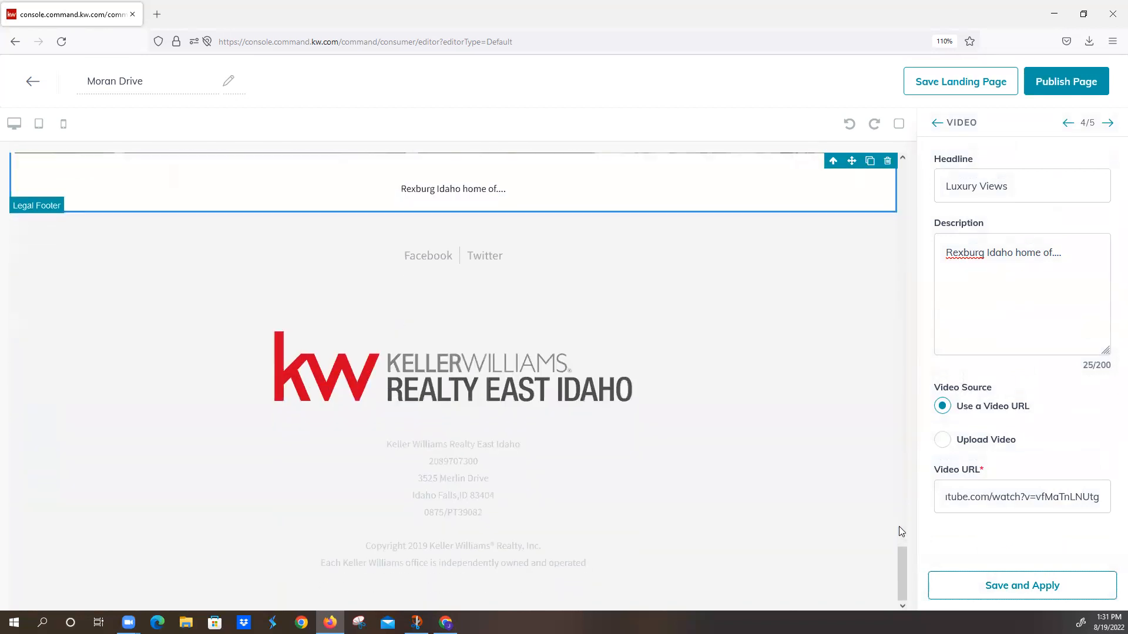
pyautogui.click(1106, 124)
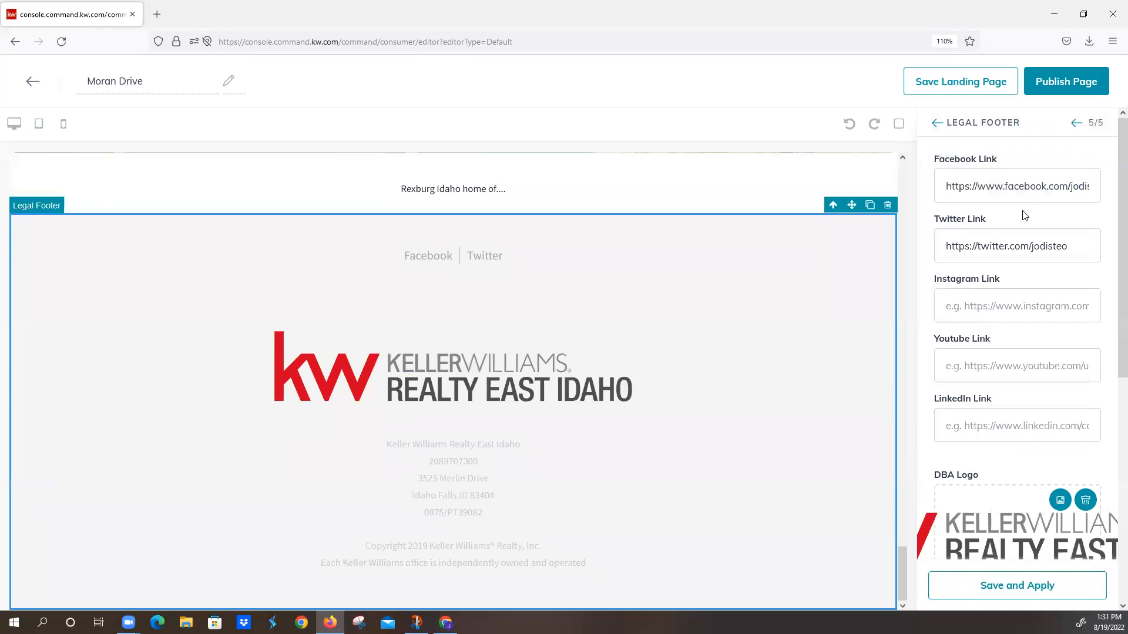
pyautogui.scroll(-6, 1017, 471)
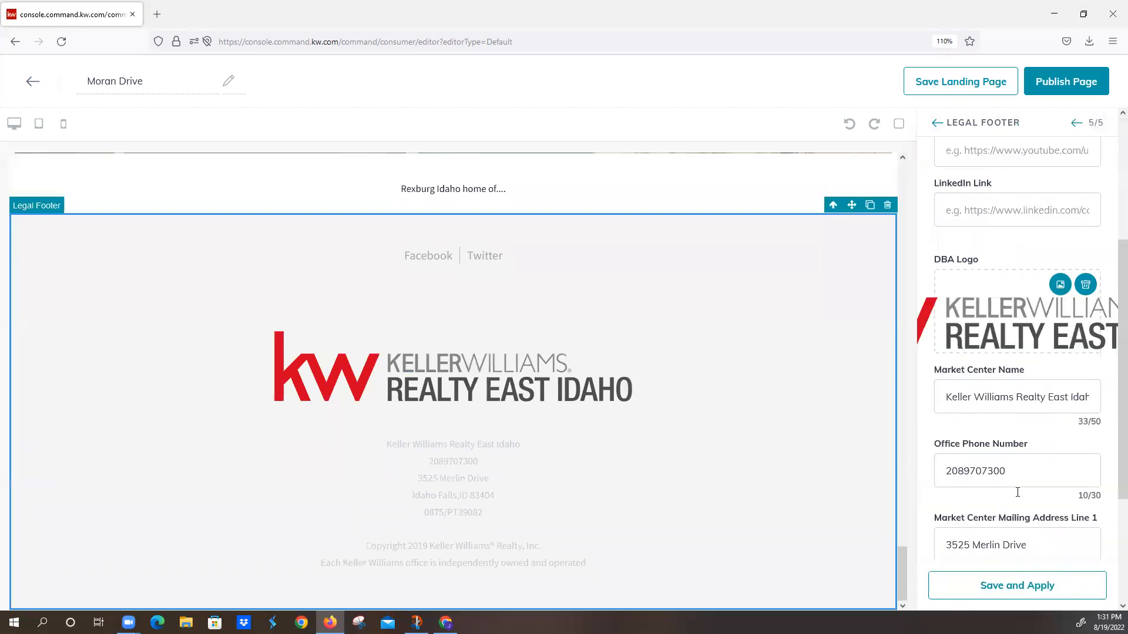
pyautogui.click(1019, 591)
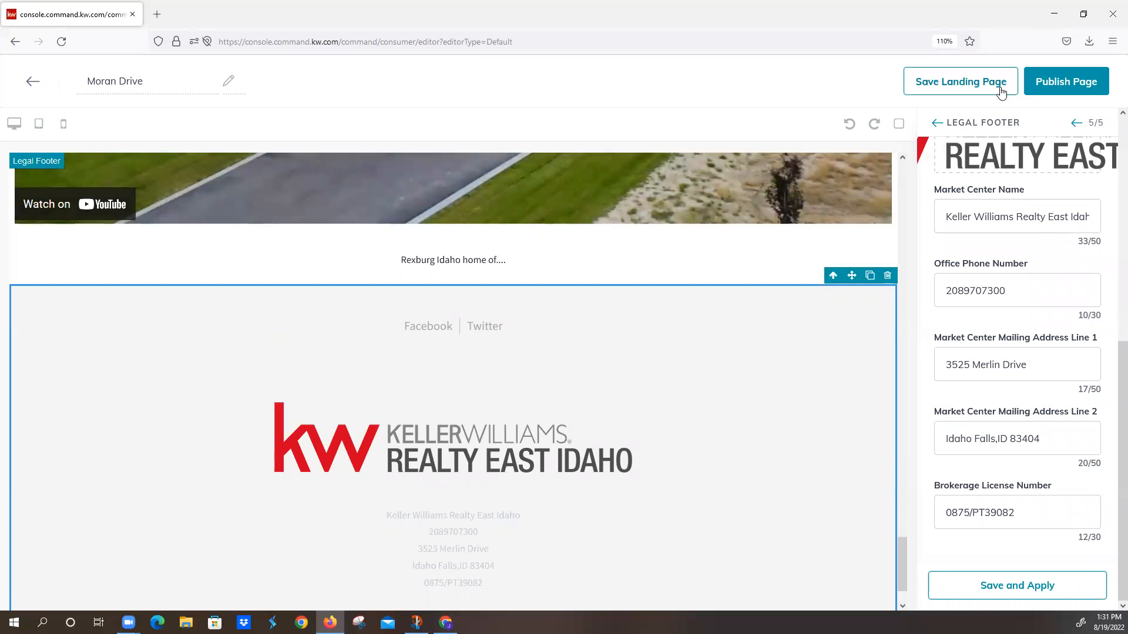
# Step: Publish the landing page, confirm updating the active version, and open the list of landing pages
pyautogui.click(1043, 82)
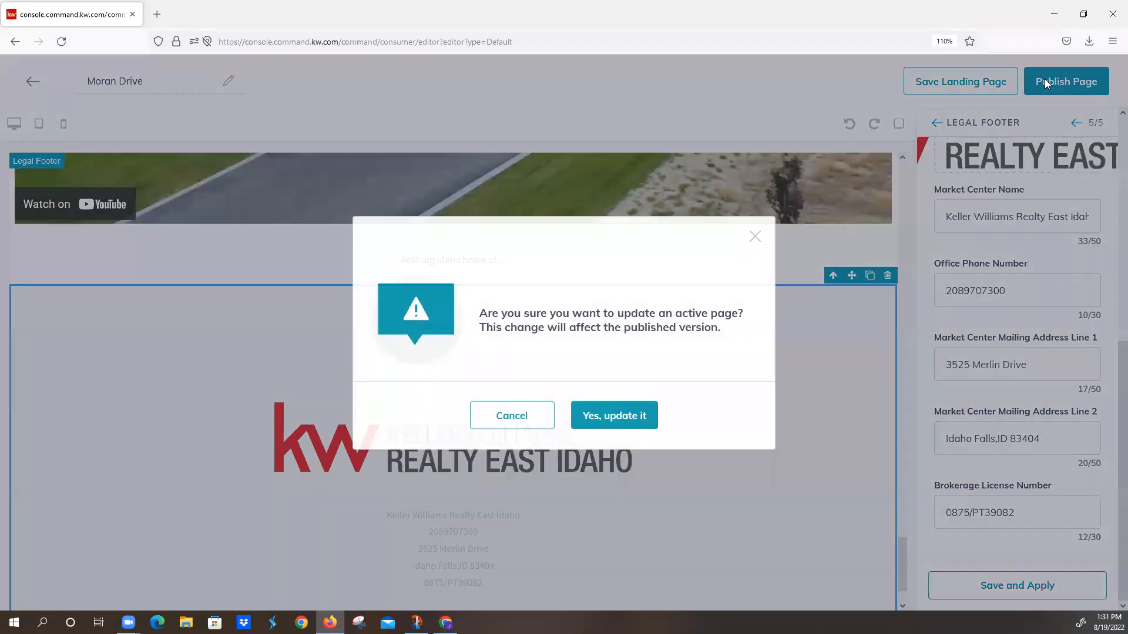
pyautogui.click(610, 416)
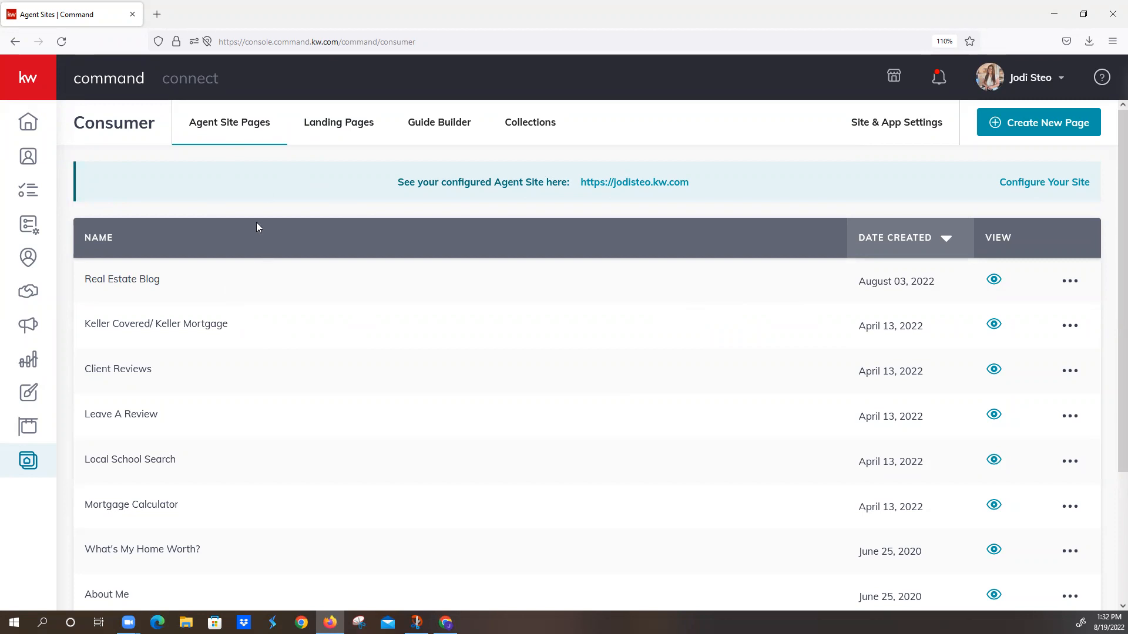
pyautogui.click(337, 127)
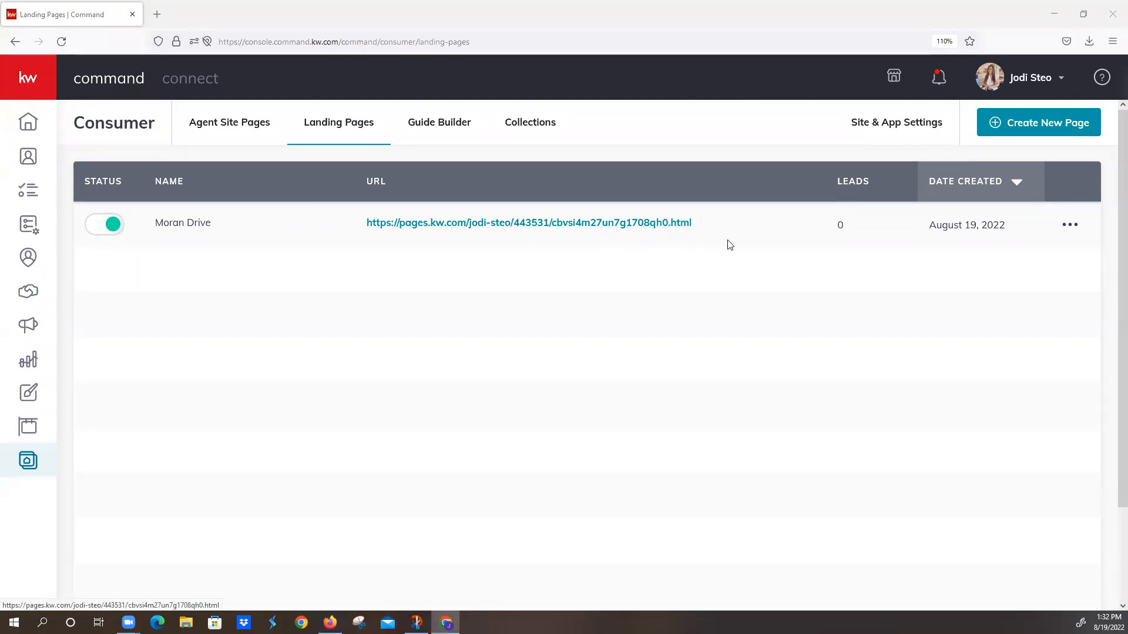
# Step: Replace the custom ending of the Moran Drive landing page's URL with the listing's house number and street name without spaces
pyautogui.click(1069, 228)
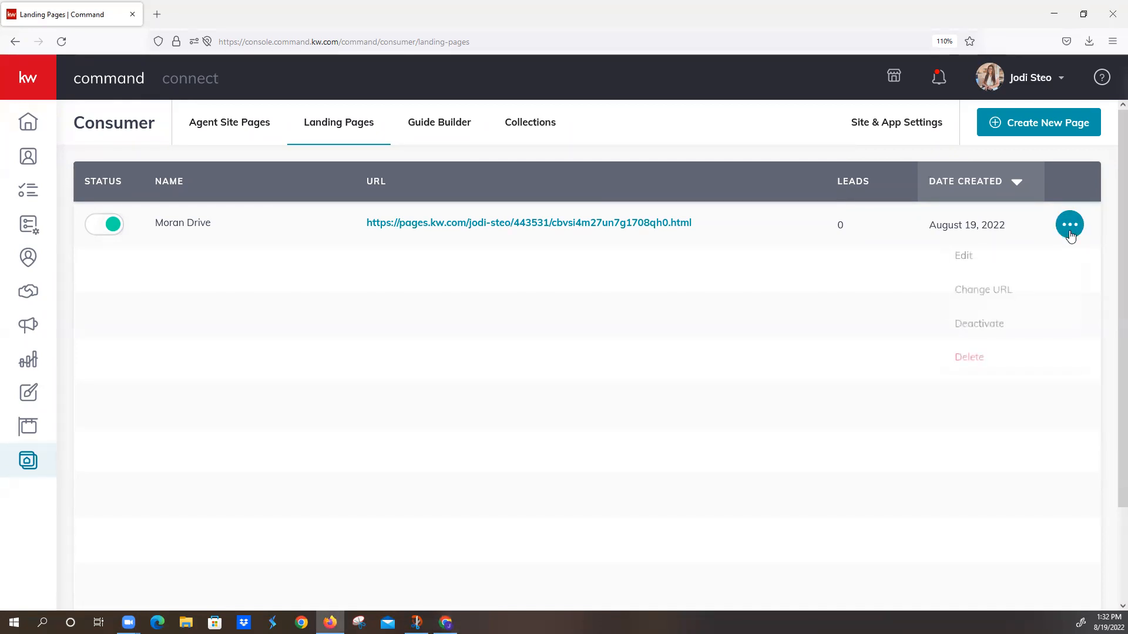
pyautogui.click(1029, 288)
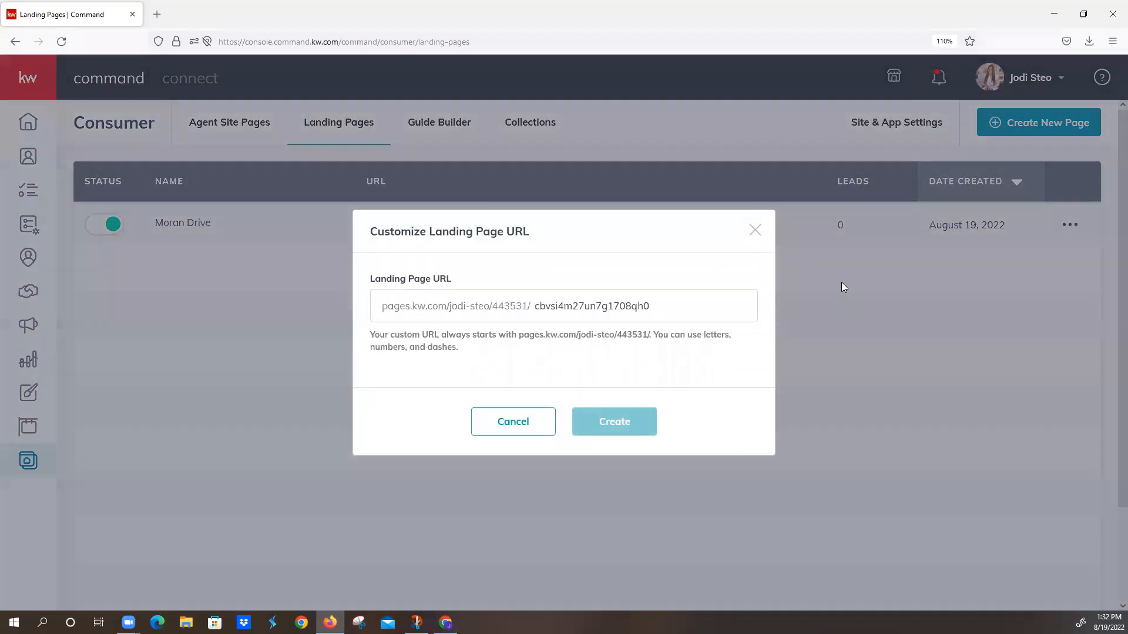
pyautogui.moveTo(650, 305); pyautogui.dragTo(537, 300)
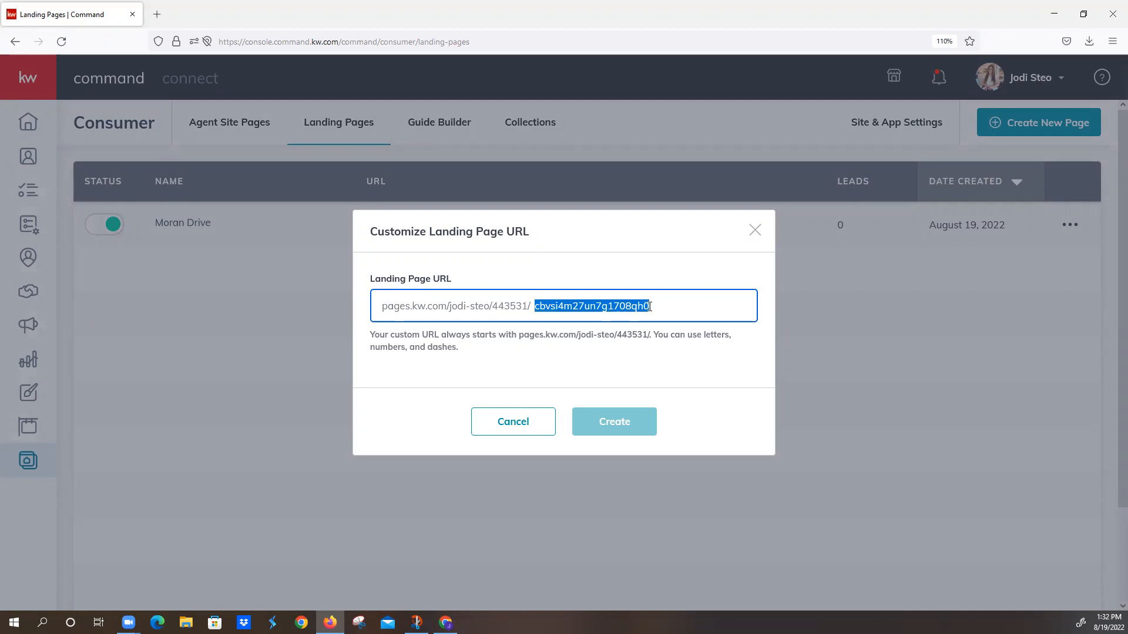
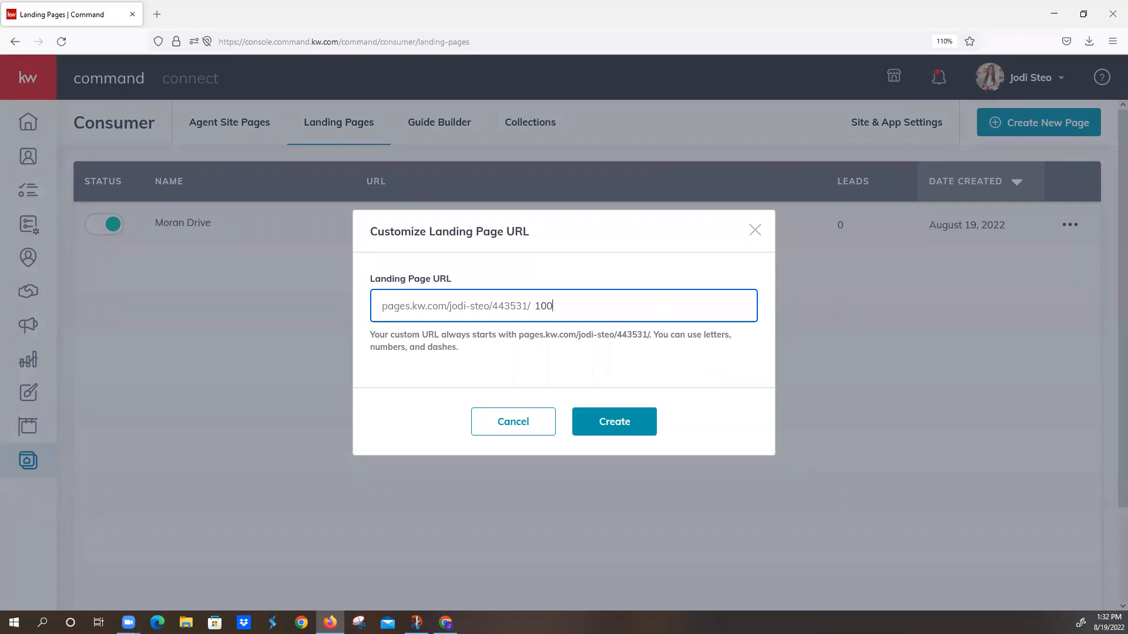
pyautogui.click(630, 425)
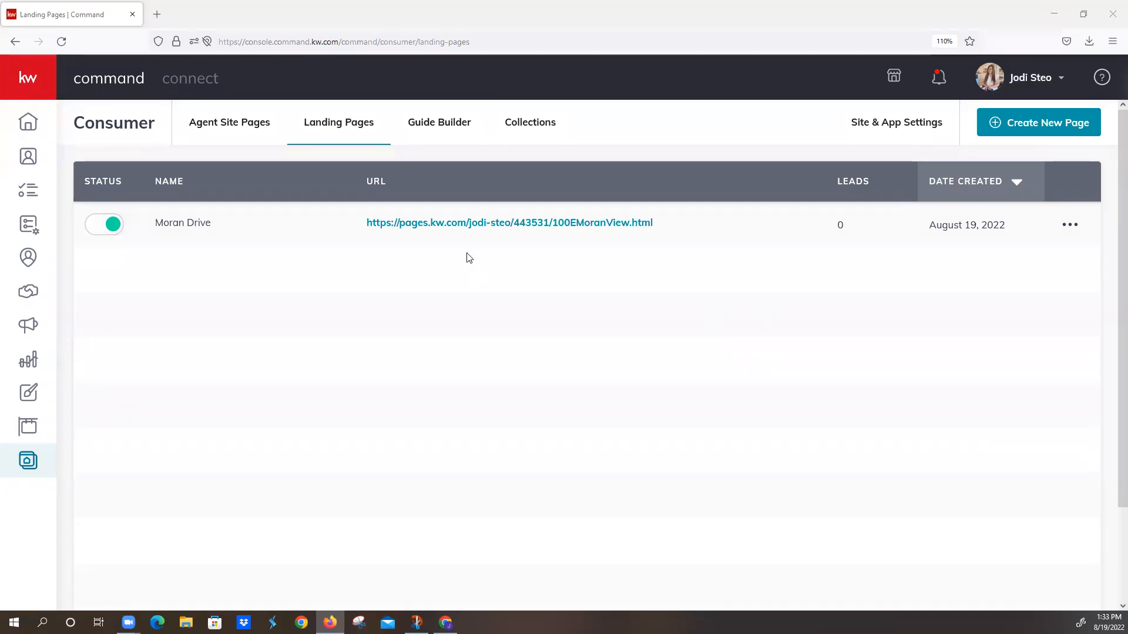
# Step: Open the published Moran Drive page and review its header photo, property facts and About the Property text
pyautogui.click(493, 226)
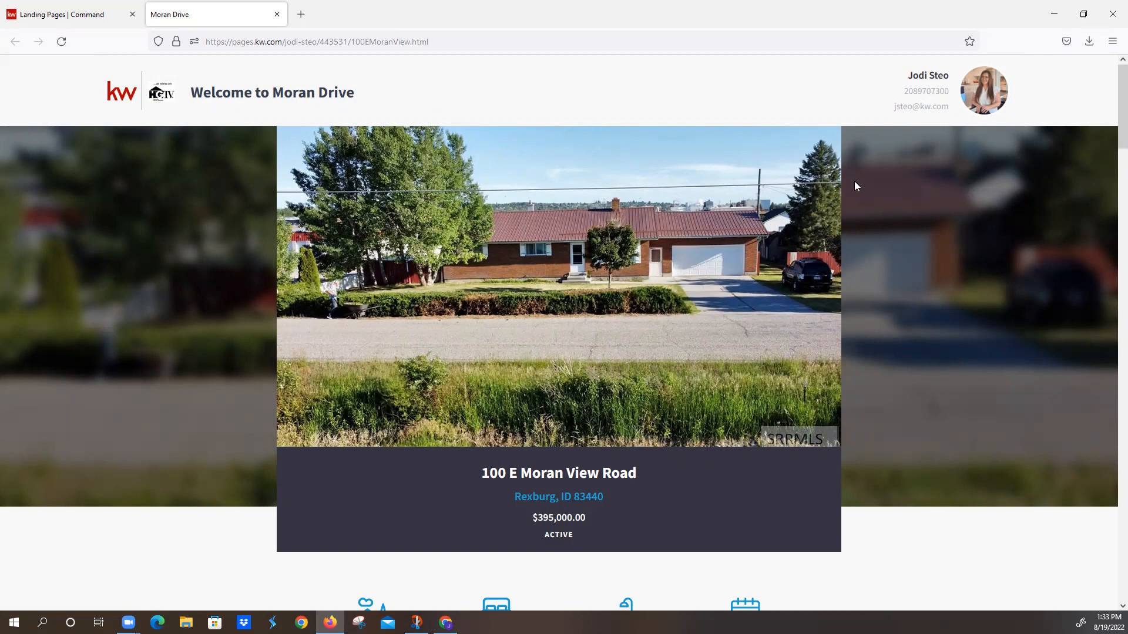
pyautogui.scroll(-1, 698, 336)
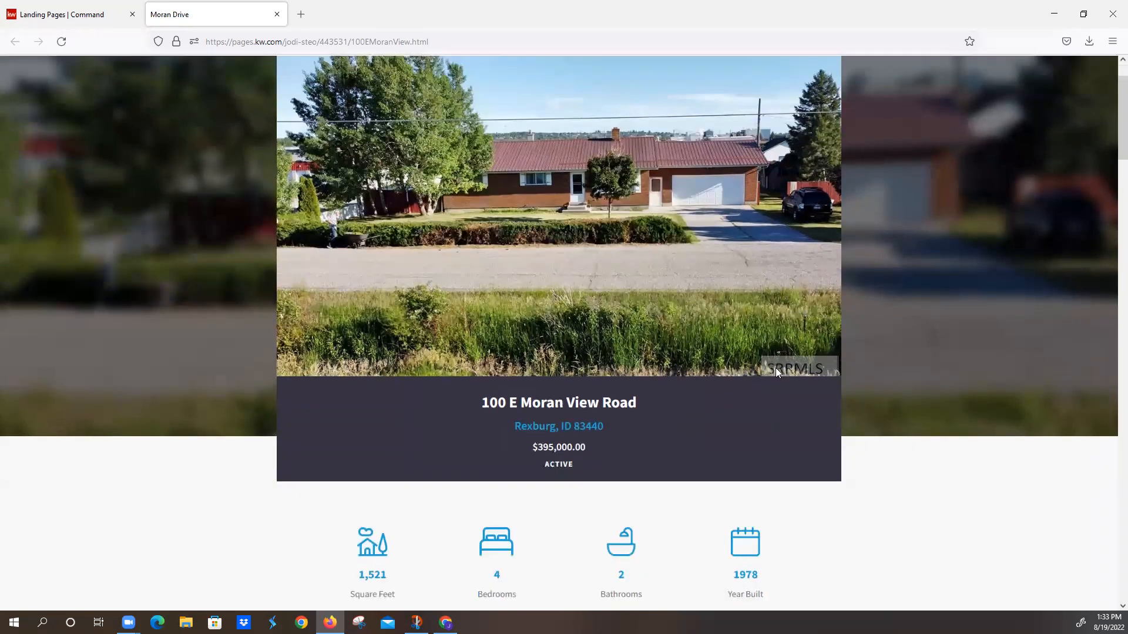
pyautogui.scroll(-3, 738, 388)
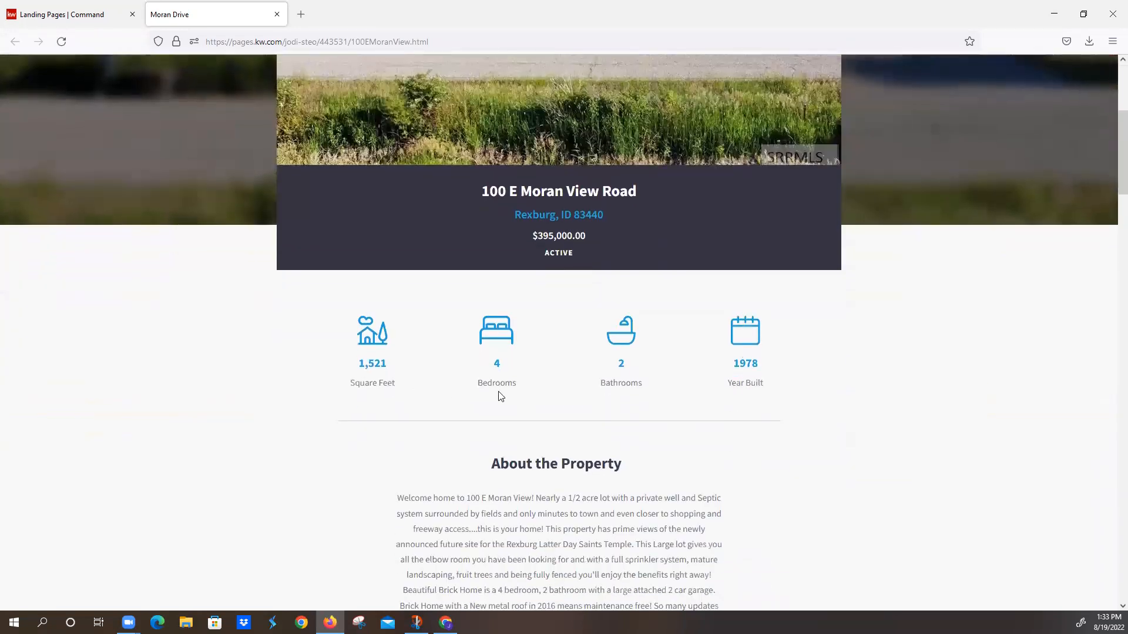
pyautogui.scroll(-2, 791, 414)
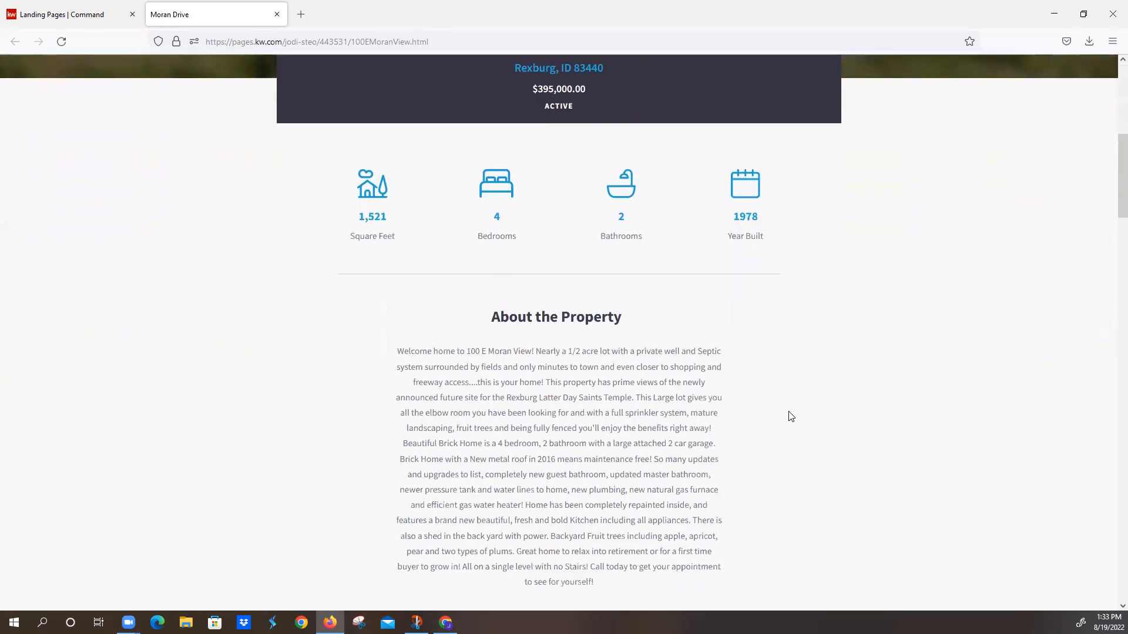
pyautogui.scroll(-3, 790, 418)
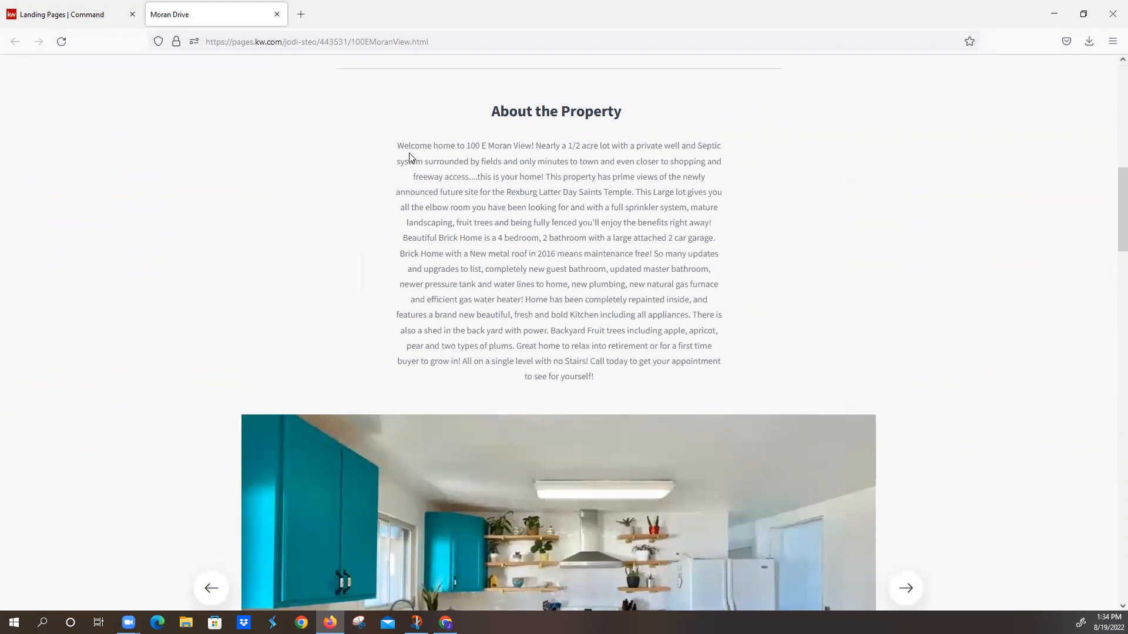
pyautogui.scroll(-2, 577, 307)
pyautogui.scroll(-4, 577, 310)
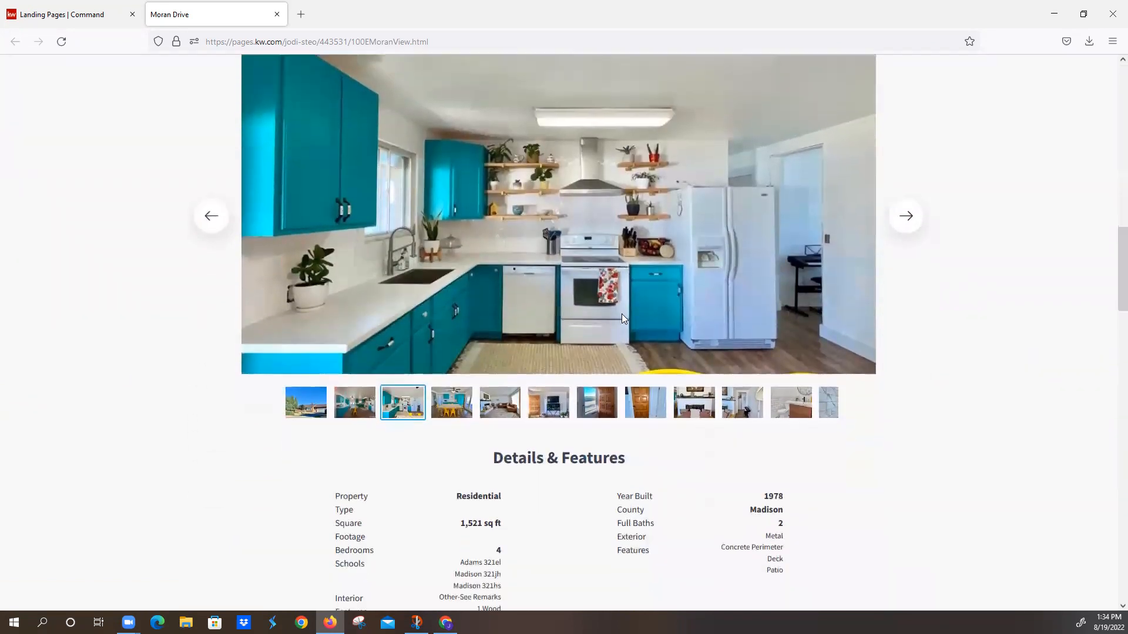
# Step: Browse through several photos in the property gallery and review the Details & Features section
pyautogui.click(905, 173)
pyautogui.click(904, 173)
pyautogui.click(904, 174)
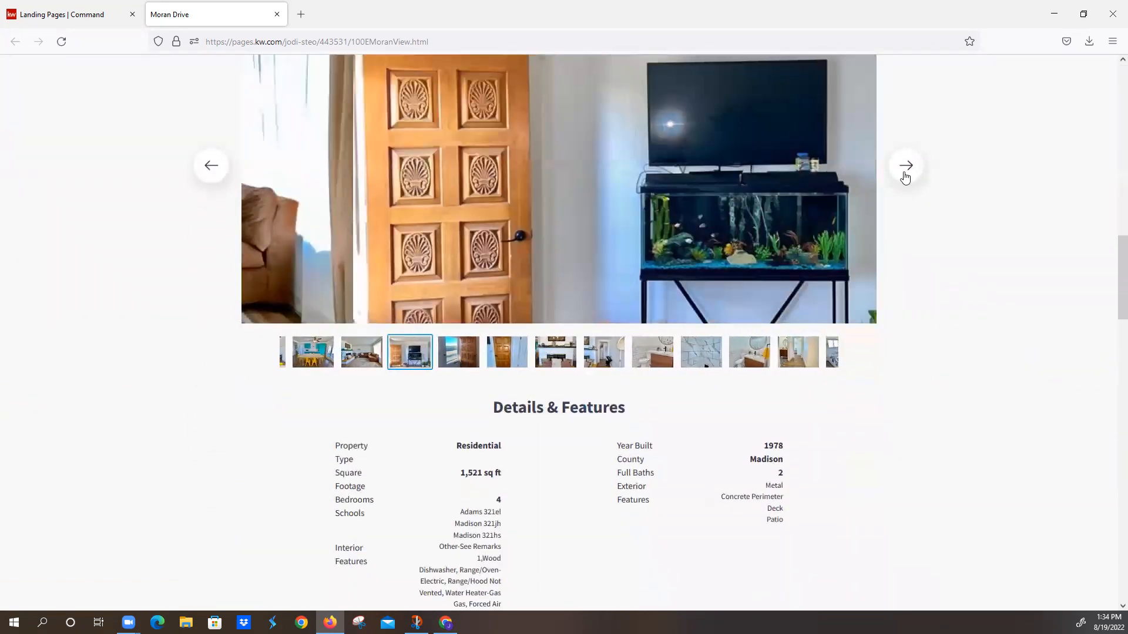
pyautogui.click(905, 174)
pyautogui.click(905, 174)
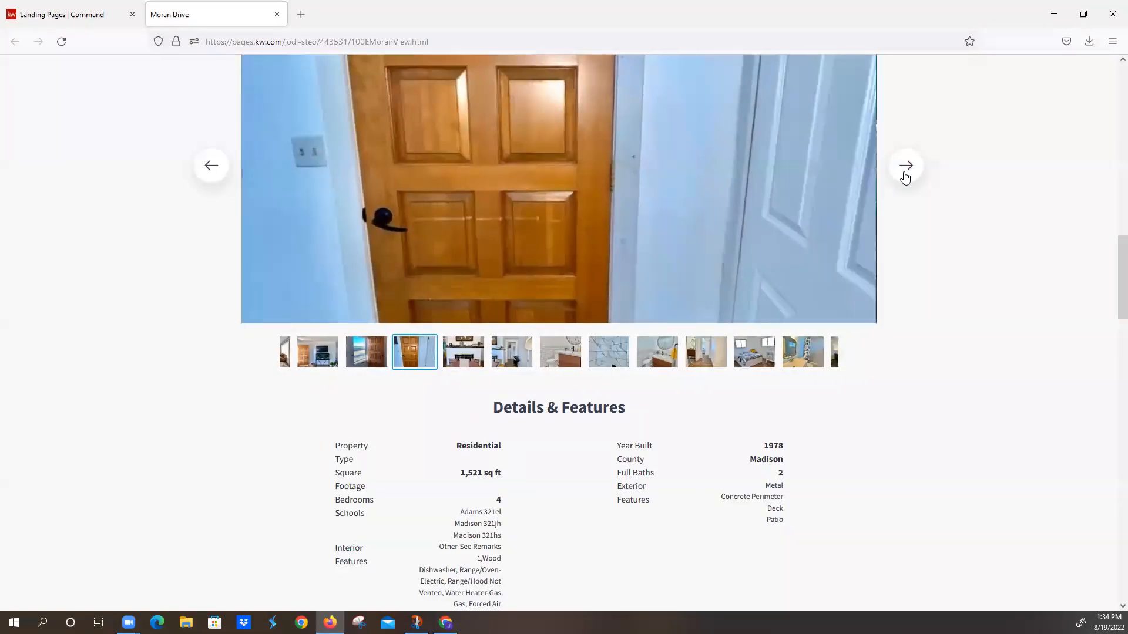
pyautogui.scroll(-1, 703, 415)
pyautogui.scroll(-2, 699, 414)
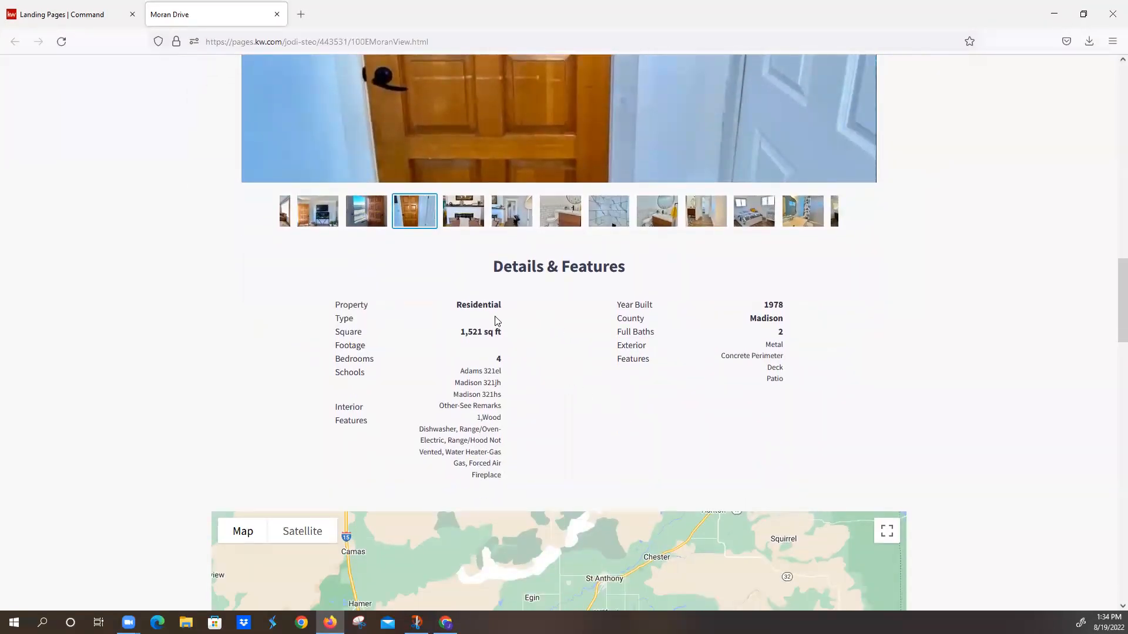
pyautogui.scroll(-1, 593, 410)
pyautogui.scroll(-2, 593, 410)
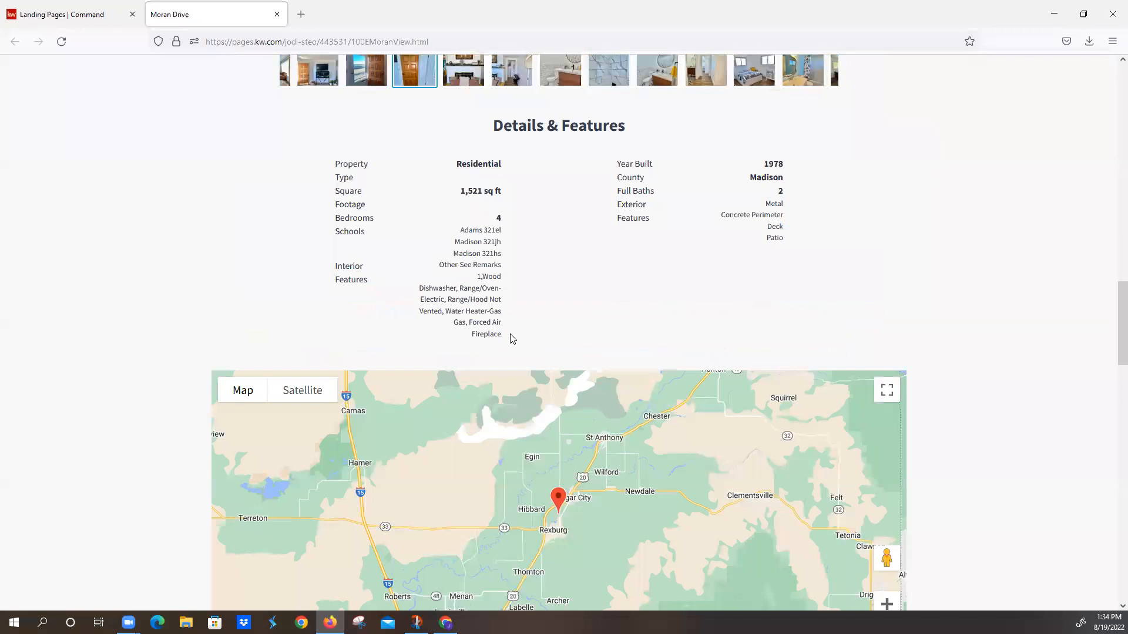
# Step: Zoom the page's map in on the property marker until the surrounding streets are readable
pyautogui.scroll(-2, 541, 345)
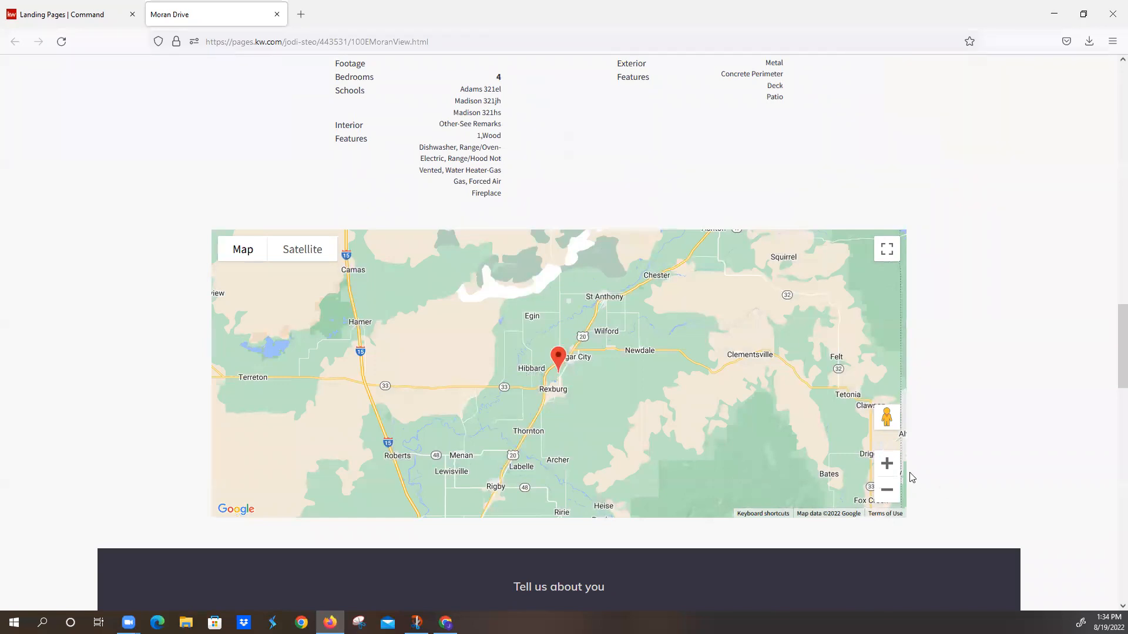
pyautogui.click(887, 464)
pyautogui.click(887, 464)
pyautogui.click(889, 465)
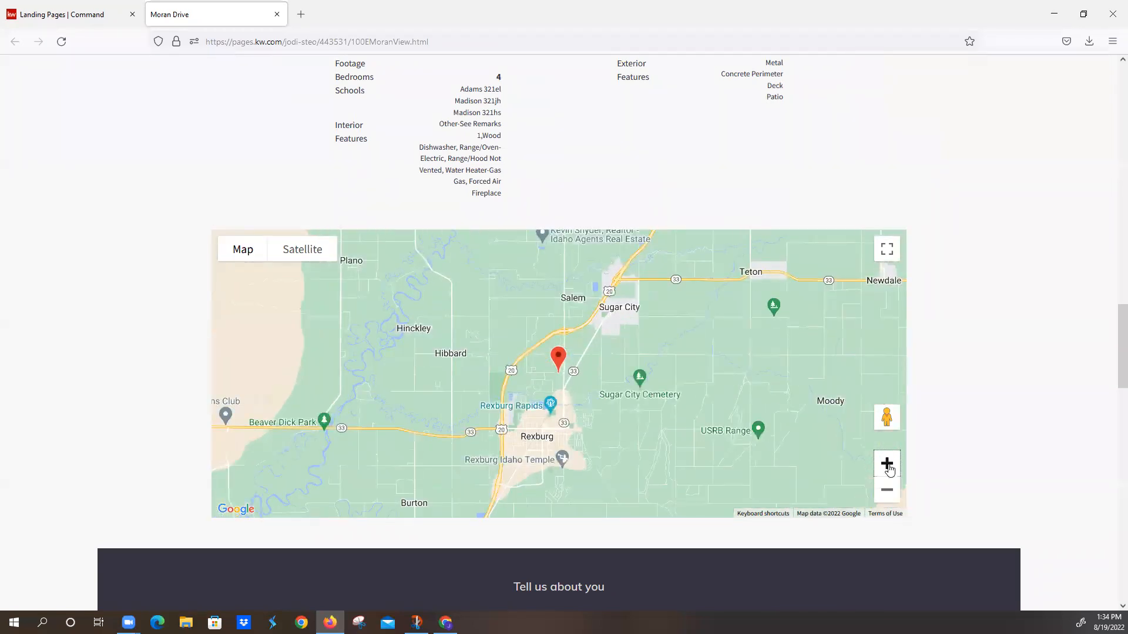
pyautogui.click(888, 466)
pyautogui.click(888, 465)
pyautogui.click(887, 464)
pyautogui.click(887, 464)
pyautogui.click(886, 464)
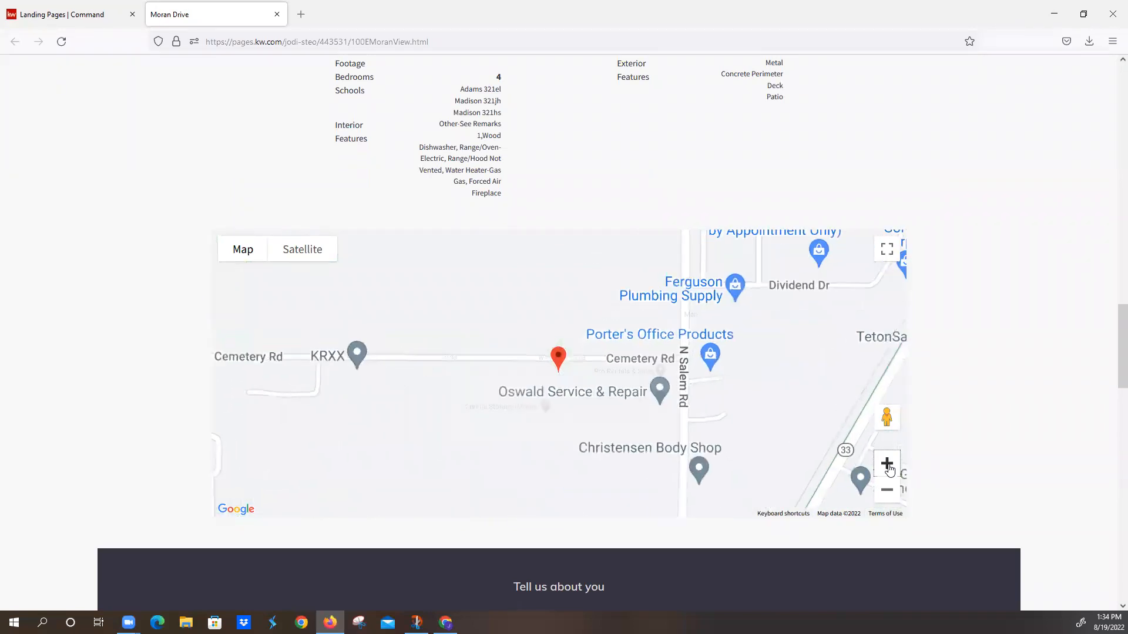
pyautogui.click(887, 464)
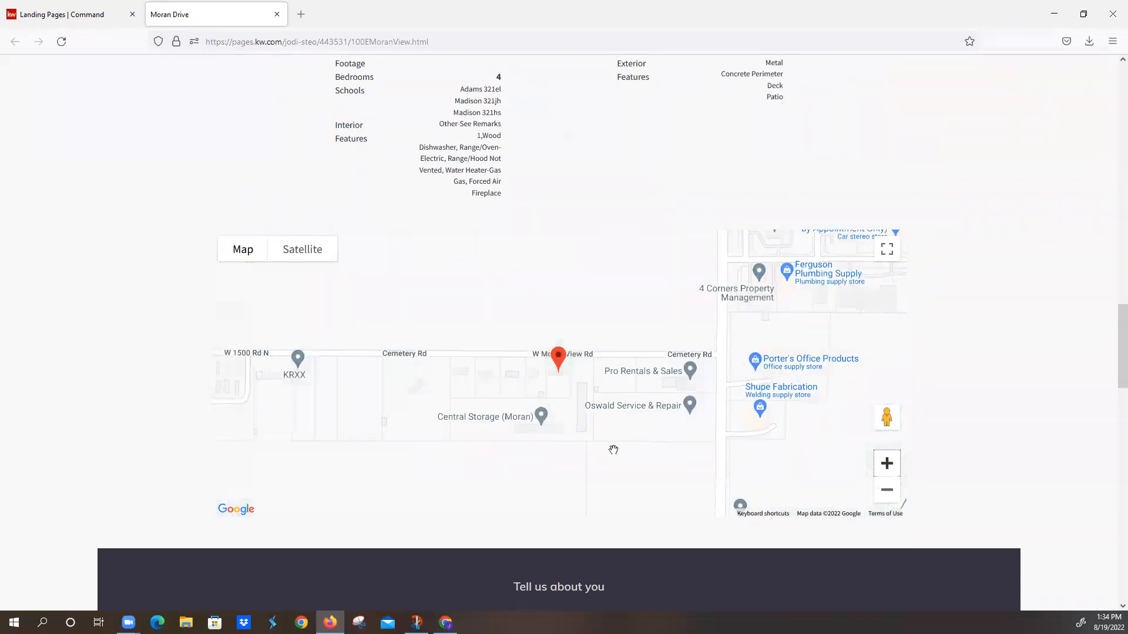
# Step: Review the rest of the Moran Drive page down to the footer, playing a few seconds of the Luxury Views video
pyautogui.scroll(-2, 664, 458)
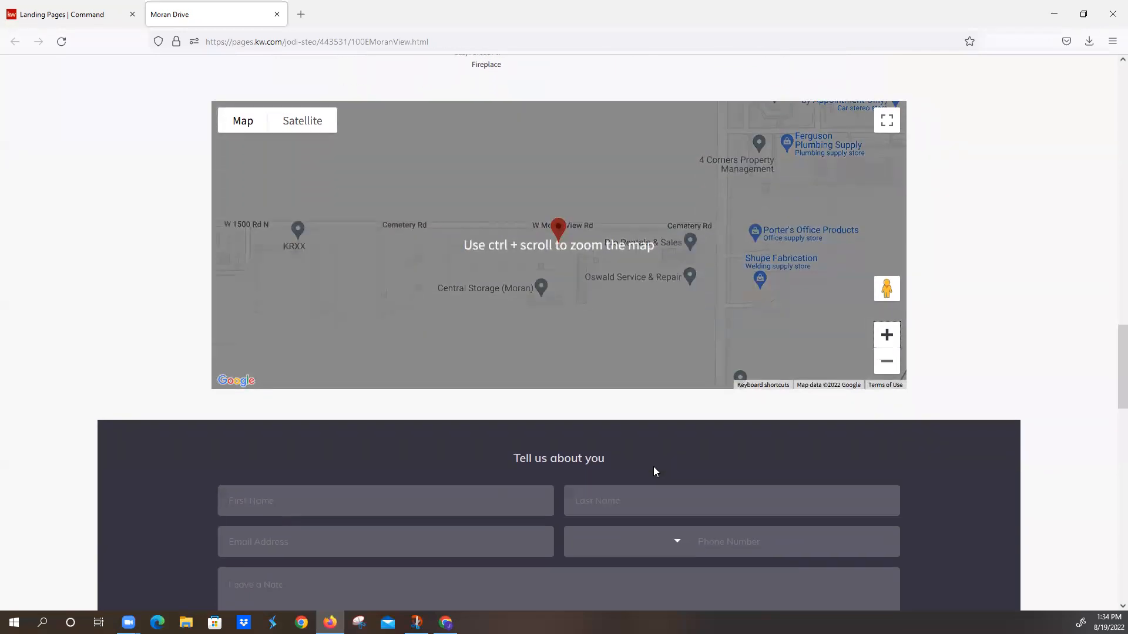
pyautogui.scroll(-5, 653, 467)
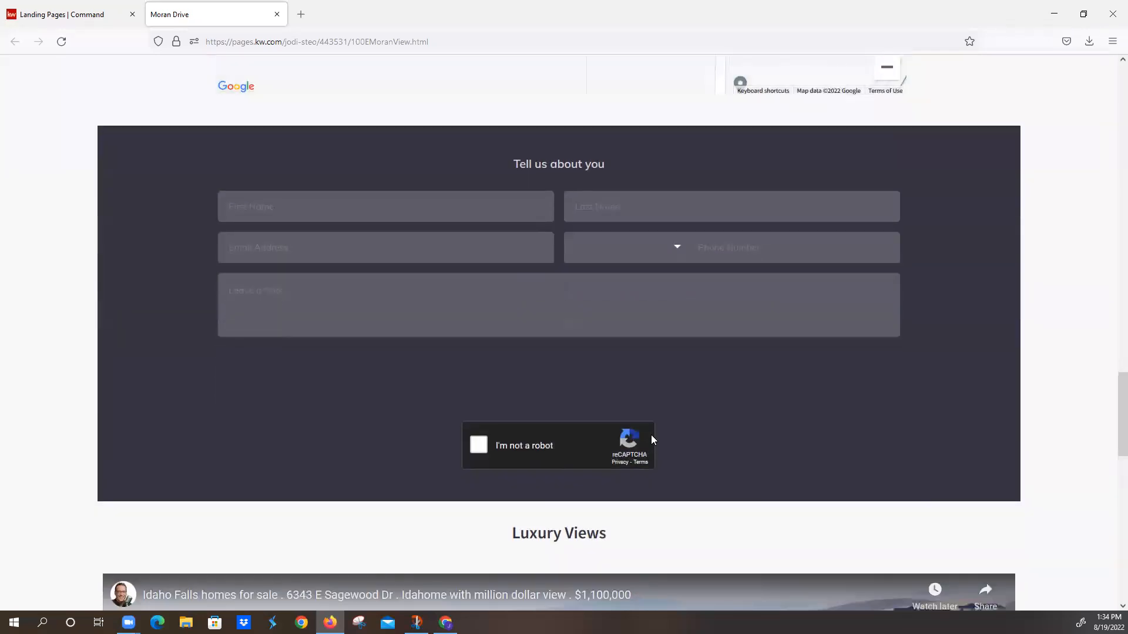
pyautogui.scroll(-6, 652, 440)
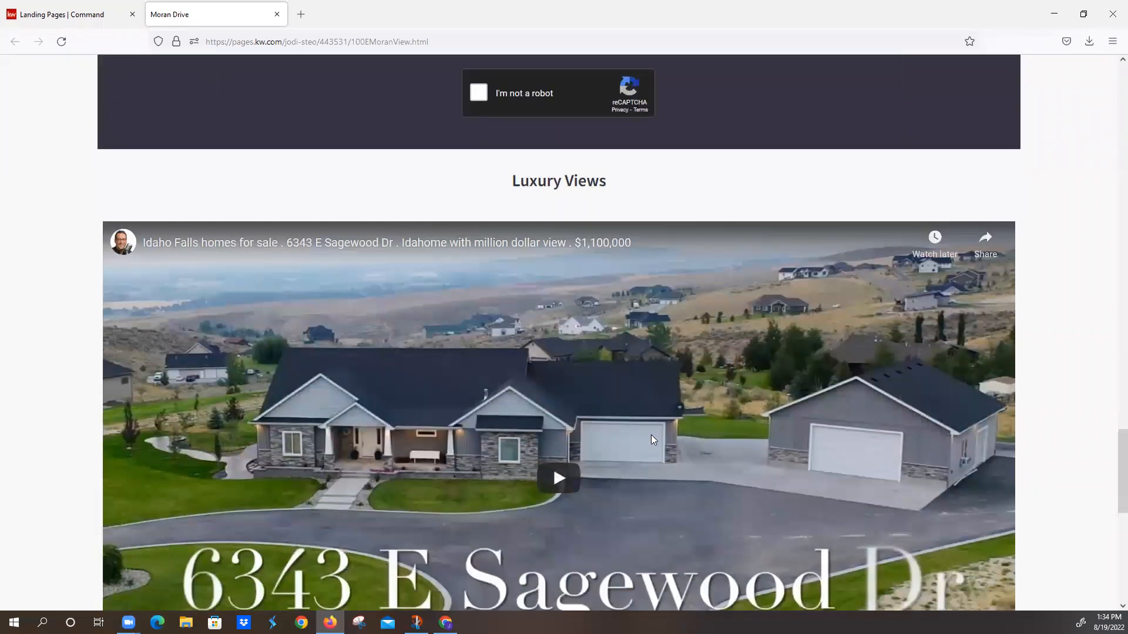
pyautogui.scroll(-2, 651, 440)
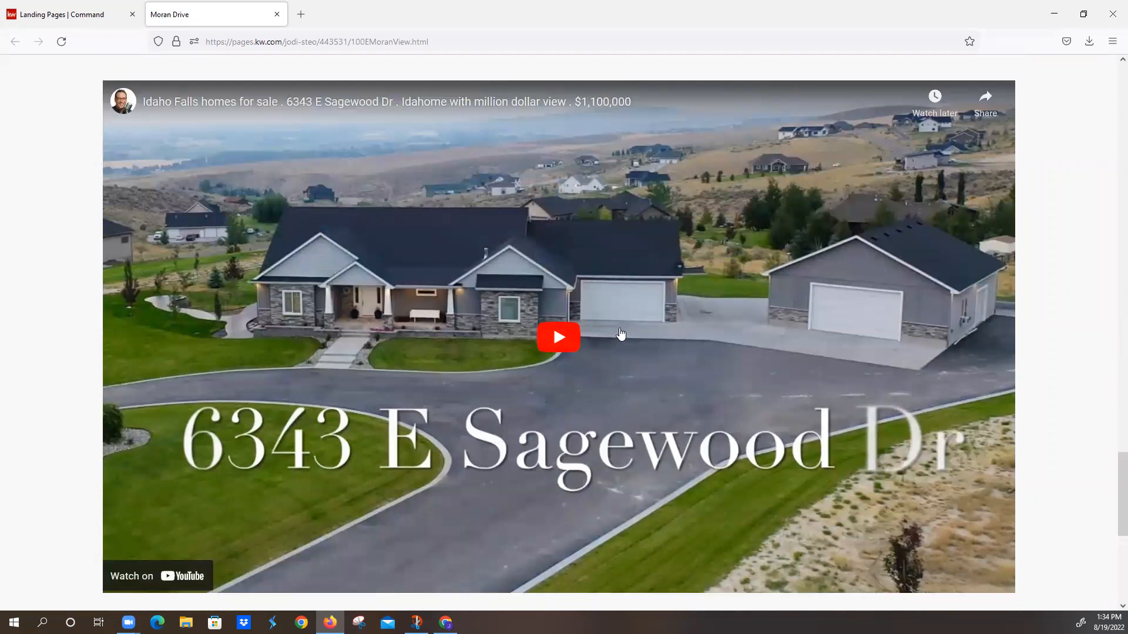
pyautogui.click(559, 339)
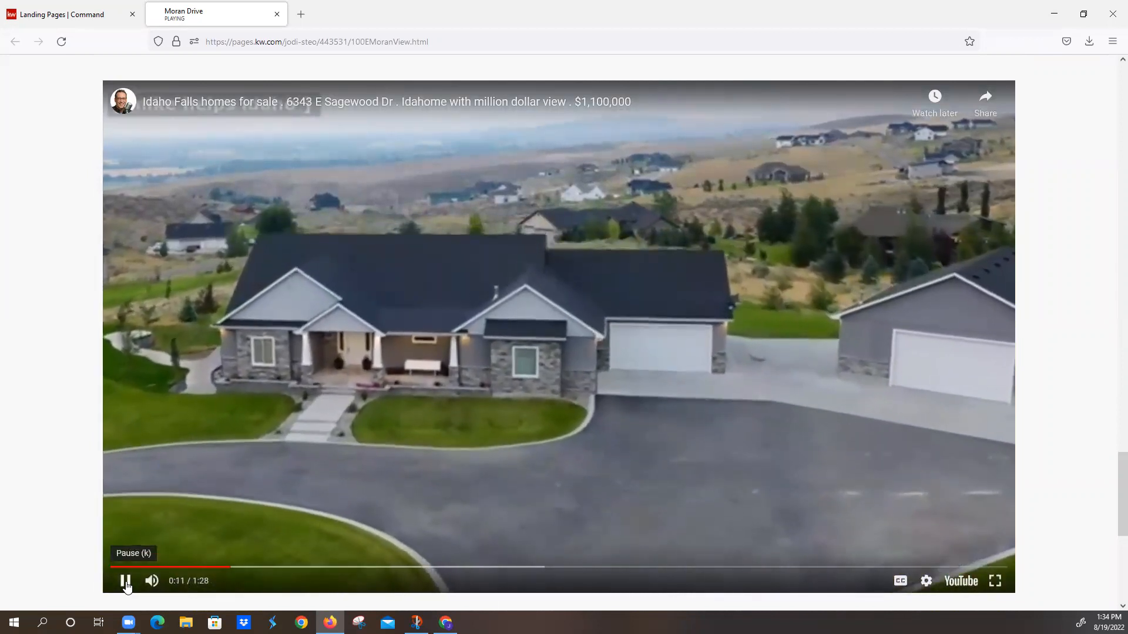
pyautogui.click(126, 582)
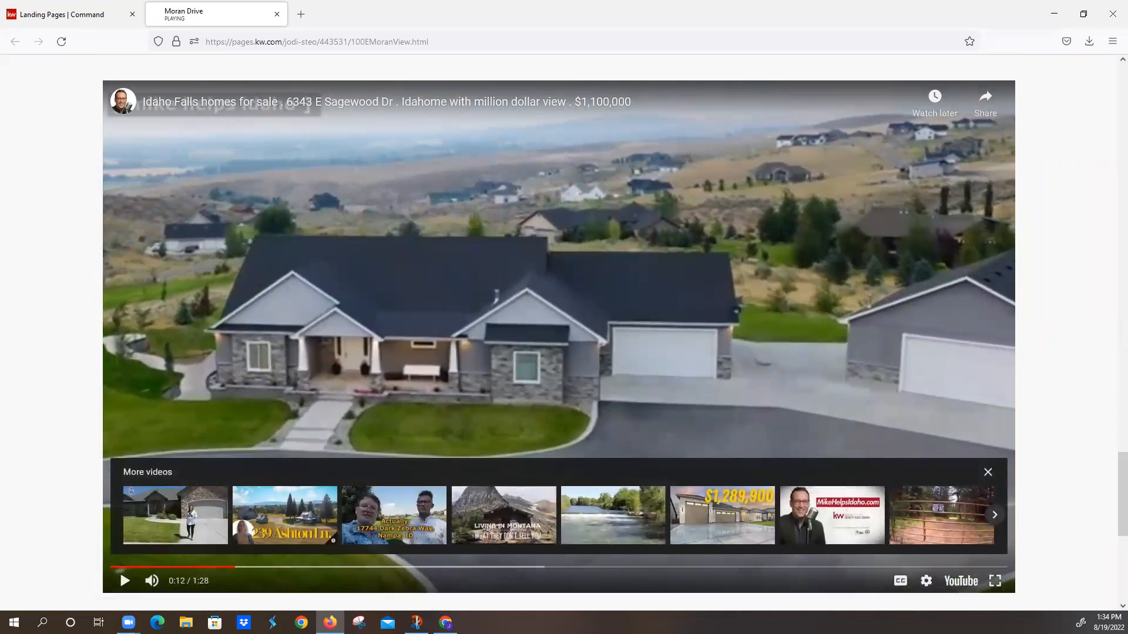
pyautogui.scroll(-5, 598, 413)
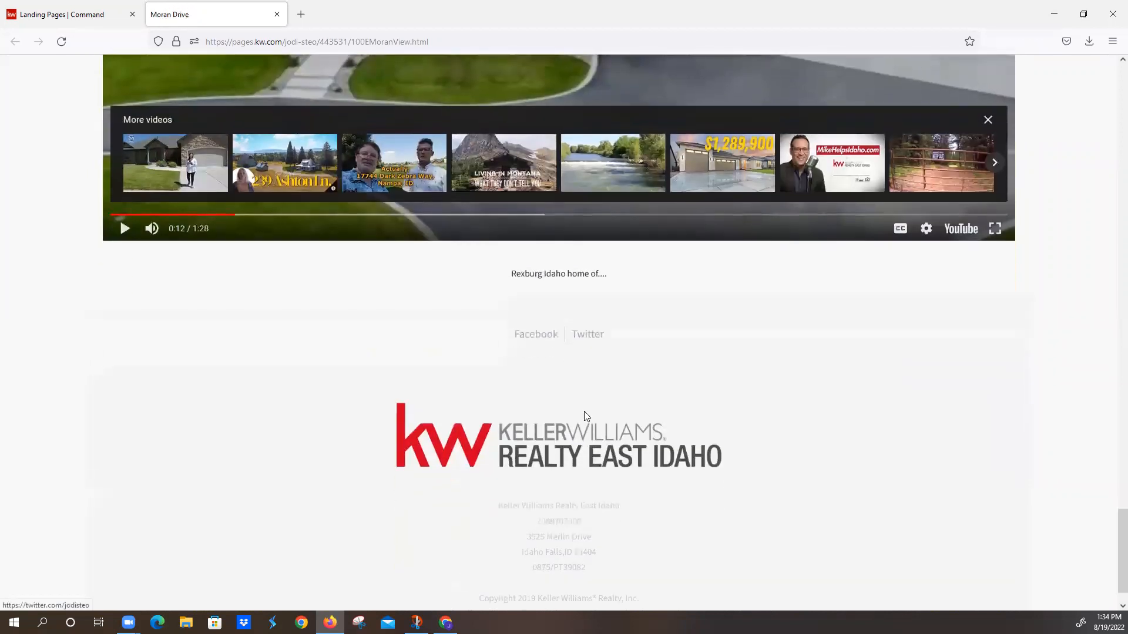
pyautogui.scroll(12, 746, 453)
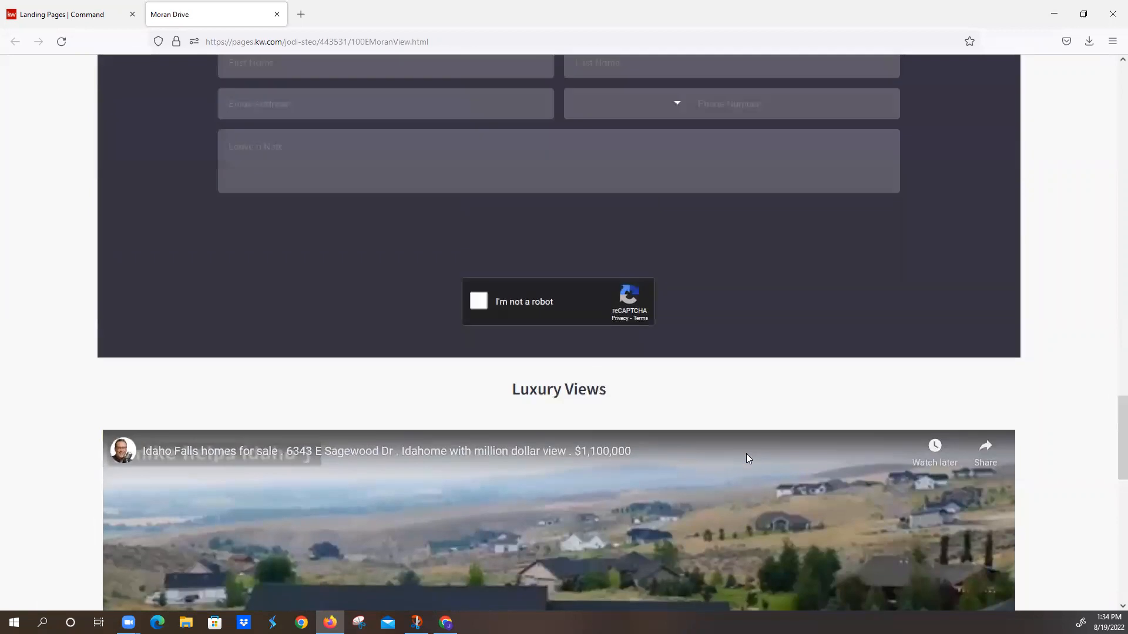
# Step: Enter the test contact's first name and last name in the "Tell us about you" form
pyautogui.click(266, 207)
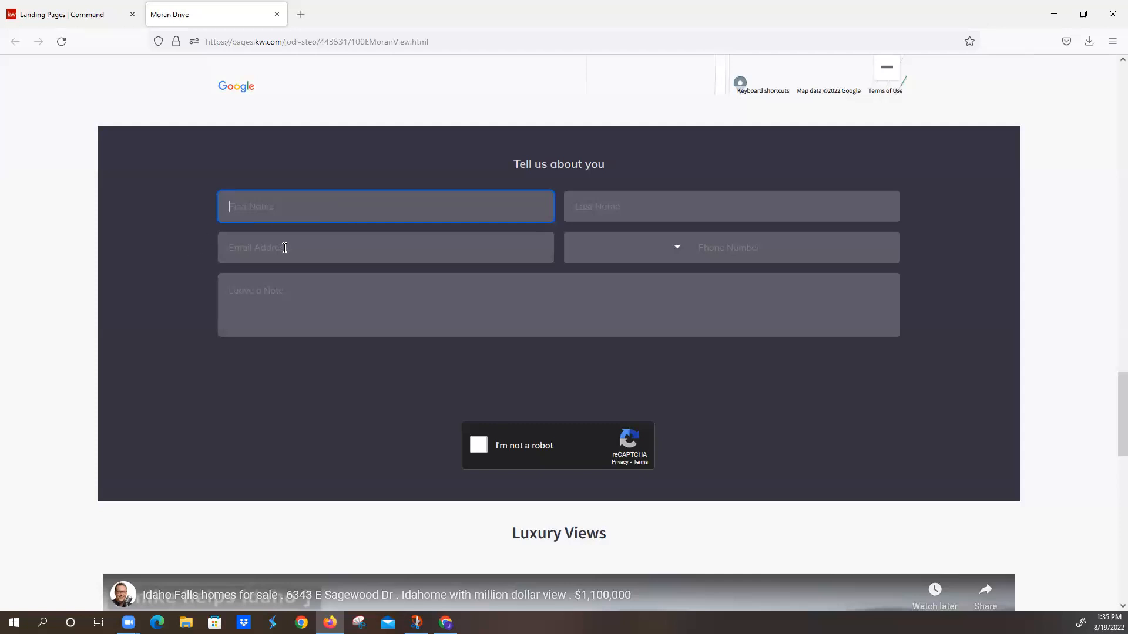
pyautogui.press('Tab')
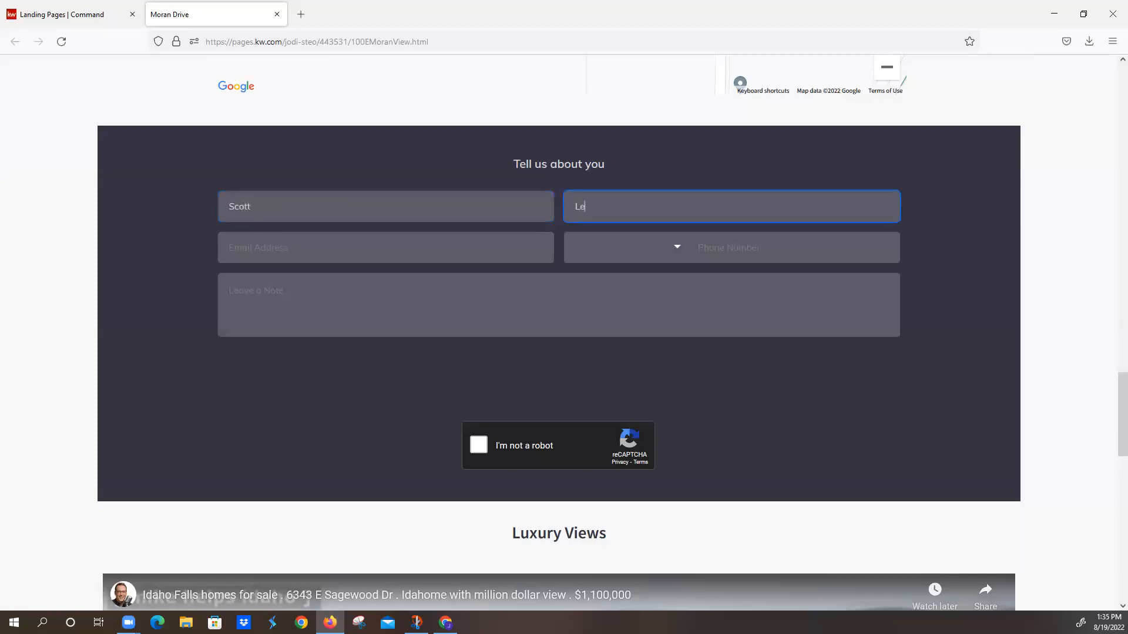
pyautogui.press('Tab')
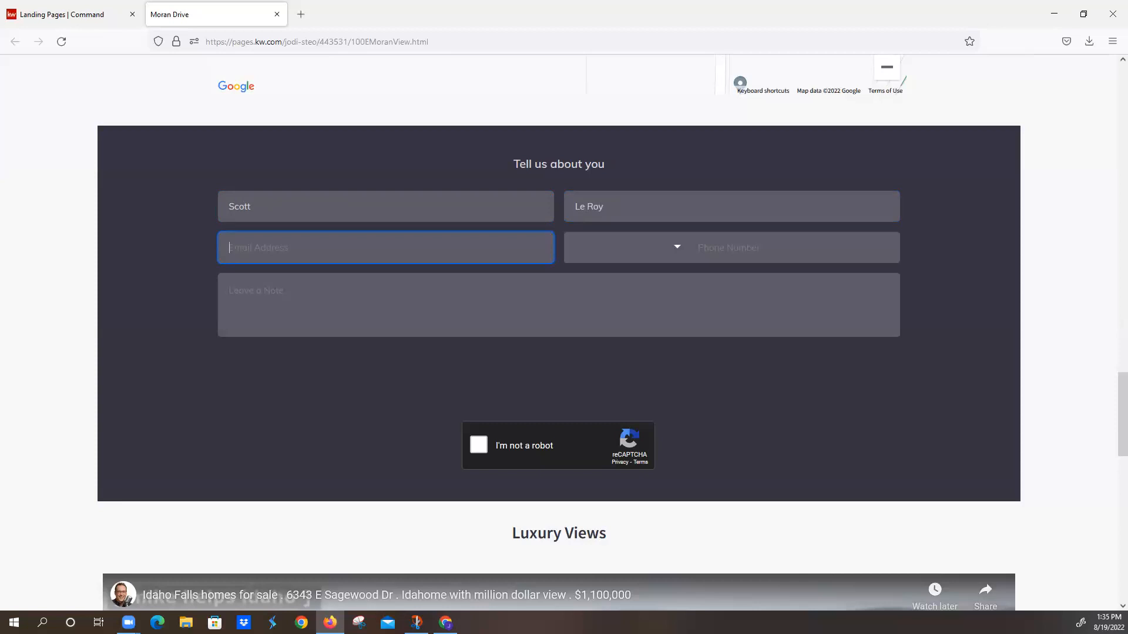
# Step: Enter the test contact's email address in the lead form
pyautogui.write('gmid')
pyautogui.write('l.')
pyautogui.press('BackSpace')
pyautogui.press('BackSpace')
pyautogui.press('BackSpace')
pyautogui.press('BackSpace')
pyautogui.write('ail.')
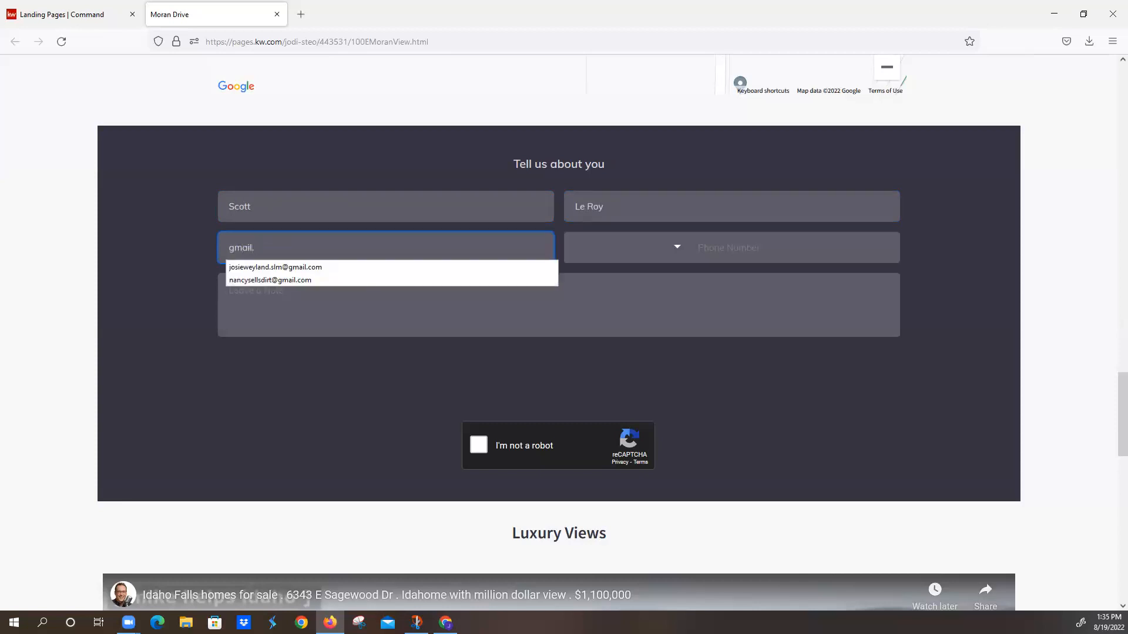
pyautogui.press('BackSpace')
pyautogui.write('@g')
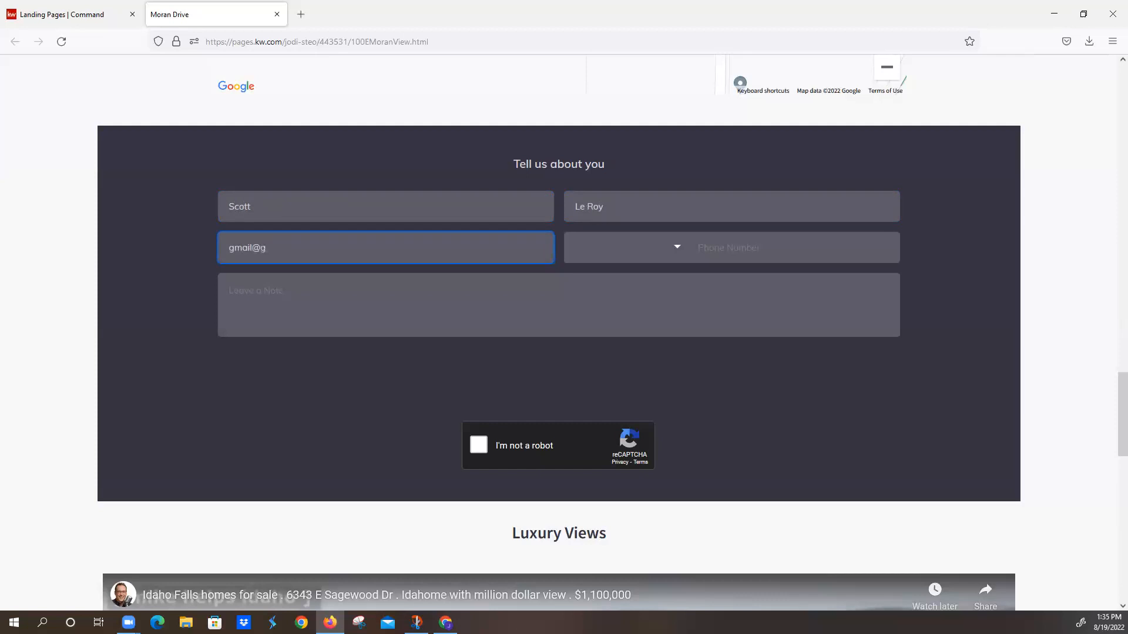
pyautogui.write('mail.com')
pyautogui.press('Tab')
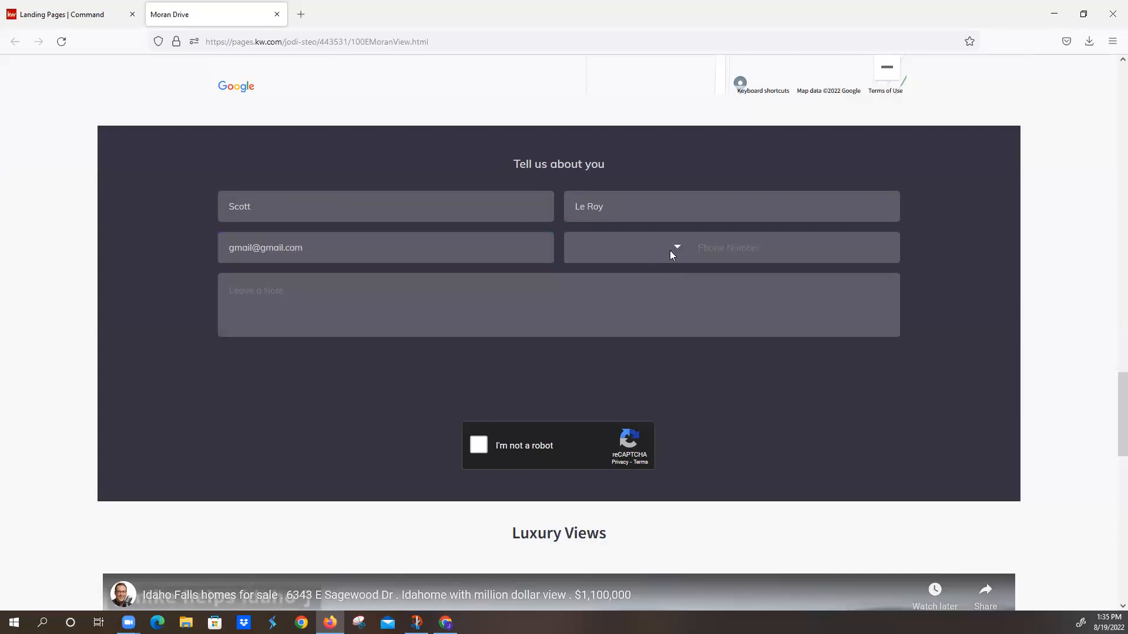
# Step: Enter the test contact's phone number with hyphens in the lead form
pyautogui.click(719, 248)
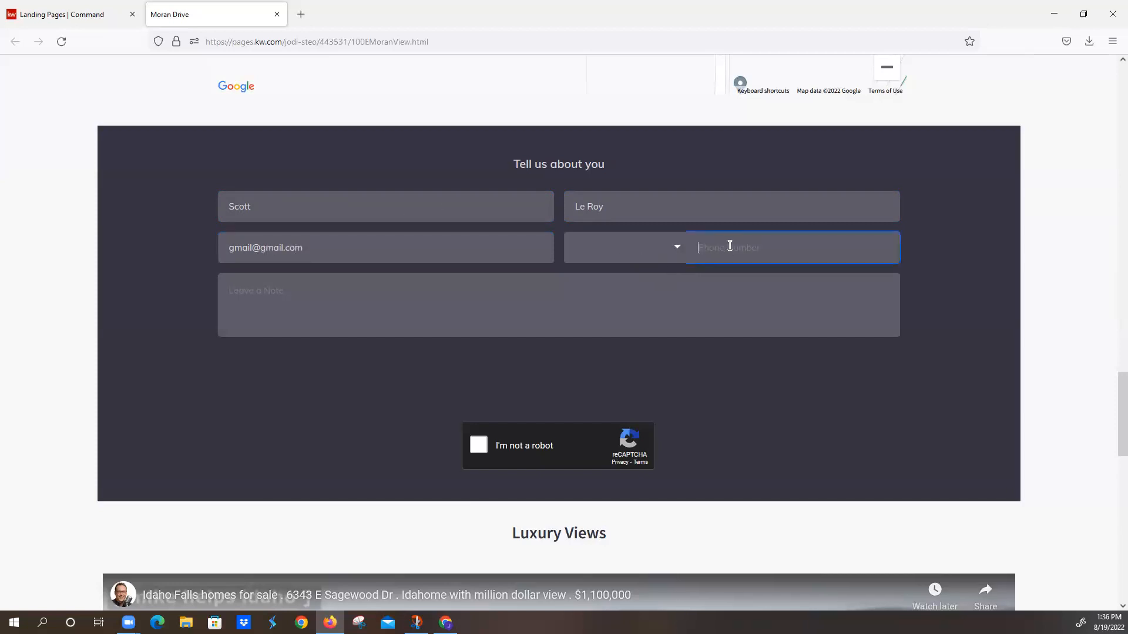
# Step: Add the note TEST, complete the "I'm not a robot" check and try to send the form
pyautogui.click(523, 299)
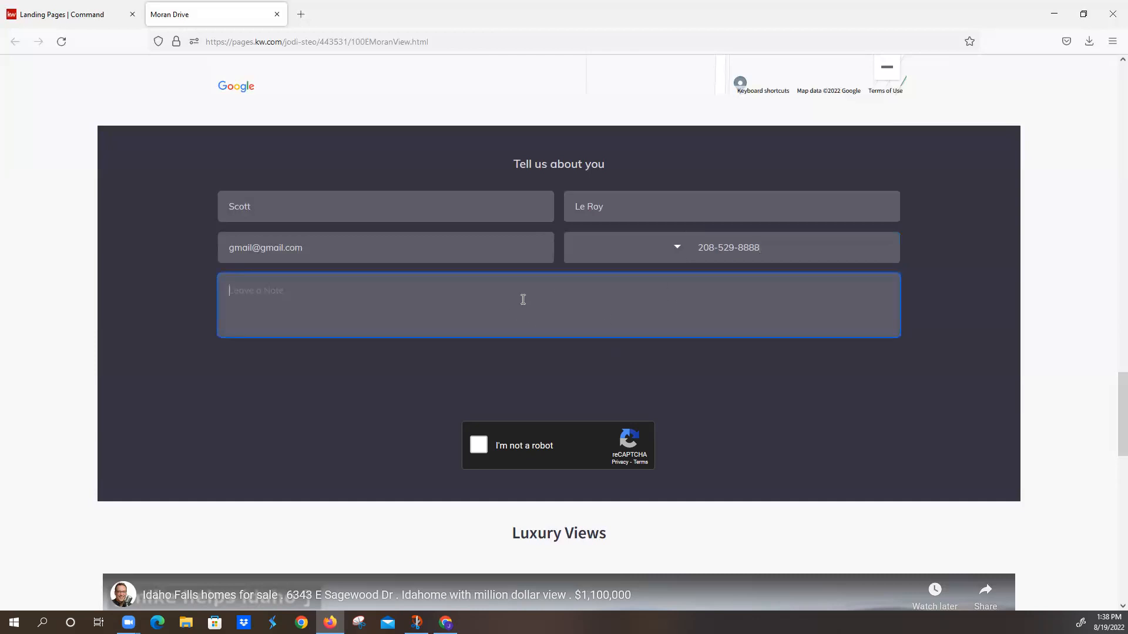
pyautogui.write('TEST')
pyautogui.click(491, 449)
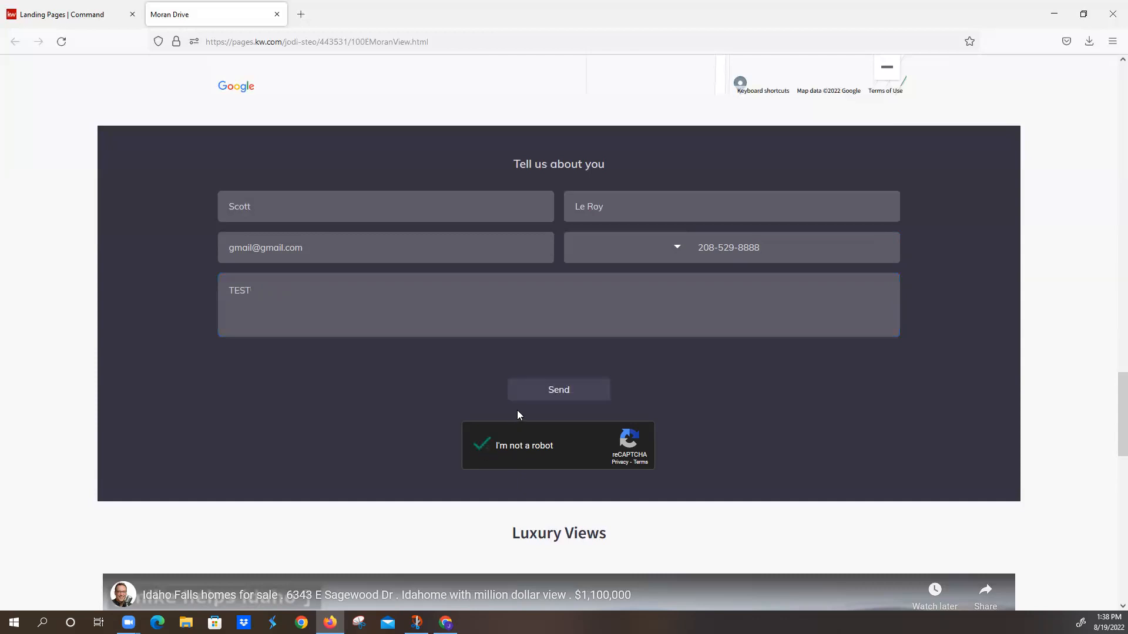
pyautogui.click(535, 399)
# Step: Replace the phone number with the same number without hyphens and try to send the form again
pyautogui.tripleClick(800, 248)
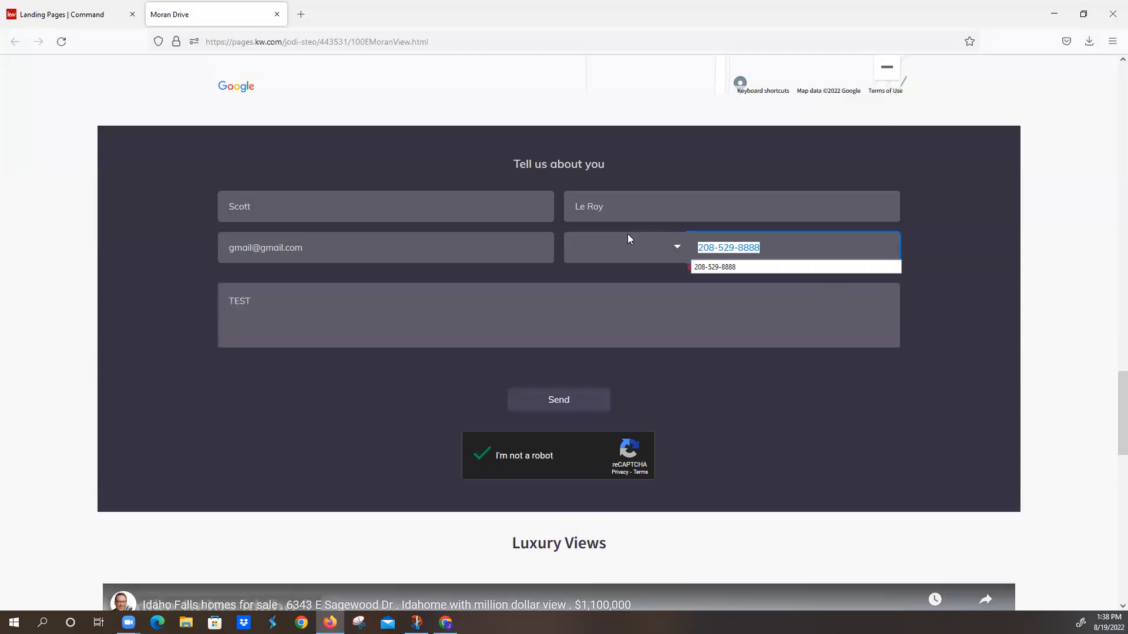
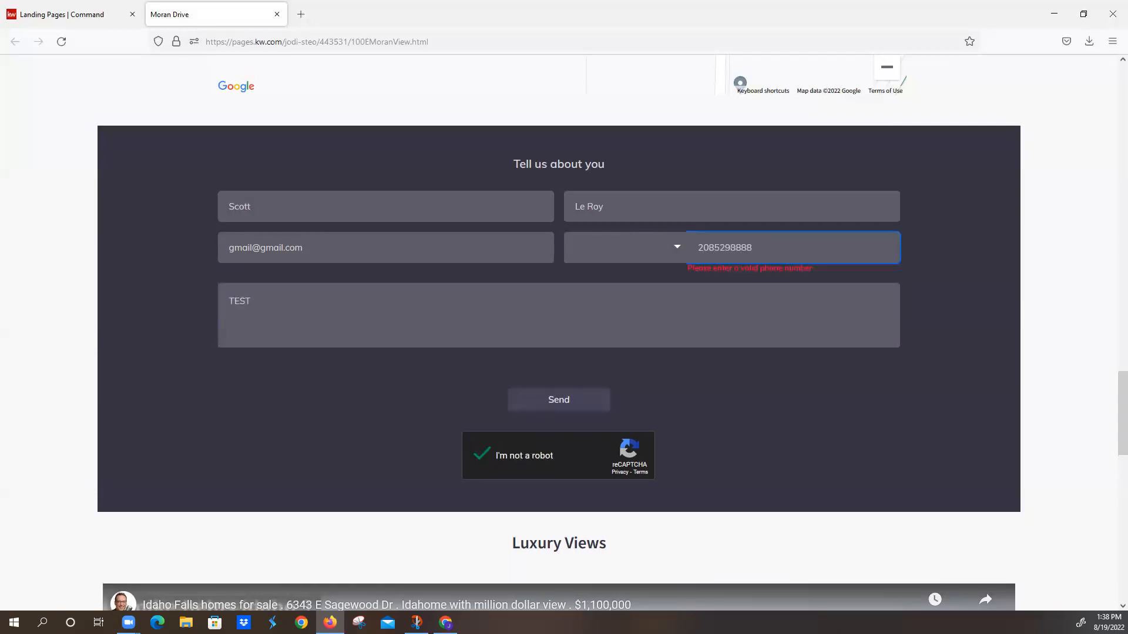
pyautogui.click(572, 405)
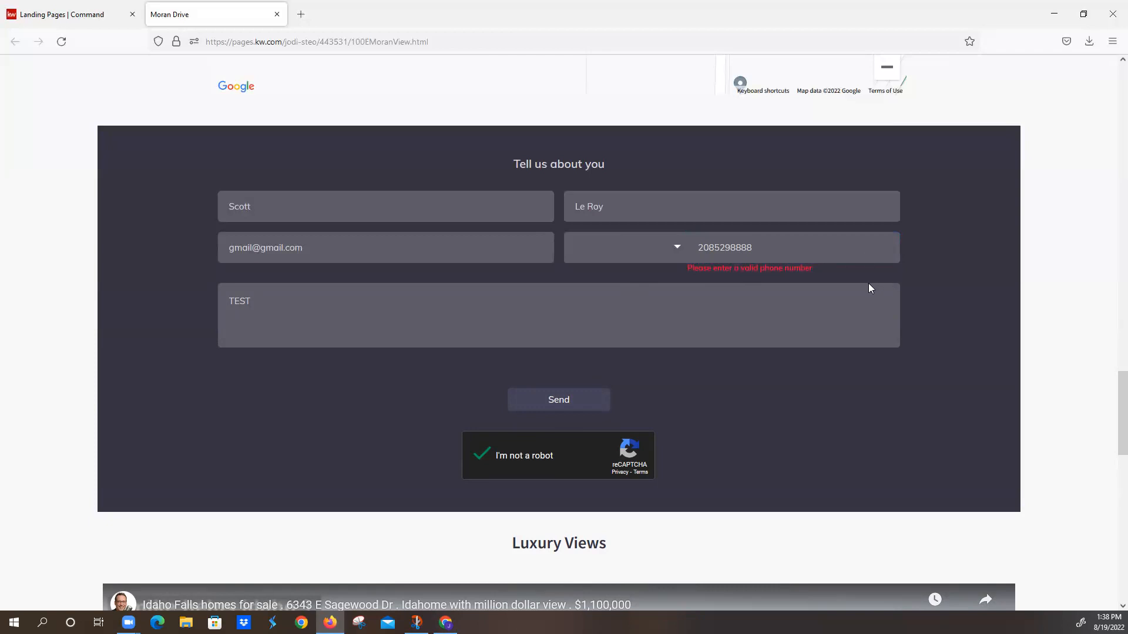
# Step: Try to open the country code list for the form's phone number
pyautogui.click(699, 248)
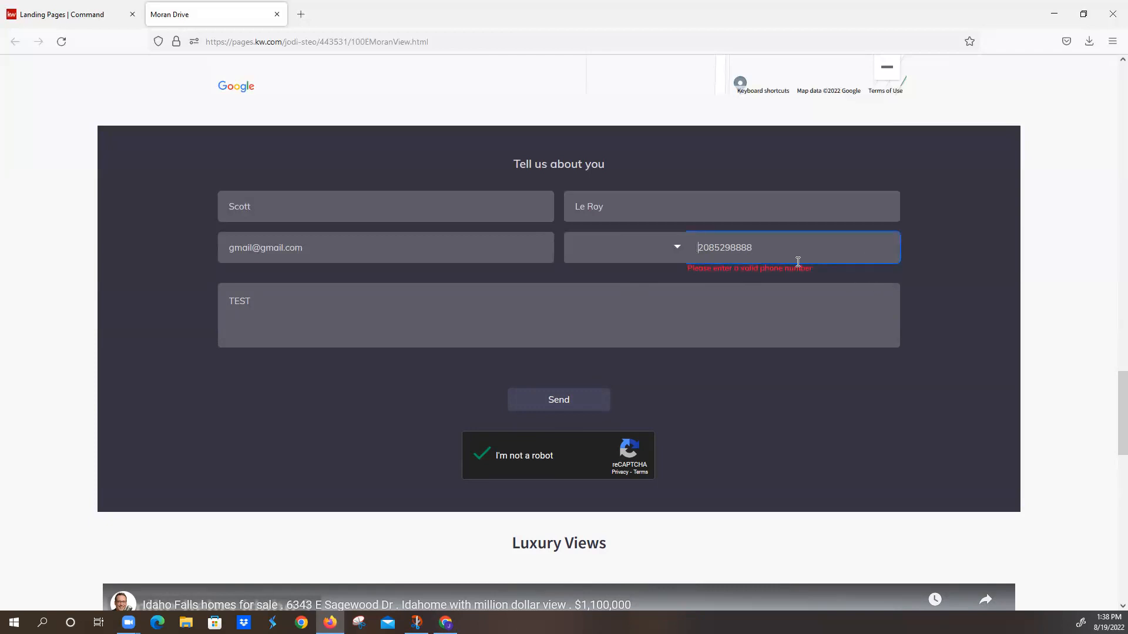
pyautogui.click(676, 245)
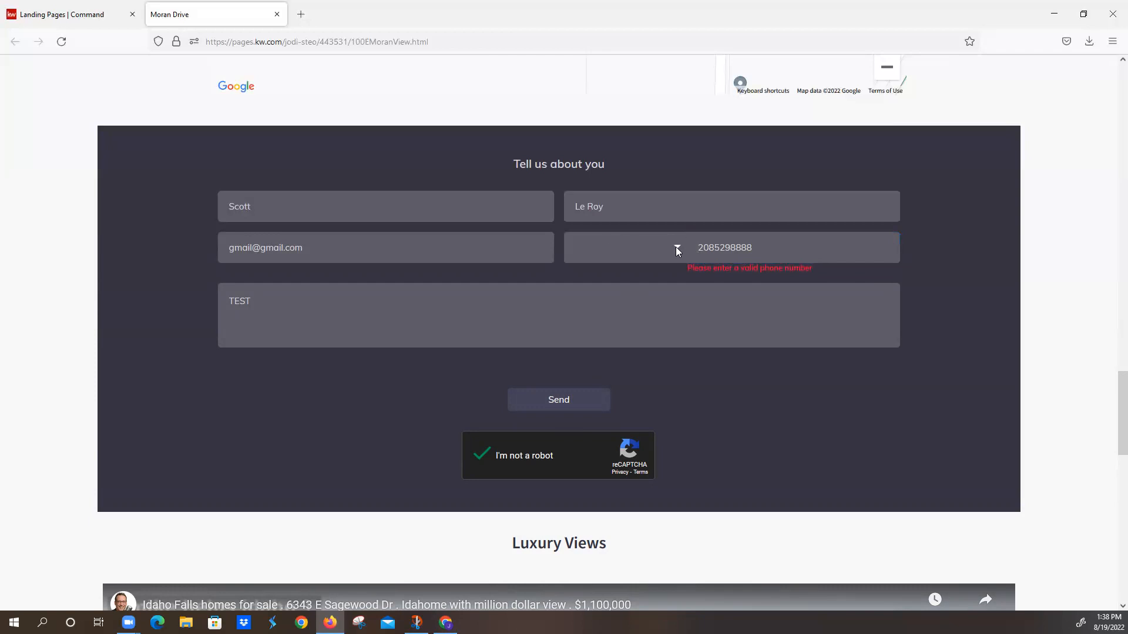
pyautogui.doubleClick(760, 253)
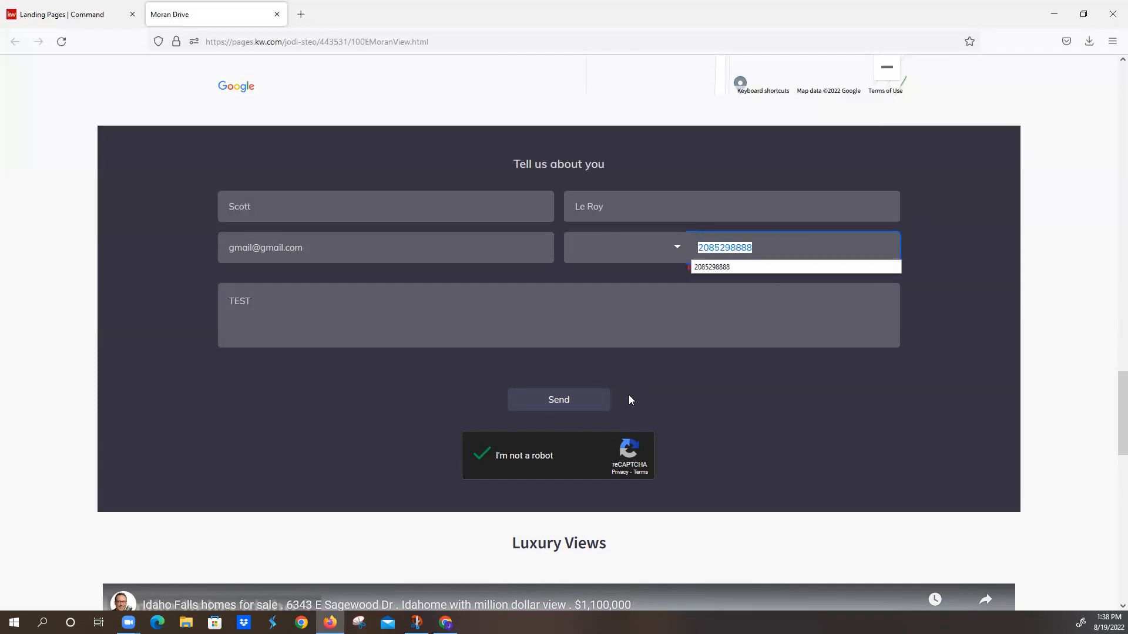
# Step: Return to Command's landing pages list and check the notifications and the Contacts list
pyautogui.click(62, 18)
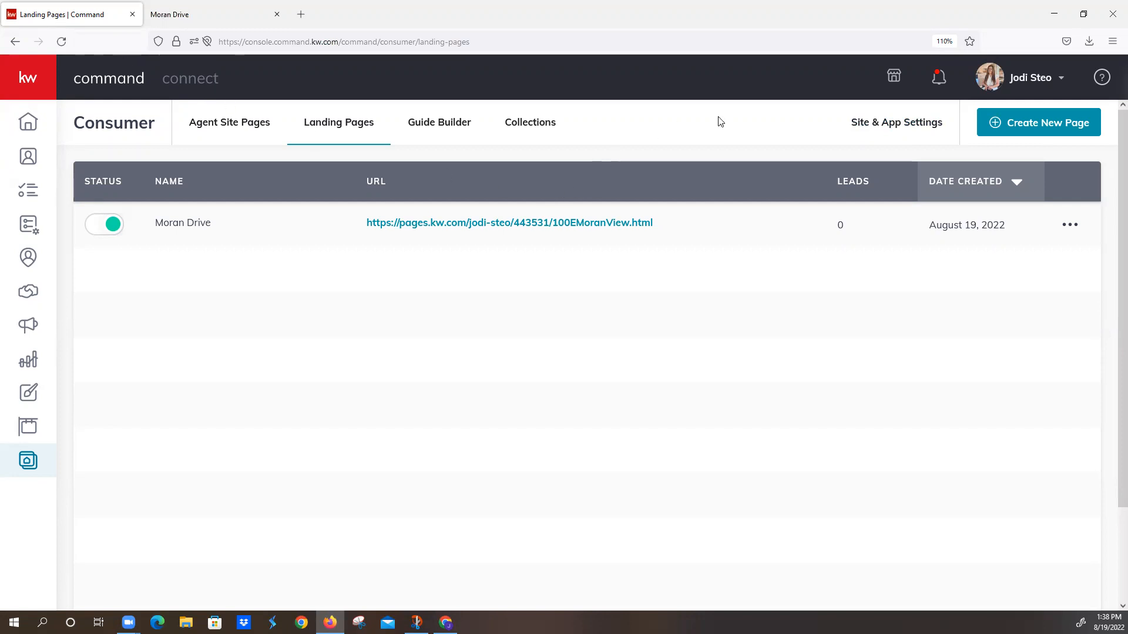
pyautogui.click(938, 82)
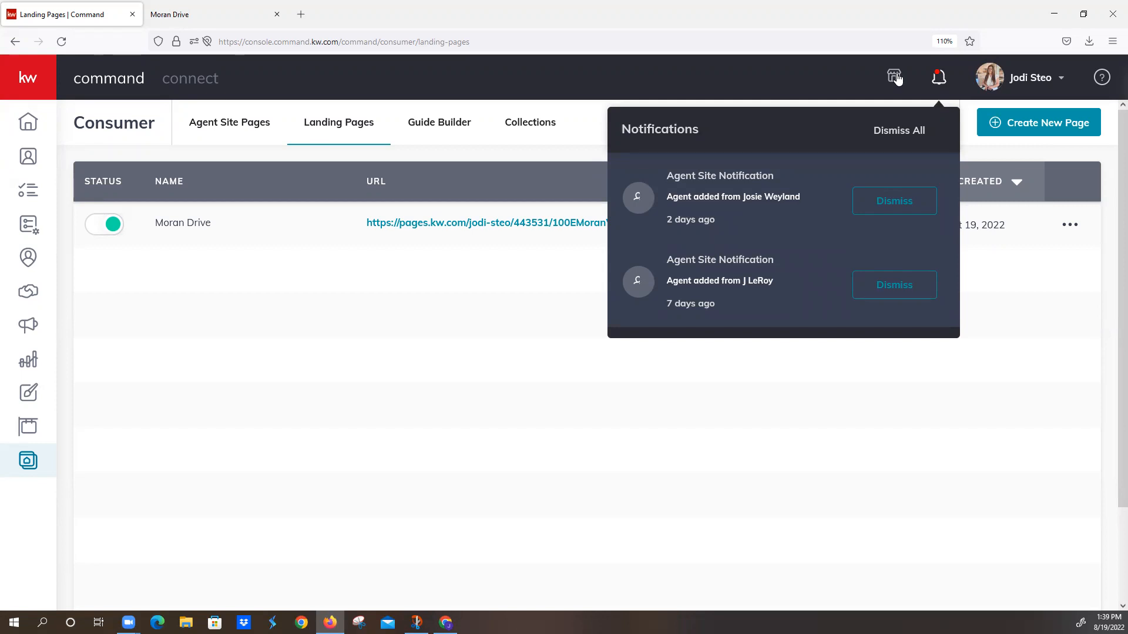
pyautogui.click(834, 101)
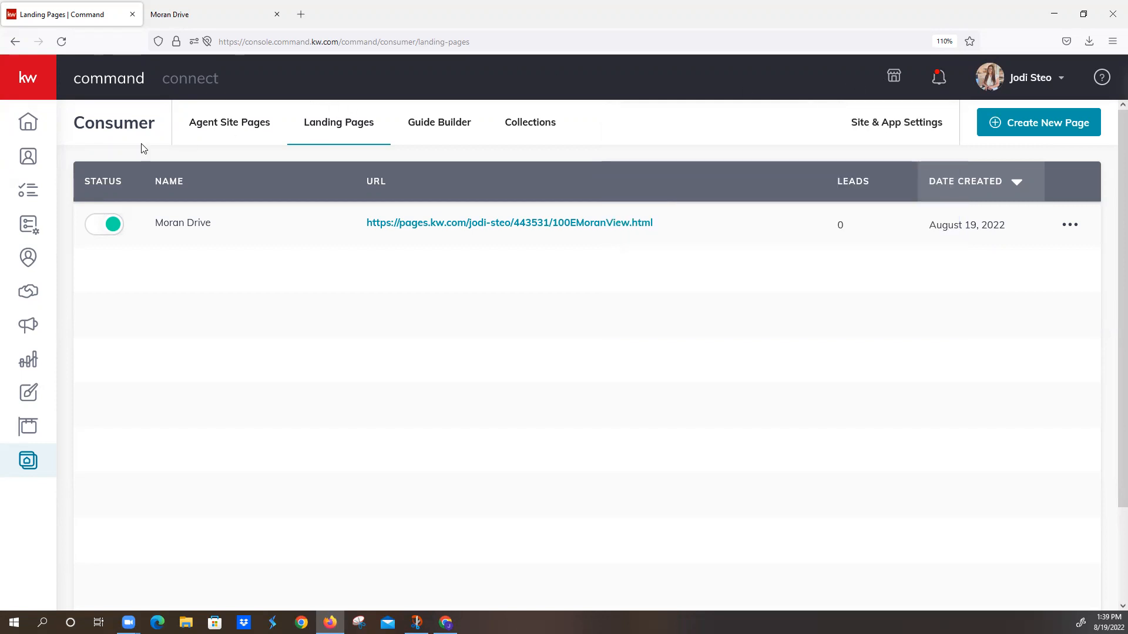
pyautogui.click(32, 163)
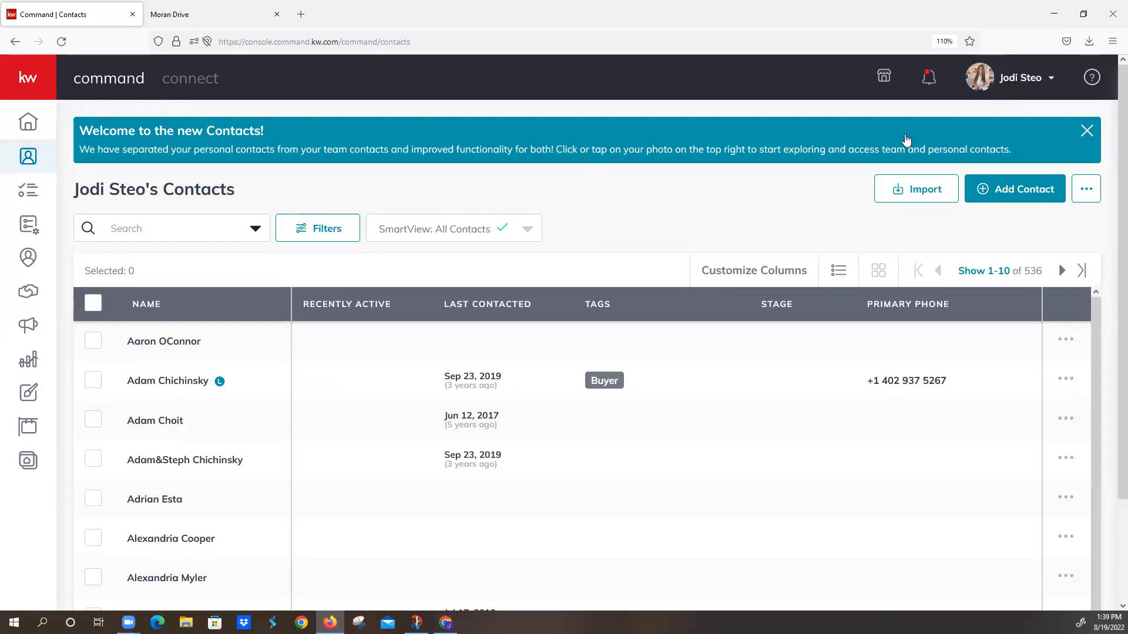
# Step: Go back to the Consumer area and show its Landing Pages list
pyautogui.click(32, 462)
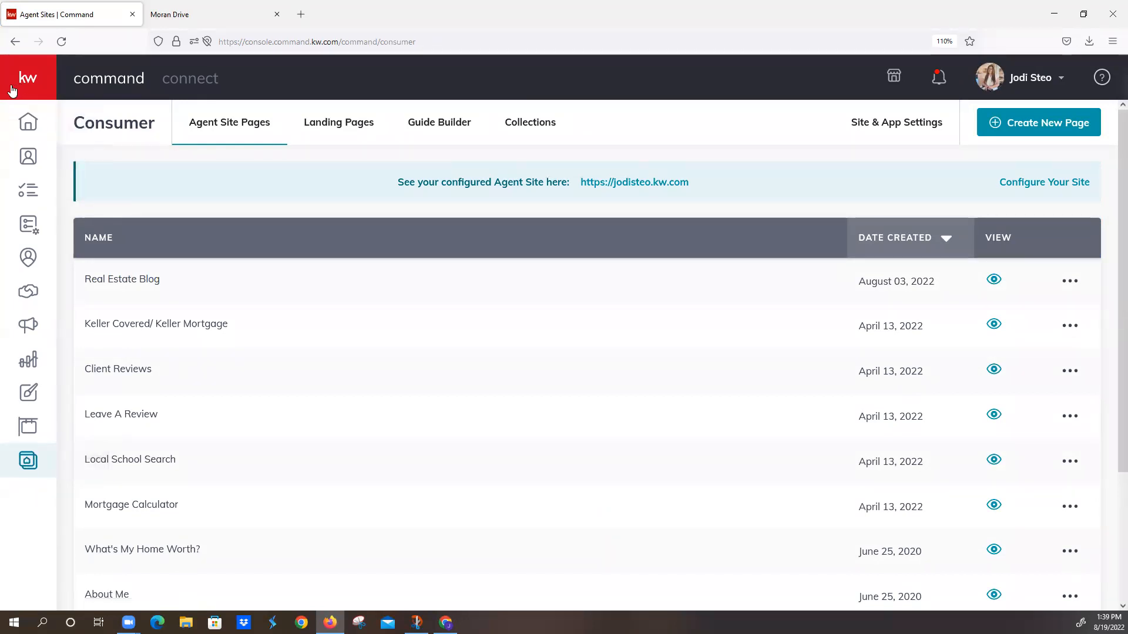
pyautogui.moveTo(12, 90)
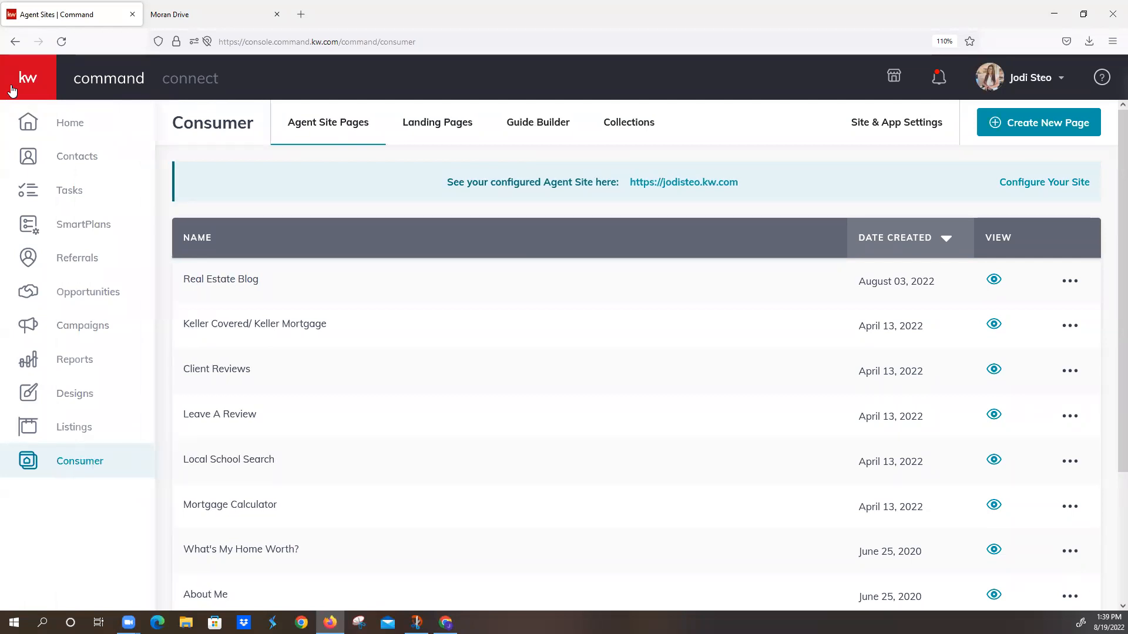
pyautogui.click(82, 467)
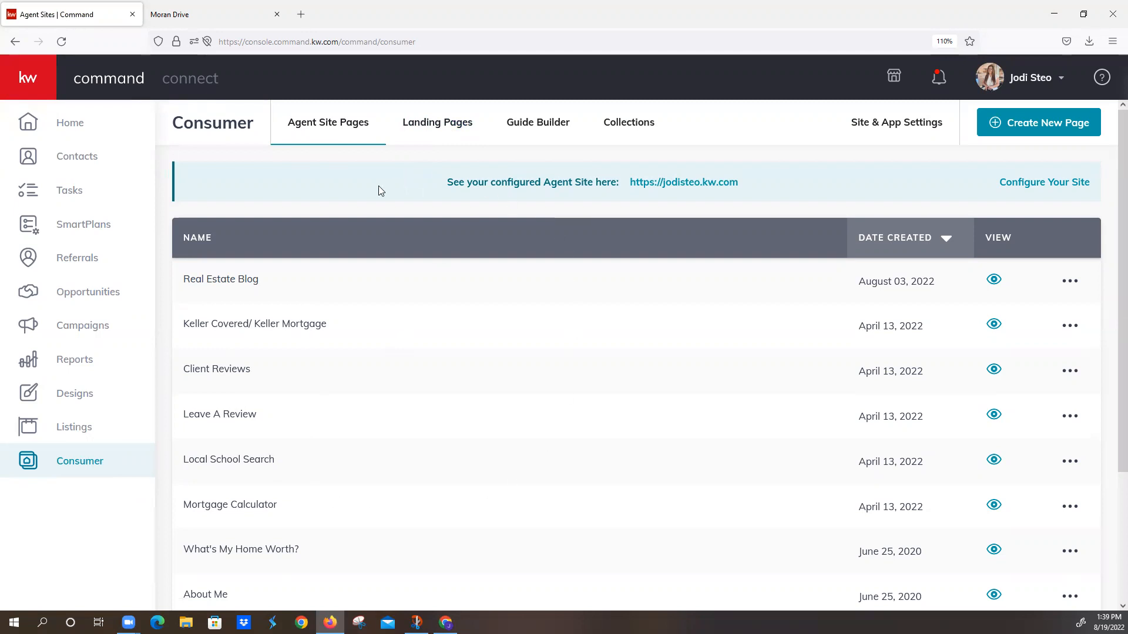
pyautogui.click(433, 124)
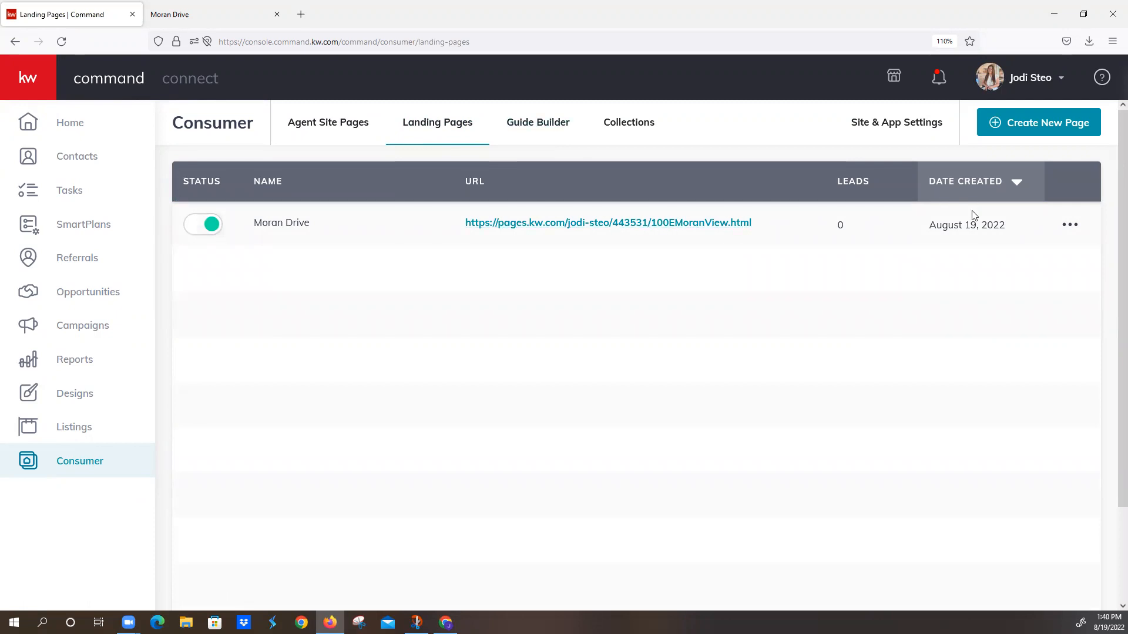
# Step: Create a new page in the Consumer area as a landing page for lead generation
pyautogui.click(1011, 128)
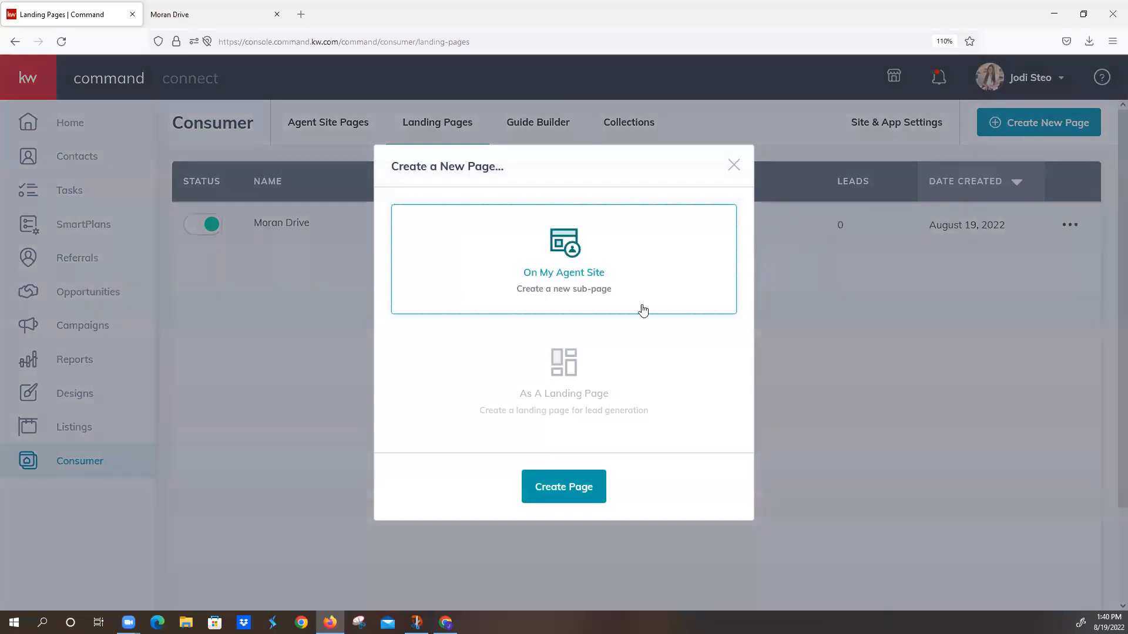
pyautogui.click(585, 397)
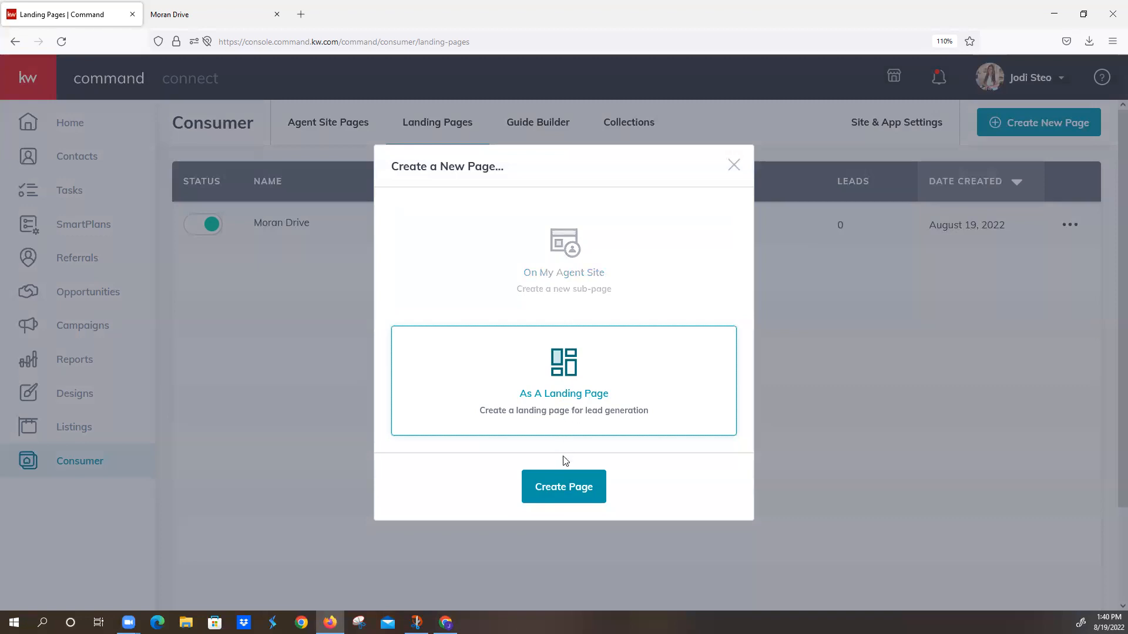
pyautogui.click(563, 485)
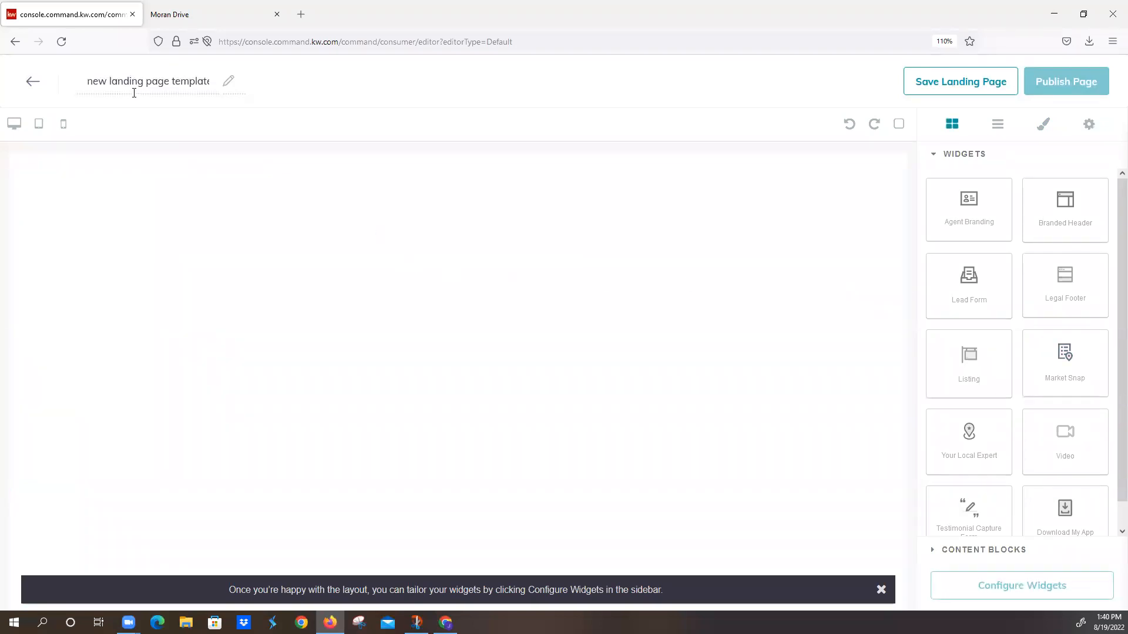
# Step: Name the new landing page "Open House Moran Drive"
pyautogui.moveTo(88, 81); pyautogui.dragTo(402, 88)
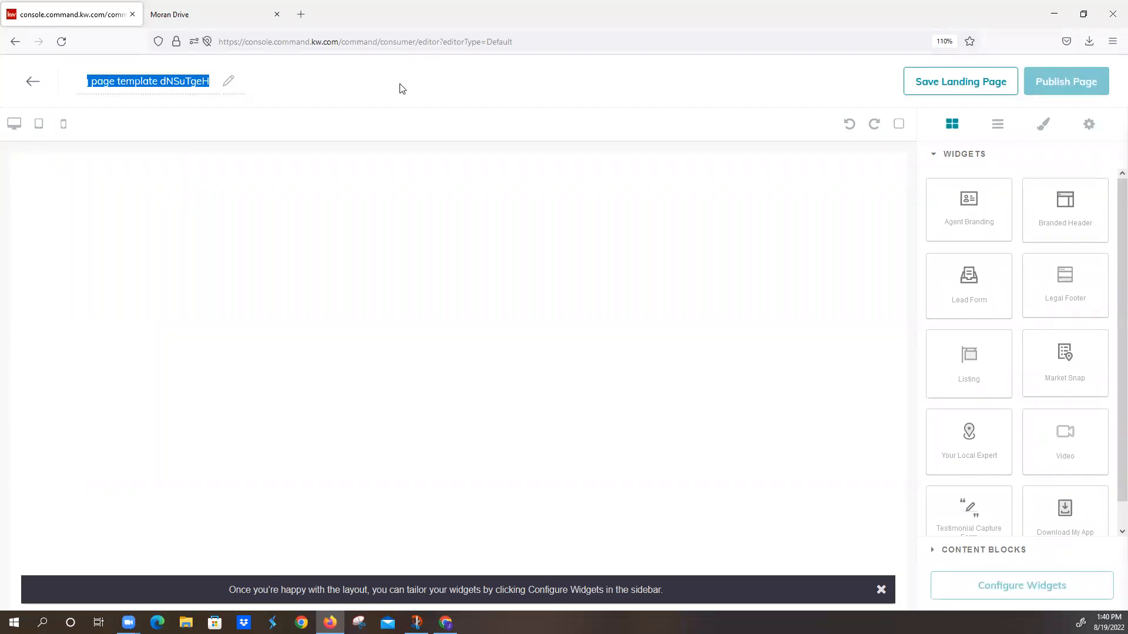
pyautogui.write('Open House Moran Drive')
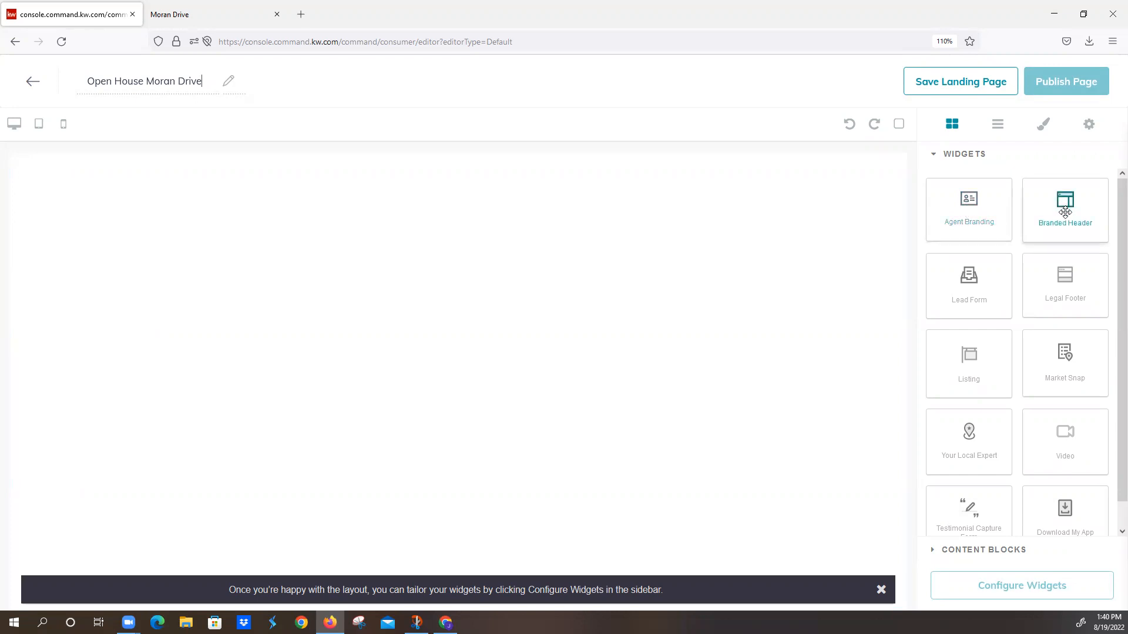
# Step: Build the page from a Branded Header, a Lead Form below it and a Legal Footer at the end
pyautogui.moveTo(1057, 205); pyautogui.dragTo(765, 218)
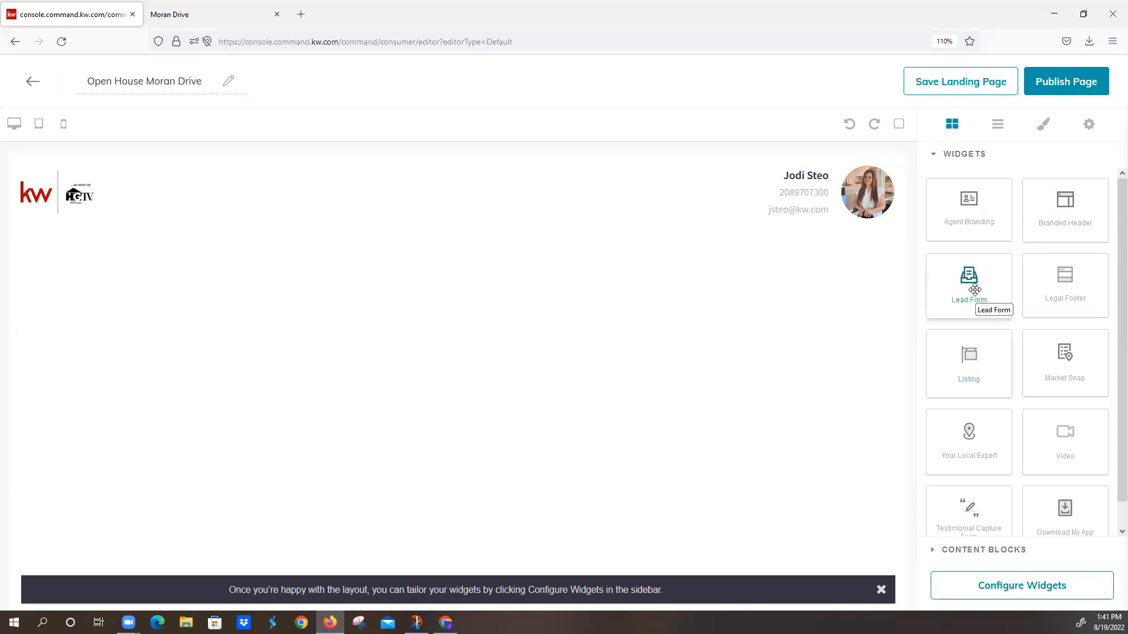
pyautogui.moveTo(974, 289); pyautogui.dragTo(643, 370)
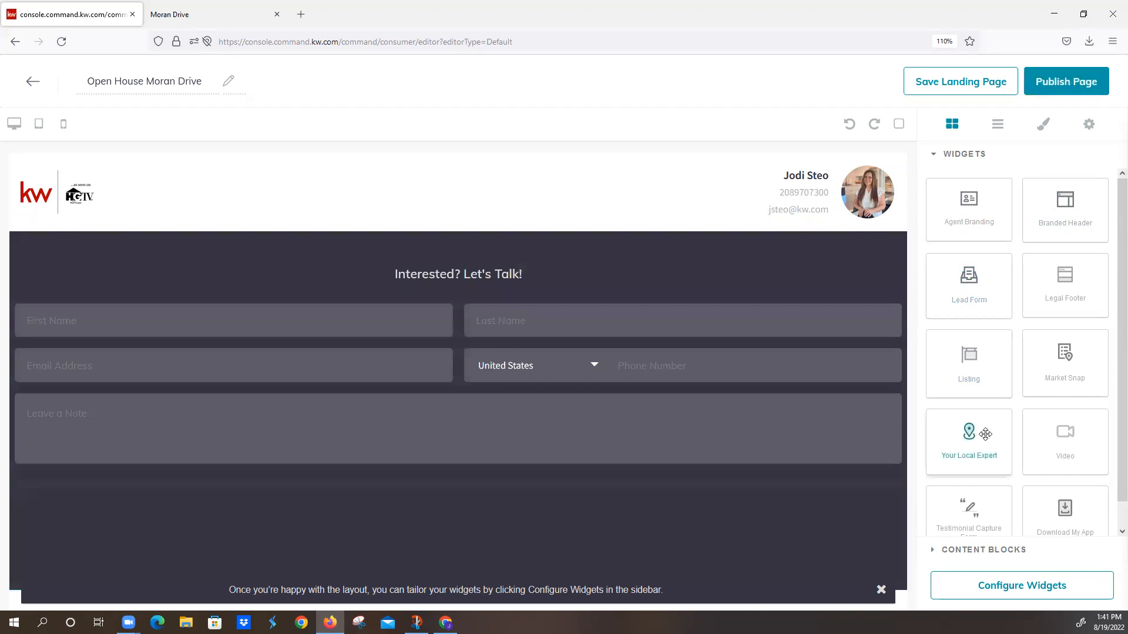
pyautogui.scroll(-1, 975, 435)
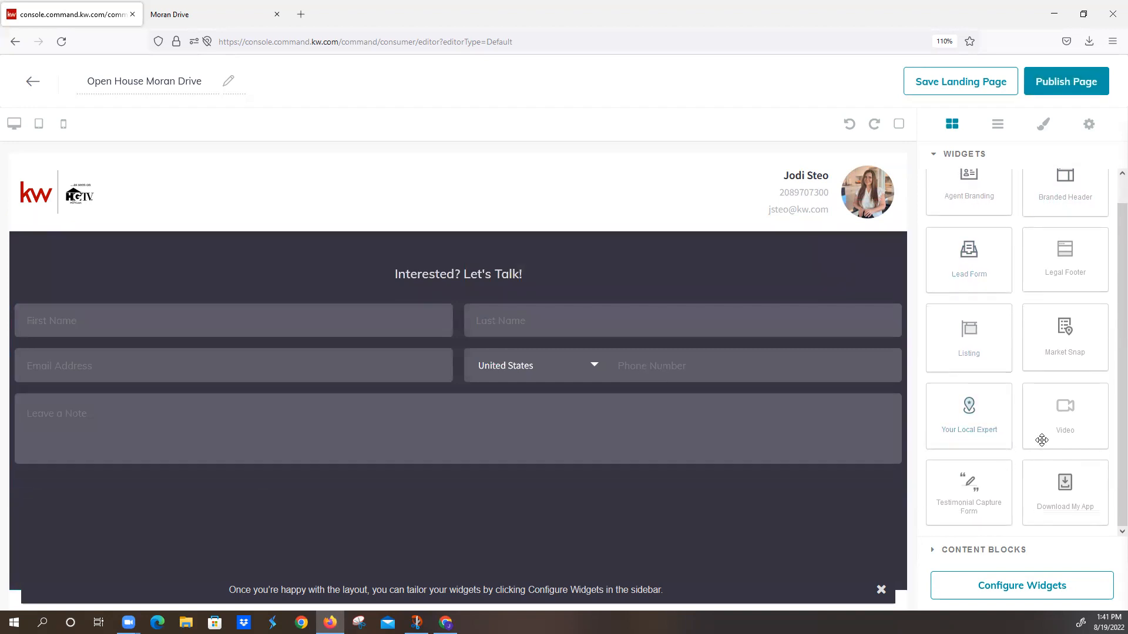
pyautogui.moveTo(1078, 265); pyautogui.dragTo(607, 583)
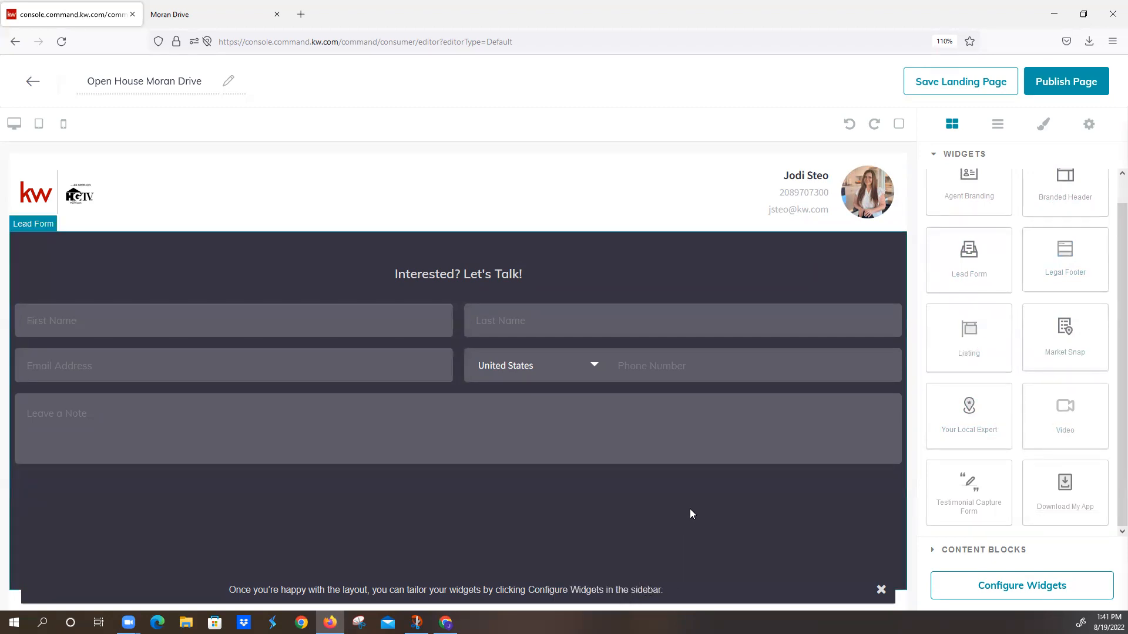
pyautogui.click(881, 589)
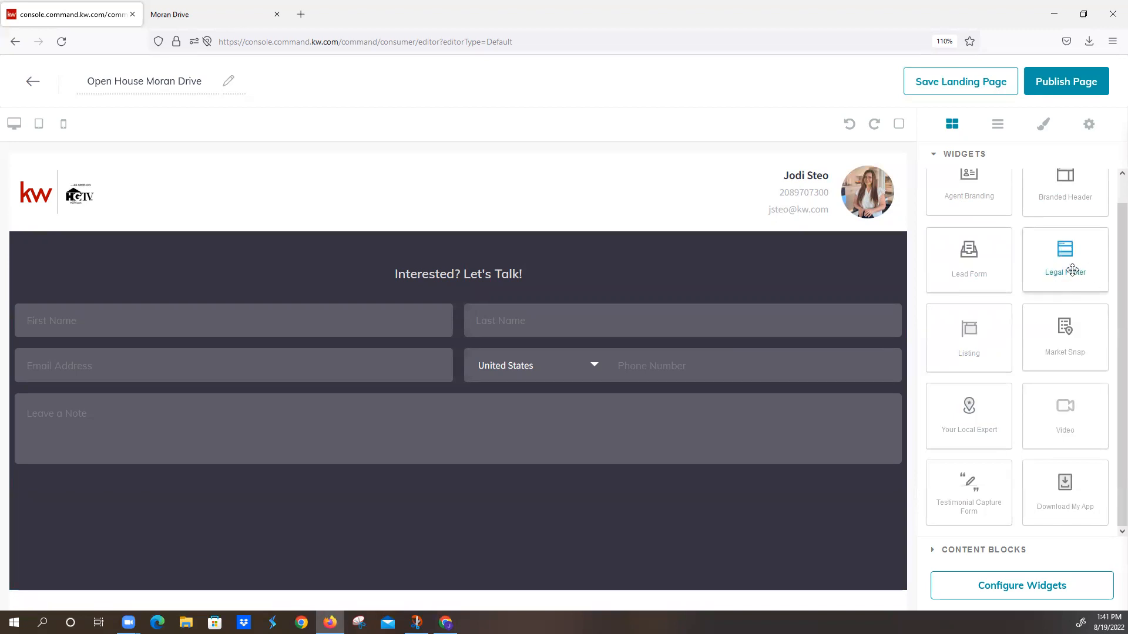
pyautogui.moveTo(1066, 256); pyautogui.dragTo(639, 468)
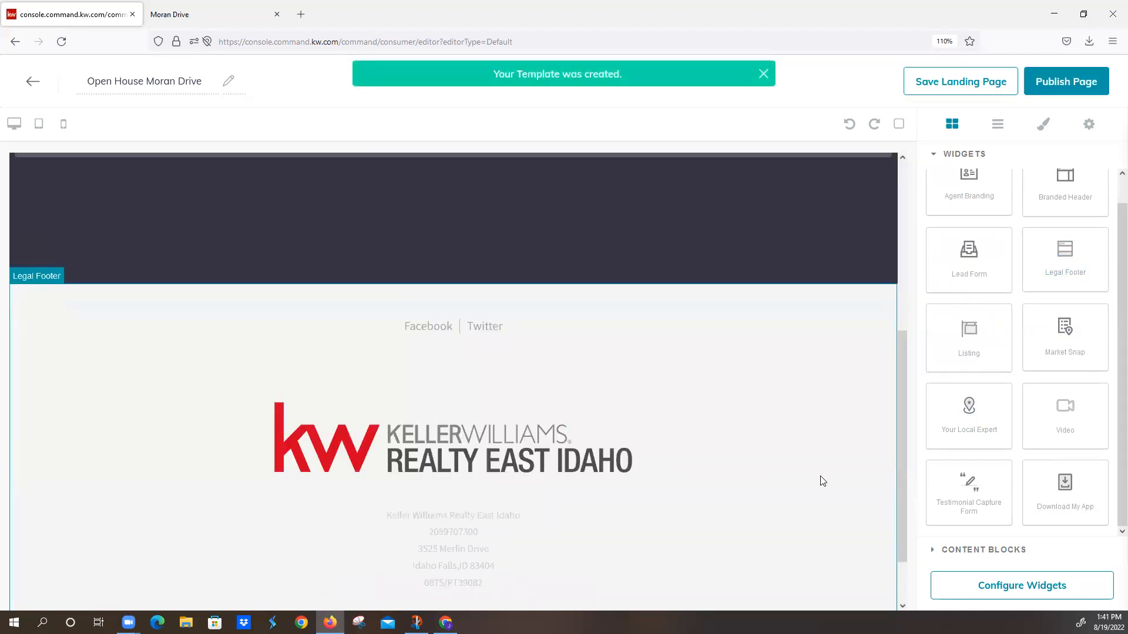
# Step: Configure the Branded Header with the header text "Welcome to My Open House" and apply it
pyautogui.click(1012, 590)
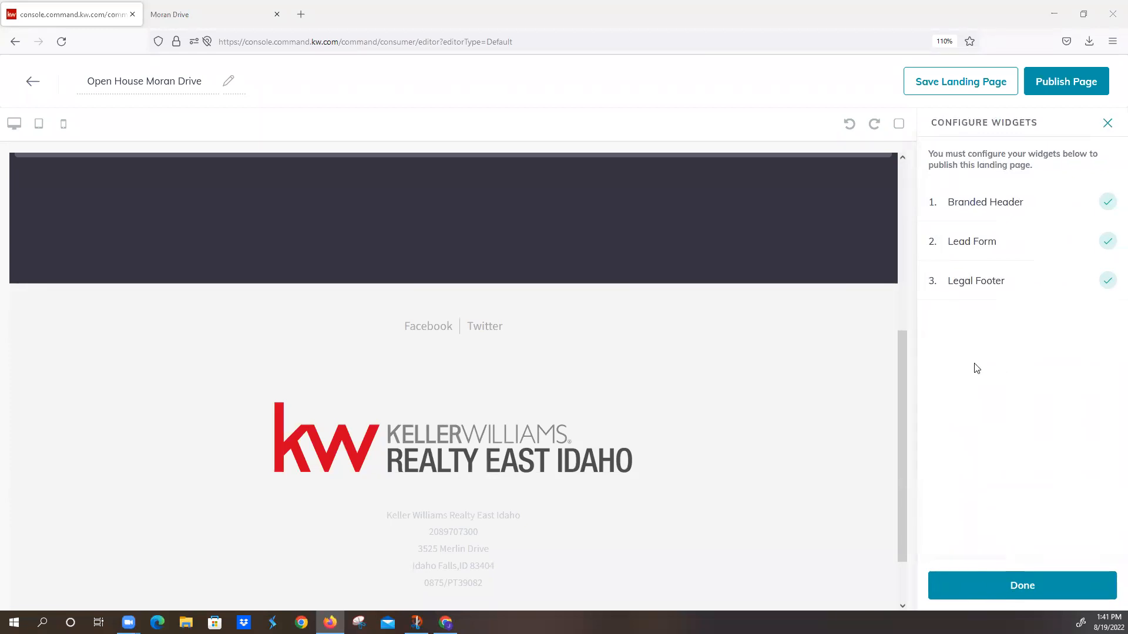
pyautogui.click(985, 210)
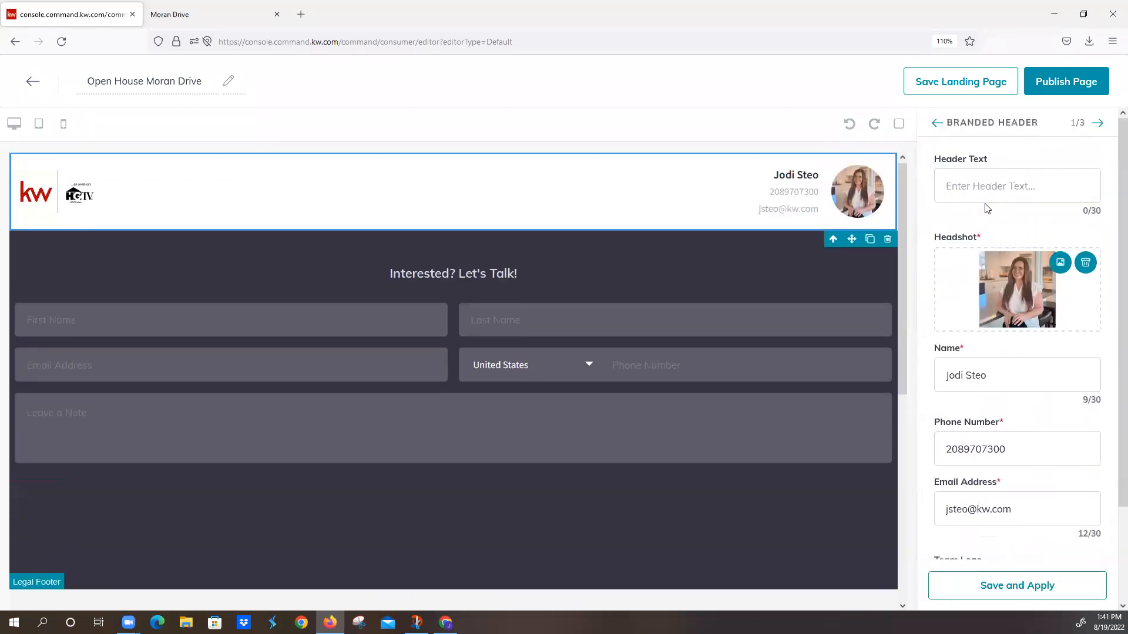
pyautogui.click(987, 185)
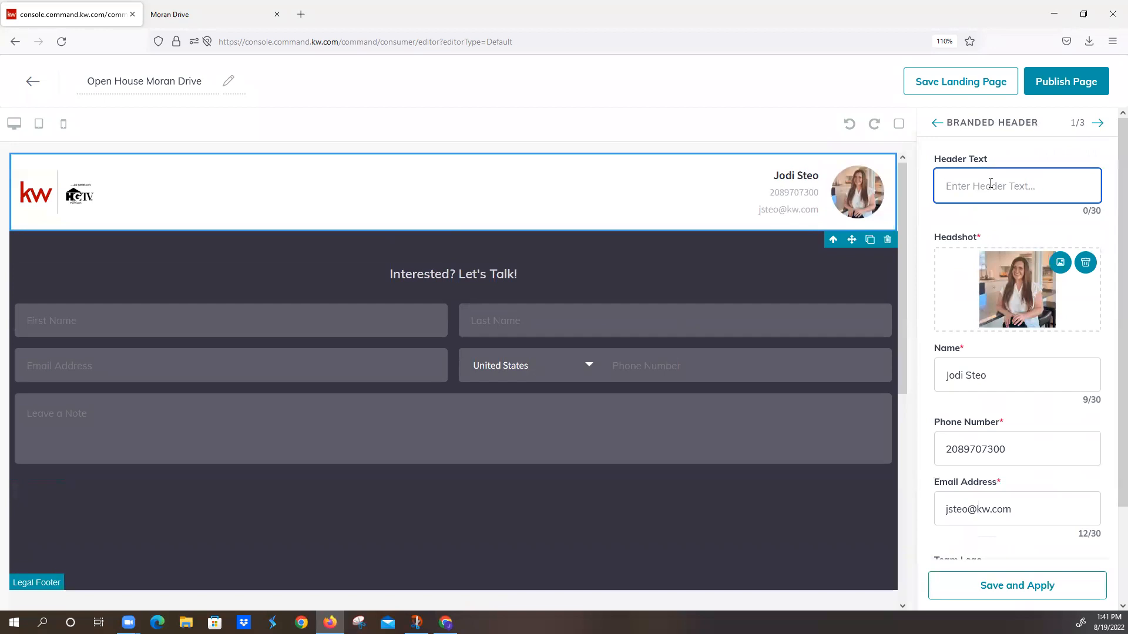
pyautogui.write('Welcome to My Open House')
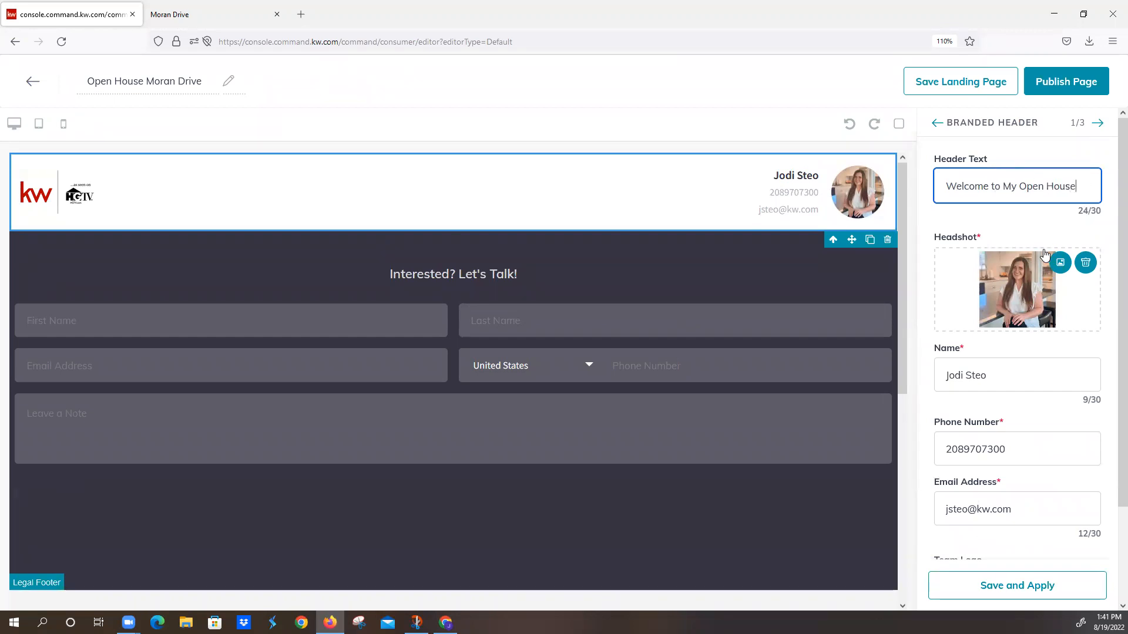
pyautogui.scroll(-3, 1000, 366)
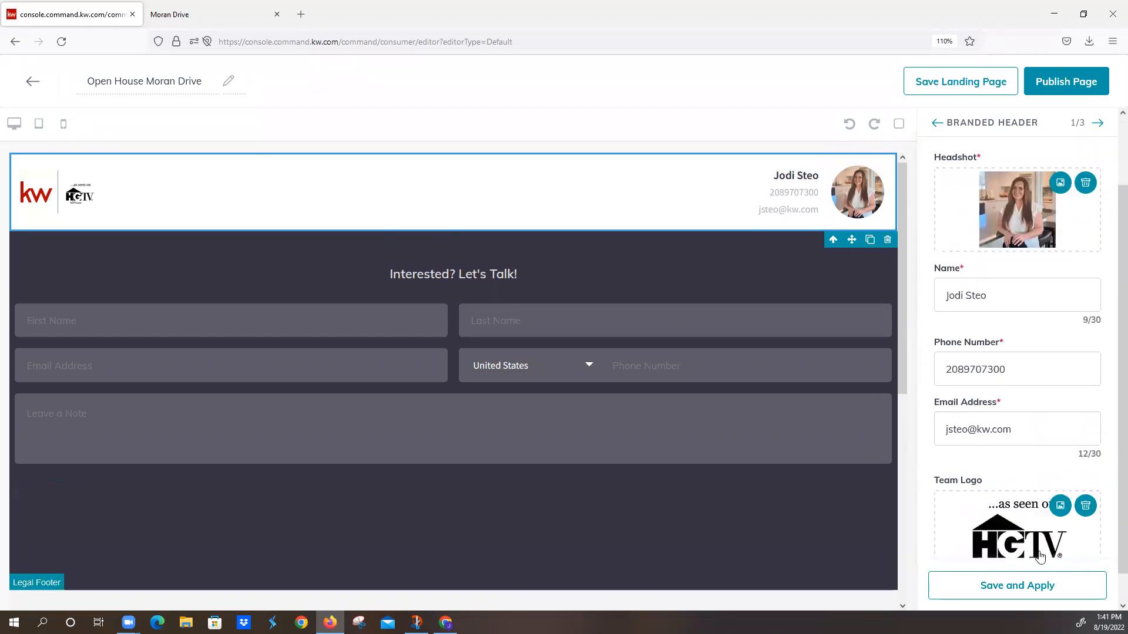
pyautogui.click(1018, 591)
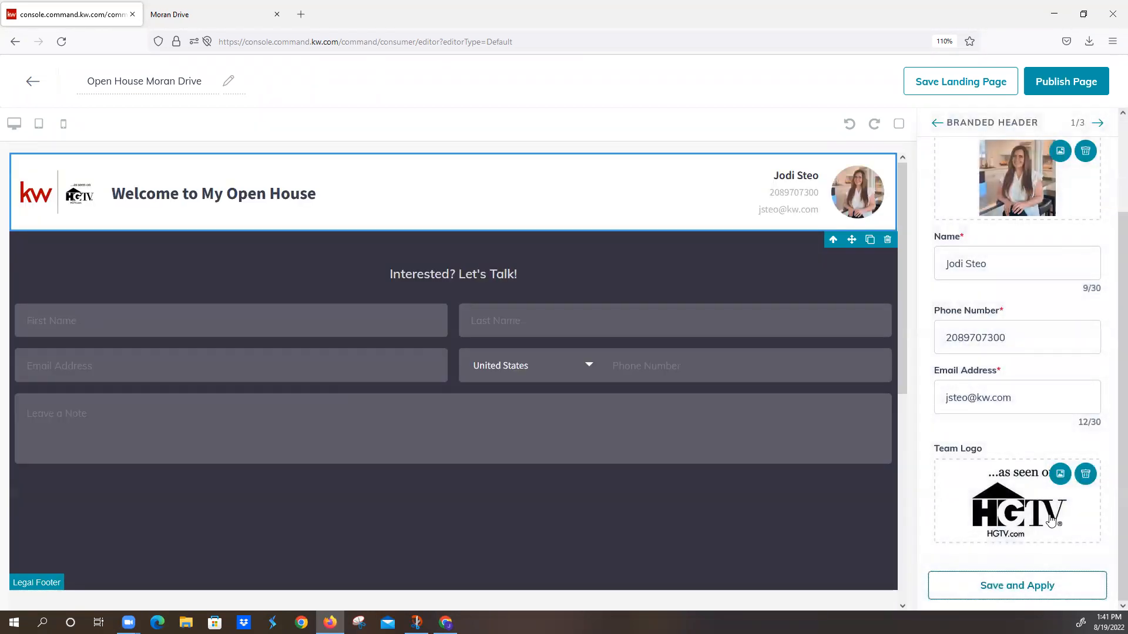
# Step: Change the Lead Form's header text to "Please Sign In" and apply it
pyautogui.click(1098, 123)
pyautogui.tripleClick(1072, 188)
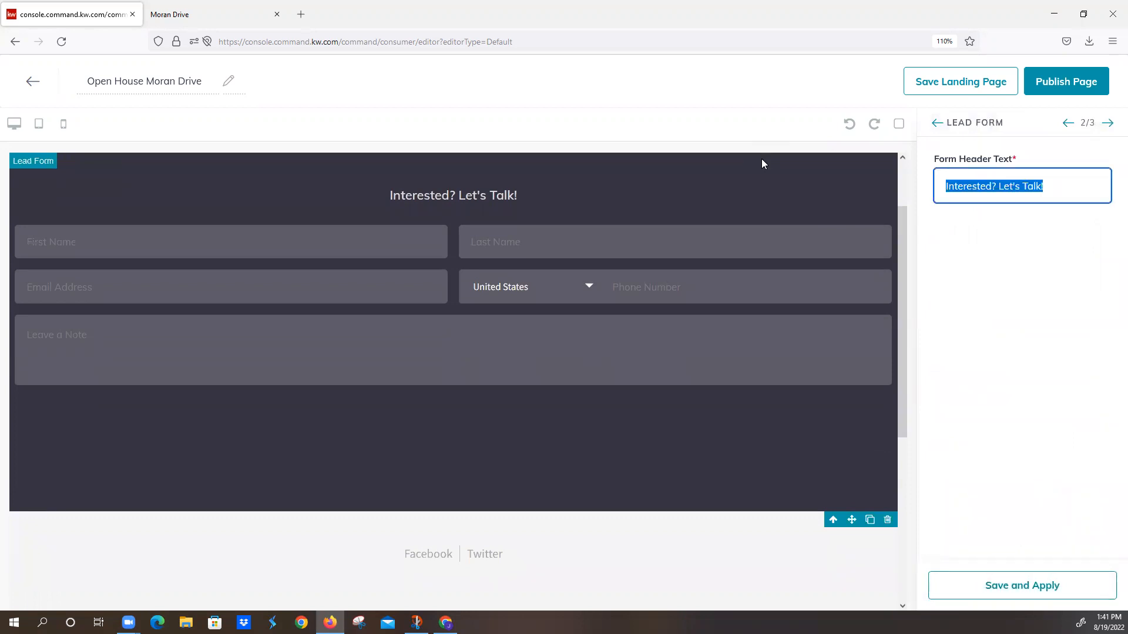
pyautogui.write('Please si')
pyautogui.write('gn in')
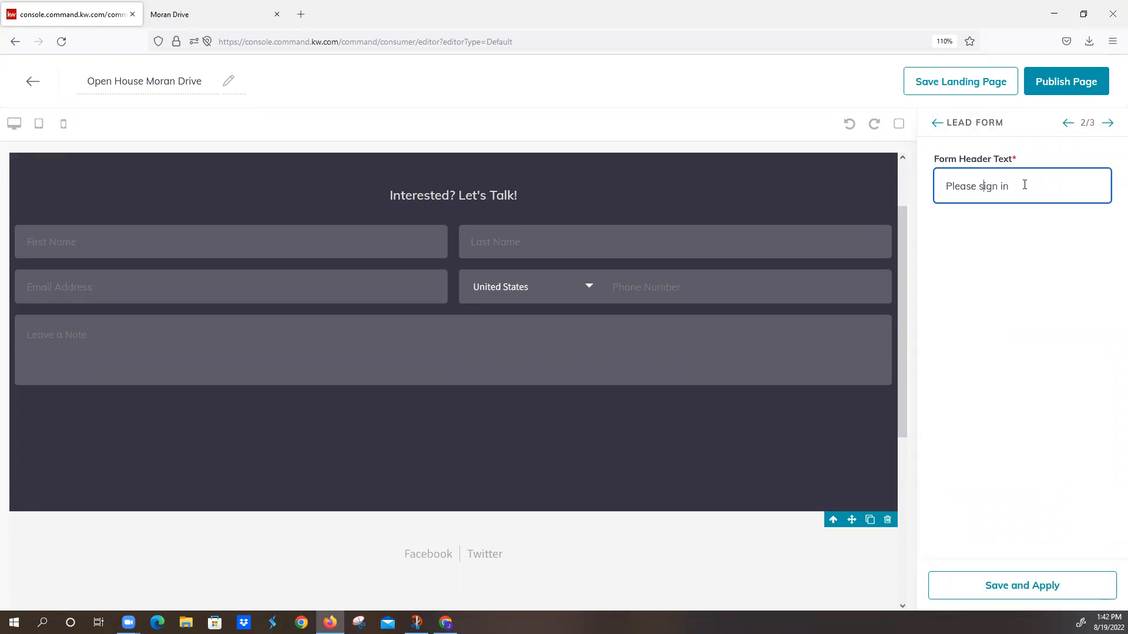
pyautogui.click(985, 185)
pyautogui.press('BackSpace')
pyautogui.write('S')
pyautogui.click(1000, 585)
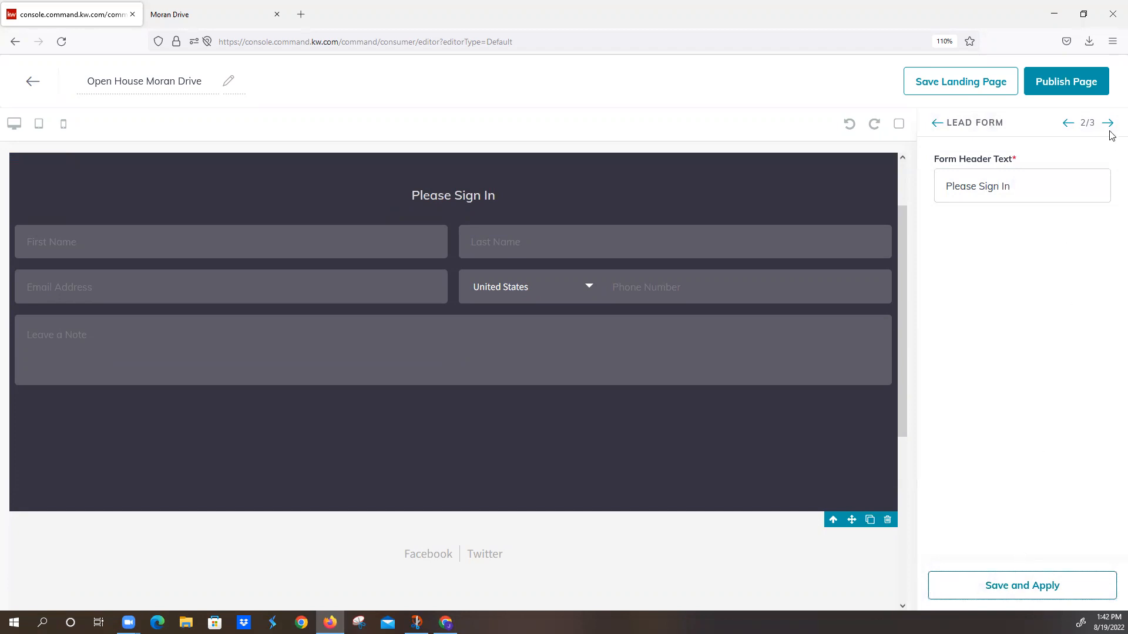
# Step: Apply the Legal Footer's existing settings and save the landing page as a draft
pyautogui.click(1110, 126)
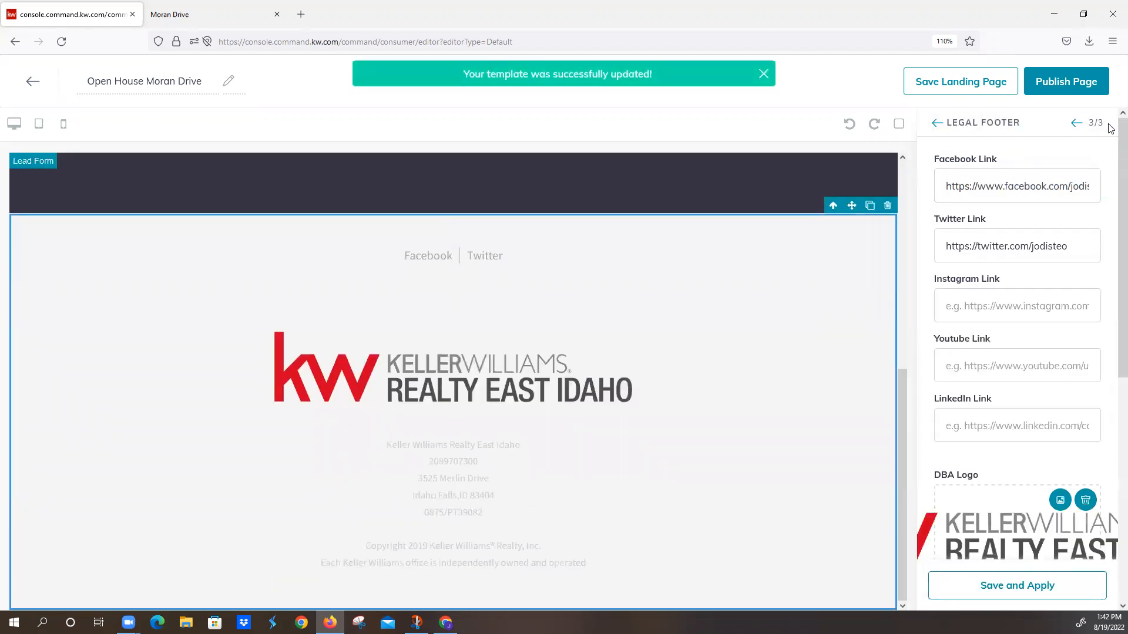
pyautogui.click(1029, 586)
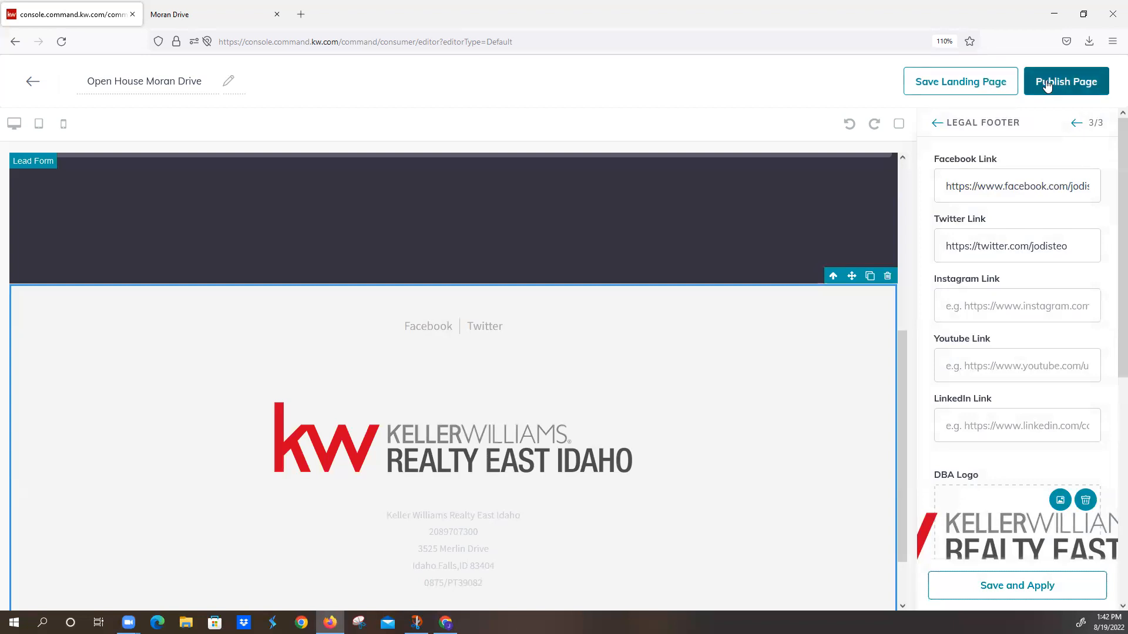
pyautogui.click(1011, 81)
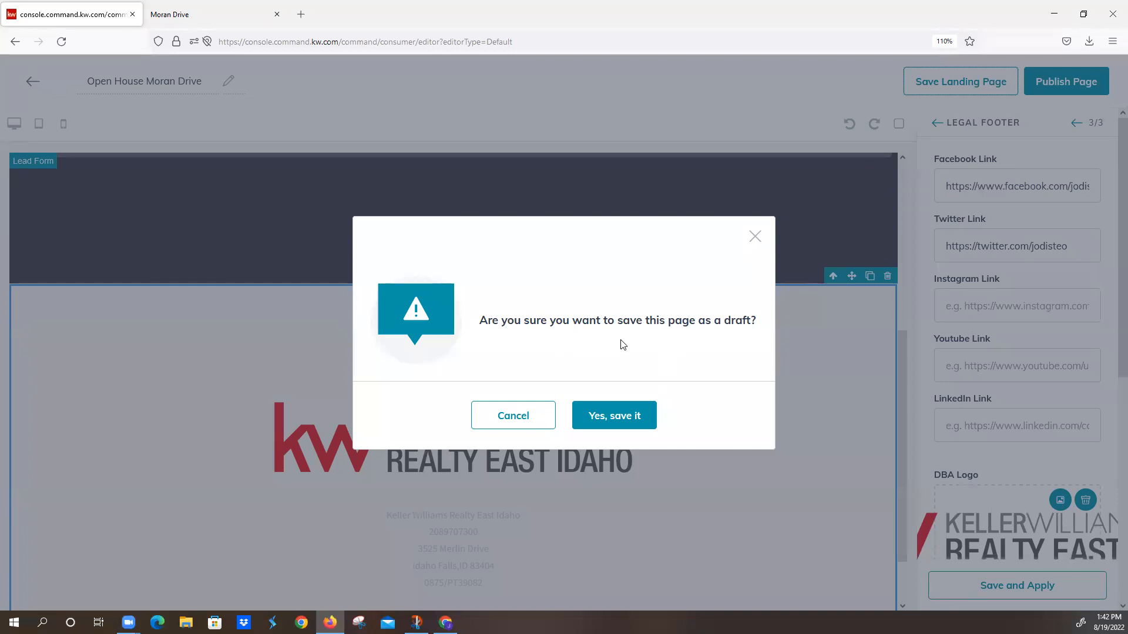
pyautogui.click(606, 416)
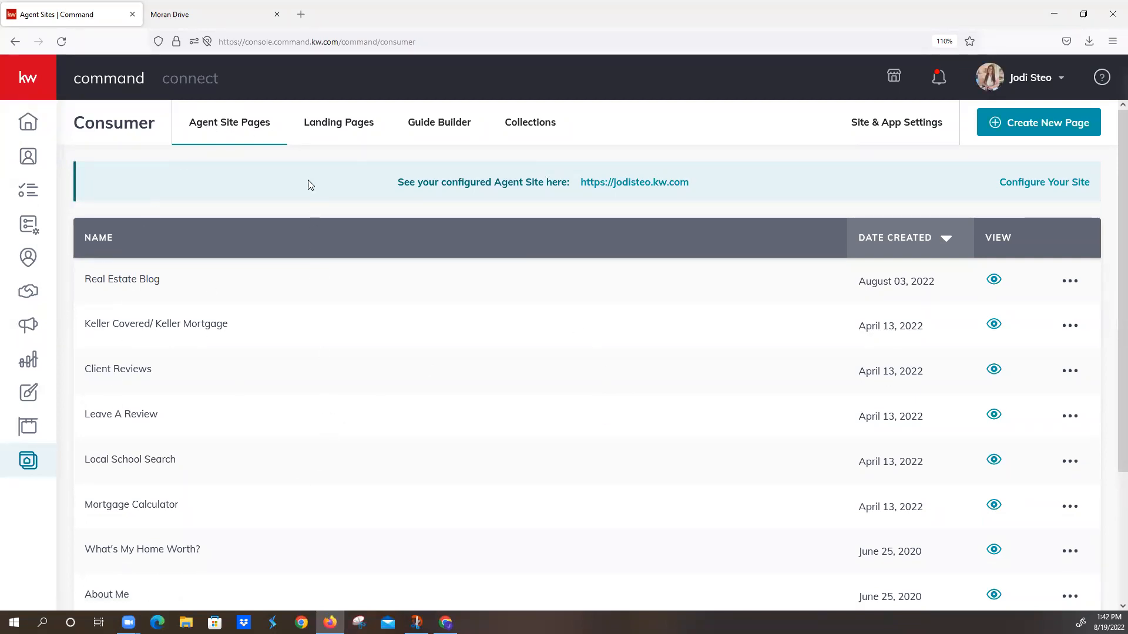
# Step: Reopen the Open House Moran Drive draft from the landing pages list and publish it
pyautogui.click(338, 128)
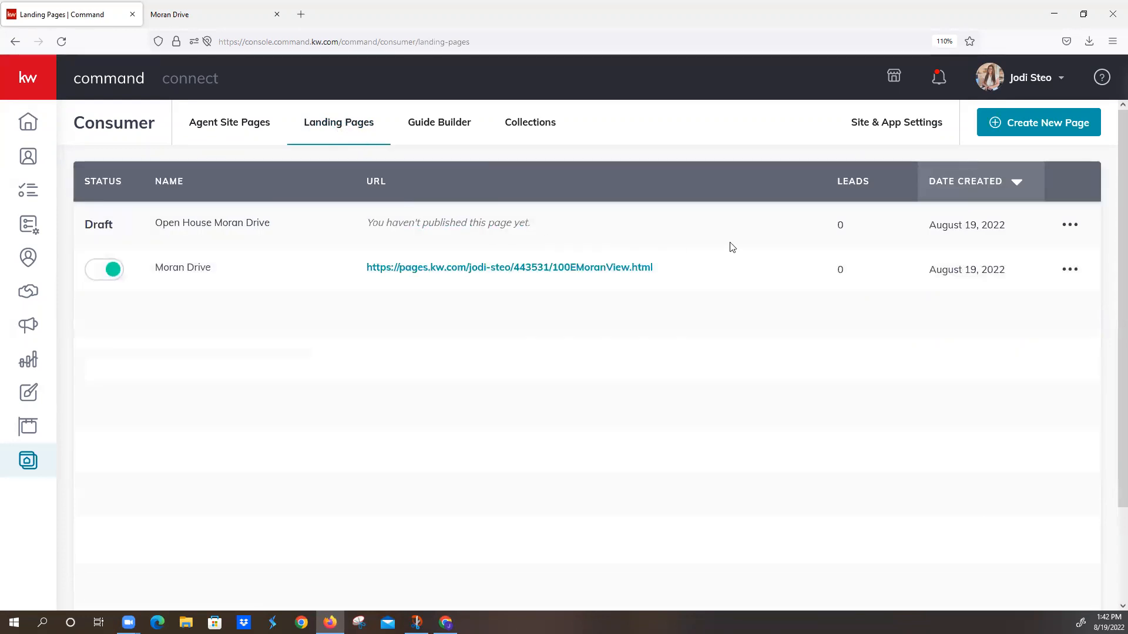
pyautogui.click(1077, 227)
pyautogui.click(1039, 256)
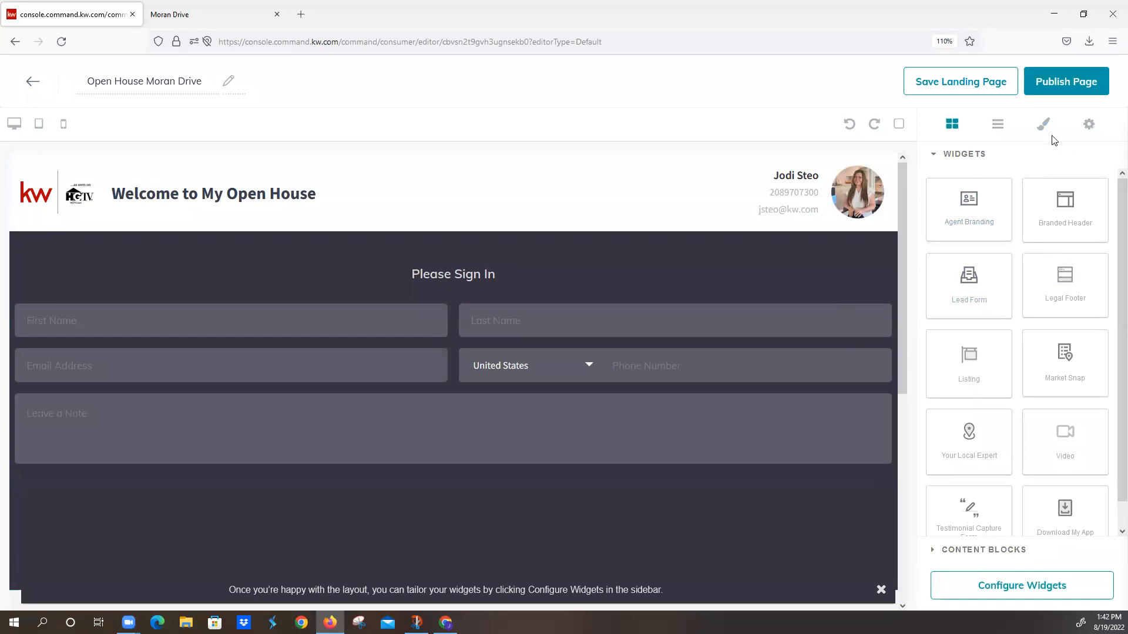
pyautogui.click(1065, 86)
pyautogui.click(609, 415)
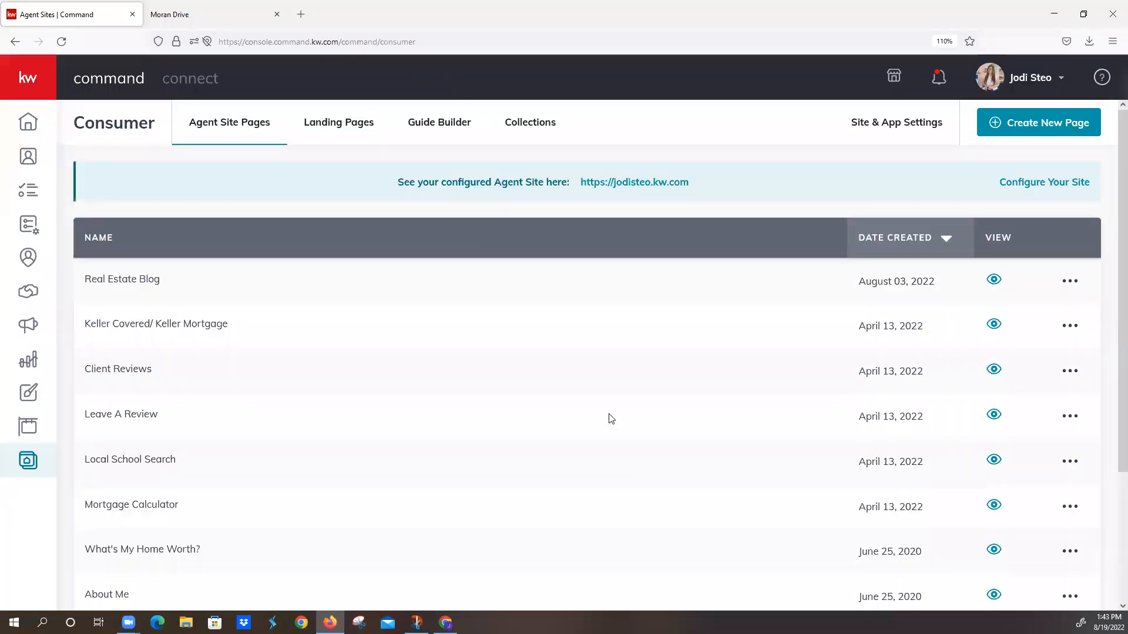
# Step: Customize the URL ending of the Open House Moran Drive landing page to "OpenHouse"
pyautogui.click(355, 126)
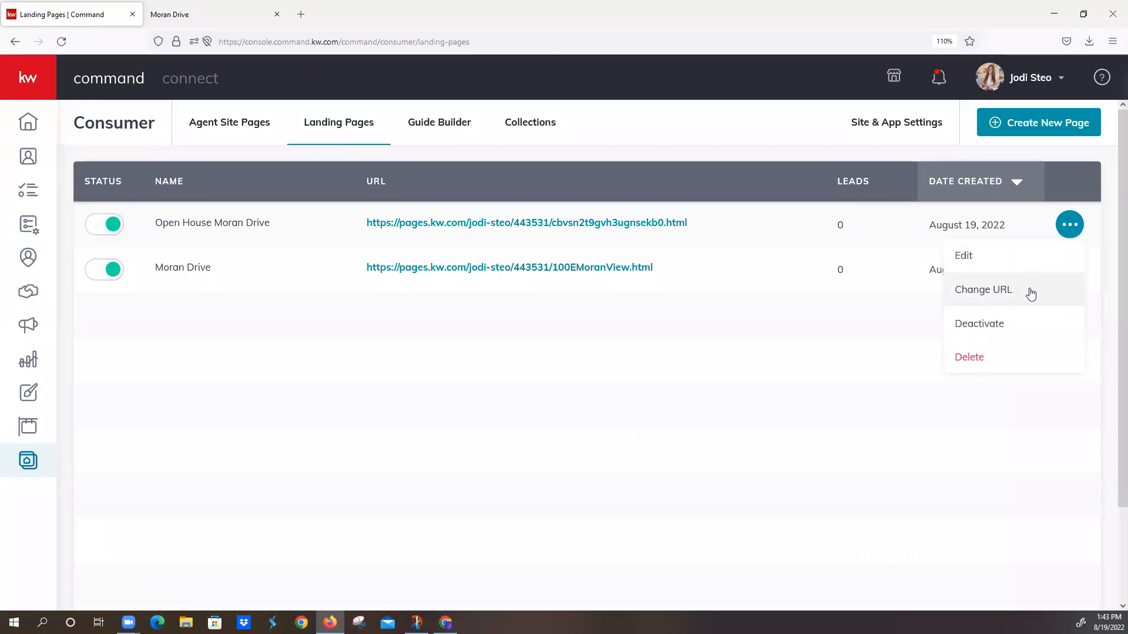
pyautogui.click(1029, 294)
pyautogui.moveTo(660, 305); pyautogui.dragTo(538, 311)
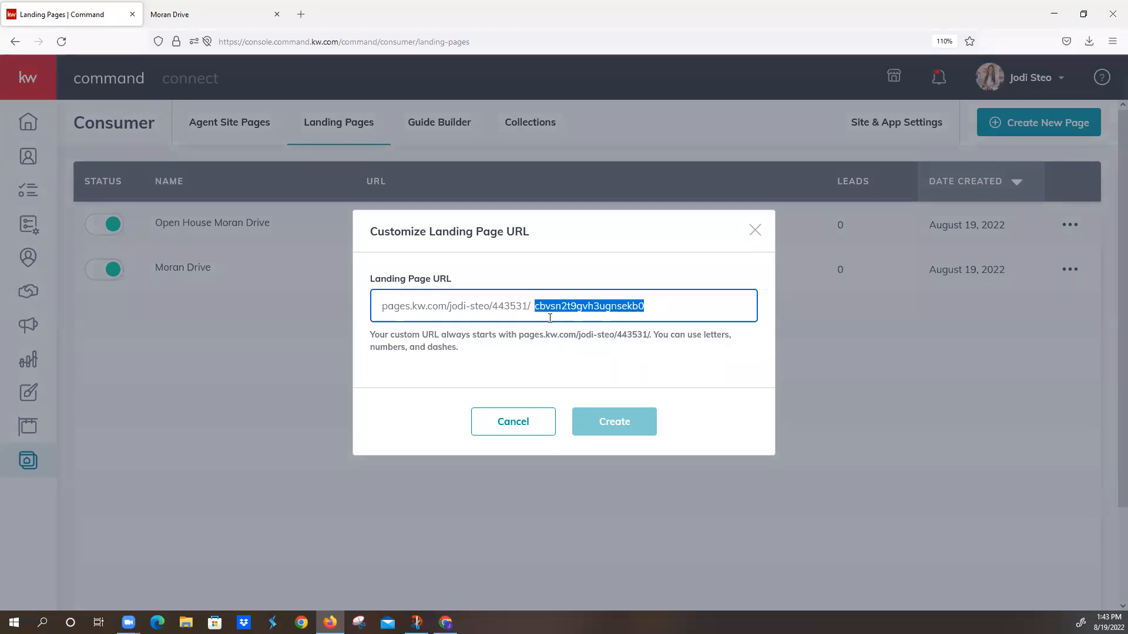
pyautogui.write('Ope')
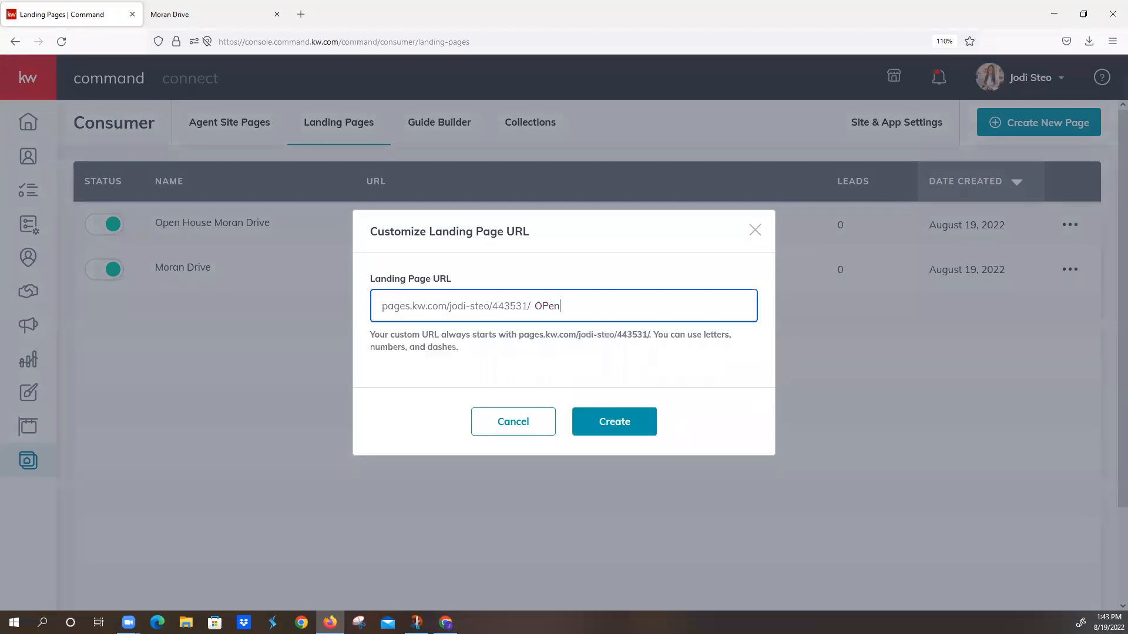
pyautogui.write('n')
pyautogui.press('BackSpace')
pyautogui.write('House')
pyautogui.click(612, 418)
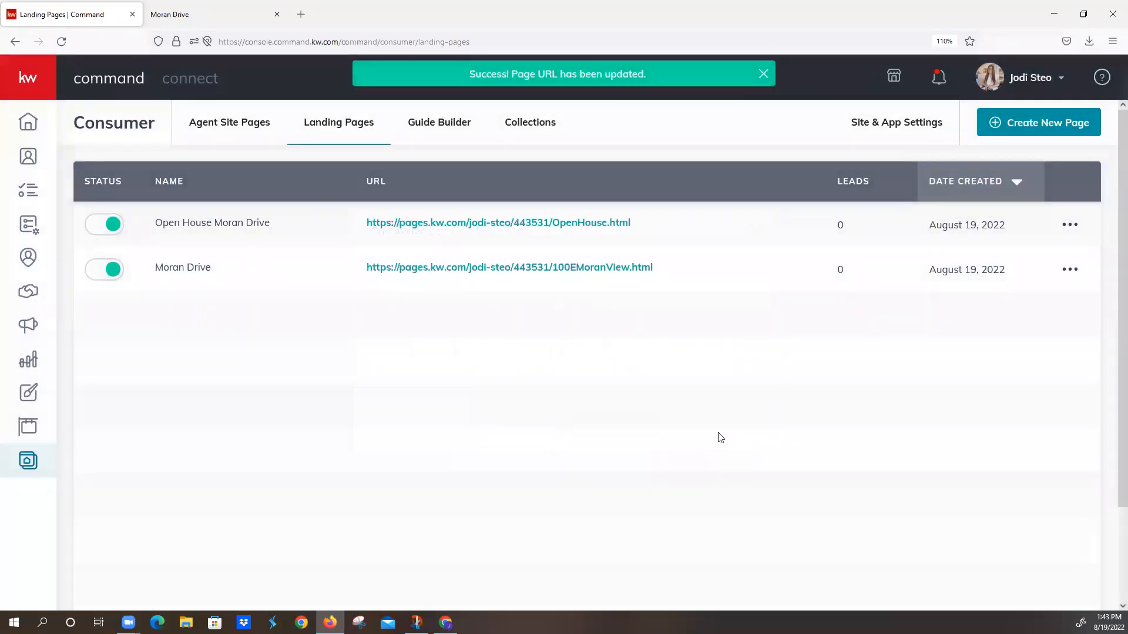
# Step: Open the published open house page from its URL and review its layout and sign-in form
pyautogui.click(539, 224)
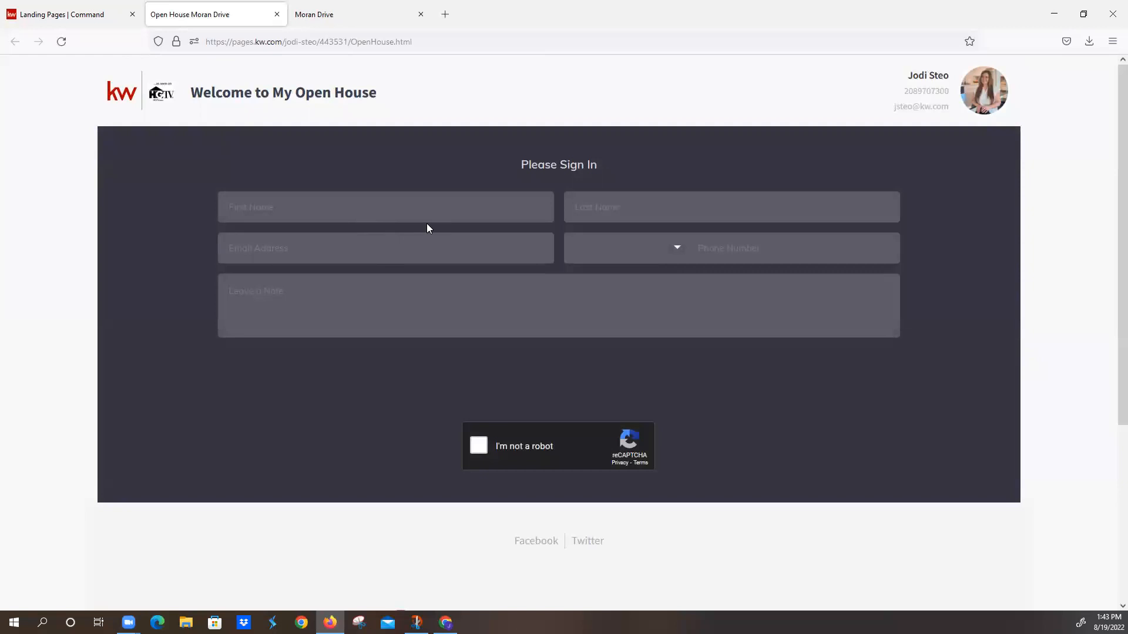
pyautogui.scroll(-4, 426, 228)
pyautogui.scroll(4, 445, 267)
pyautogui.click(721, 251)
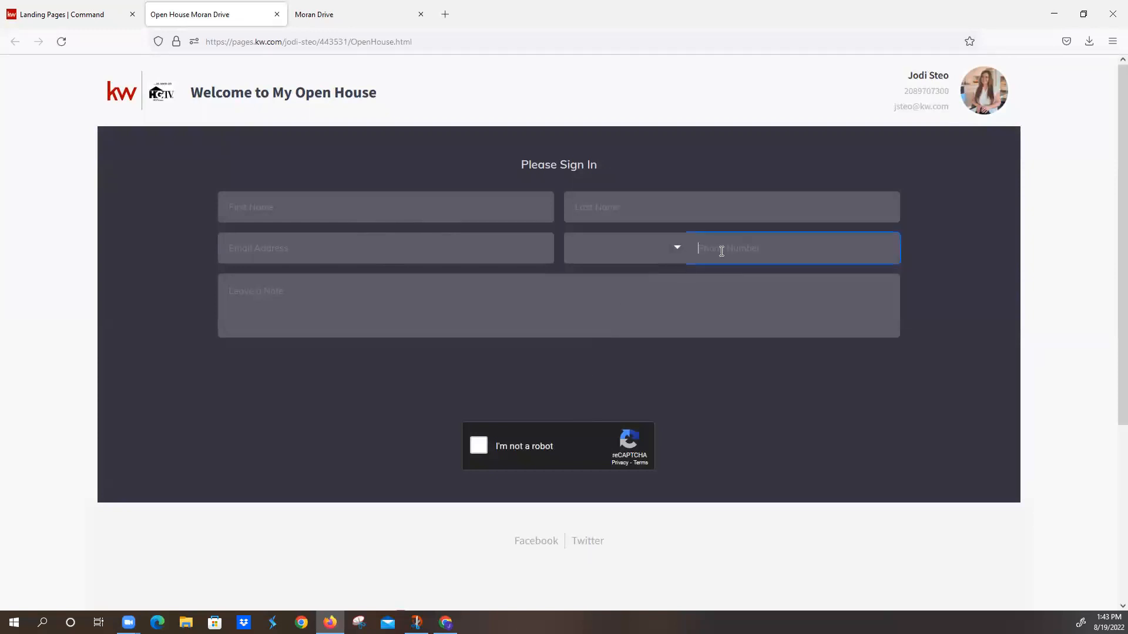
# Step: Enter a sample visitor's first and last name in the open house sign-in form
pyautogui.click(379, 212)
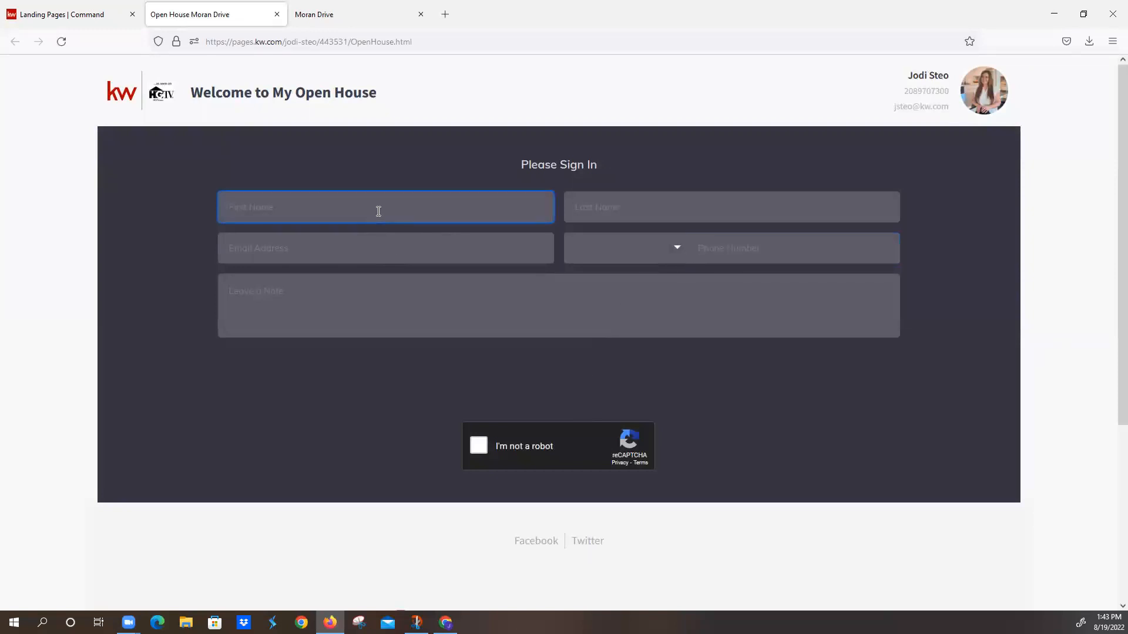
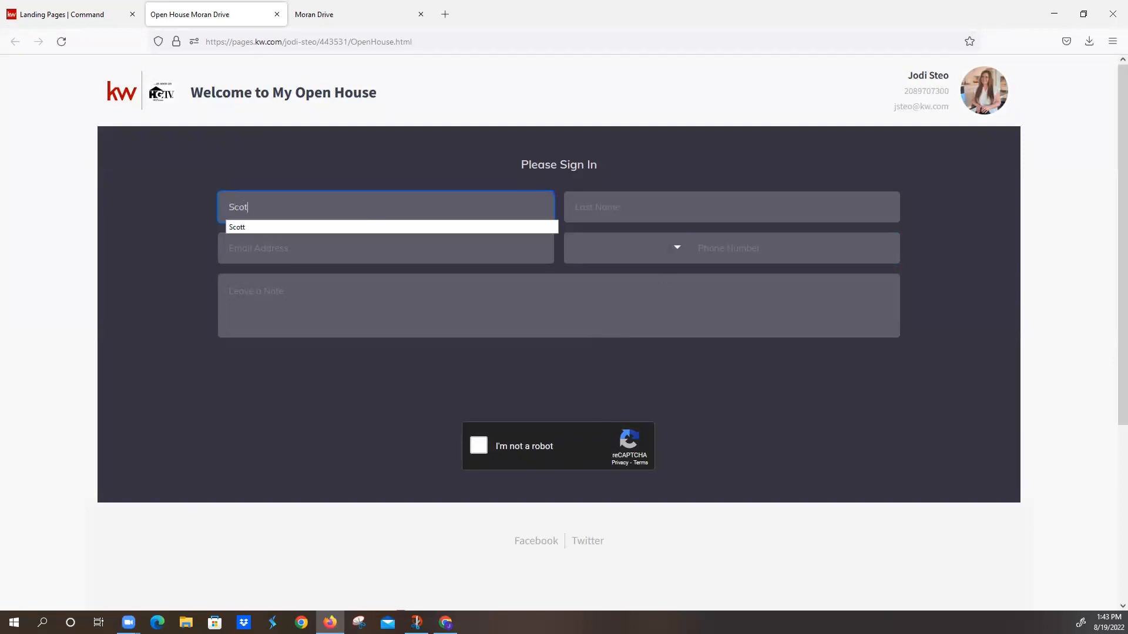
pyautogui.press('Tab')
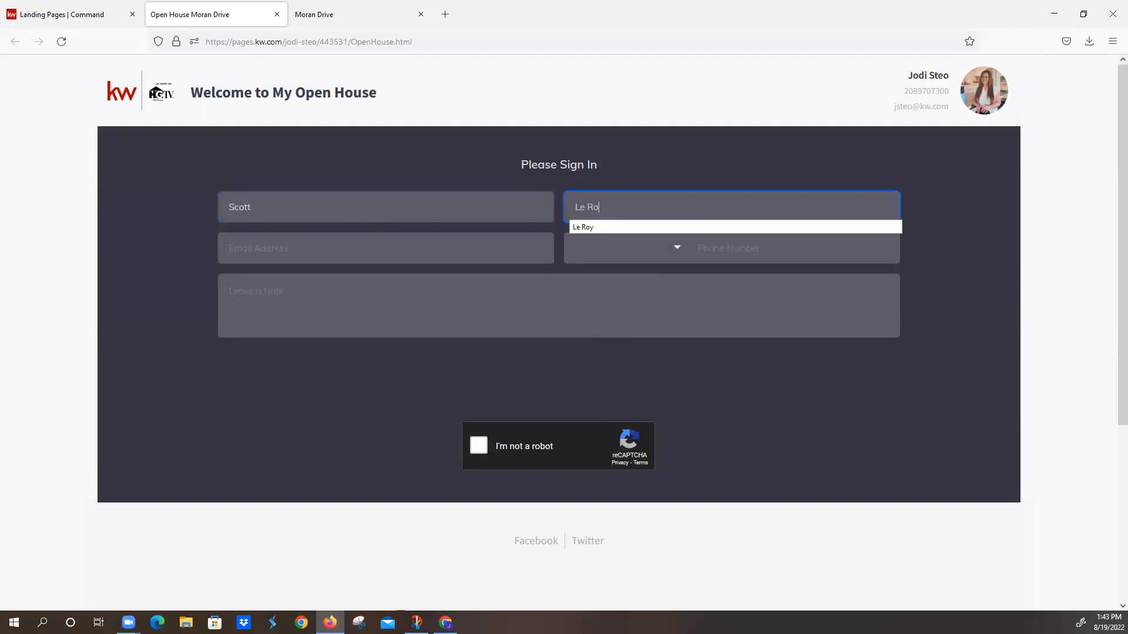
pyautogui.press('Tab')
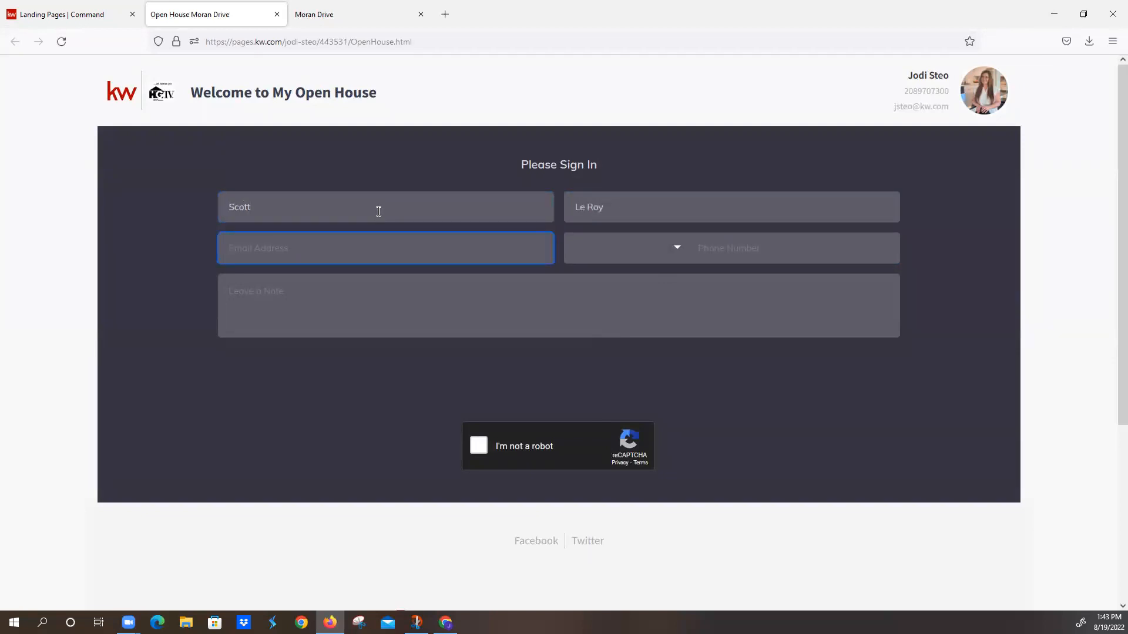
# Step: Fill in the sample visitor's email address and phone number in the sign-in form and leave the note "TEST"
pyautogui.write('email@gmail.com')
pyautogui.press('Tab')
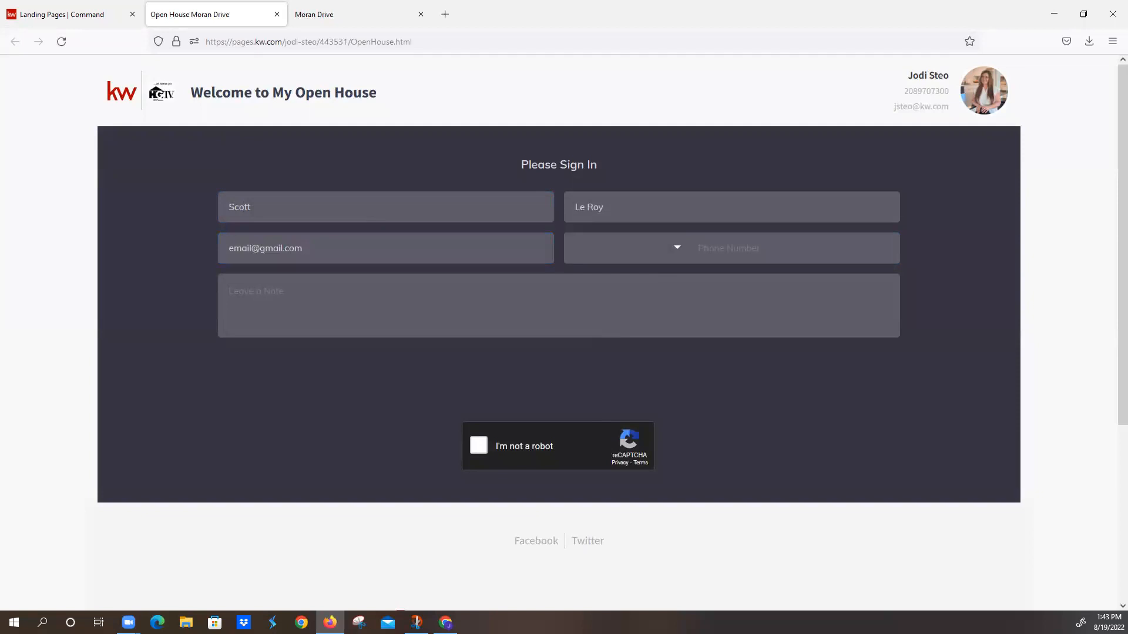
pyautogui.click(740, 244)
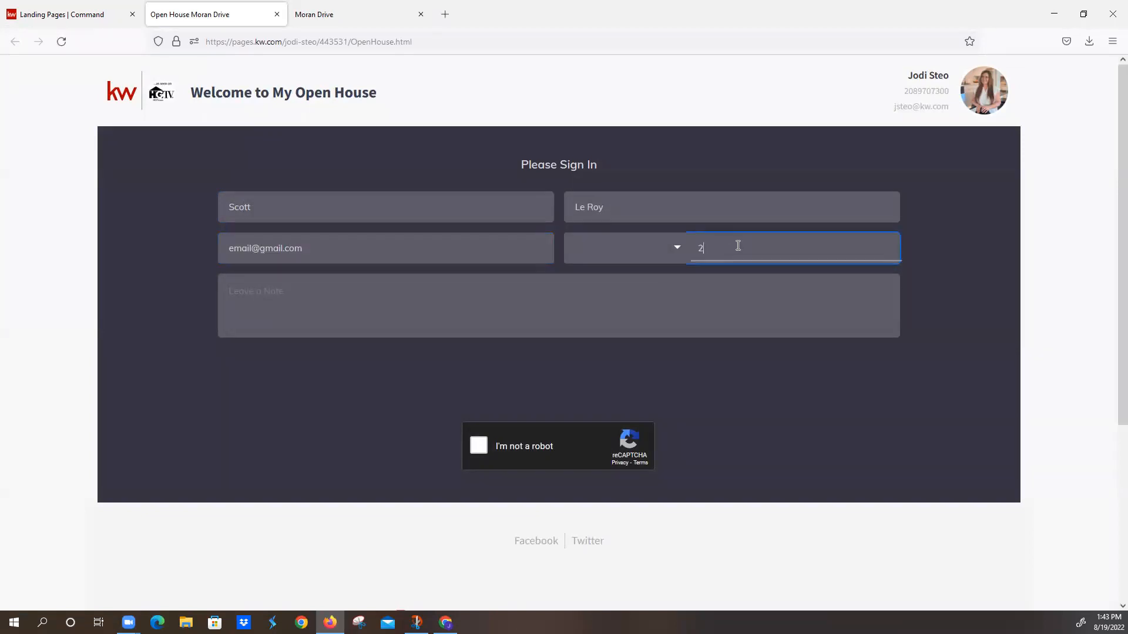
pyautogui.click(542, 308)
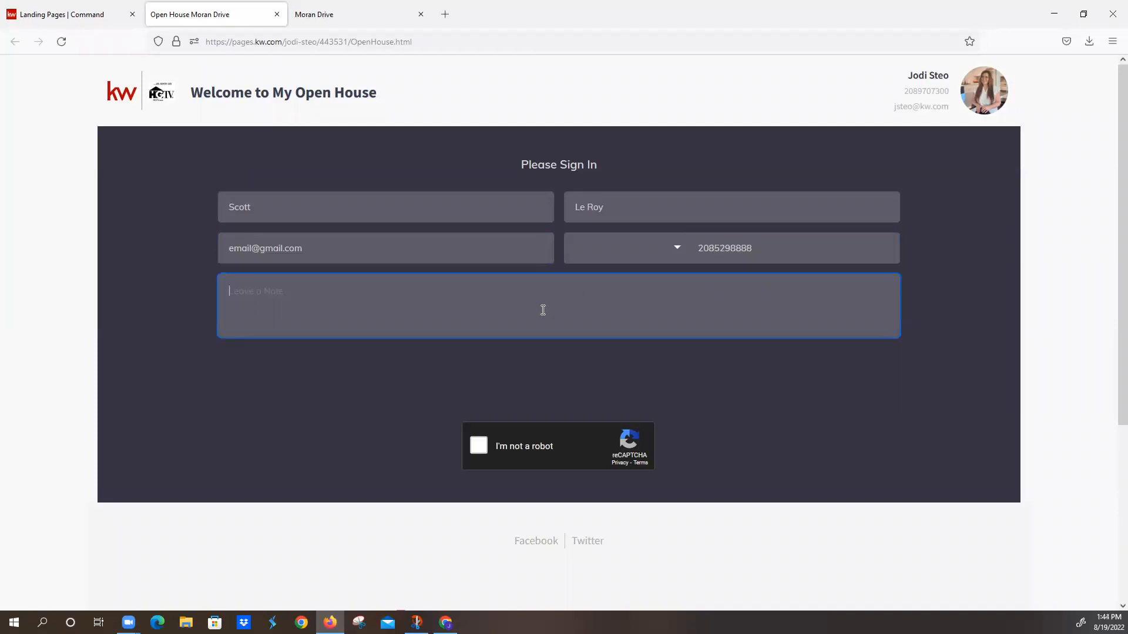
pyautogui.write('TEST')
# Step: Start the reCAPTCHA check and submit the squares of the single photo that contain stairs
pyautogui.click(479, 449)
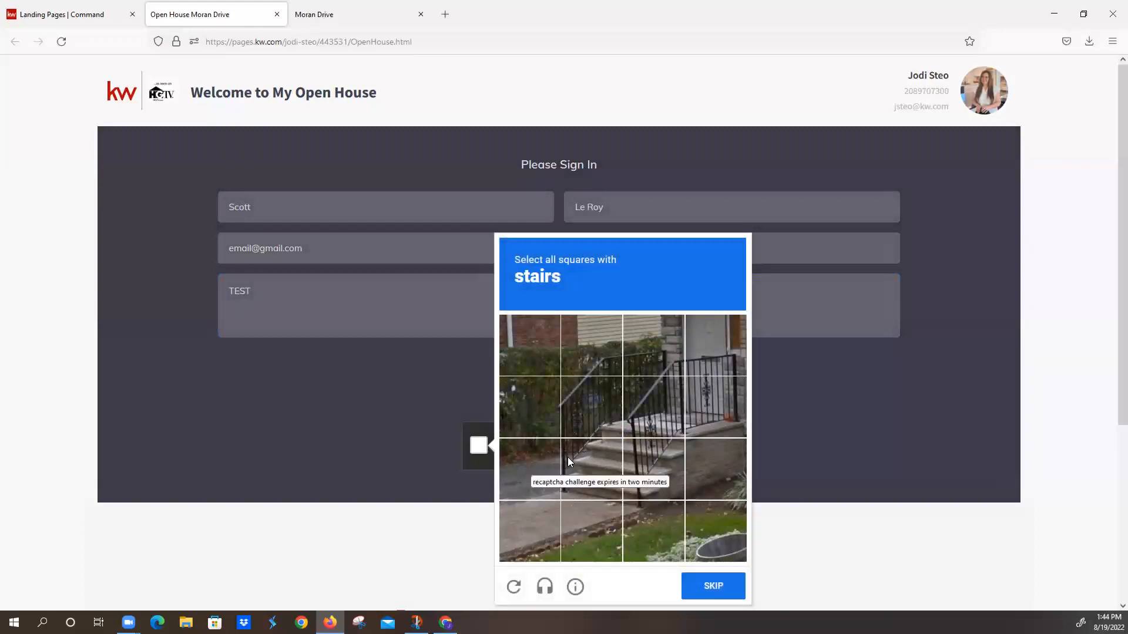
pyautogui.click(593, 355)
pyautogui.click(604, 400)
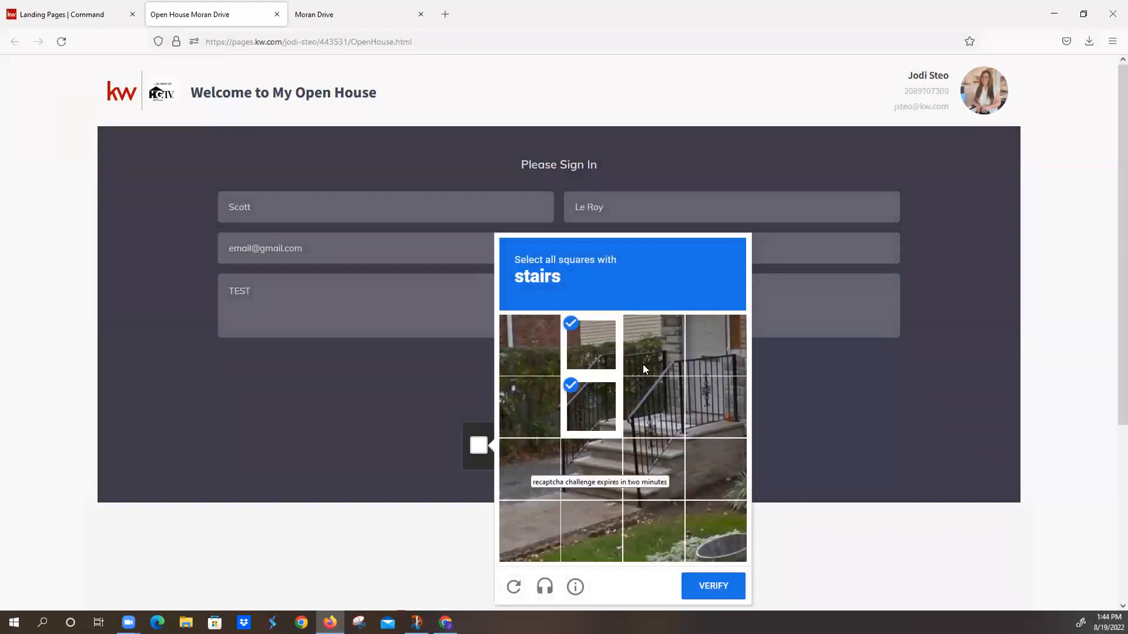
pyautogui.click(643, 364)
pyautogui.click(710, 365)
pyautogui.click(721, 424)
pyautogui.click(661, 407)
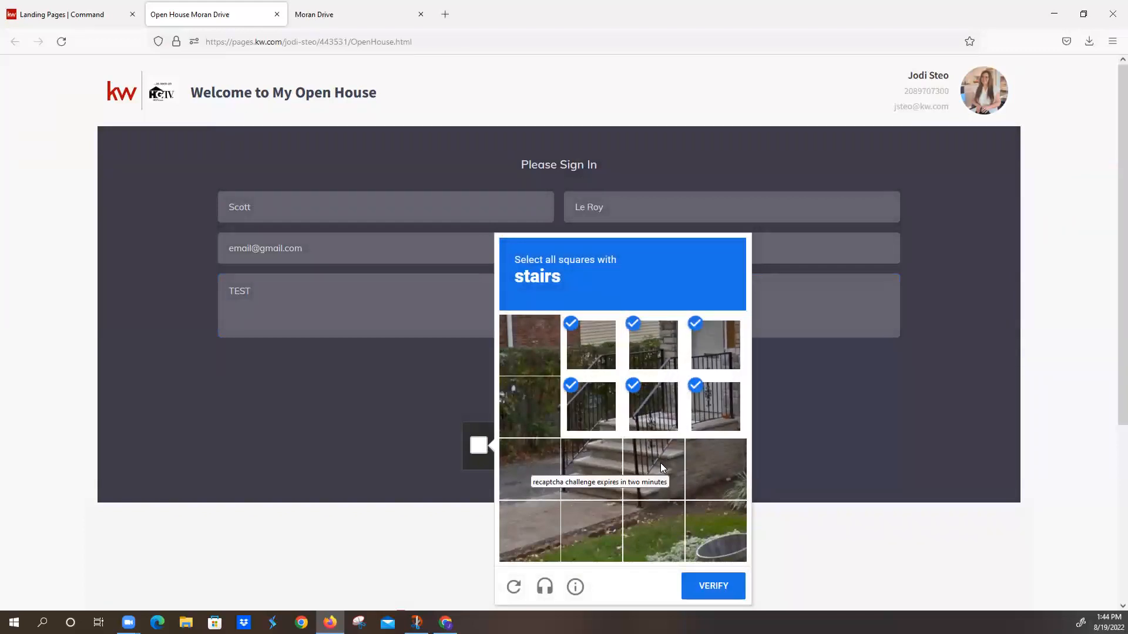
pyautogui.click(661, 463)
pyautogui.click(598, 461)
pyautogui.click(719, 589)
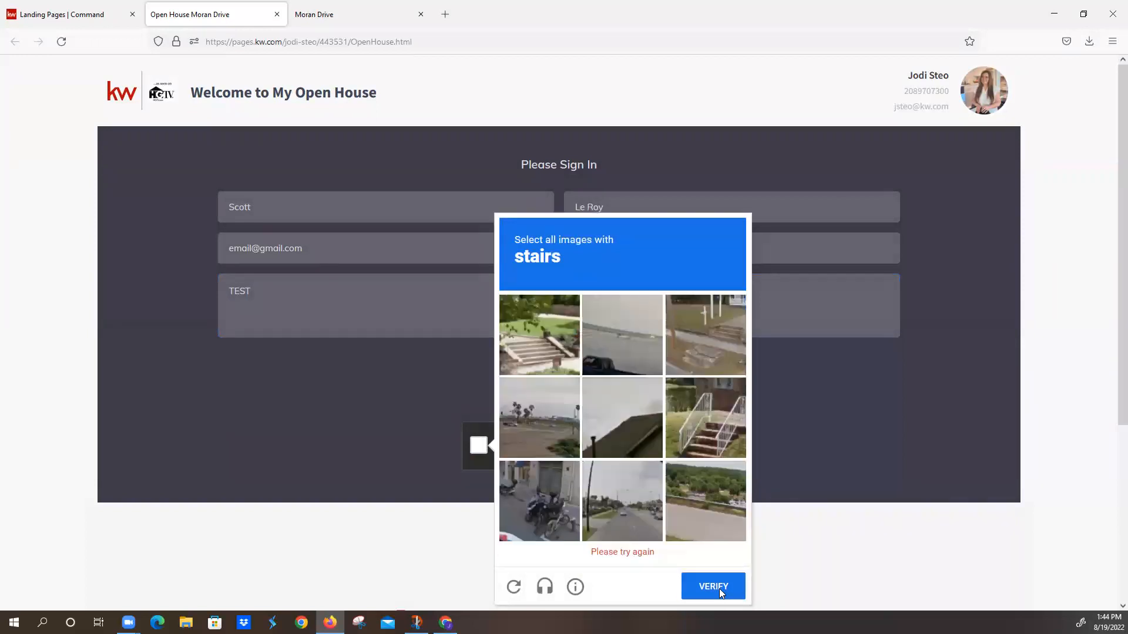
# Step: Select every separate image showing stairs in the second reCAPTCHA challenge and verify the selection
pyautogui.click(698, 418)
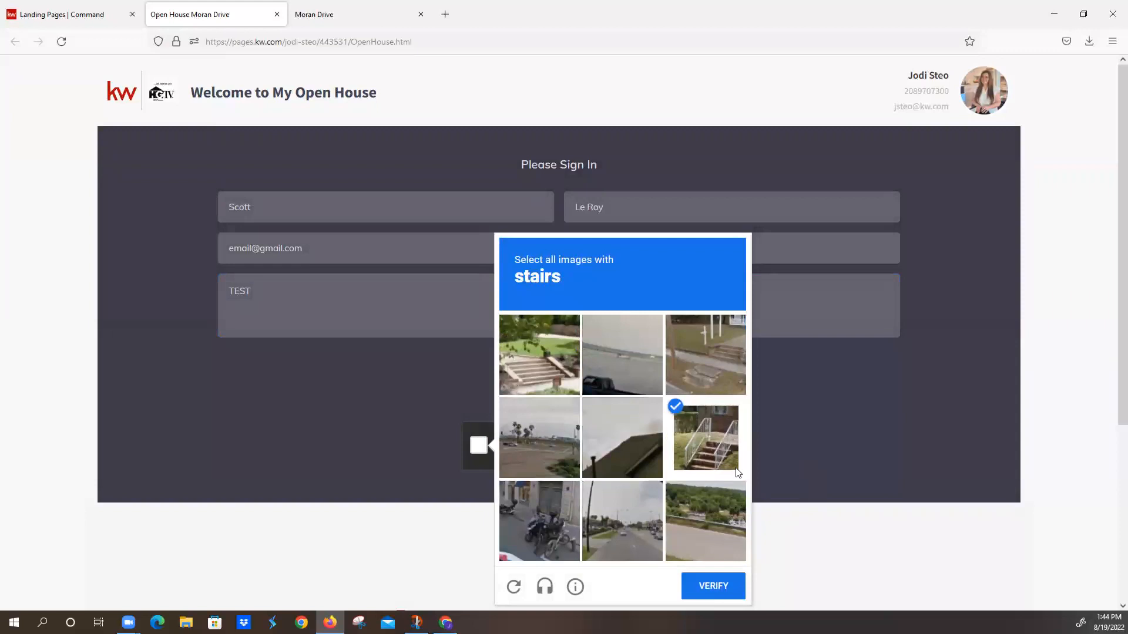
pyautogui.click(537, 364)
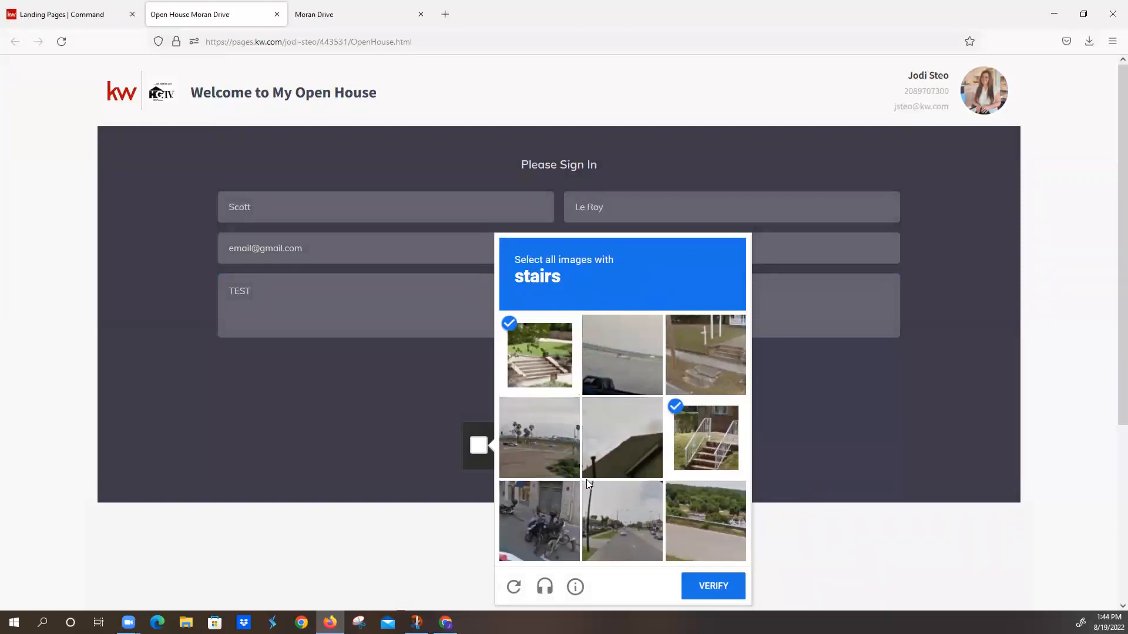
pyautogui.scroll(-1, 634, 511)
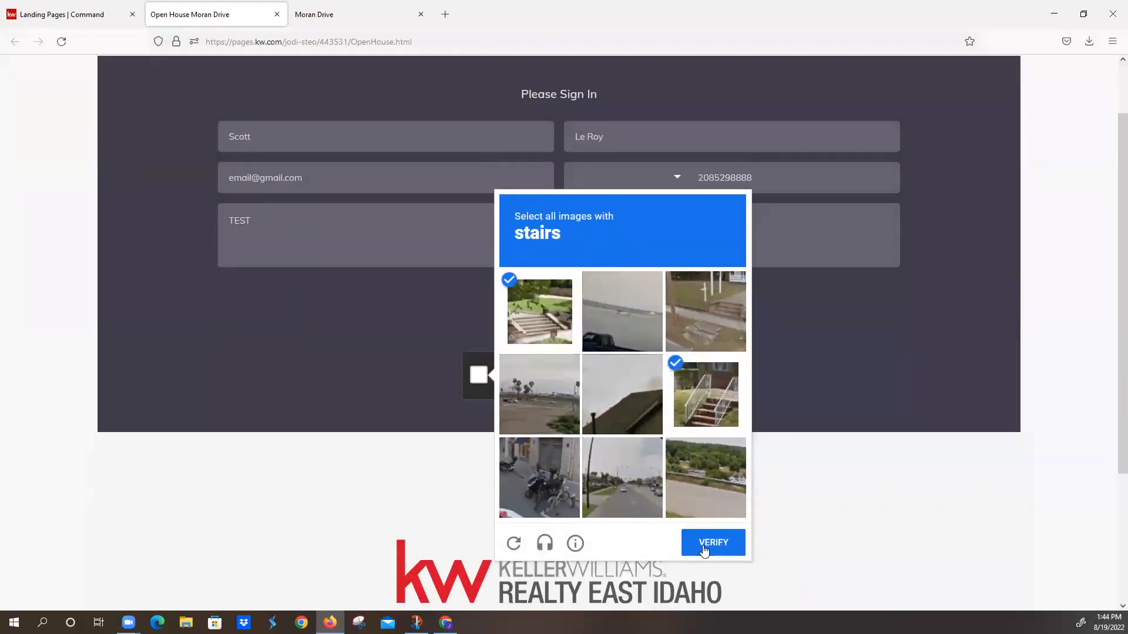
pyautogui.click(702, 321)
pyautogui.click(723, 545)
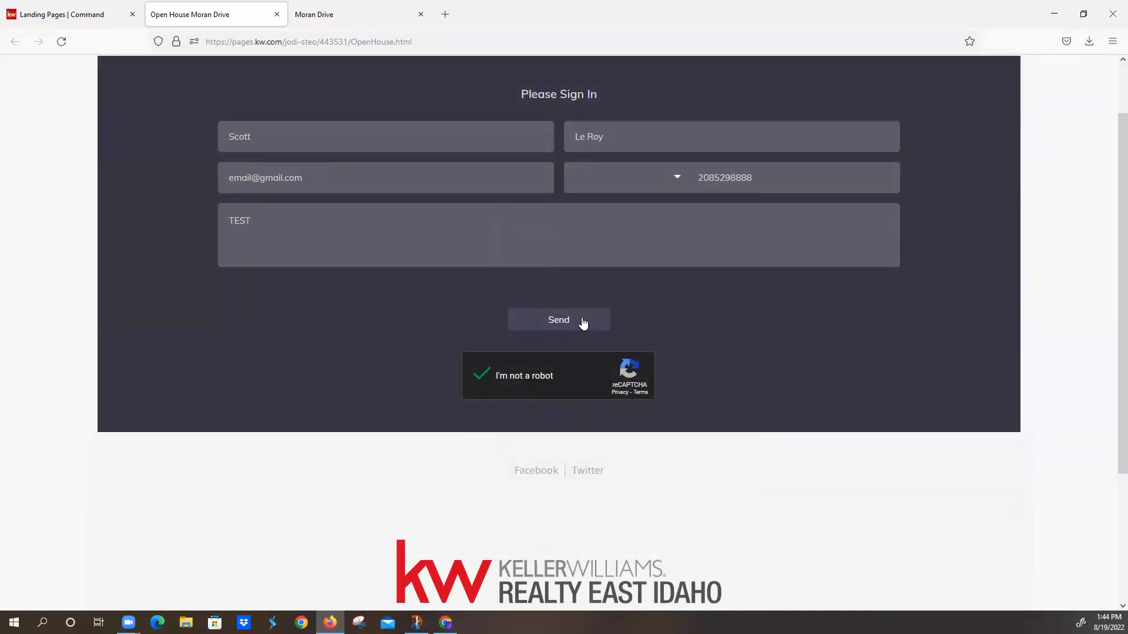
# Step: Look over the completed open house sign-in page and send the form
pyautogui.scroll(1, 568, 352)
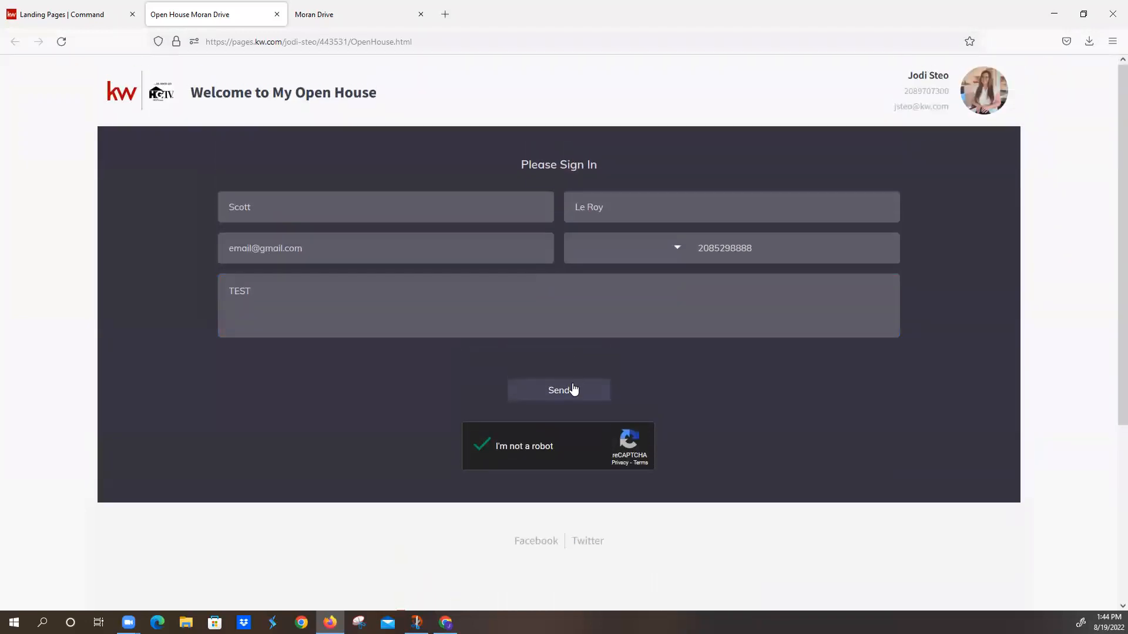
pyautogui.scroll(-2, 574, 388)
pyautogui.scroll(-2, 573, 385)
pyautogui.scroll(4, 546, 221)
pyautogui.click(579, 399)
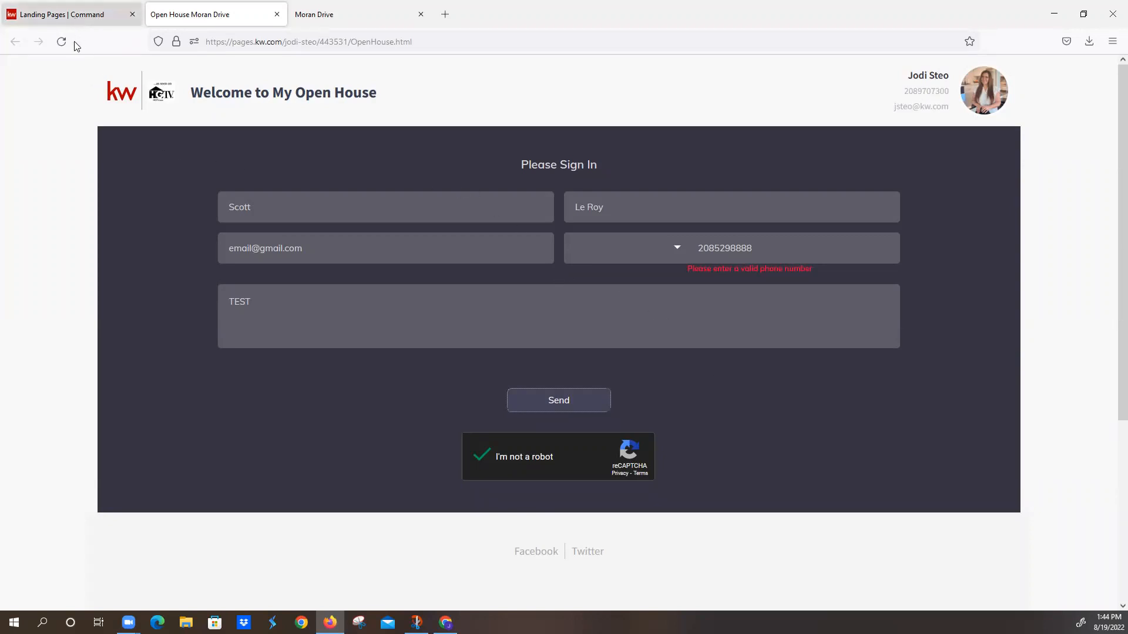
# Step: Return to Command's landing pages list and open the KW Support contact form for leaving a message
pyautogui.click(74, 18)
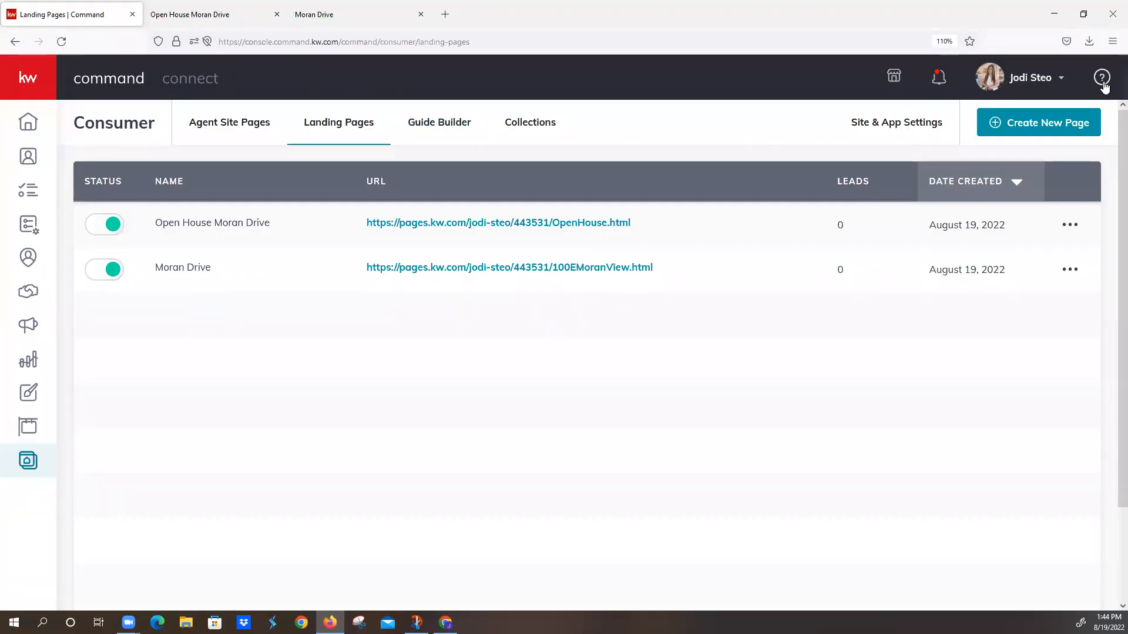
pyautogui.click(1103, 80)
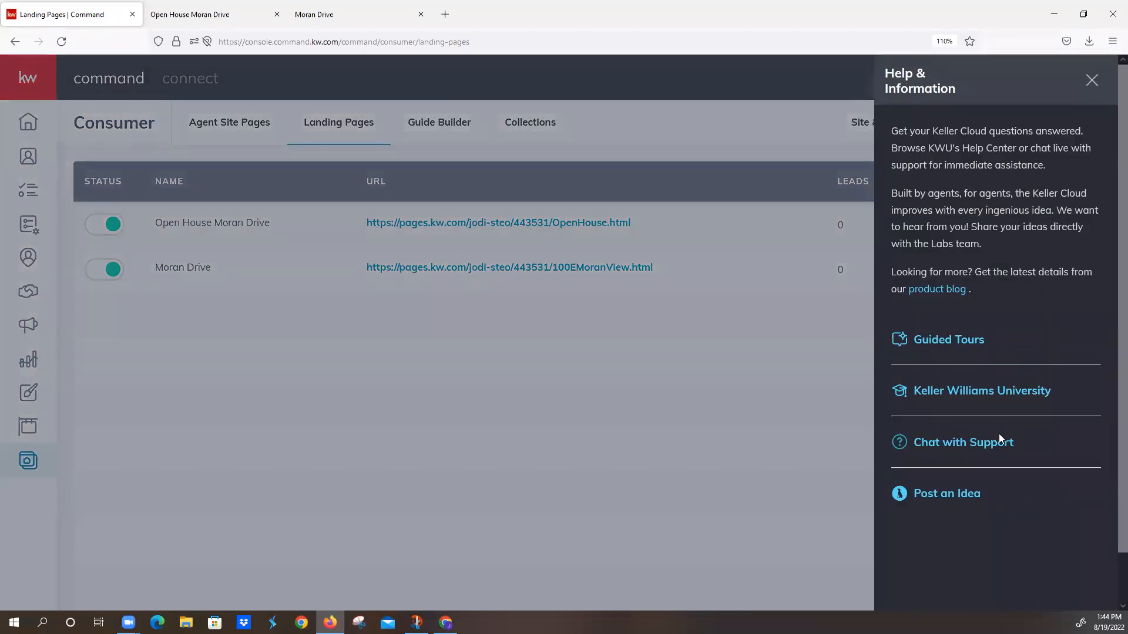
pyautogui.click(984, 449)
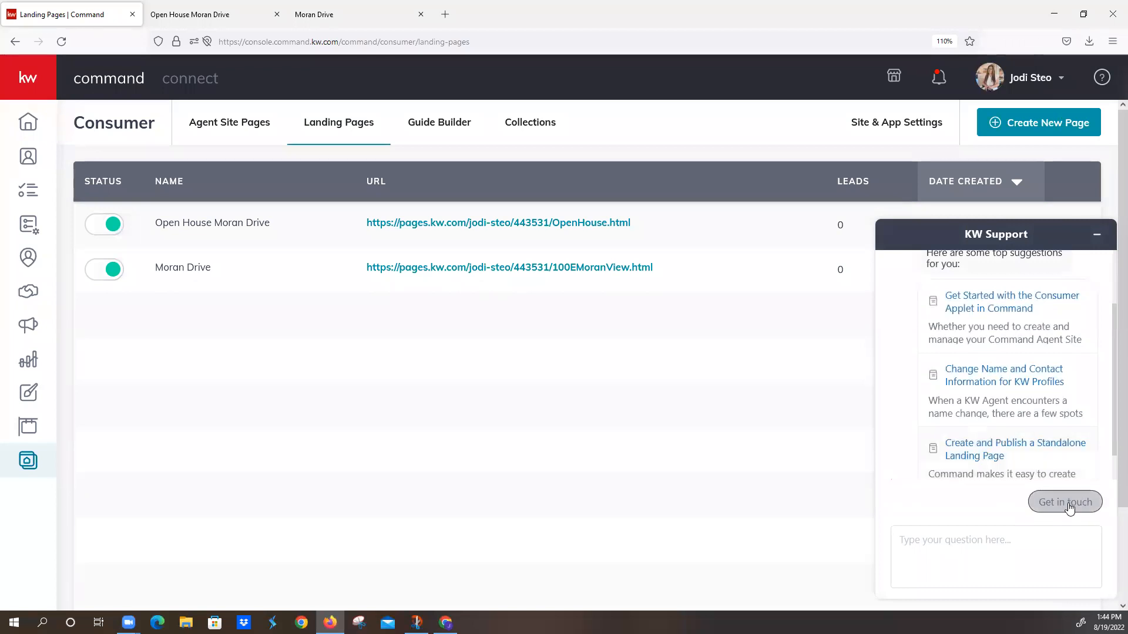
pyautogui.click(1070, 509)
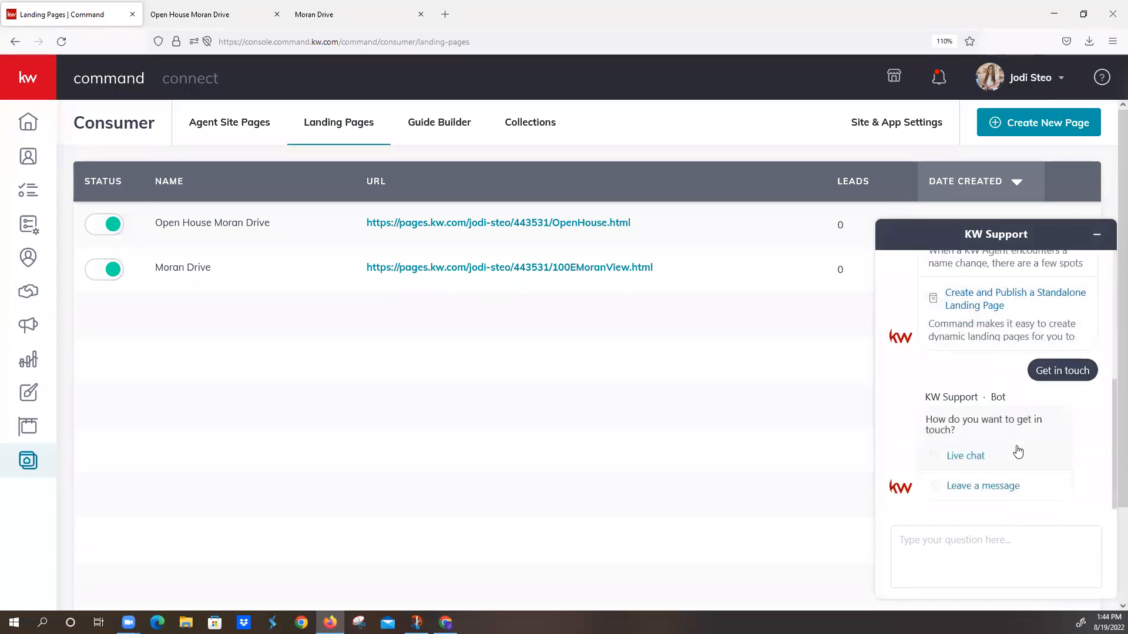
pyautogui.click(997, 488)
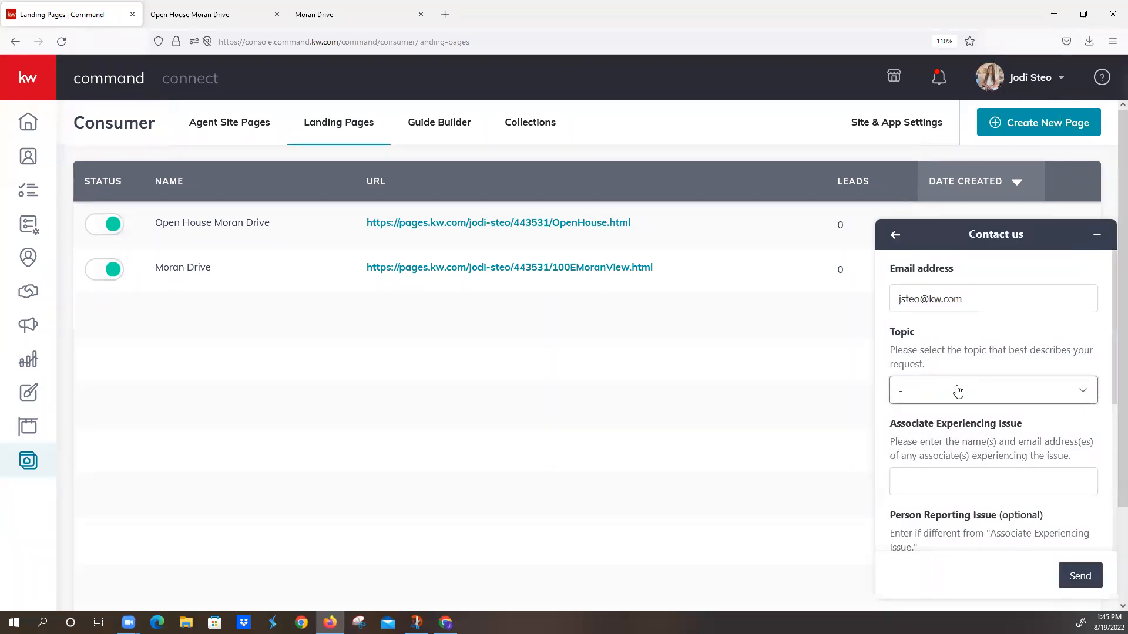
# Step: Set the support request's topic to Agent Sites/Landing Pages and enter the name of the associate experiencing the issue
pyautogui.click(957, 390)
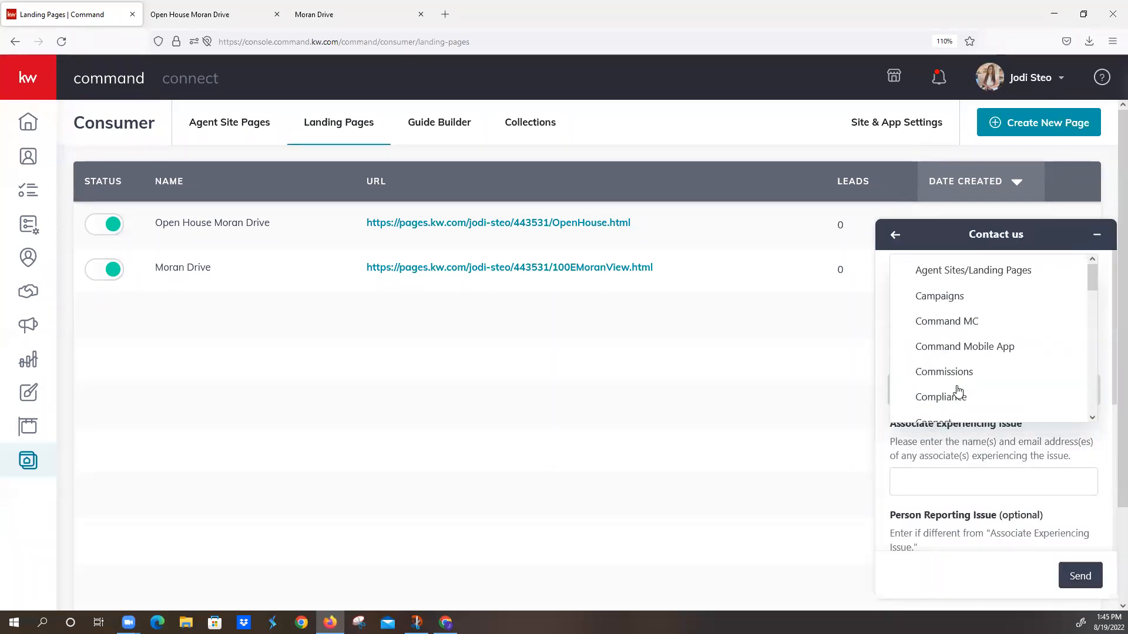
pyautogui.click(956, 271)
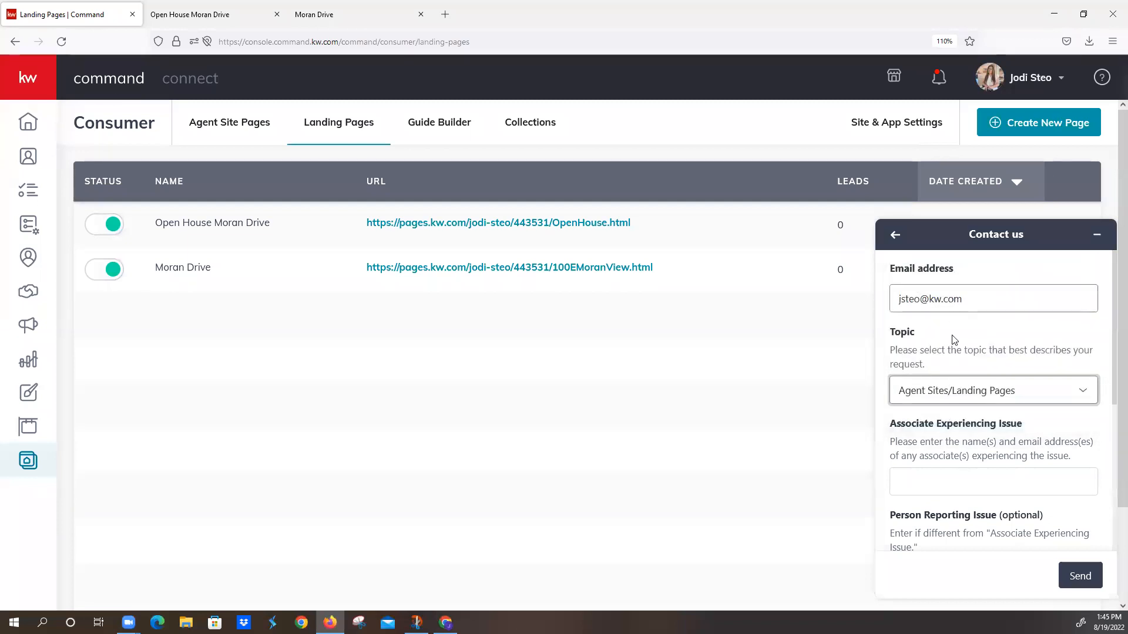
pyautogui.click(938, 483)
pyautogui.write('Jodi')
# Step: Describe the issue as "The lead form widget is not working in my consumer applet. Please advise." and send the support request
pyautogui.scroll(-4, 957, 472)
pyautogui.click(952, 390)
pyautogui.write('The lead form')
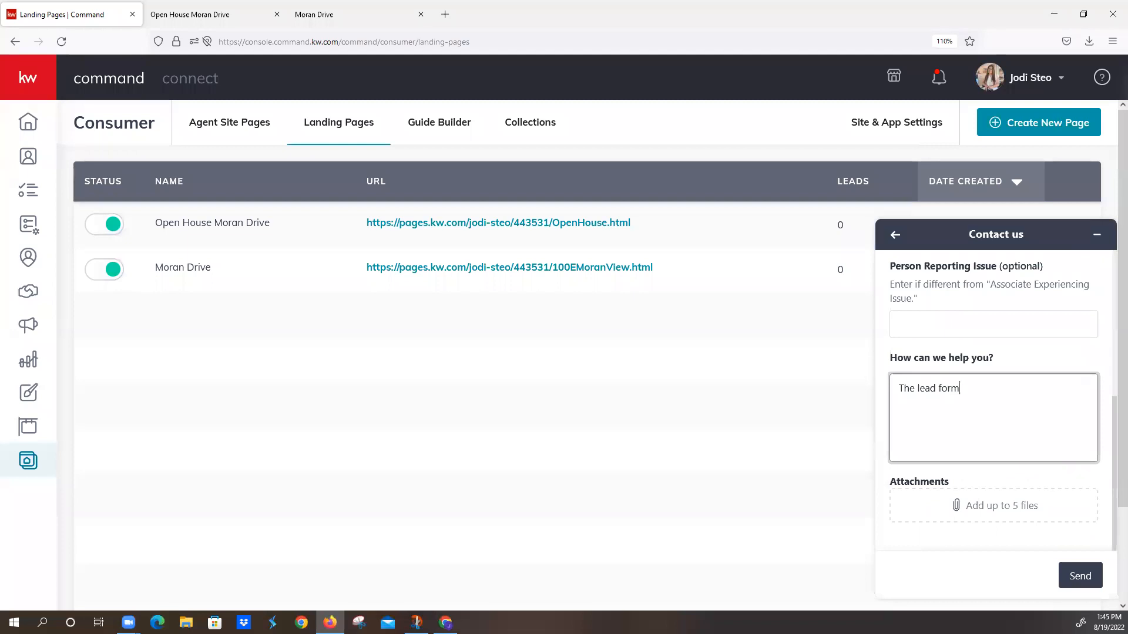
pyautogui.write(' widget is no')
pyautogui.write('working in my consumer')
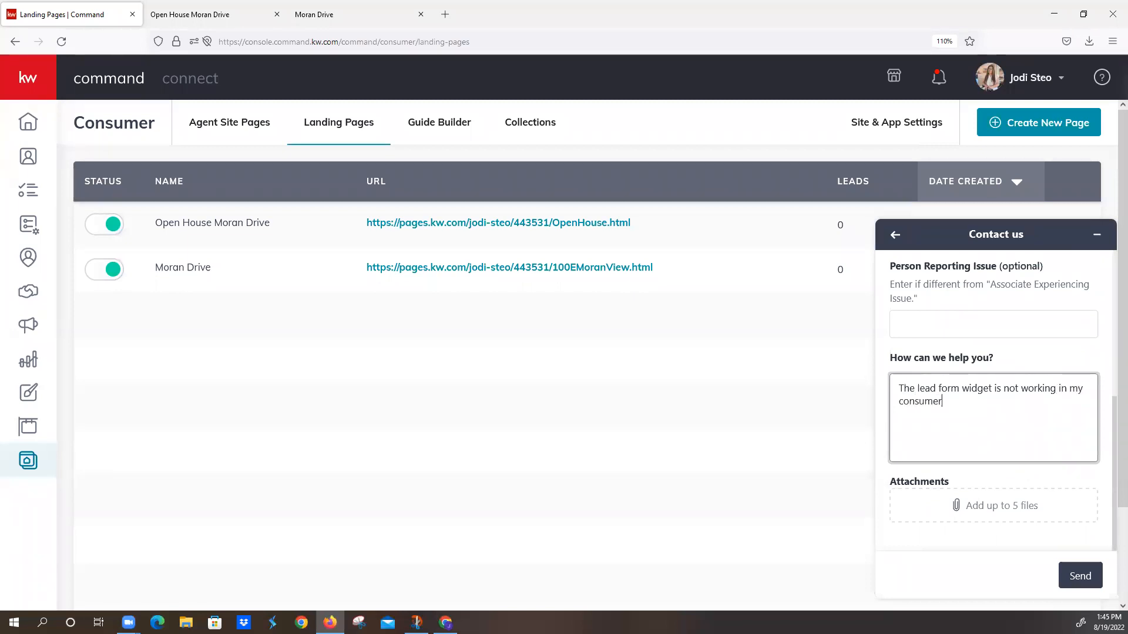
pyautogui.write(' applet.  PLease')
pyautogui.press('BackSpace')
pyautogui.press('BackSpace')
pyautogui.press('BackSpace')
pyautogui.press('BackSpace')
pyautogui.press('BackSpace')
pyautogui.press('BackSpace')
pyautogui.write('lease advise.')
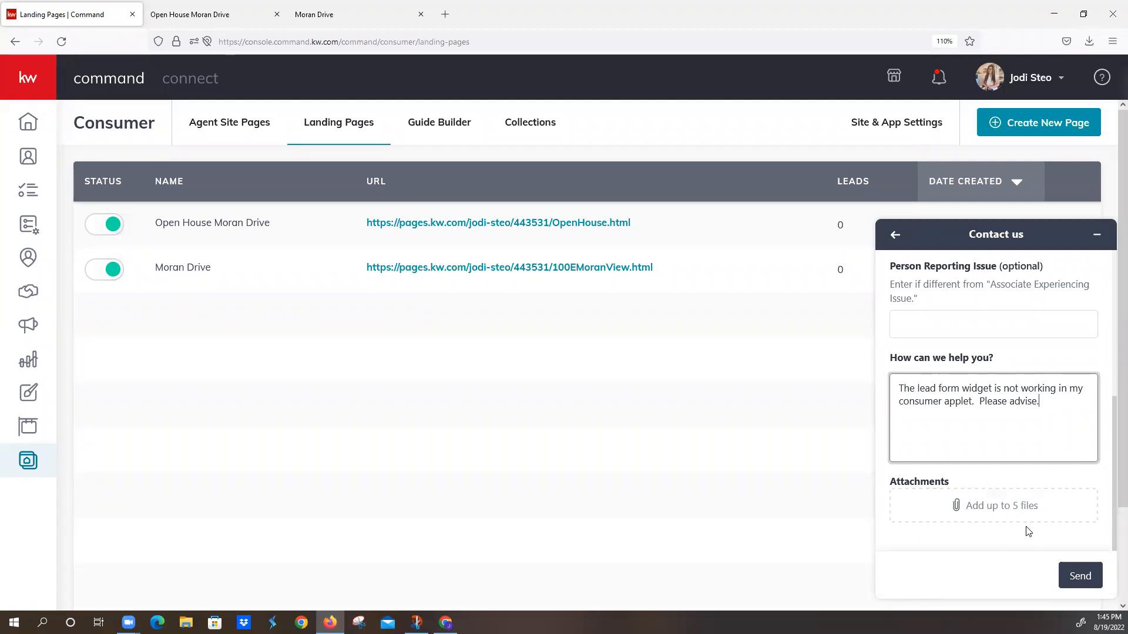
pyautogui.click(1078, 576)
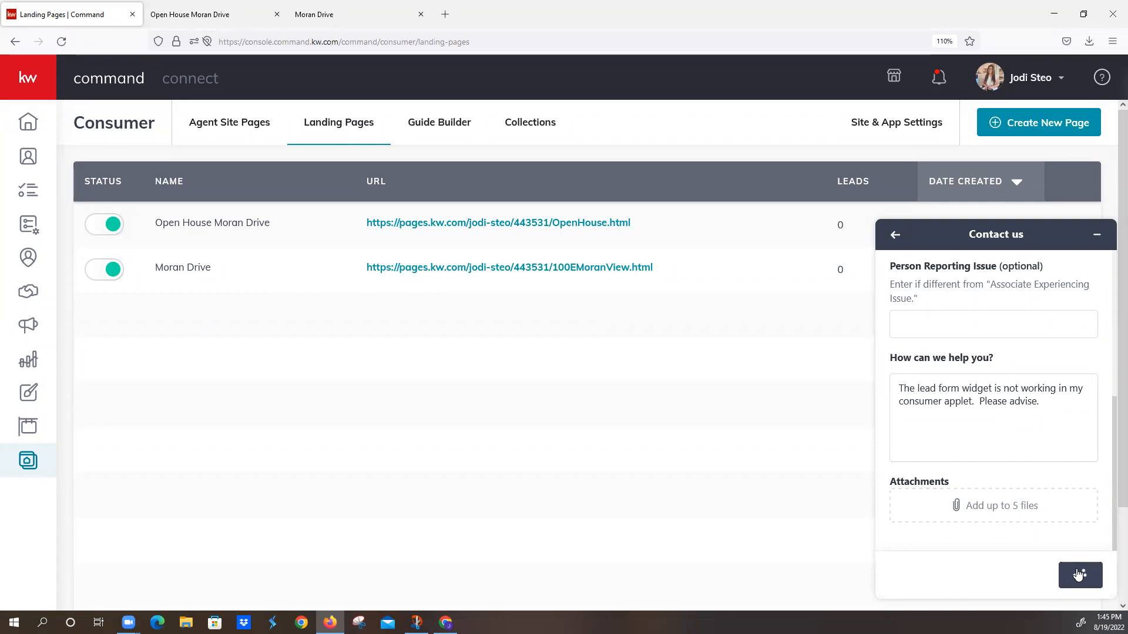